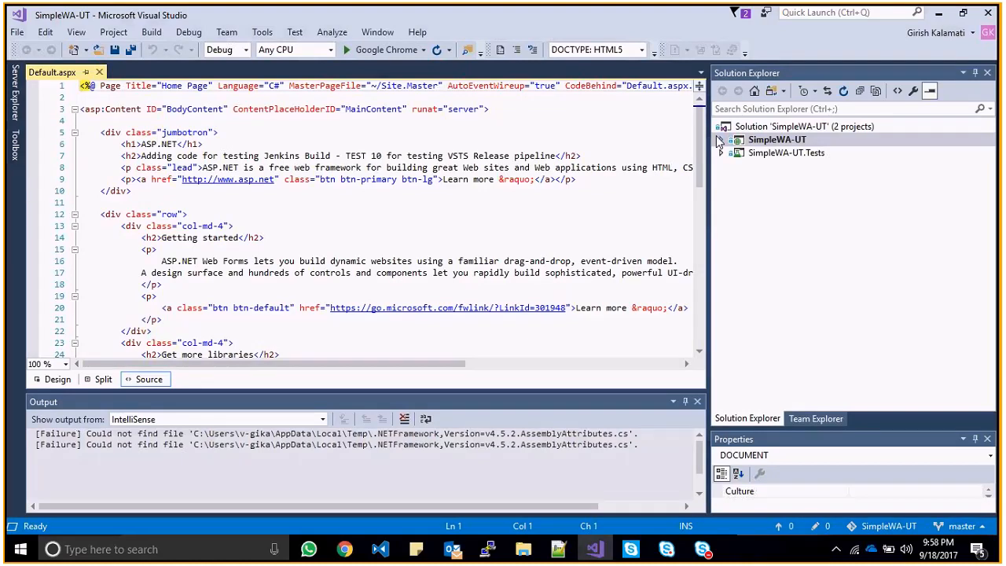
- Expand and collapse the SimpleWA-UT project in Solution Explorer, then minimize Visual Studio
click(719, 140)
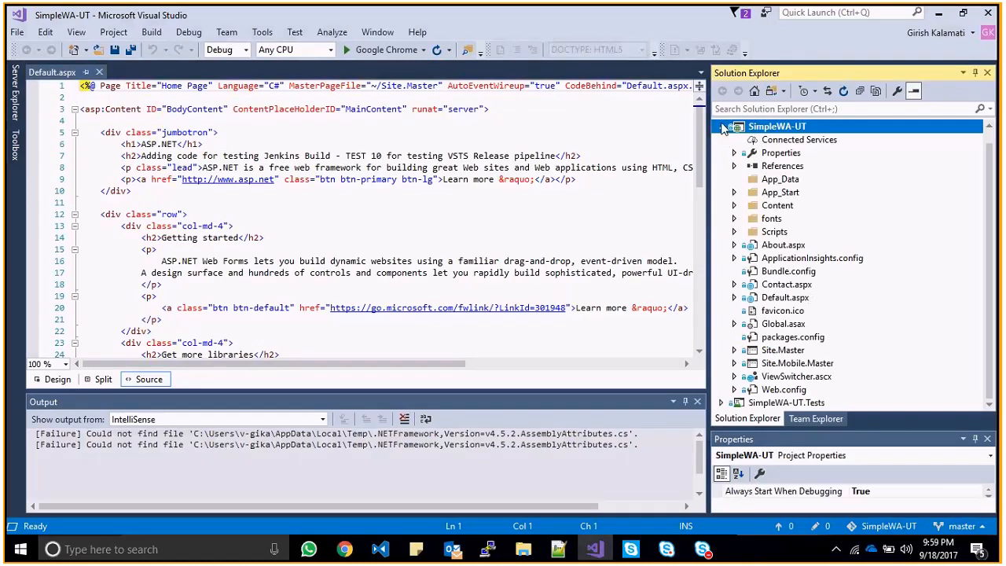
click(723, 128)
click(722, 139)
click(724, 144)
click(722, 127)
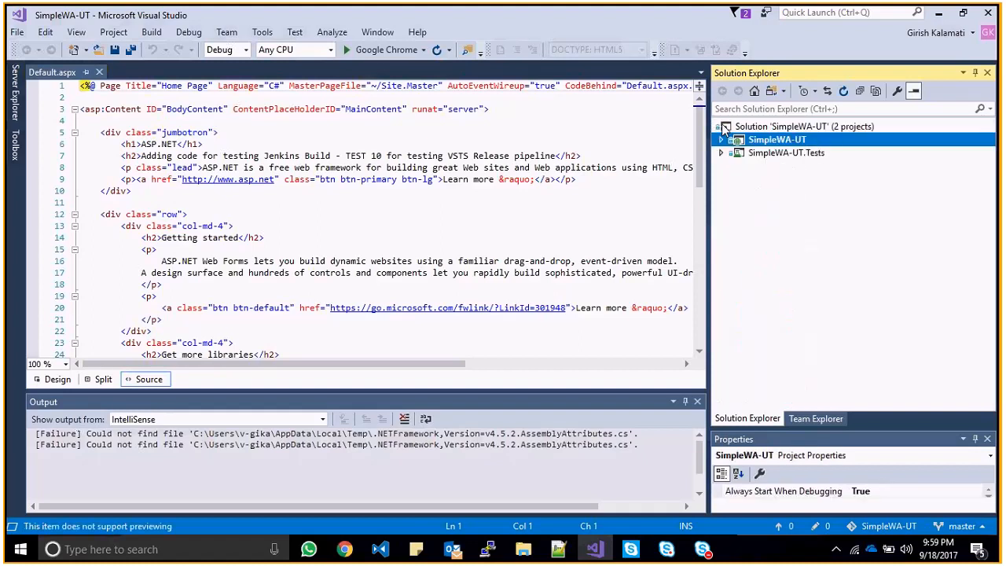
click(943, 13)
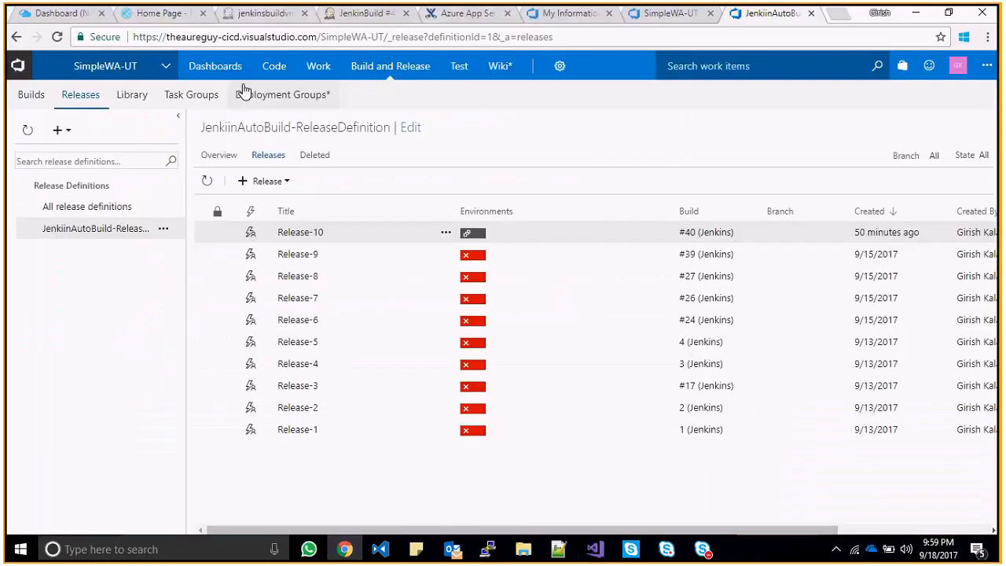
- Review the SimpleWA-UT master push history, then switch to the Jenkins JenkinBuild page
click(580, 13)
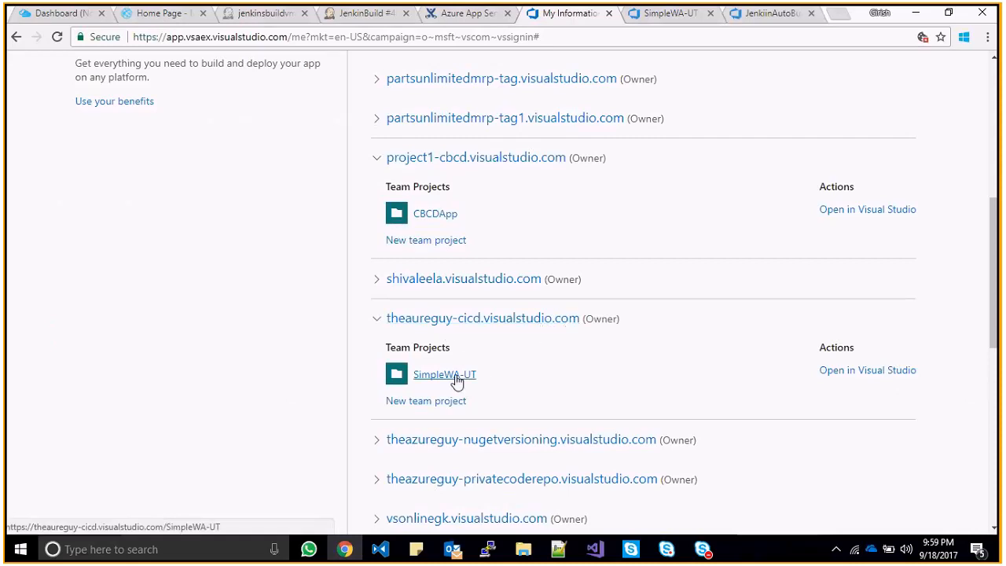
click(653, 19)
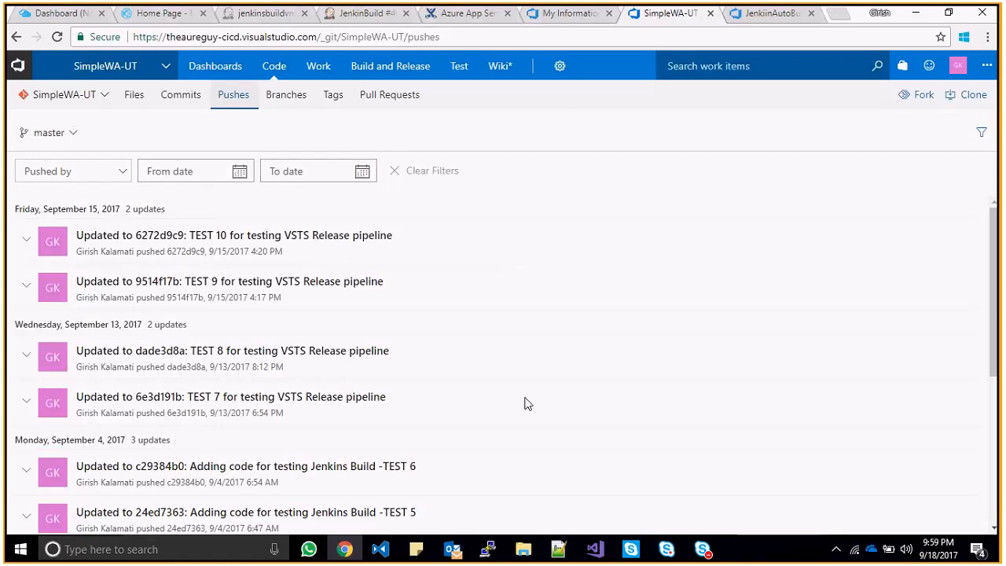
click(270, 22)
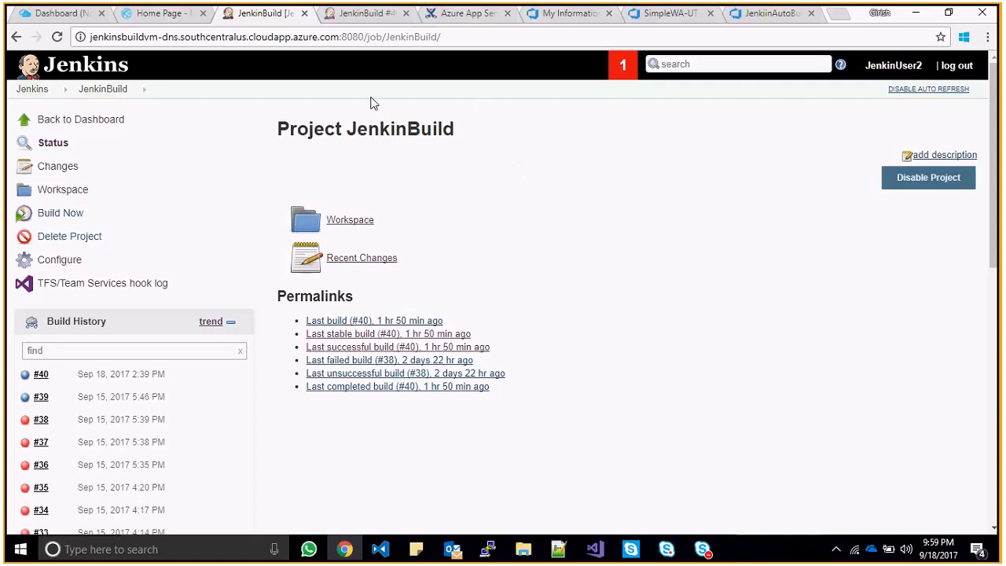
click(489, 549)
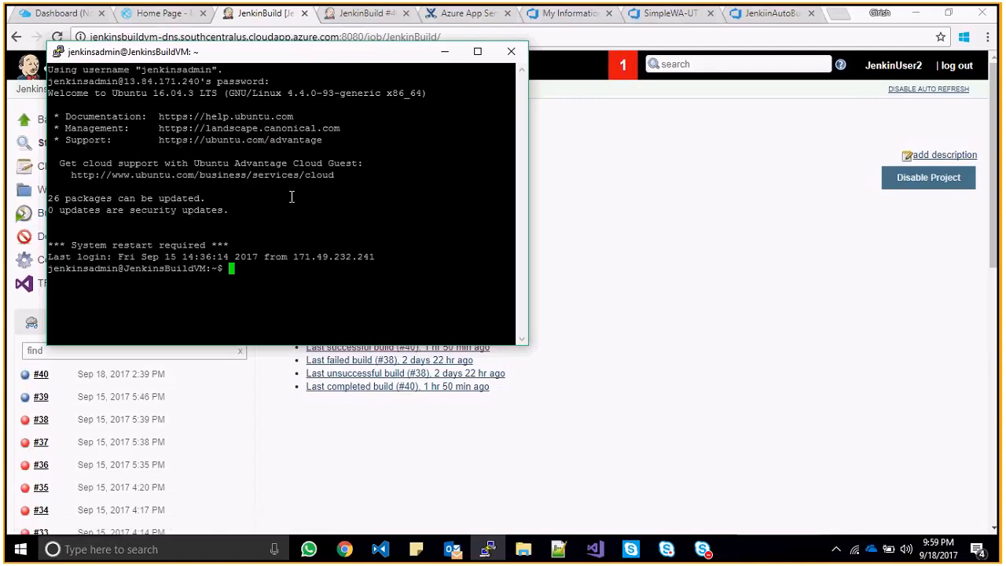
click(445, 58)
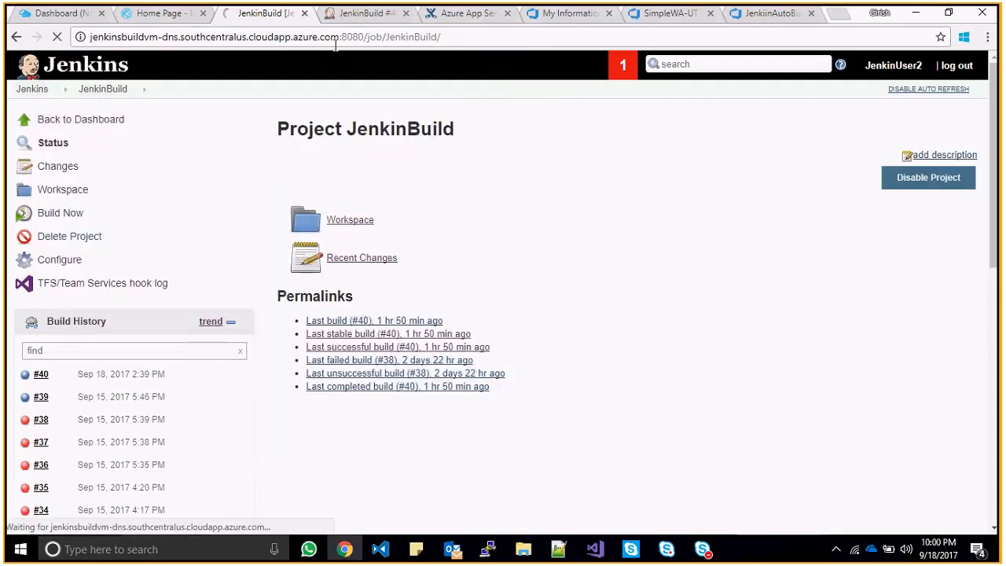
drag(343, 37, 363, 38)
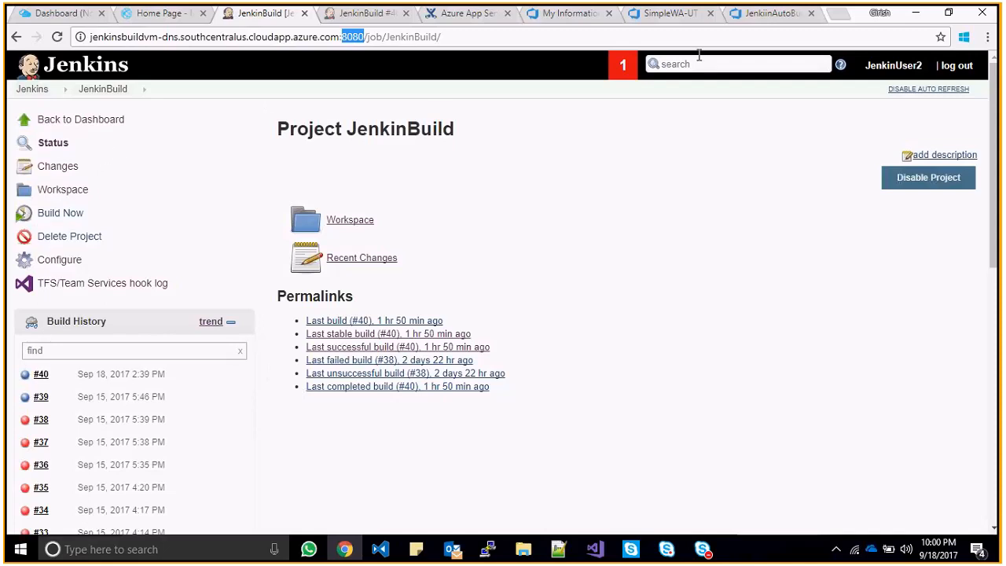
click(676, 14)
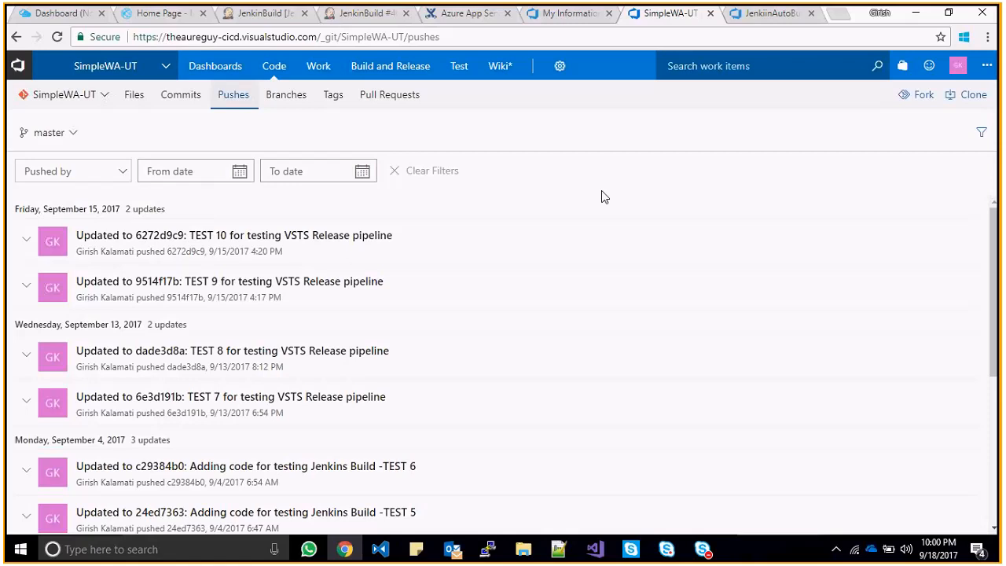
click(266, 18)
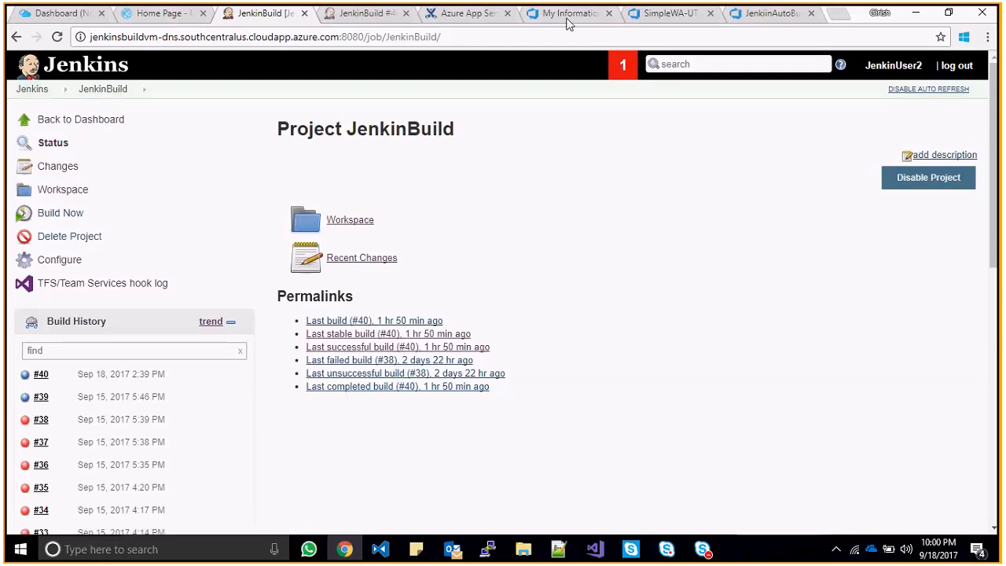
click(664, 17)
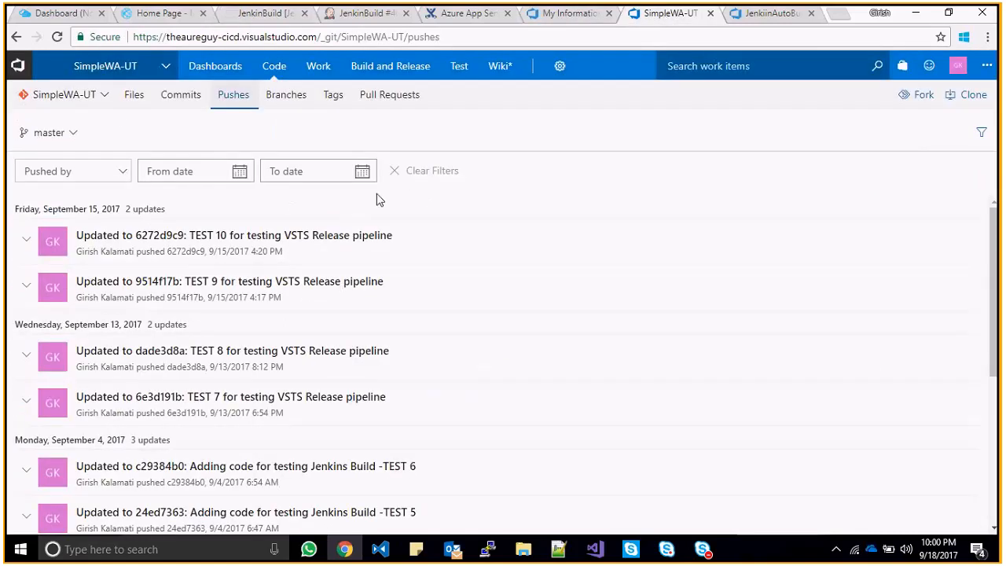
click(76, 133)
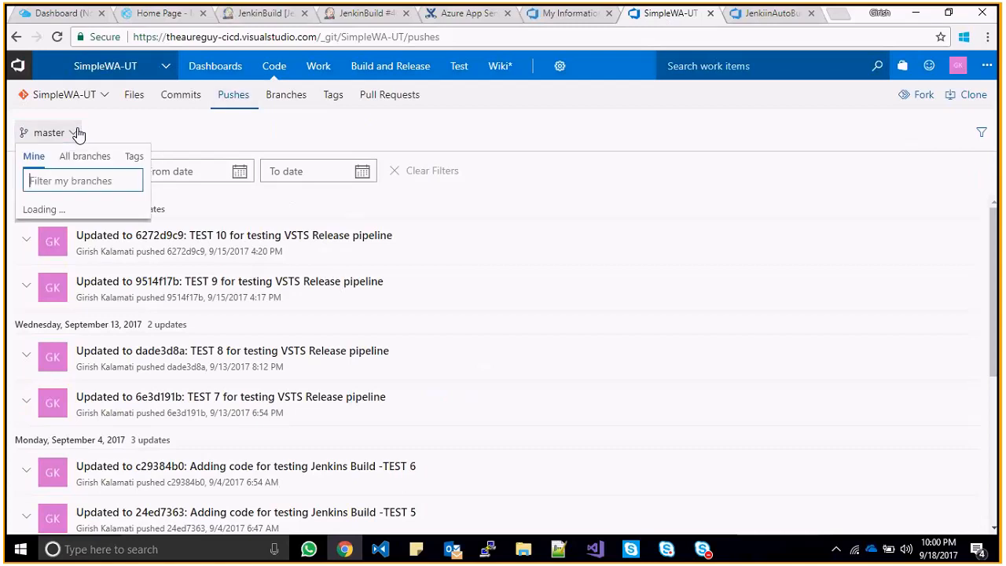
click(79, 134)
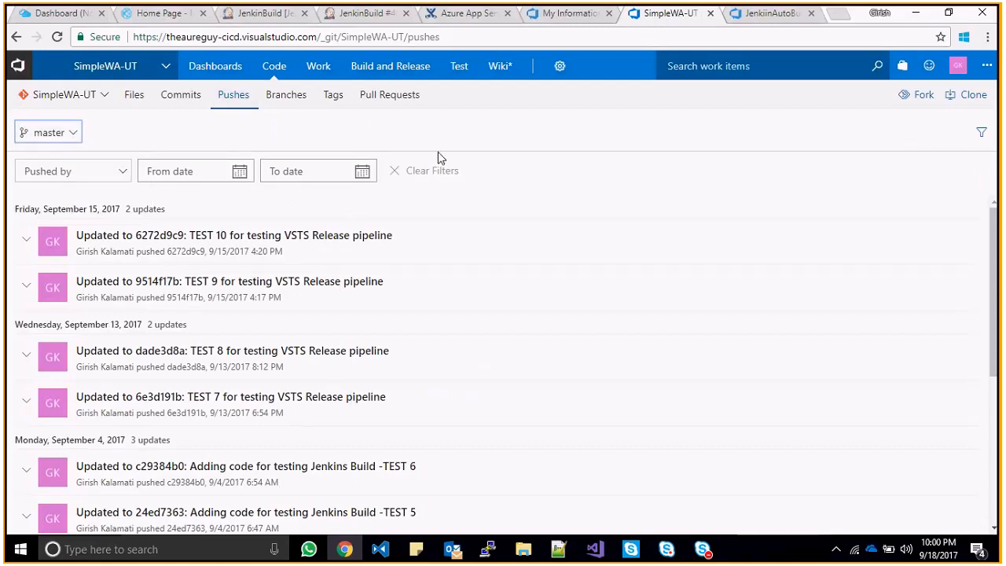
click(356, 18)
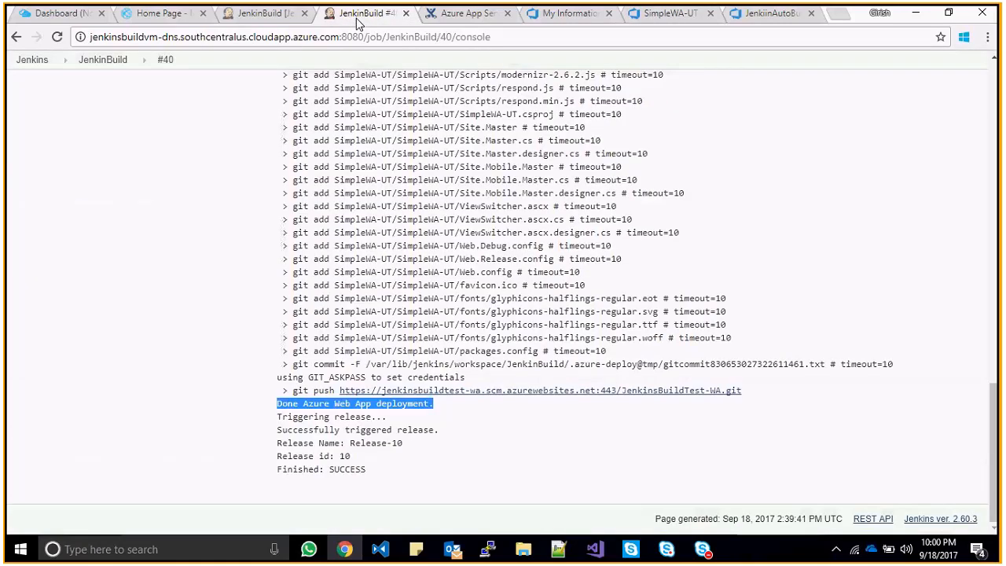
click(264, 13)
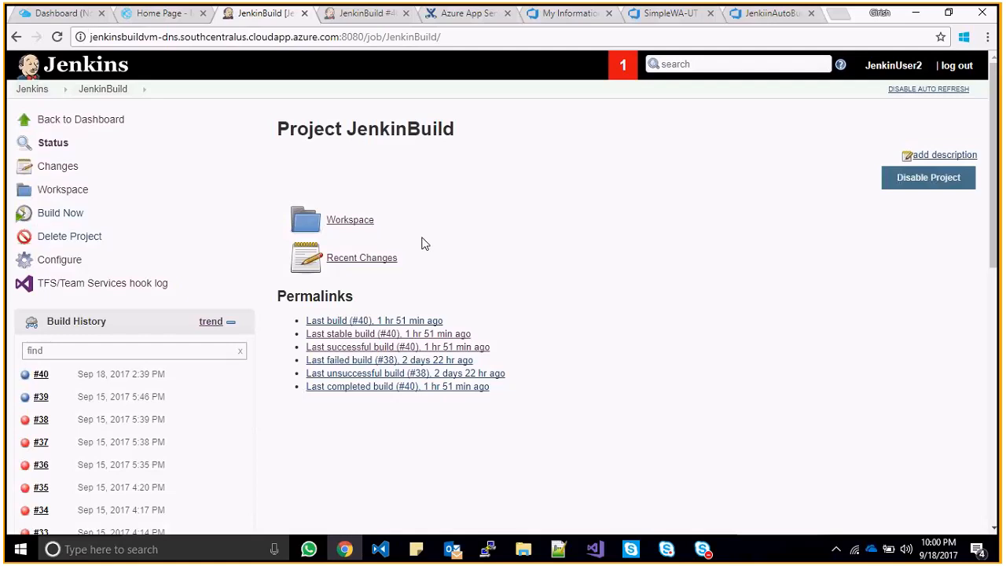
- Verify the deployed Azure web app heading reads TEST 10, then return to the VSTS accounts page
click(87, 16)
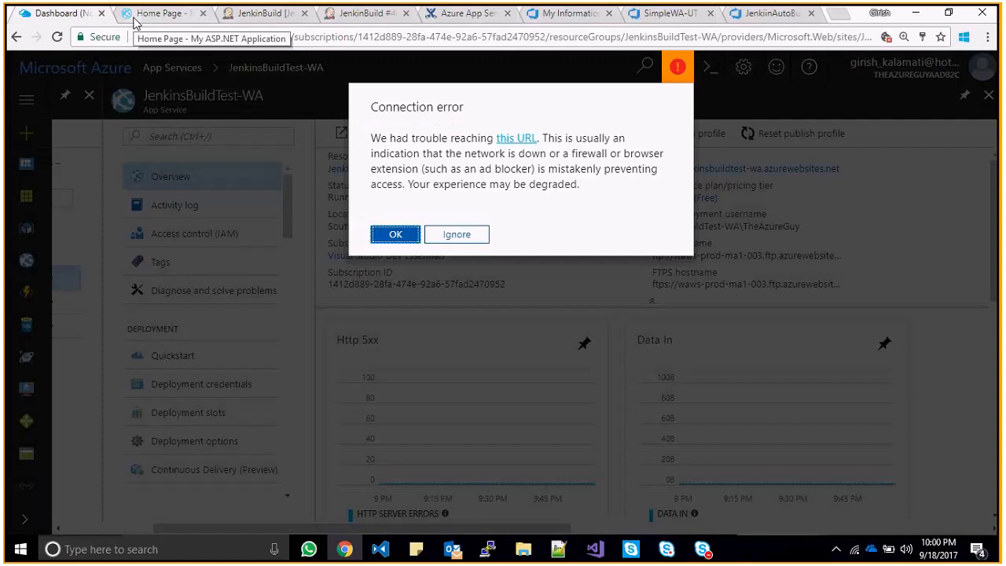
click(162, 16)
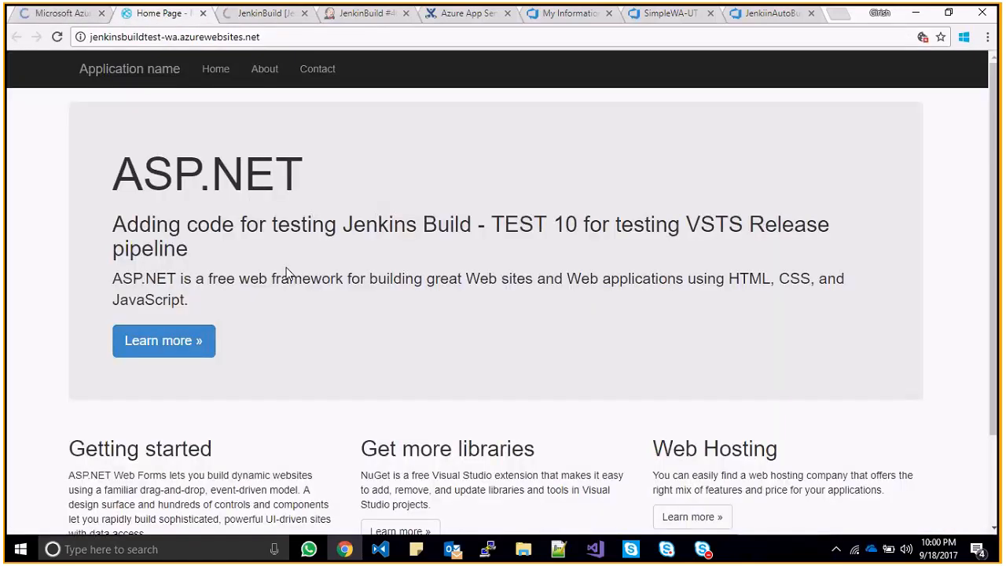
drag(491, 225, 578, 224)
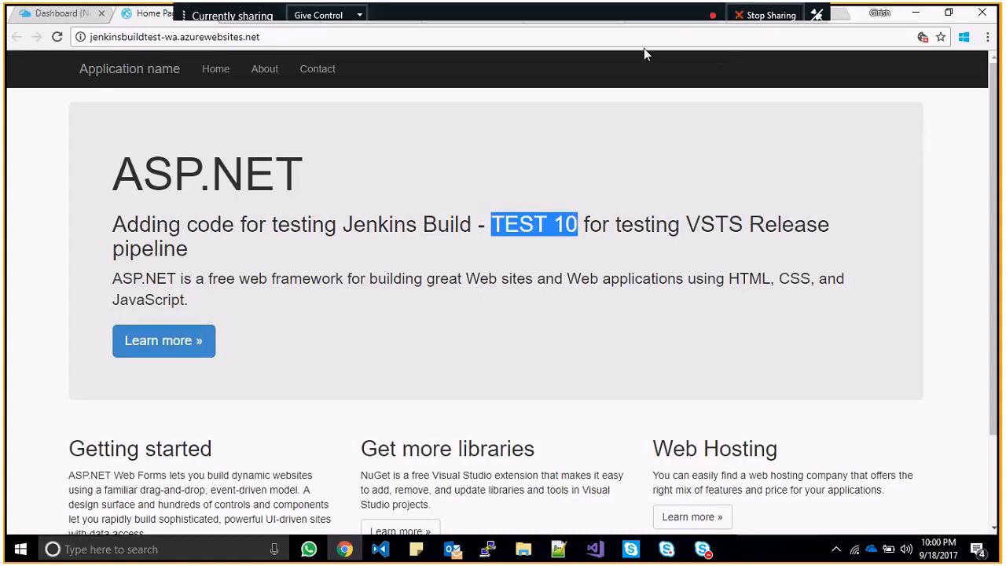
click(644, 22)
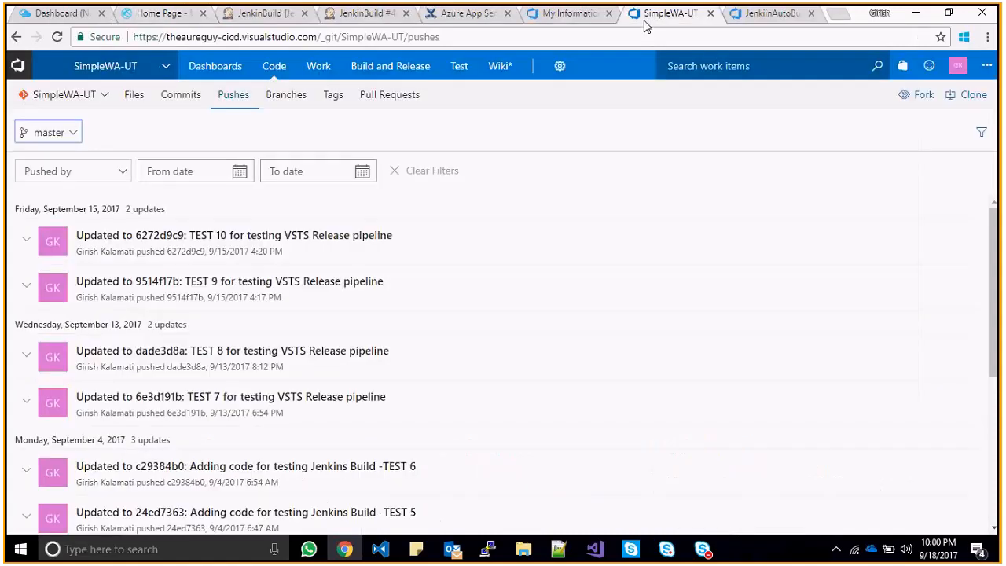
key(ctrl+shift+Tab)
drag(993, 299, 542, 77)
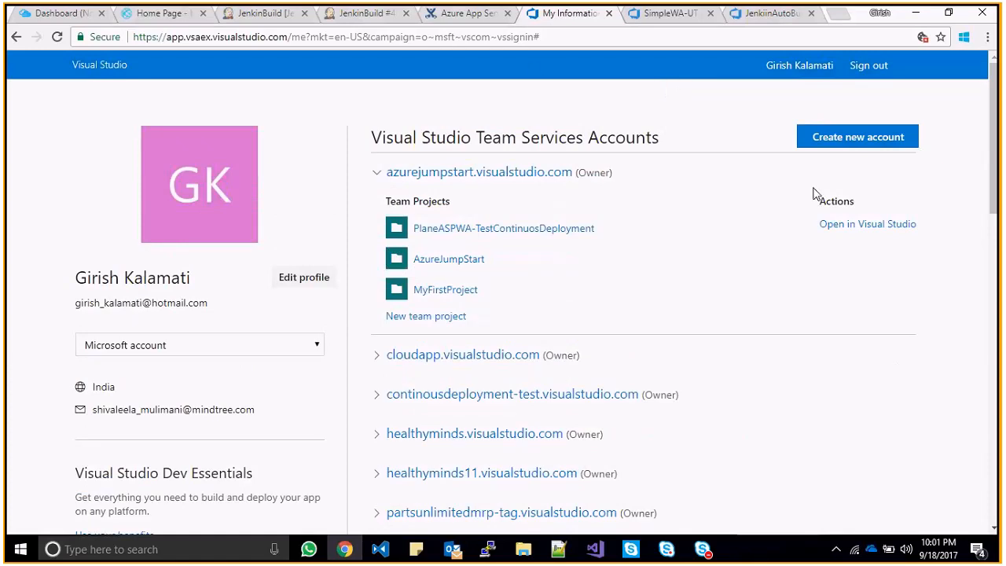
- Scroll through the team projects under each VSTS account and open a new blank tab
drag(993, 115, 998, 244)
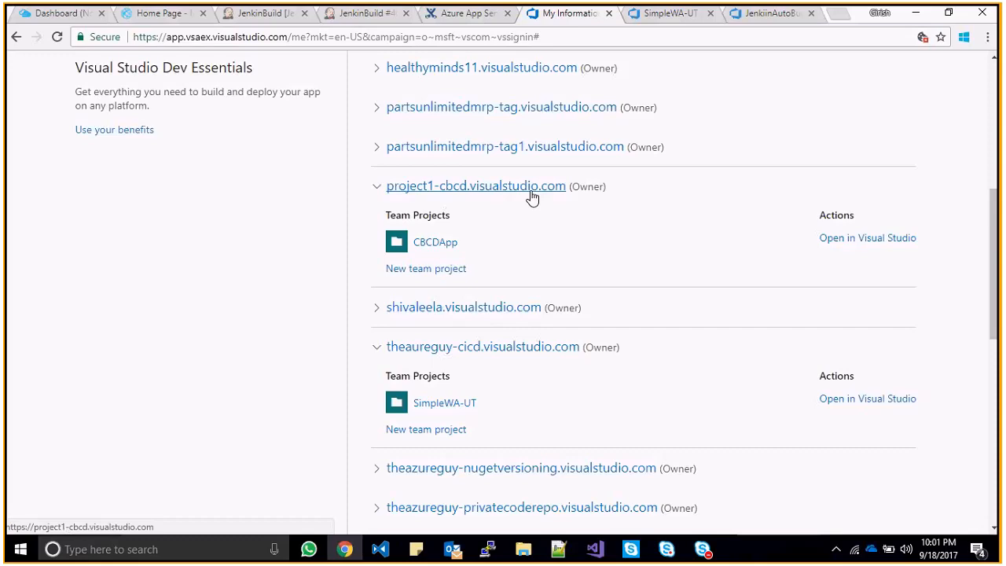
click(838, 16)
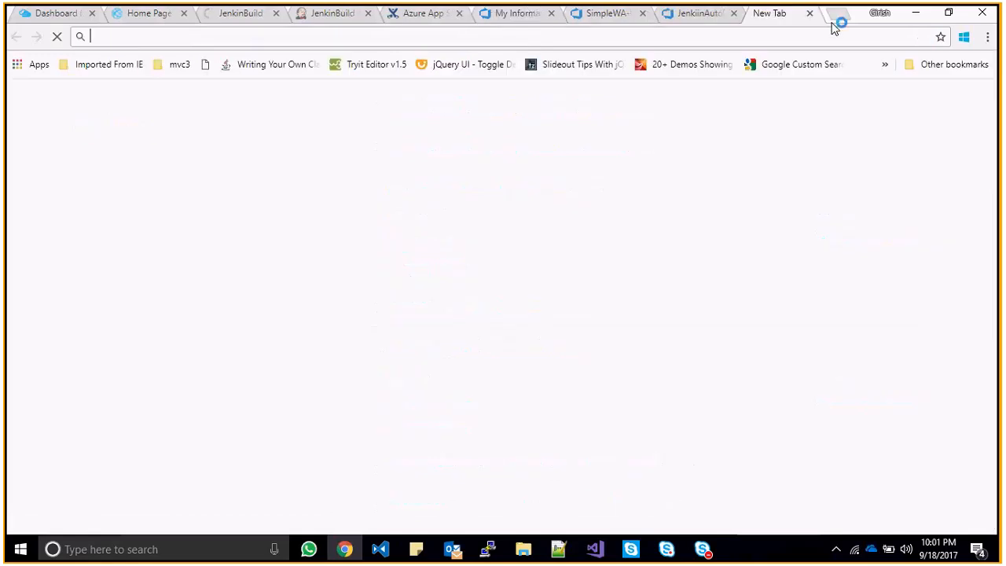
- Go to the GitHub repository address and minimize the Skype call window
text(github)
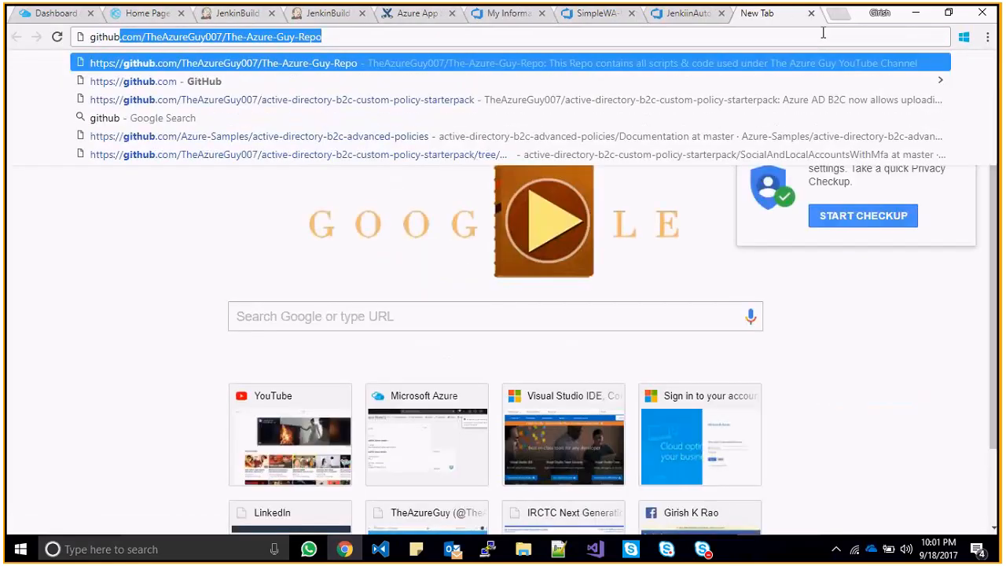
key(Return)
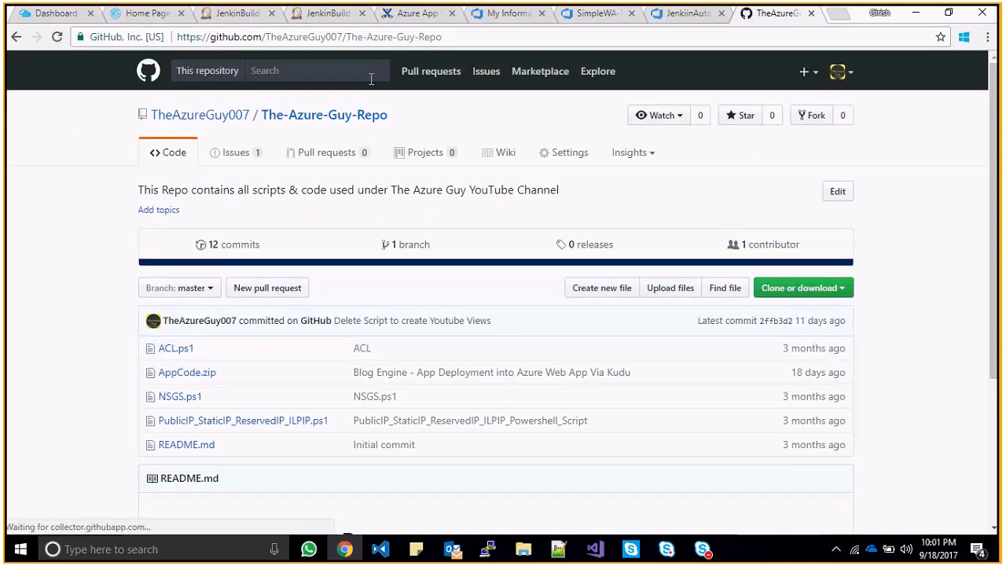
click(702, 551)
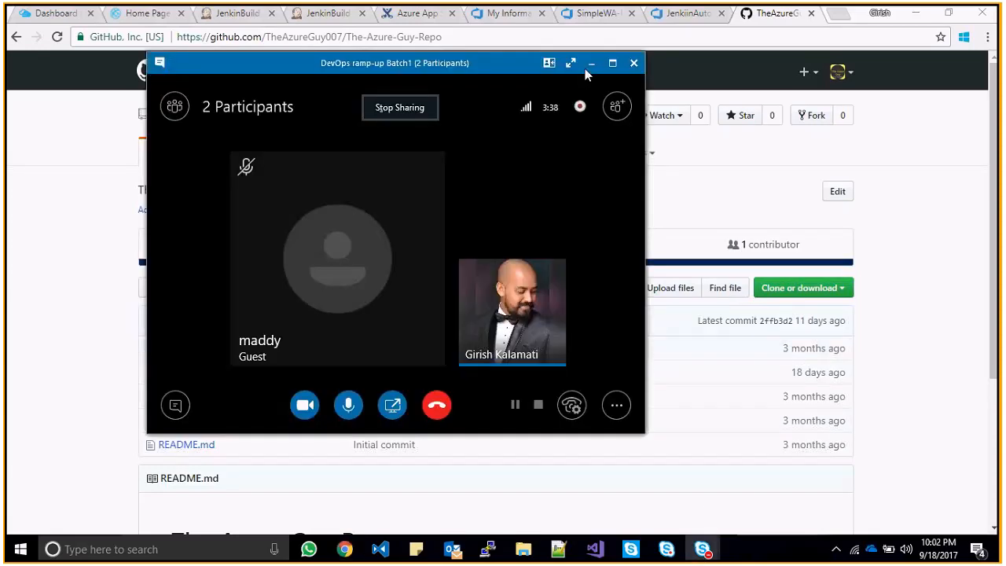
click(587, 67)
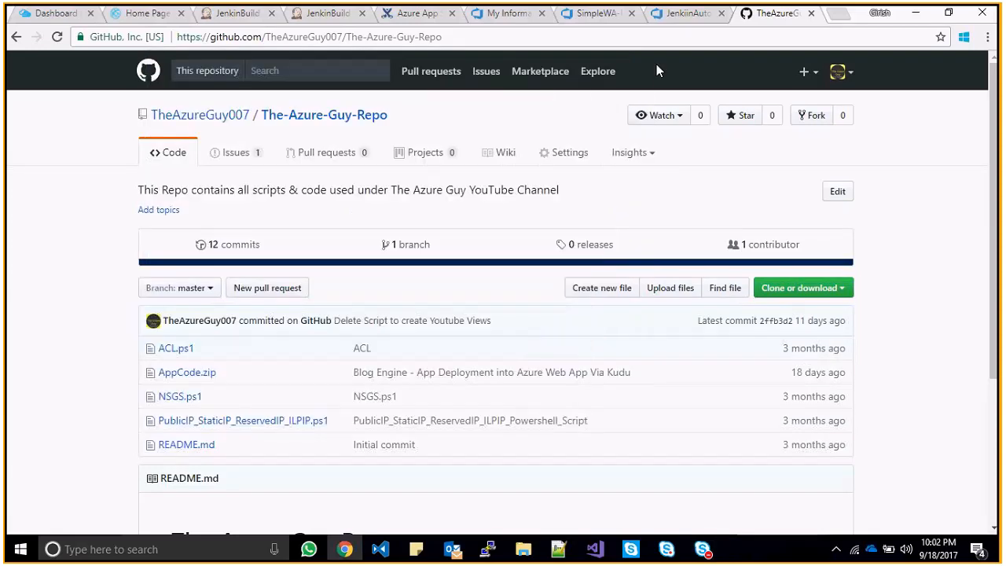
- Return to the SimpleWA-UT repository in VSTS and browse its repository list
click(497, 13)
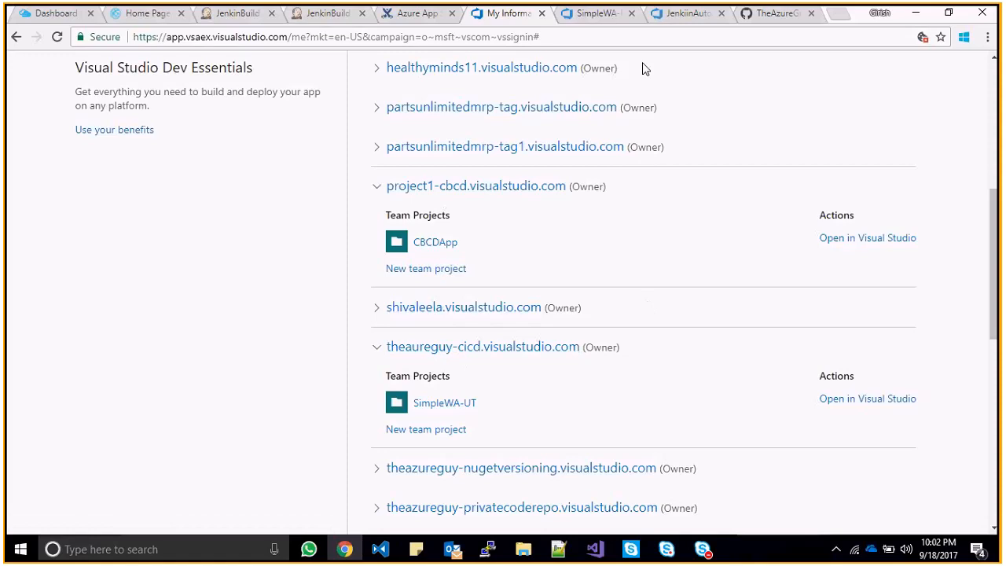
click(593, 21)
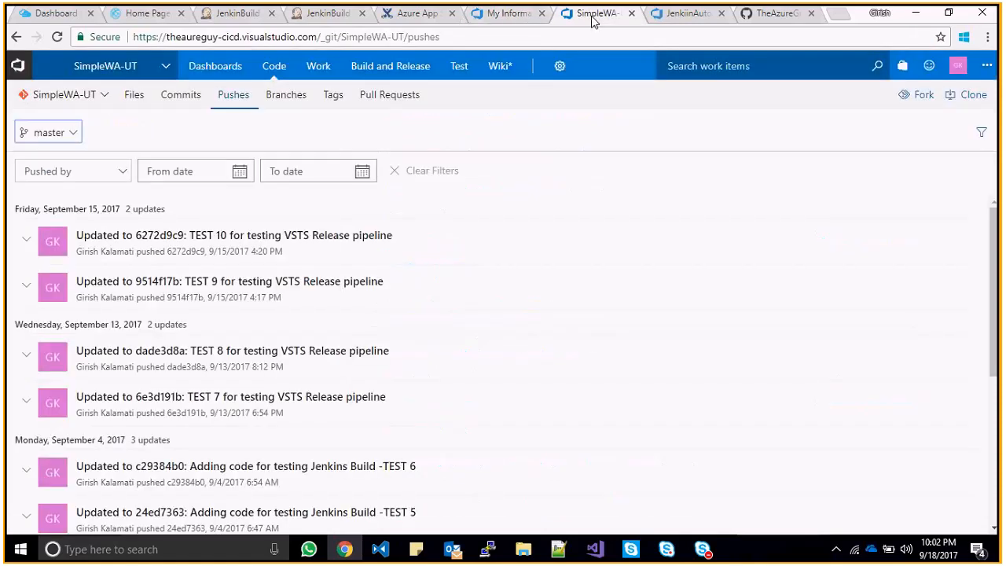
click(272, 72)
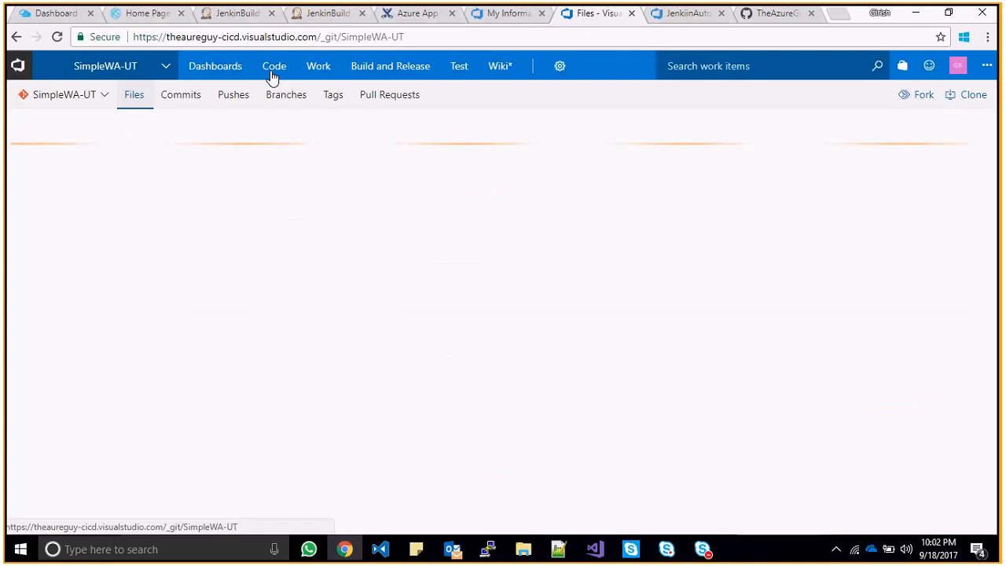
click(102, 107)
click(102, 109)
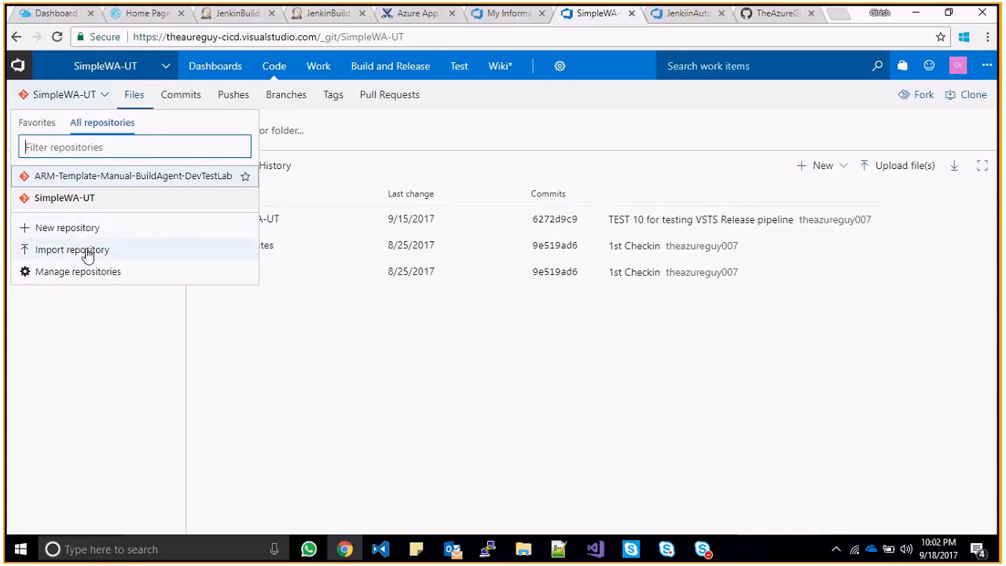
- Copy The-Azure-Guy-Repo's HTTPS clone URL from GitHub and return to the SimpleWA-UT page
click(769, 17)
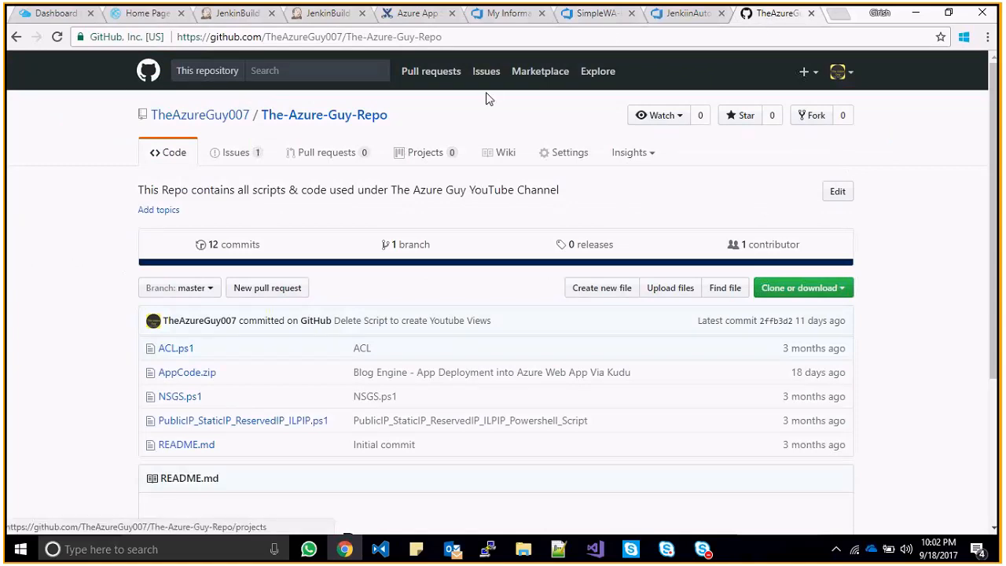
click(829, 295)
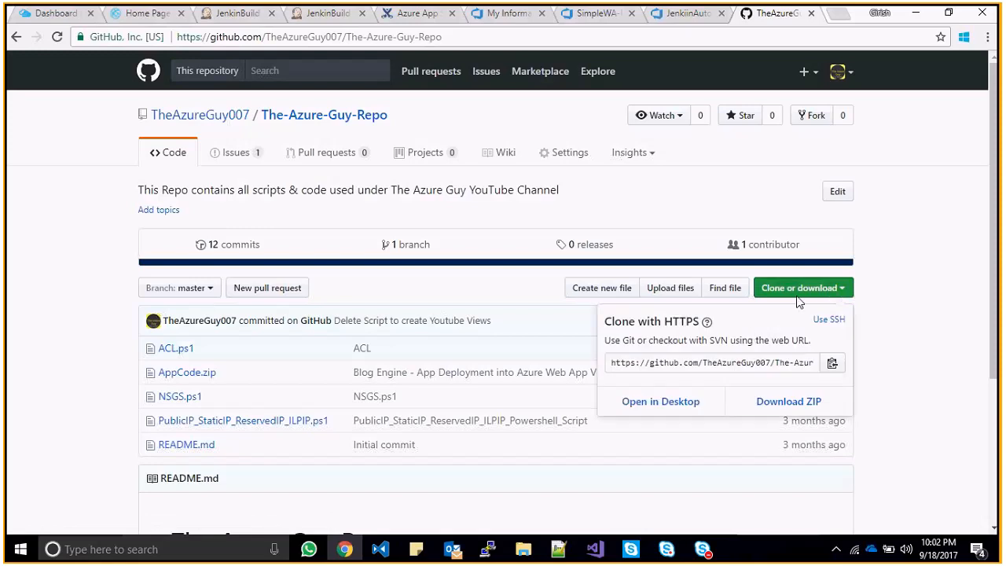
click(833, 361)
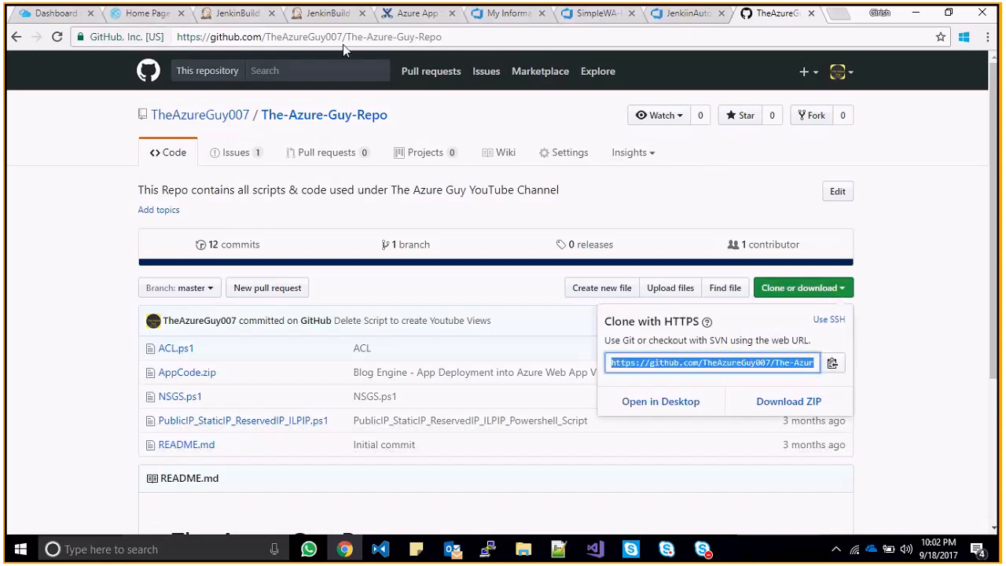
click(596, 17)
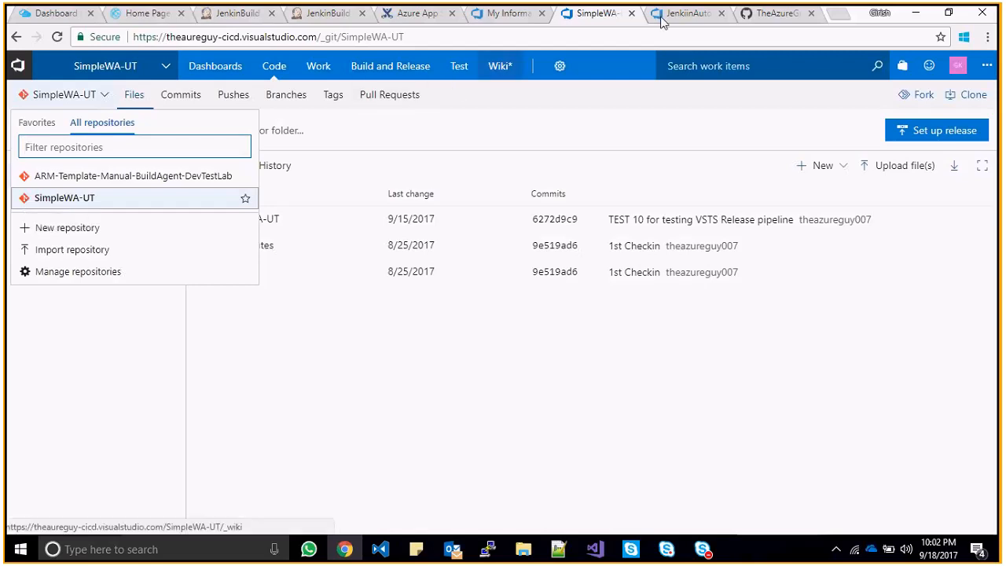
- From the SimpleWA-UT code page's repository list, choose Import repository
click(785, 16)
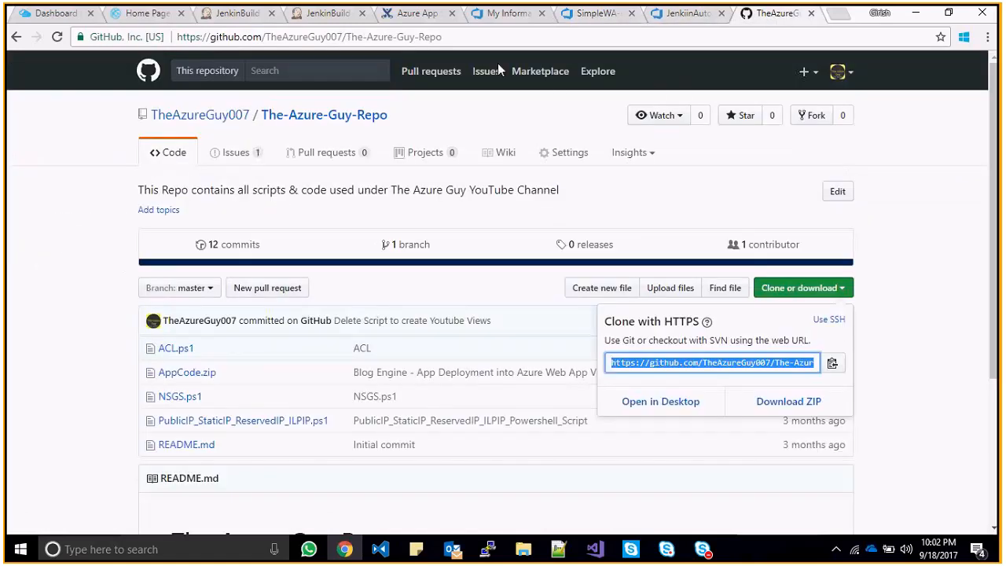
click(597, 22)
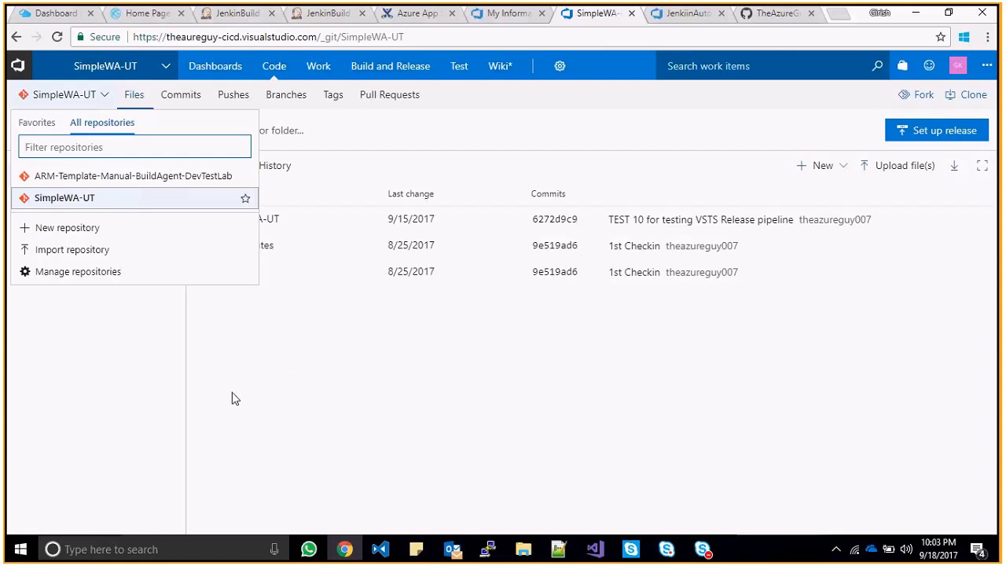
mouse_move(393, 79)
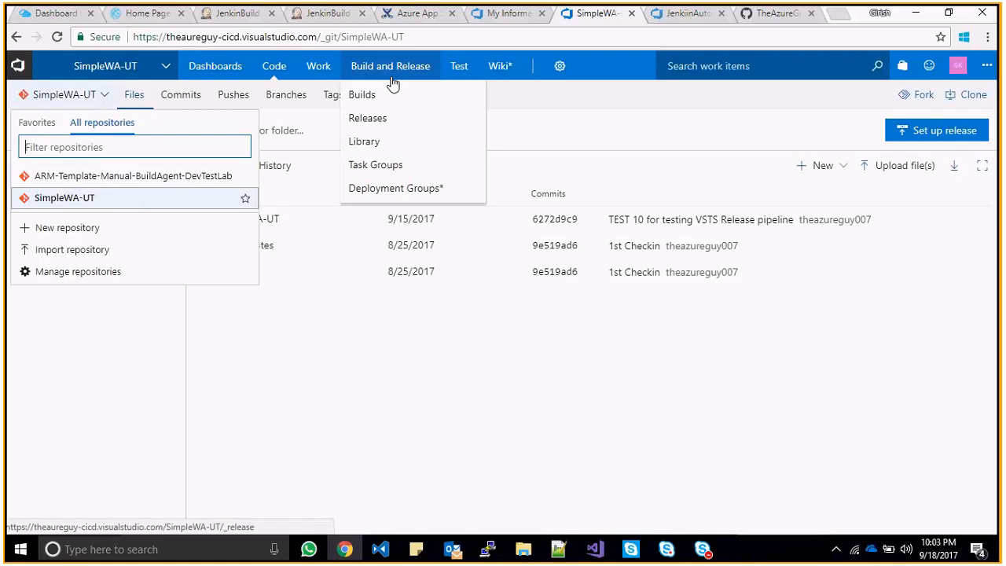
mouse_move(319, 78)
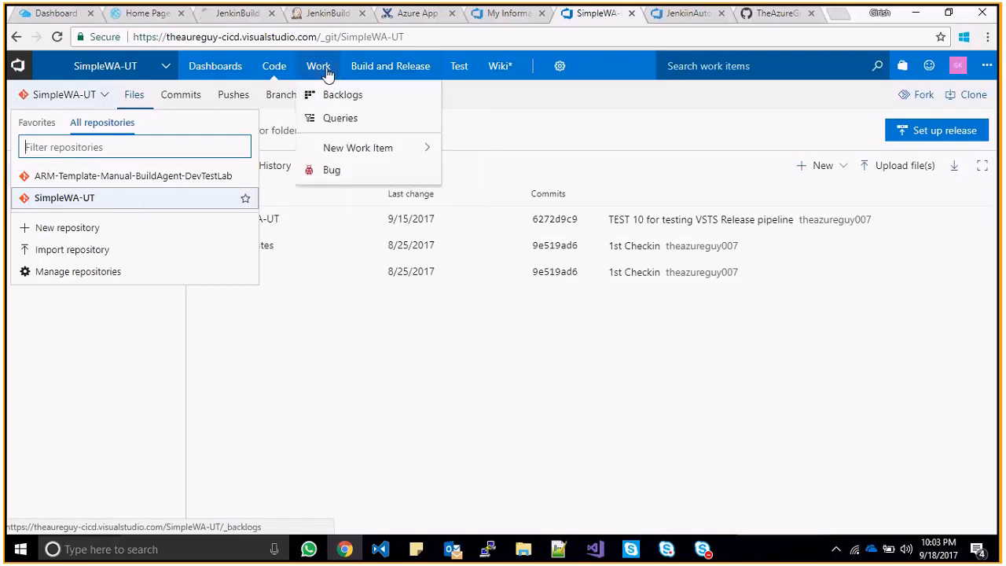
mouse_move(231, 77)
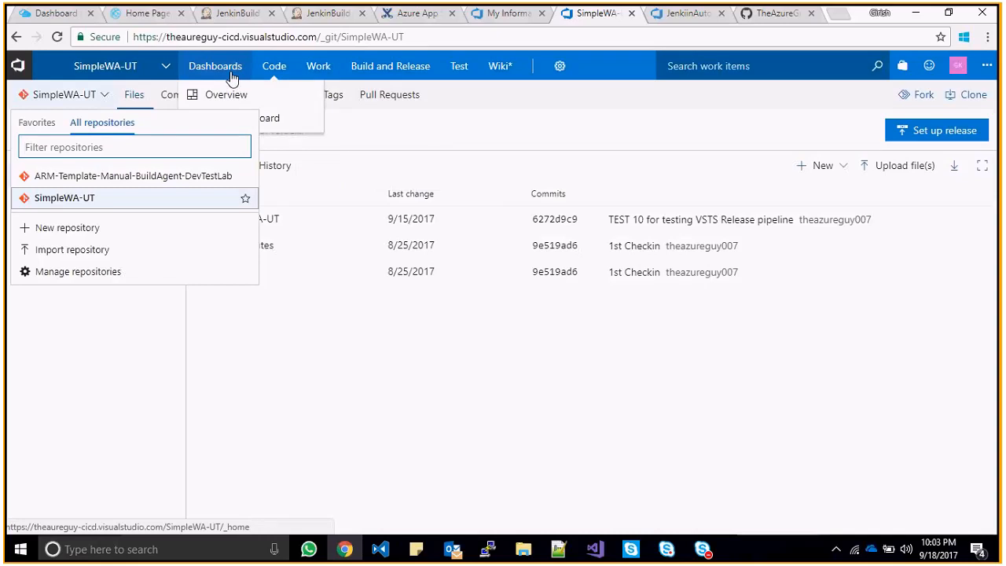
mouse_move(463, 74)
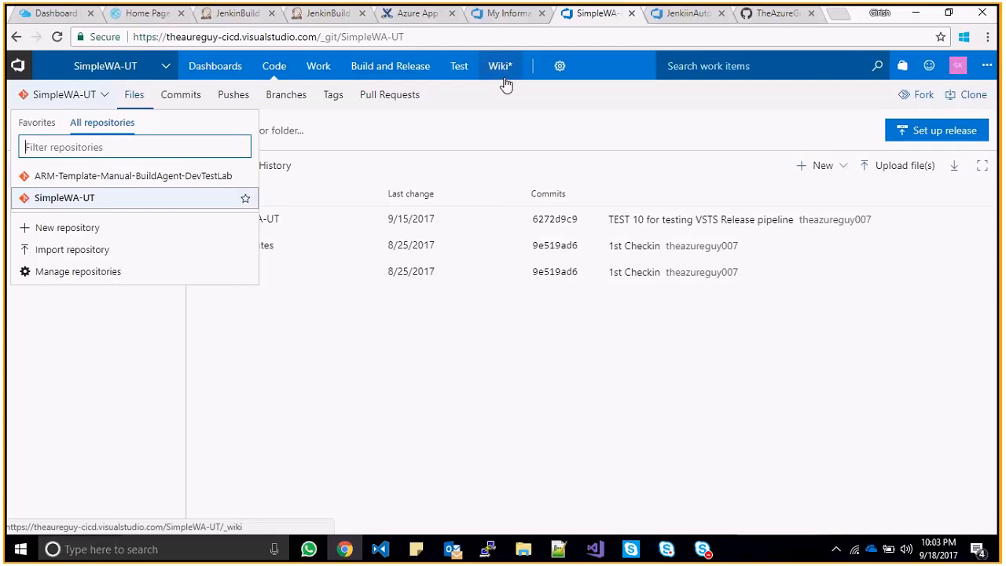
click(319, 394)
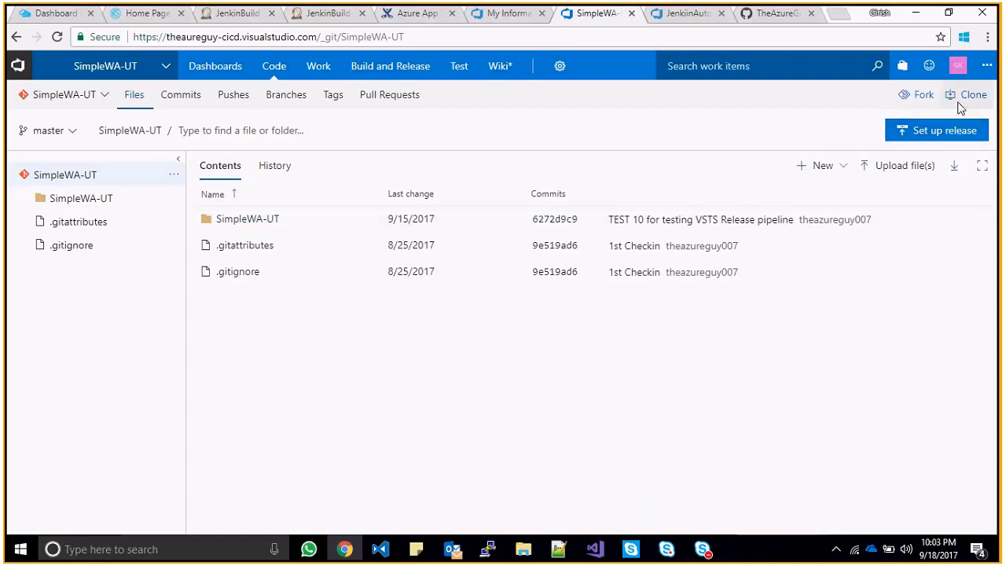
click(103, 102)
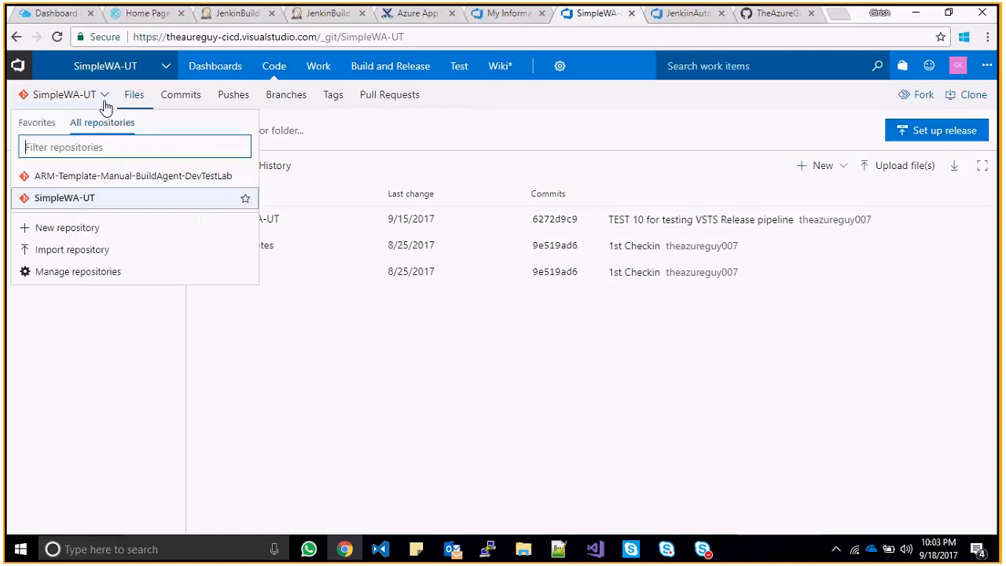
click(73, 250)
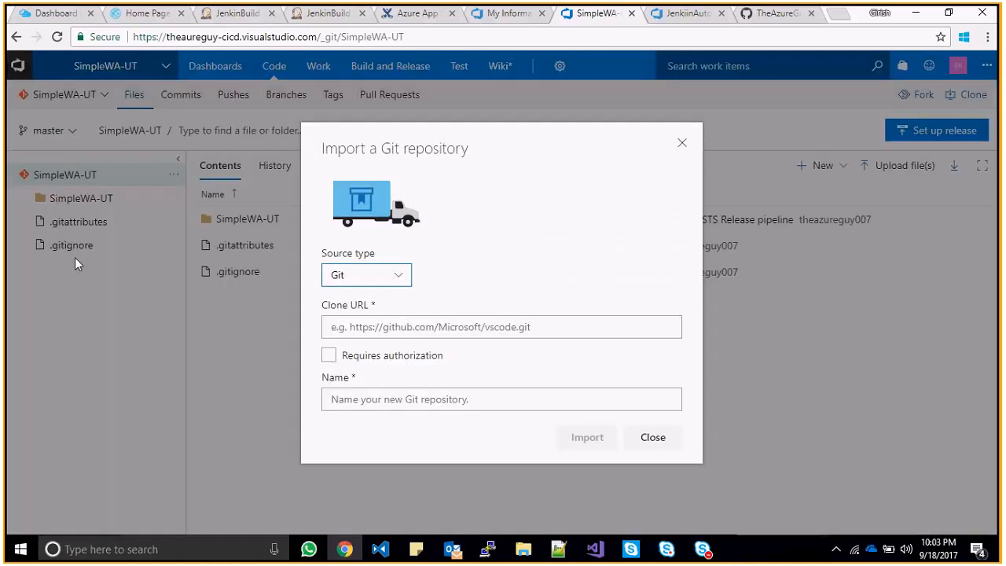
- Paste The-Azure-Guy-Repo's clone URL with source type Git, then close the import form unsubmitted
click(413, 326)
key(ctrl+v)
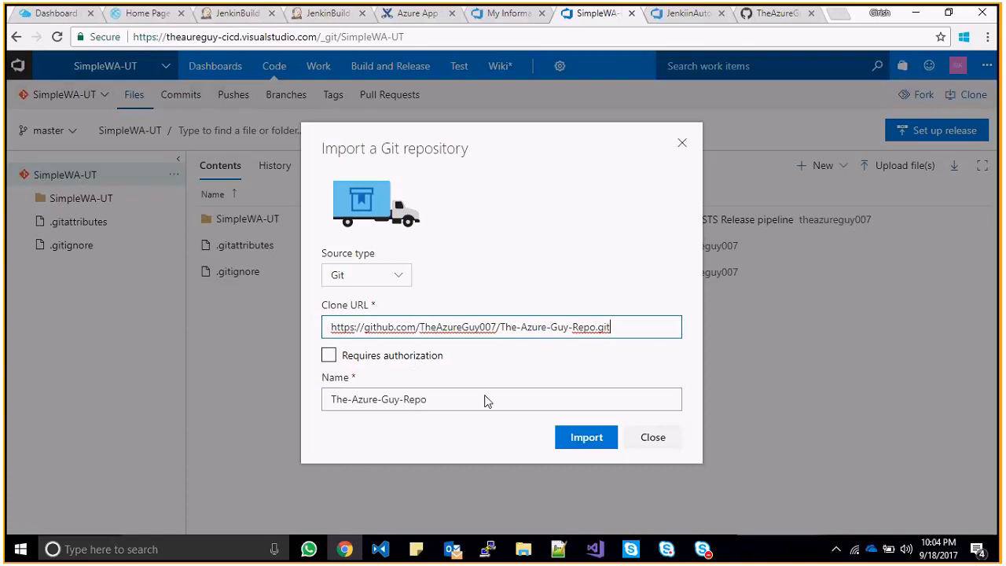
click(388, 281)
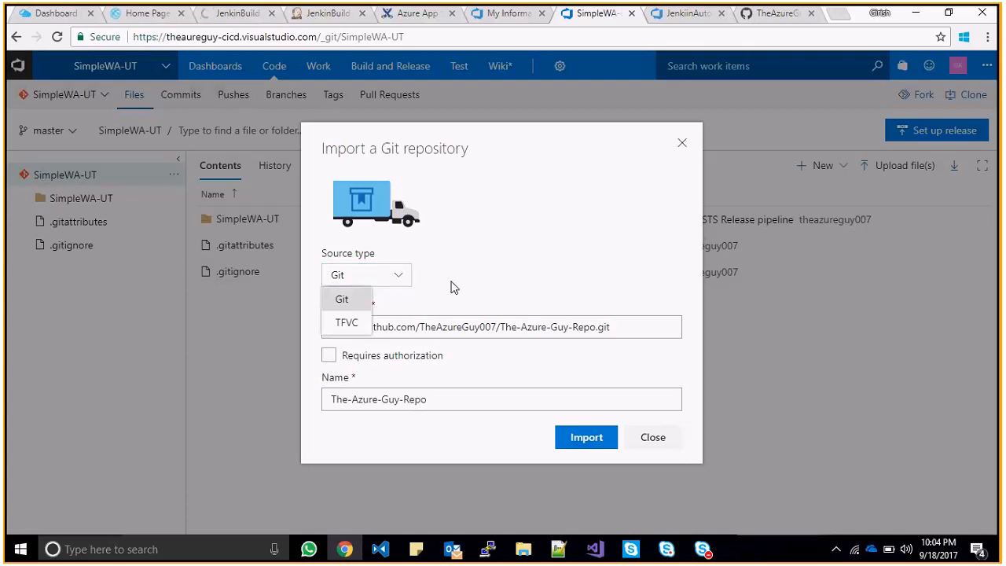
click(400, 280)
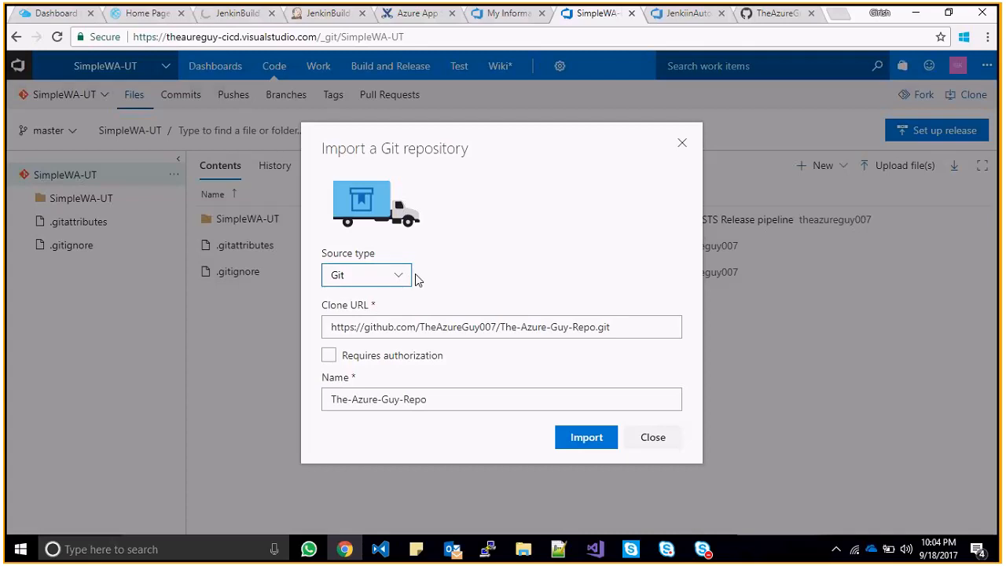
click(680, 145)
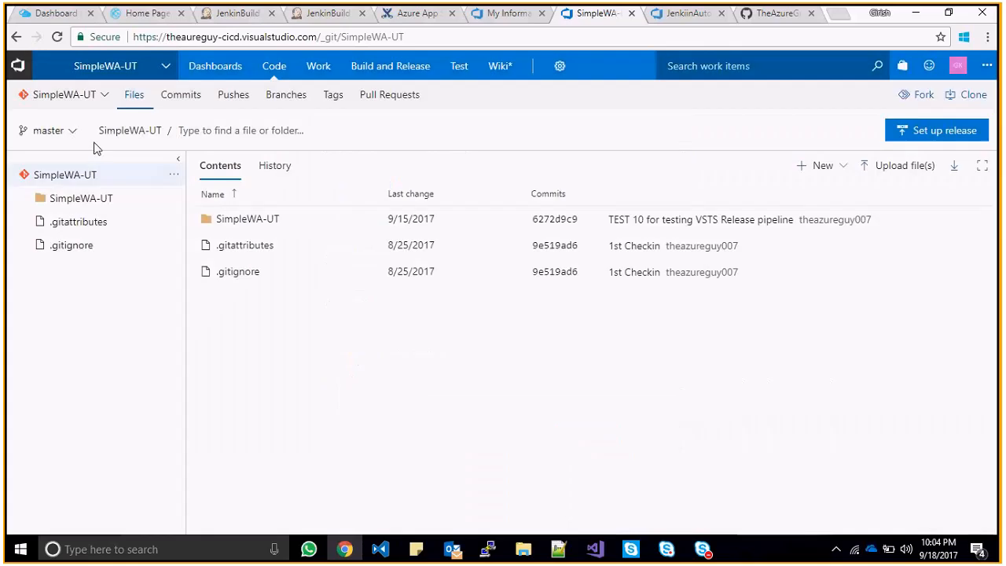
- Show the SimpleWA-UT branch list, which contains only master
click(84, 96)
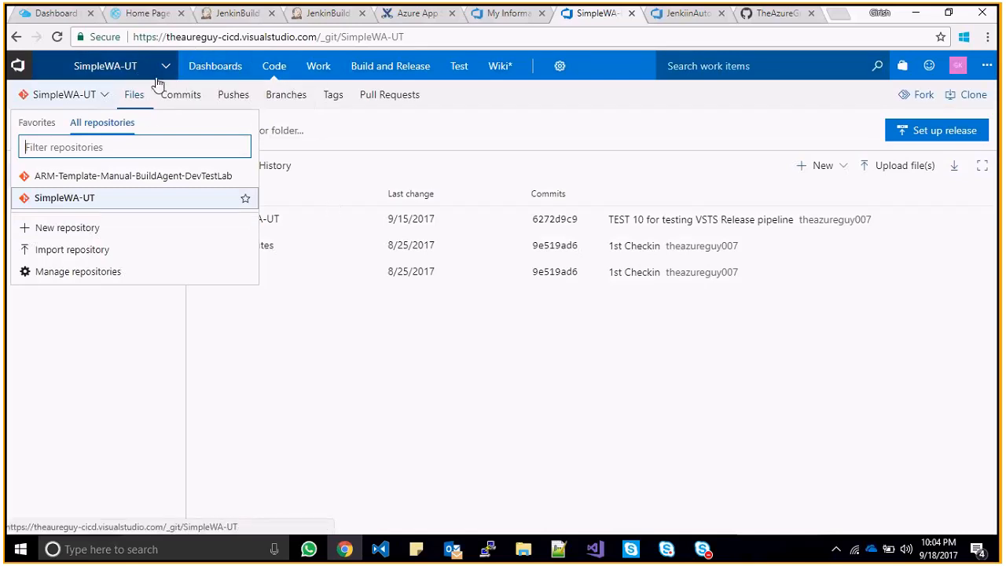
click(338, 396)
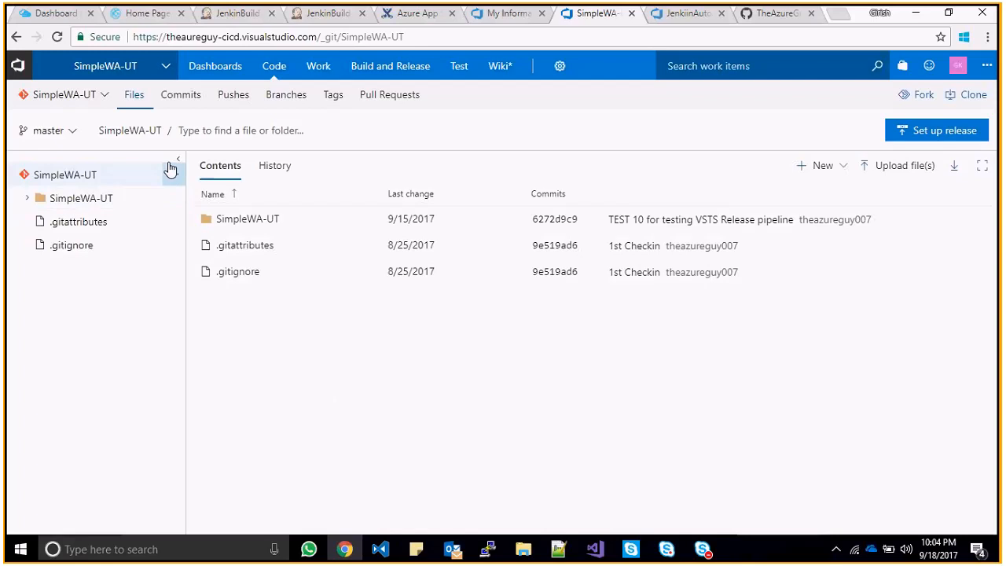
click(75, 132)
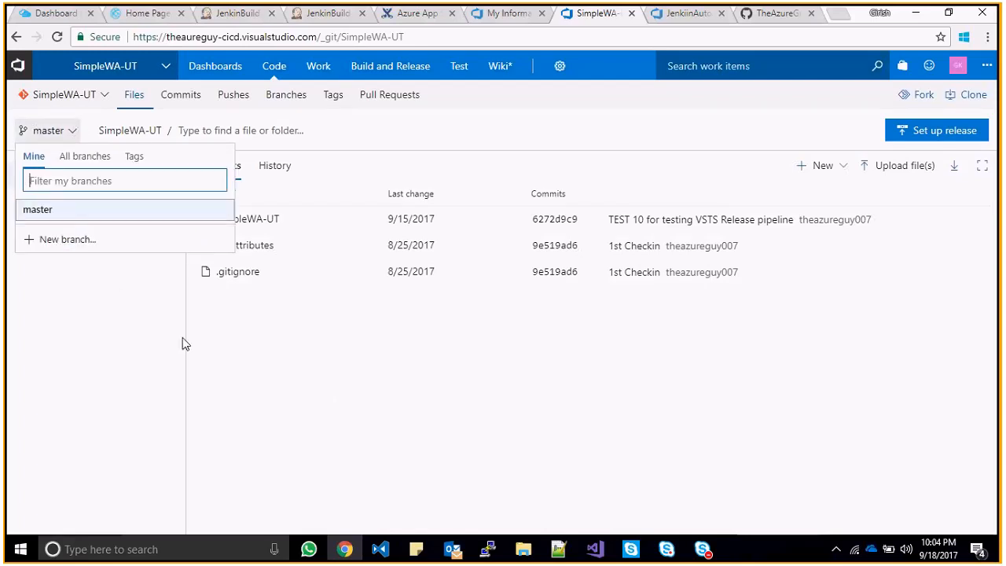
- Explore a new branch based on master and its work-item links, then cancel without creating it
click(67, 240)
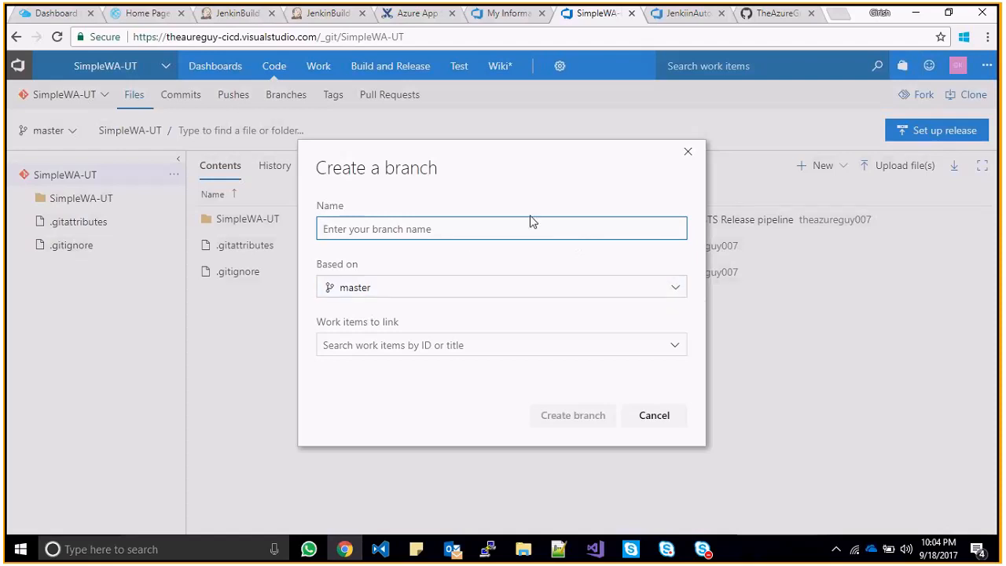
click(649, 293)
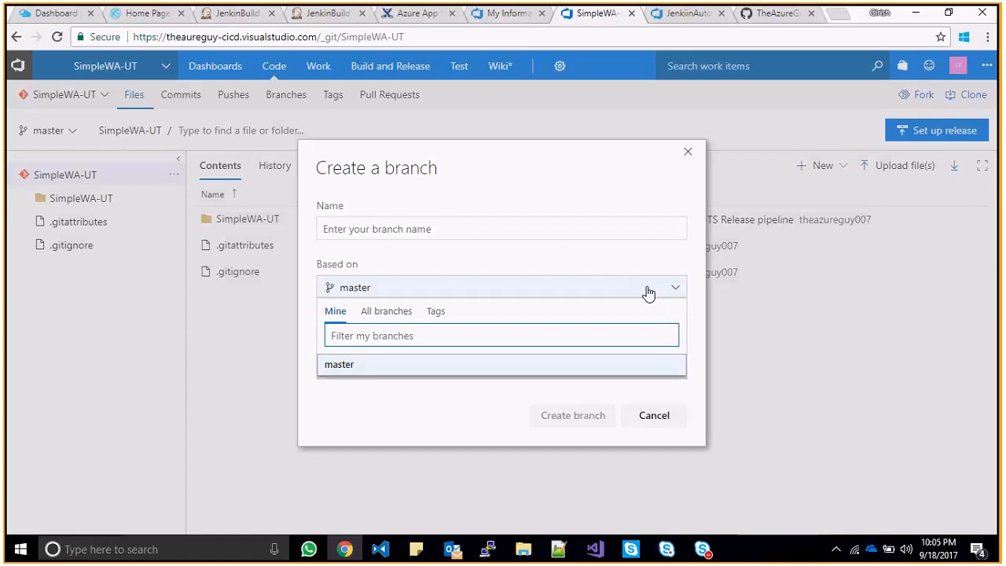
click(648, 292)
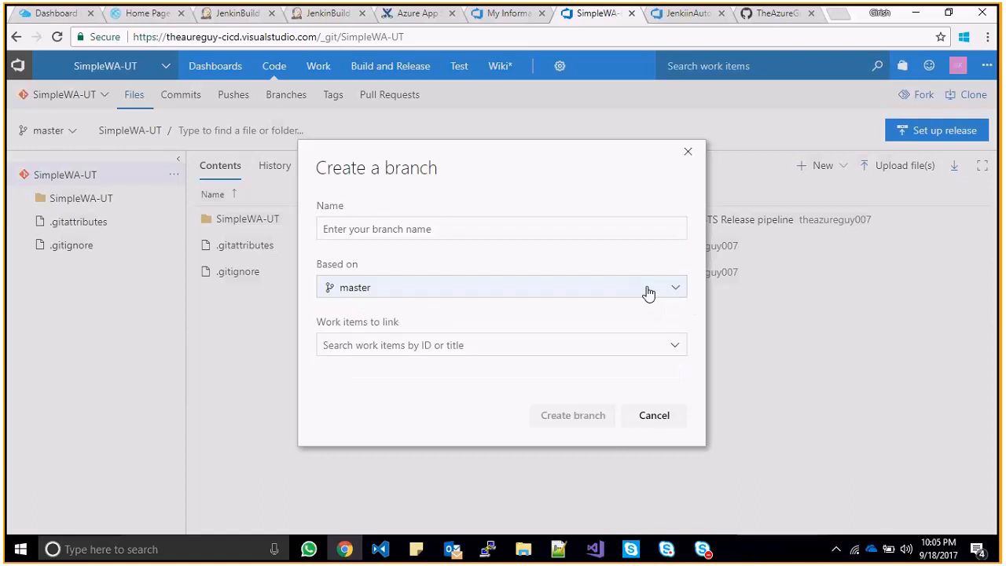
click(675, 349)
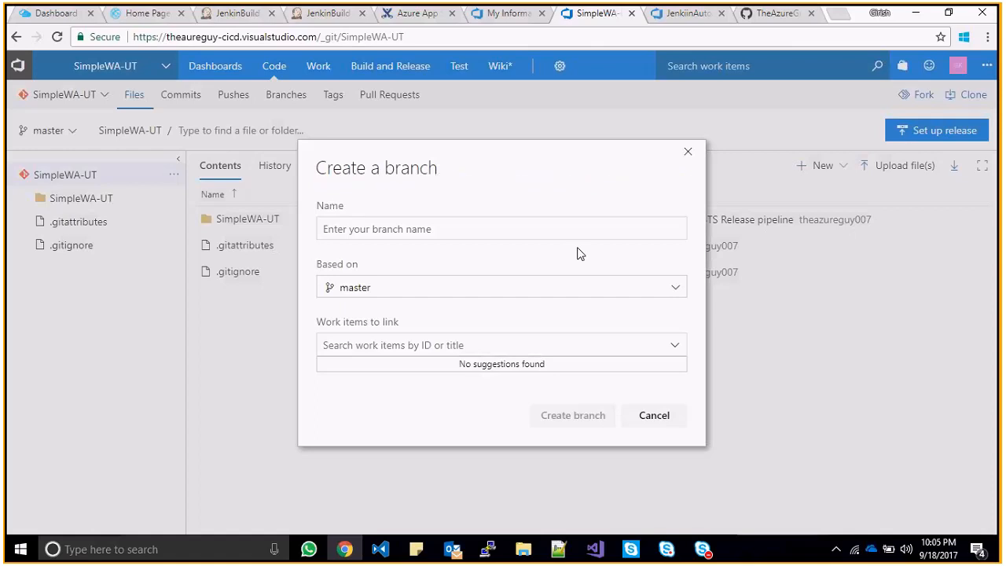
click(688, 152)
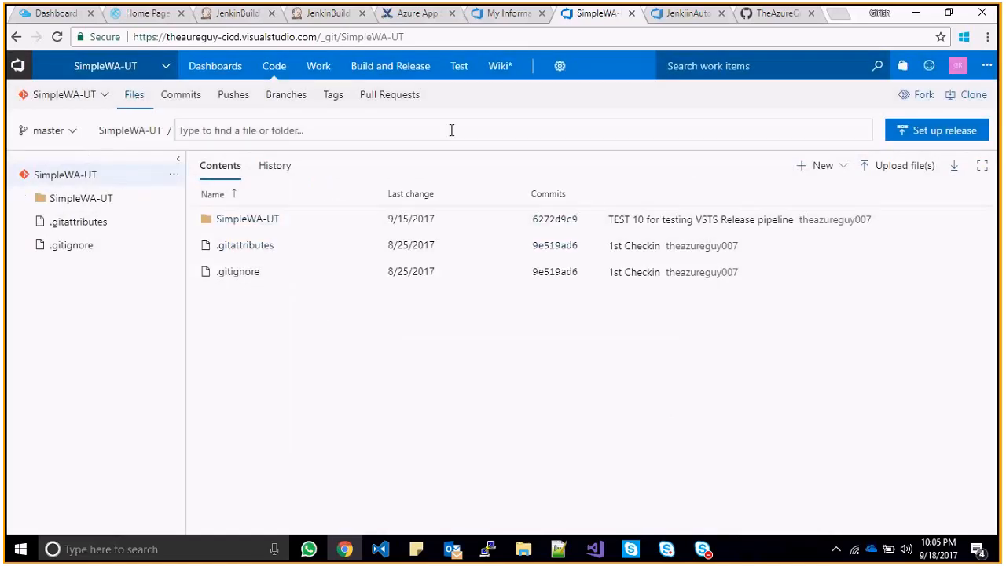
- Check the Overview dashboard's Test duration chart, then move to the JenkinsBuildTest-WA app in Azure
mouse_move(217, 74)
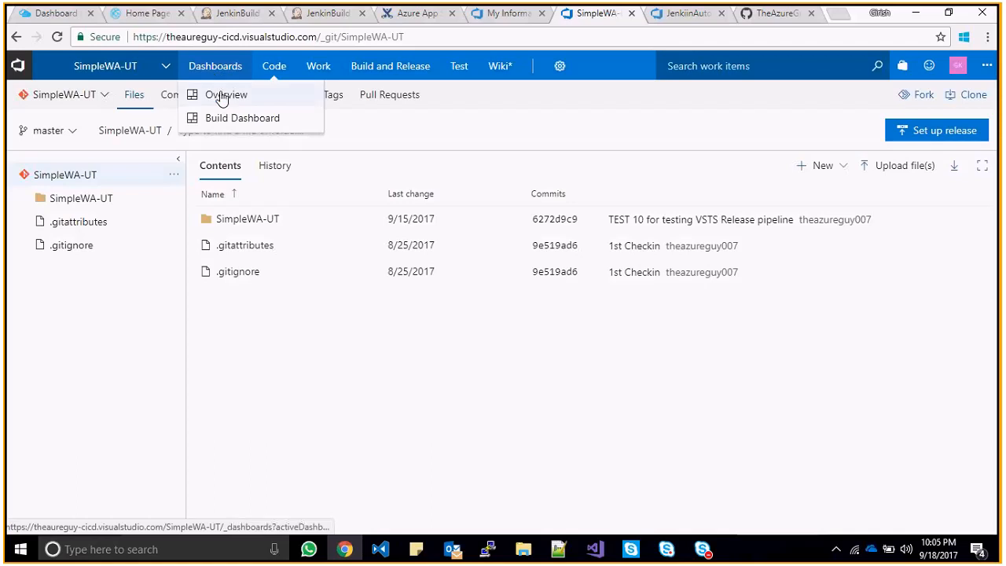
click(223, 98)
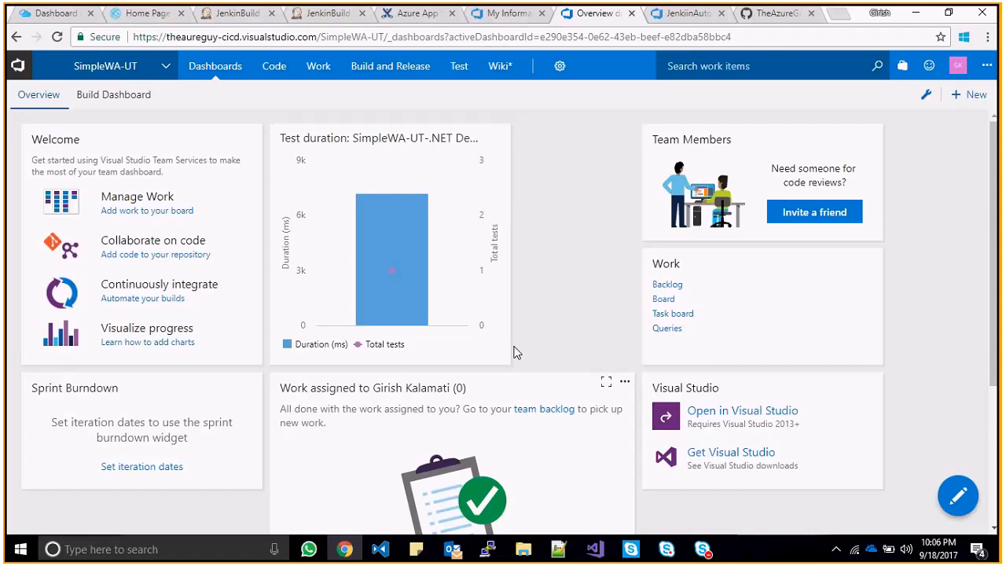
mouse_move(355, 203)
mouse_move(375, 256)
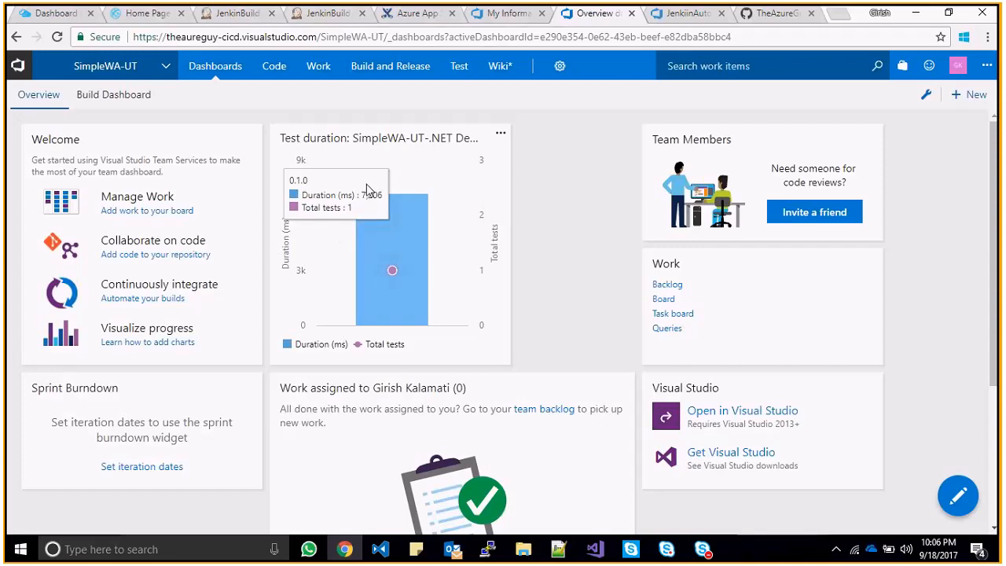
click(53, 11)
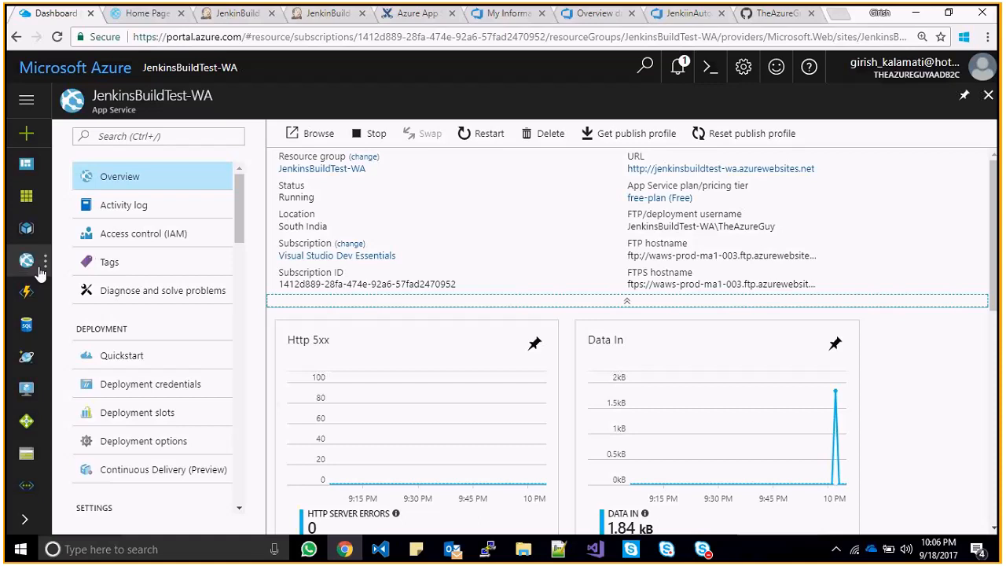
- Review the All resources list in the Azure portal
click(26, 195)
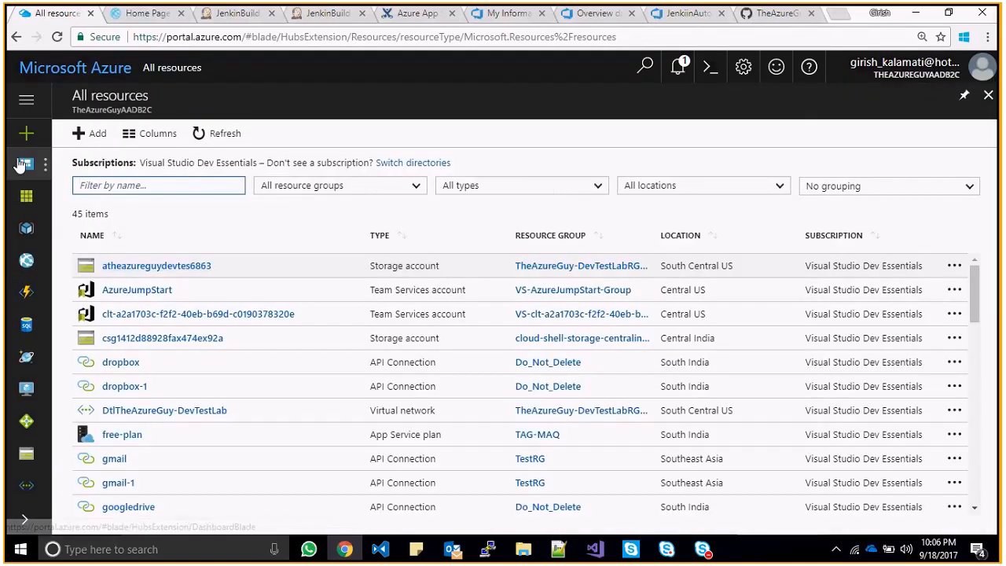
click(26, 195)
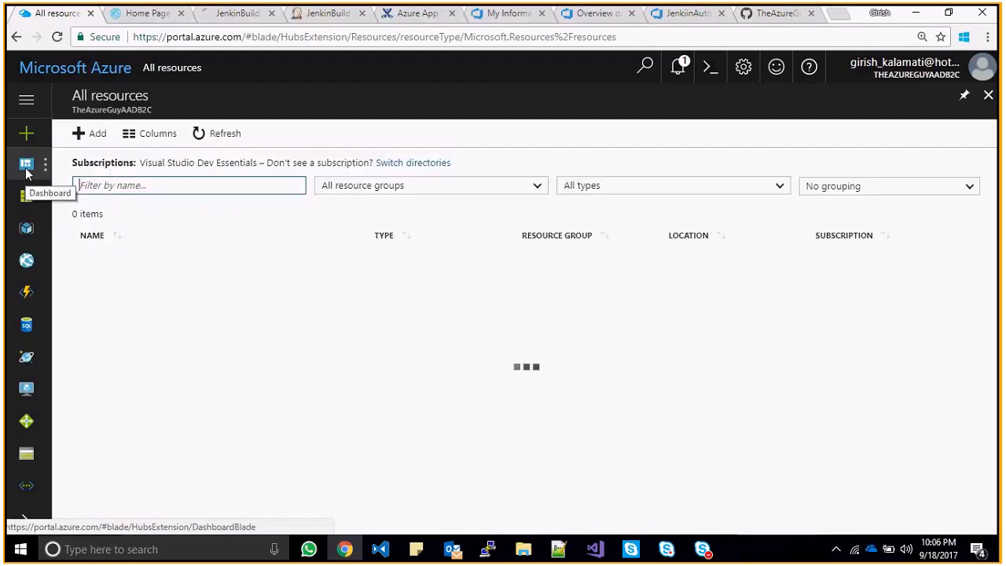
click(26, 166)
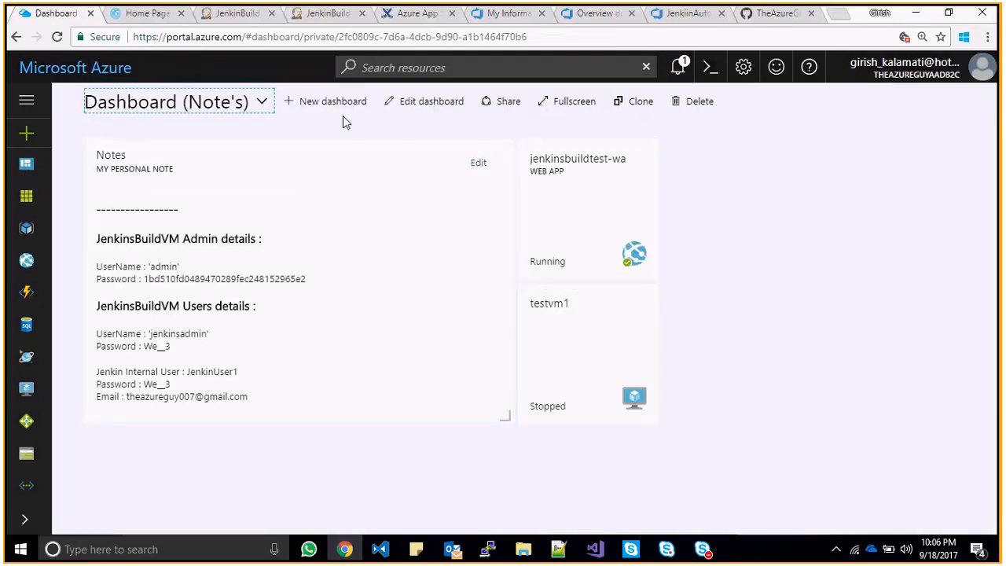
- Switch to the Monitoring Dashboard and scroll across its tiles
click(259, 104)
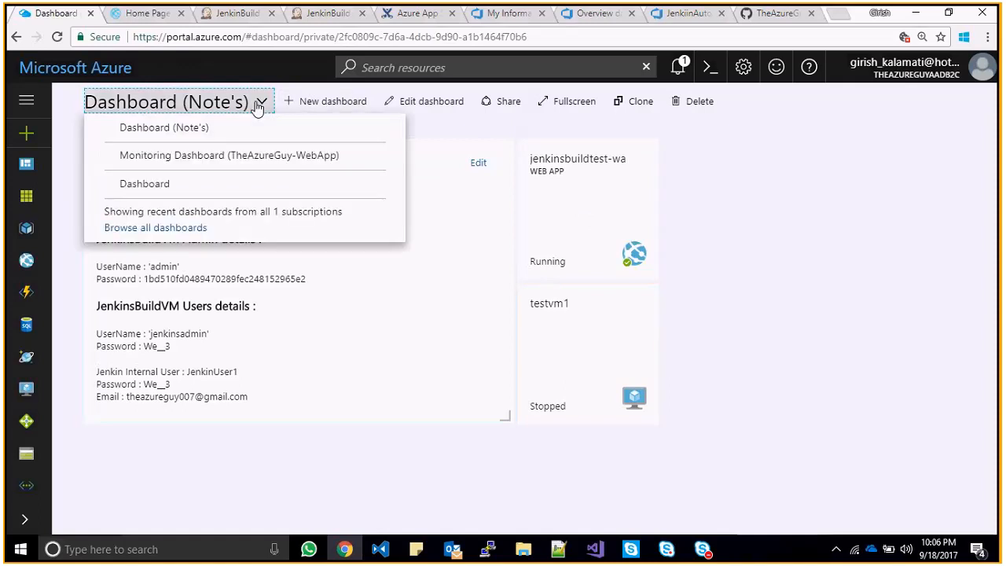
click(248, 155)
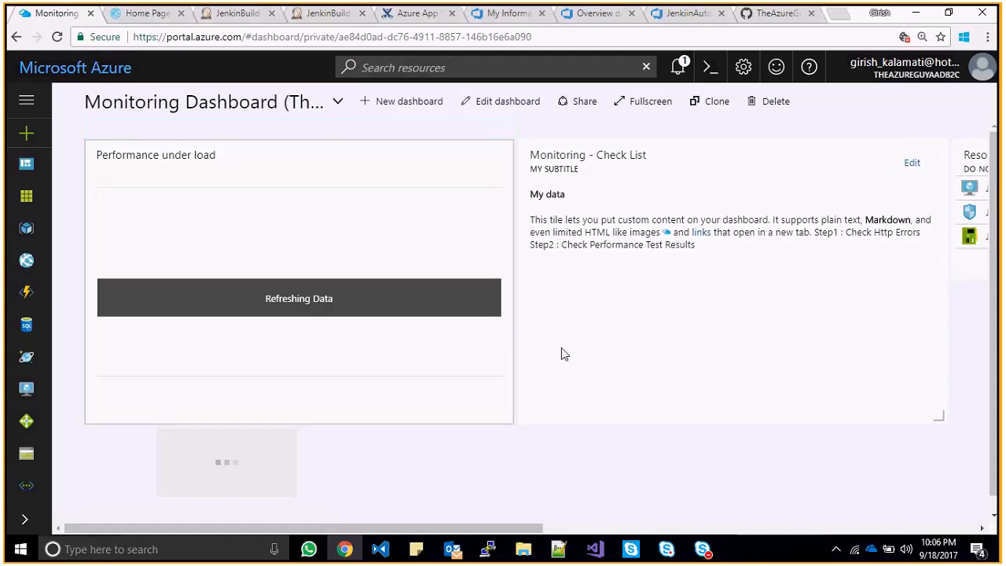
drag(519, 528, 774, 527)
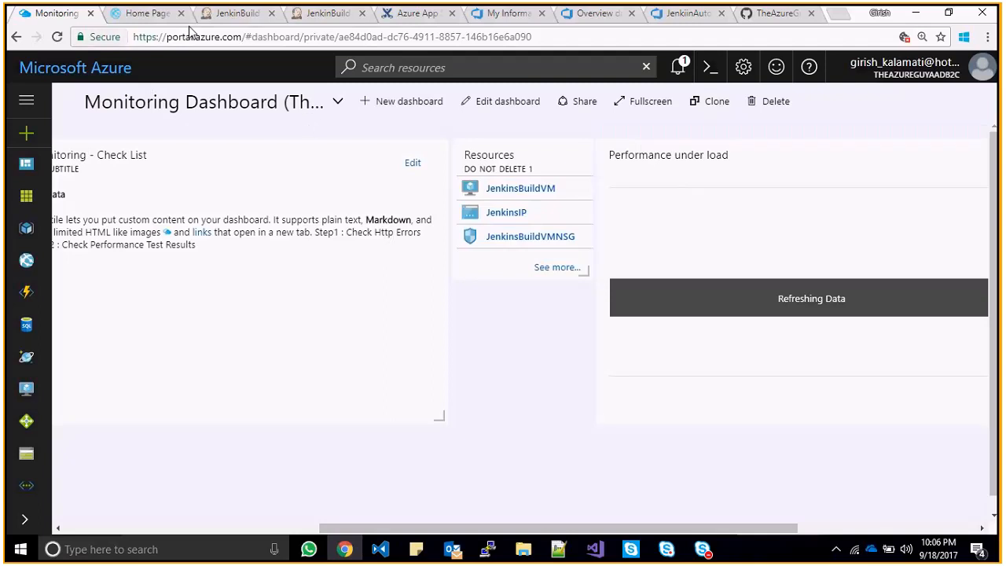
click(595, 14)
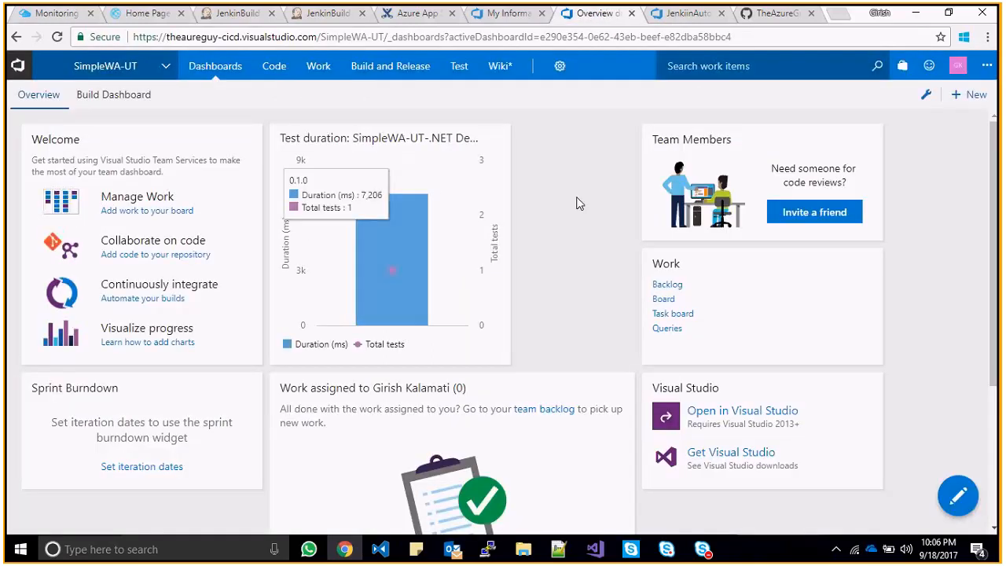
- Edit the SimpleWA-UT Overview dashboard and add a Chart for Build History widget from the gallery
mouse_move(215, 66)
click(959, 495)
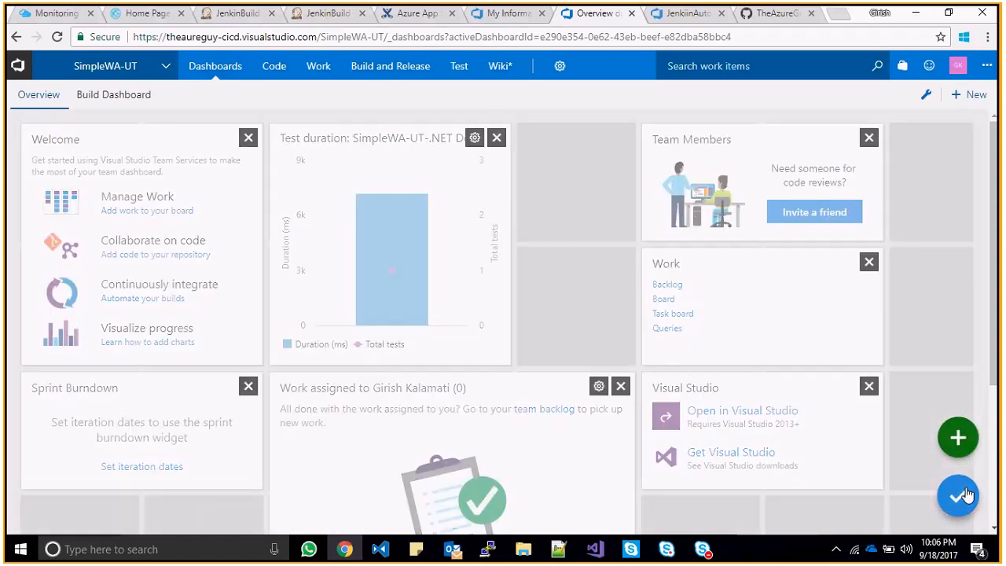
click(958, 437)
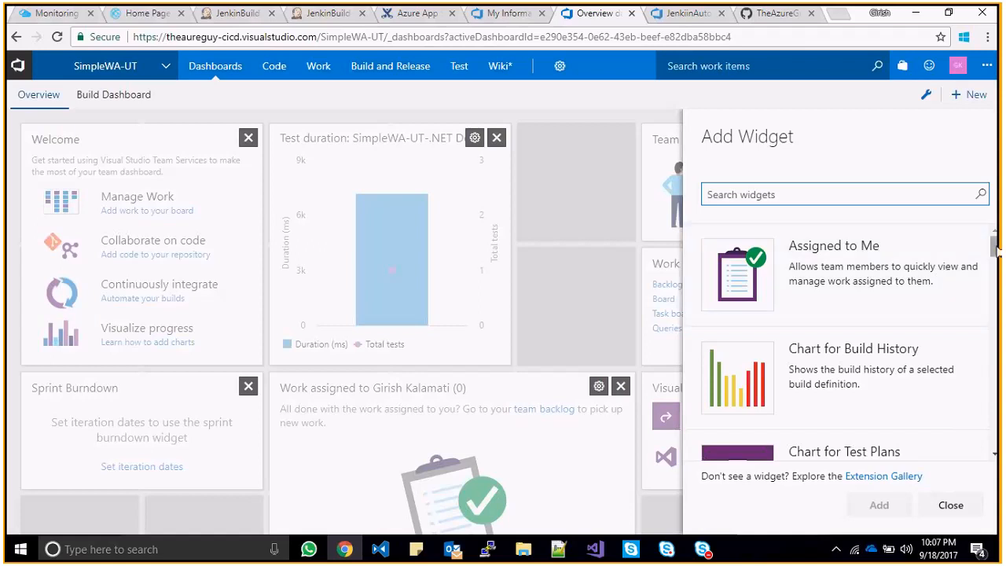
click(878, 334)
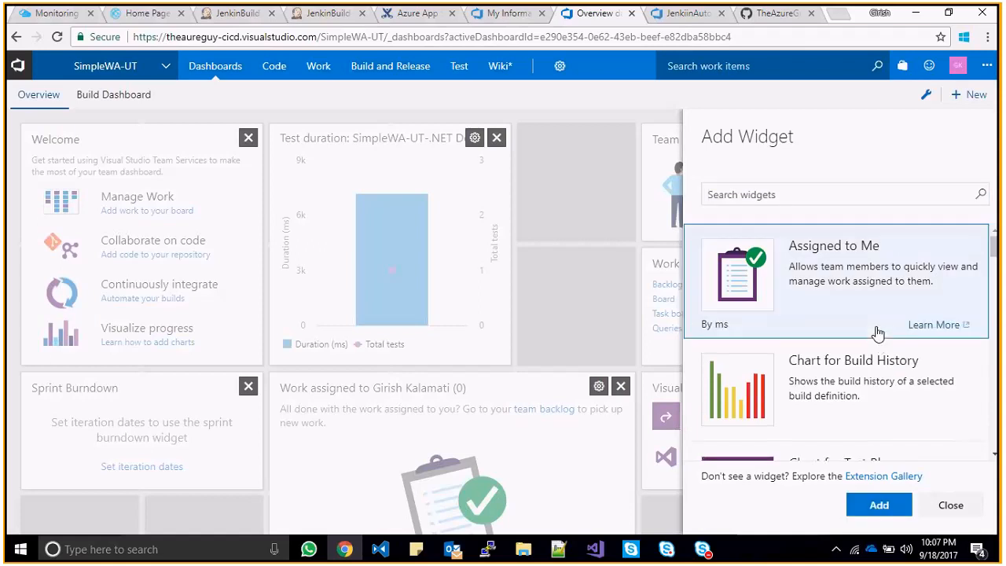
click(878, 399)
click(873, 509)
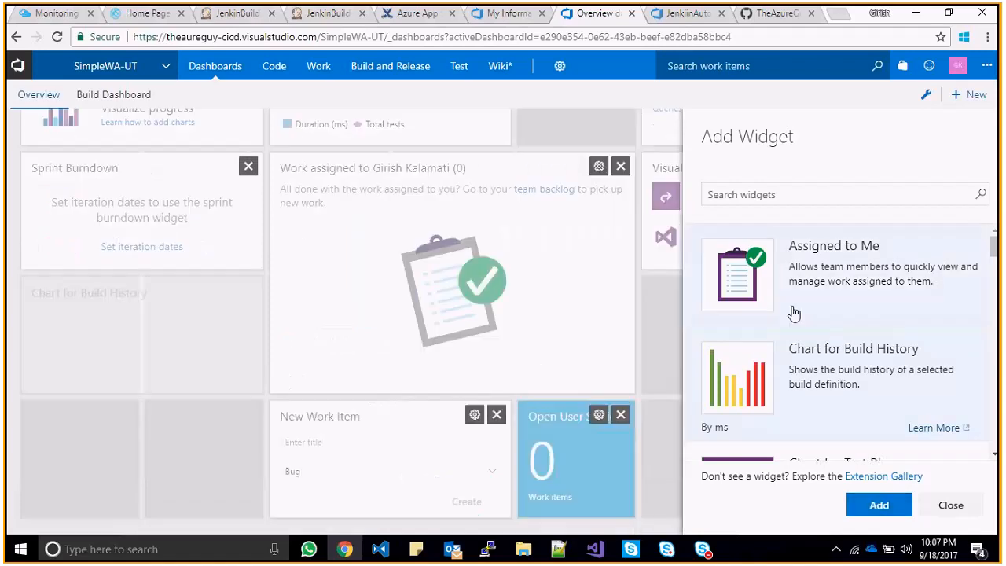
mouse_move(580, 465)
mouse_down()
mouse_move(317, 453)
mouse_move(598, 497)
mouse_move(563, 463)
mouse_up()
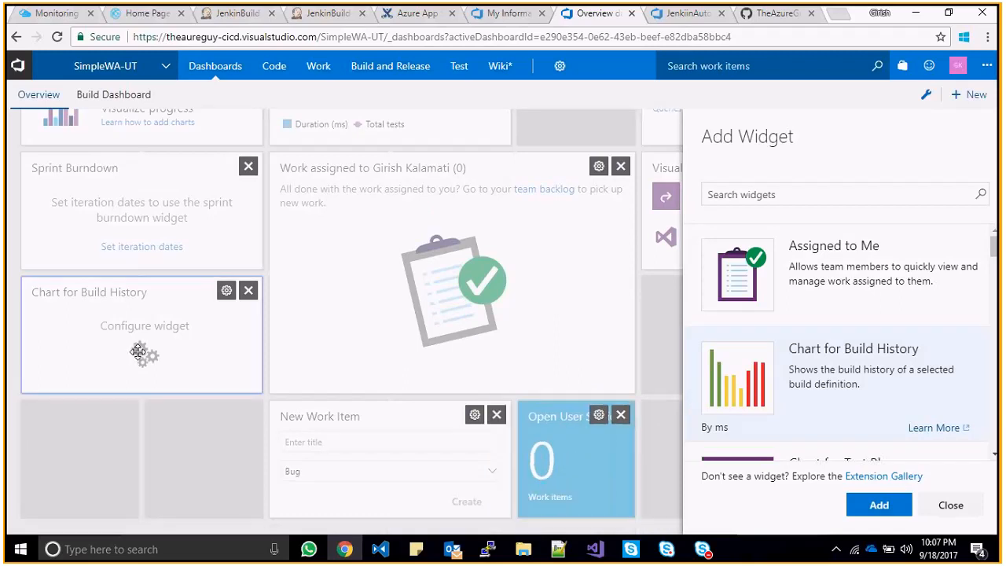
click(948, 506)
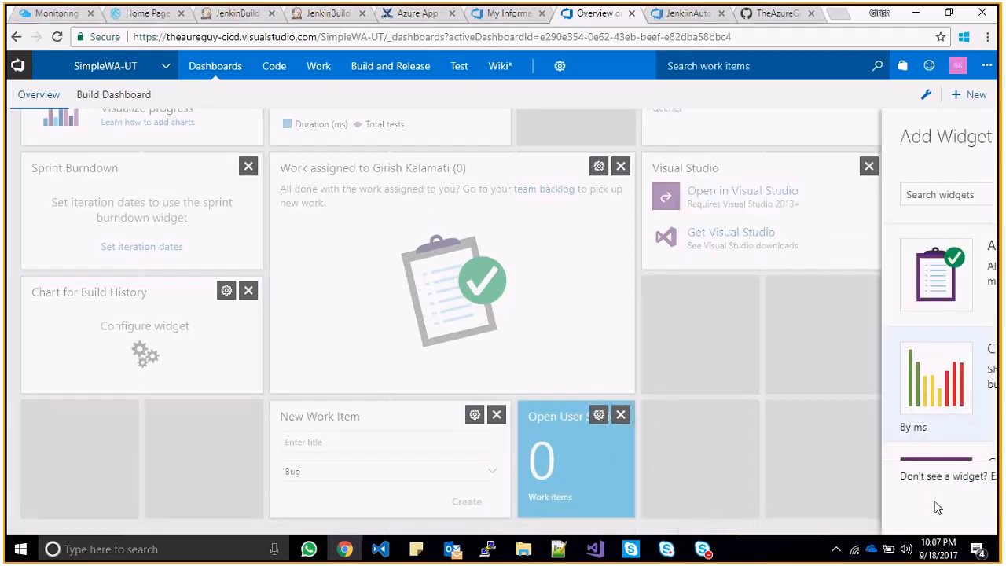
- Configure the build history widget to chart the SimpleWA-UT-CI definition and save it
click(227, 291)
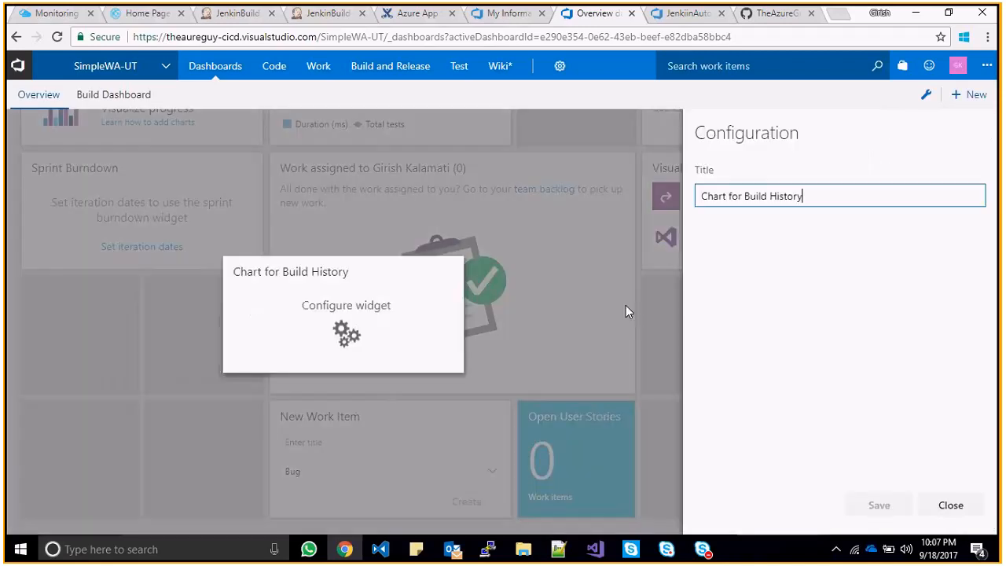
click(930, 263)
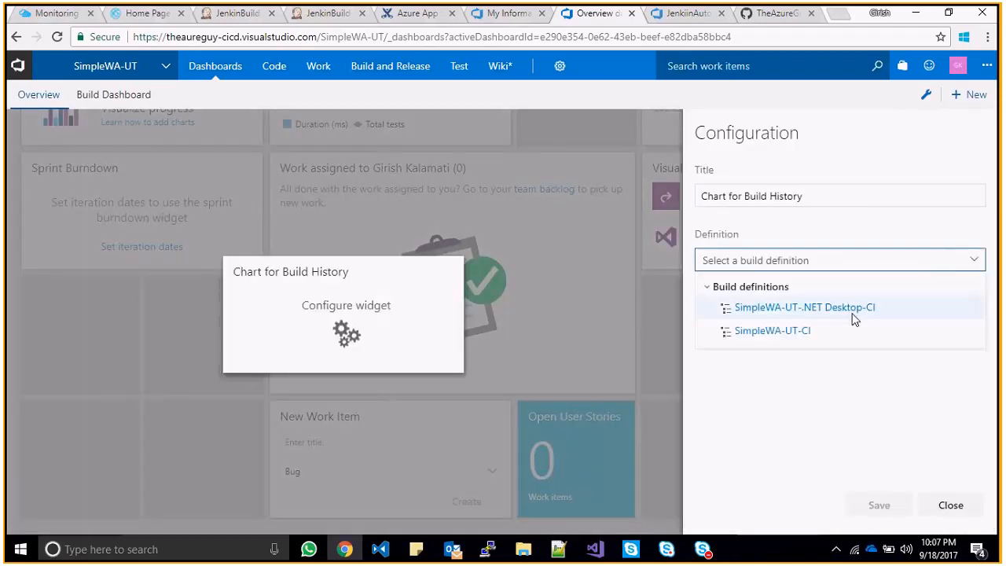
click(804, 333)
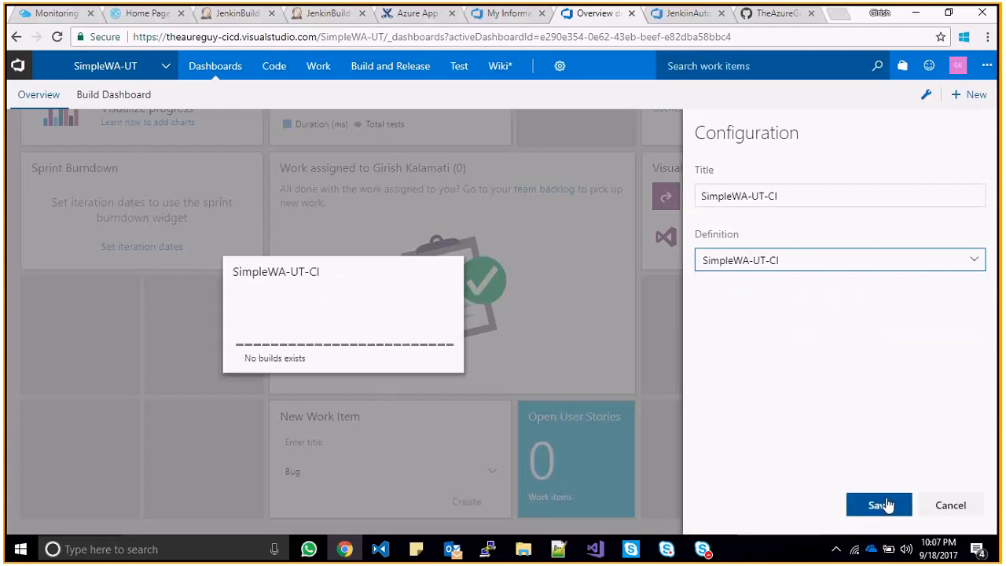
click(880, 505)
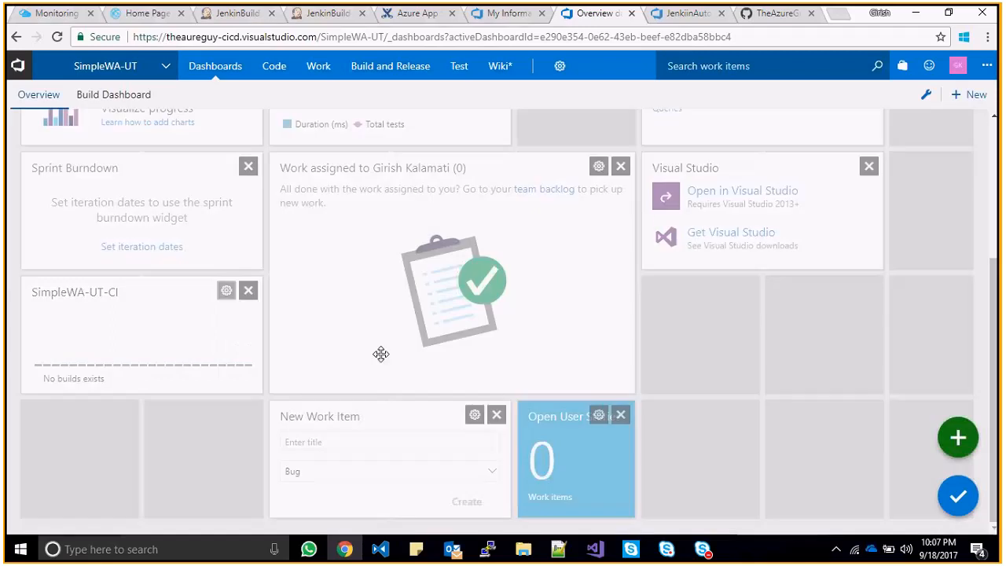
- Switch the widget's definition to SimpleWA-UT-.NET Desktop-CI and finish editing the dashboard
click(225, 291)
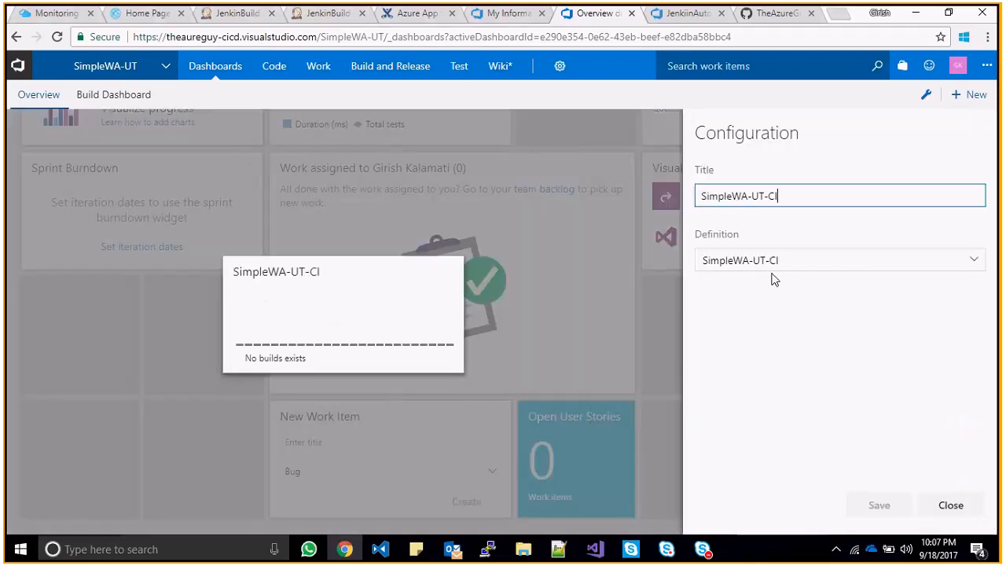
click(851, 265)
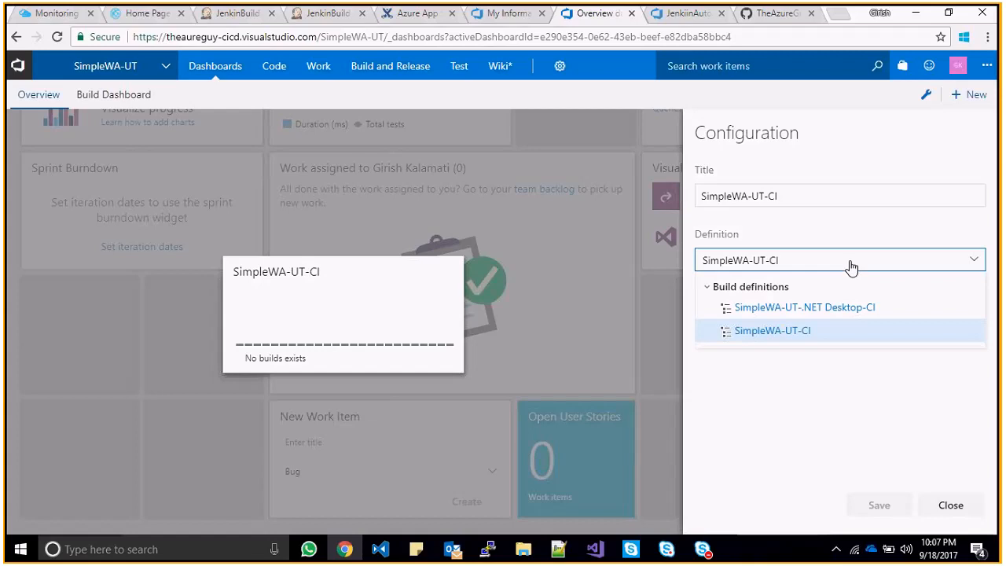
click(833, 307)
click(879, 507)
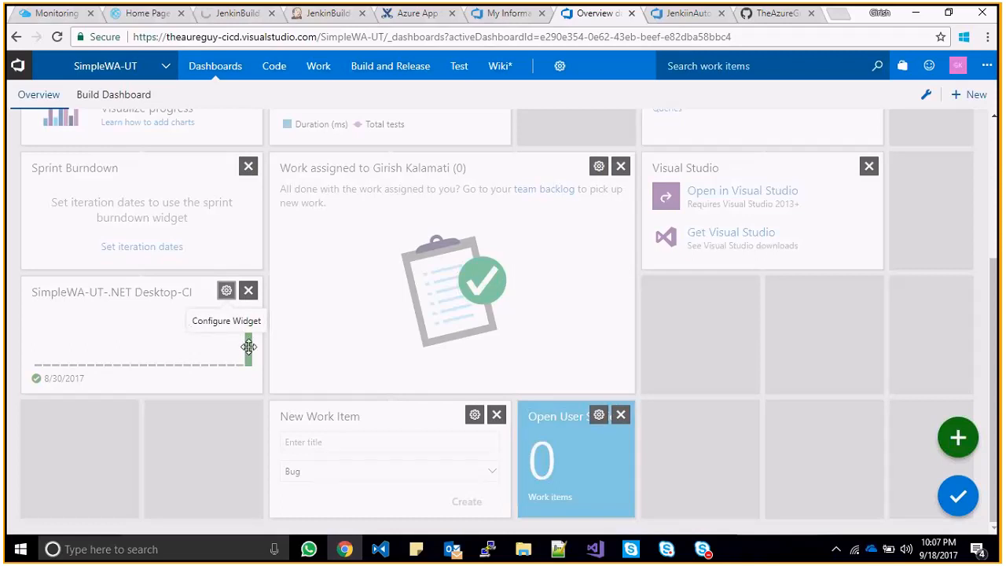
click(958, 496)
click(253, 358)
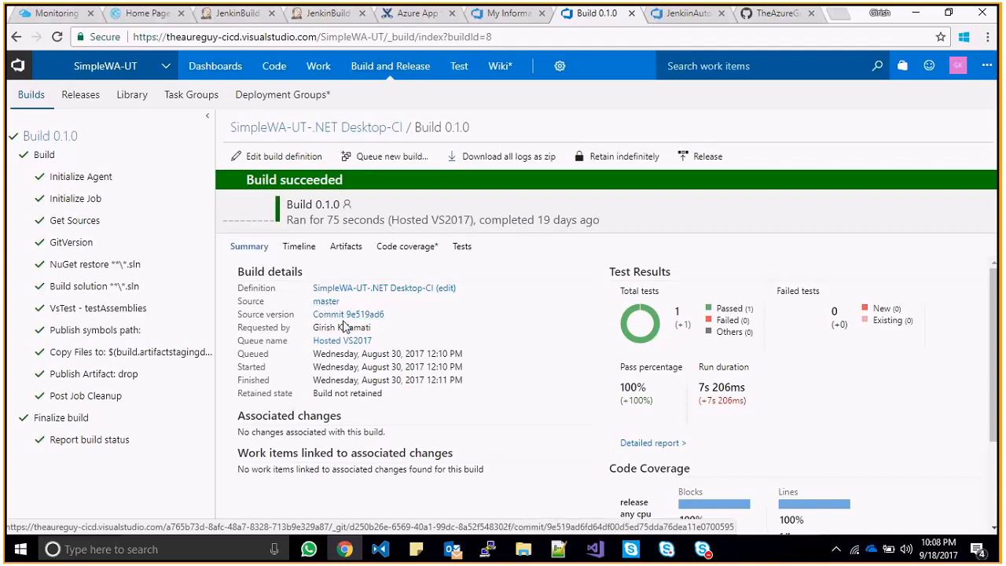
- Inspect Build 0.1.0's commit and requester details, then browse the SimpleWA-UT repository files and return
drag(318, 314, 369, 326)
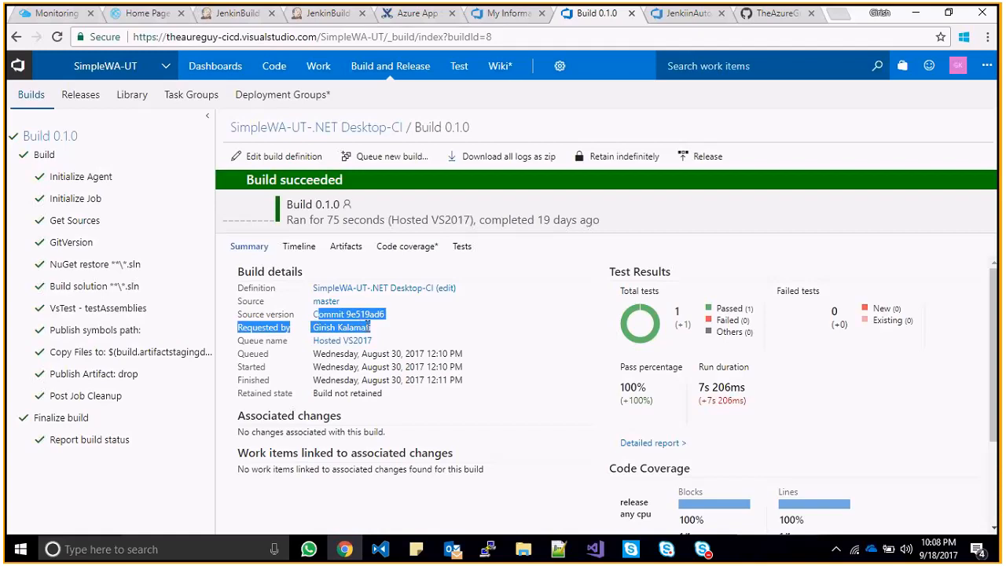
click(353, 352)
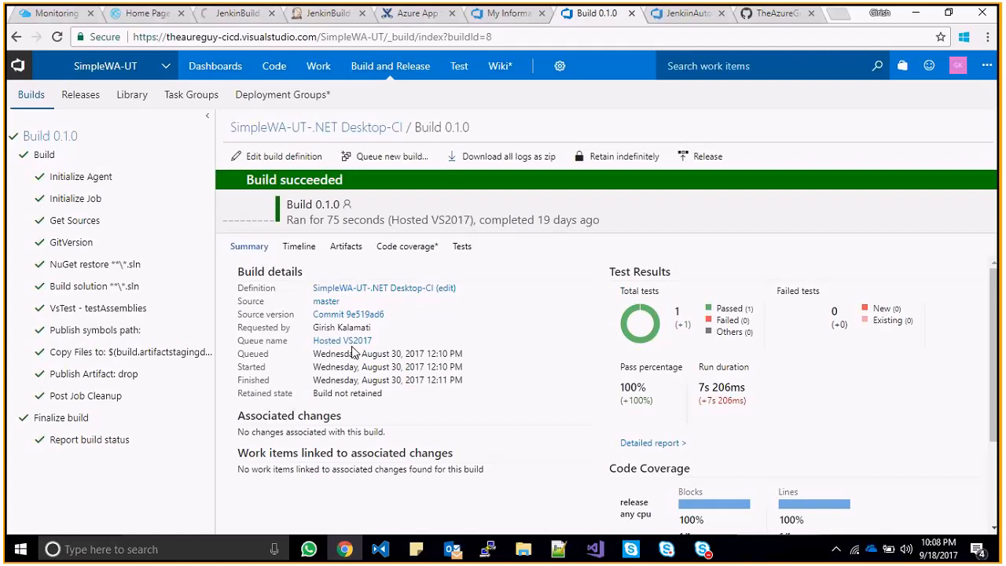
click(164, 67)
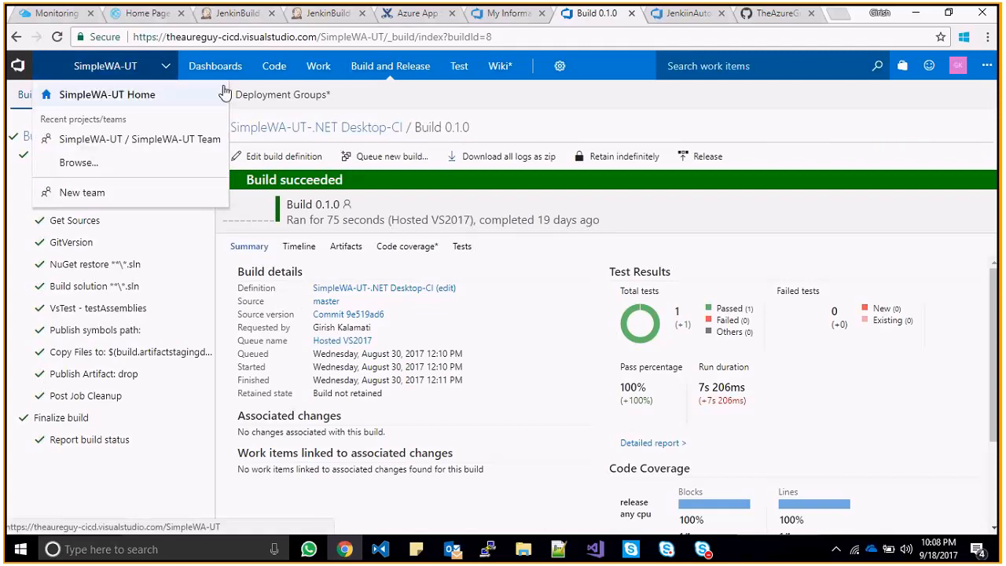
mouse_move(278, 73)
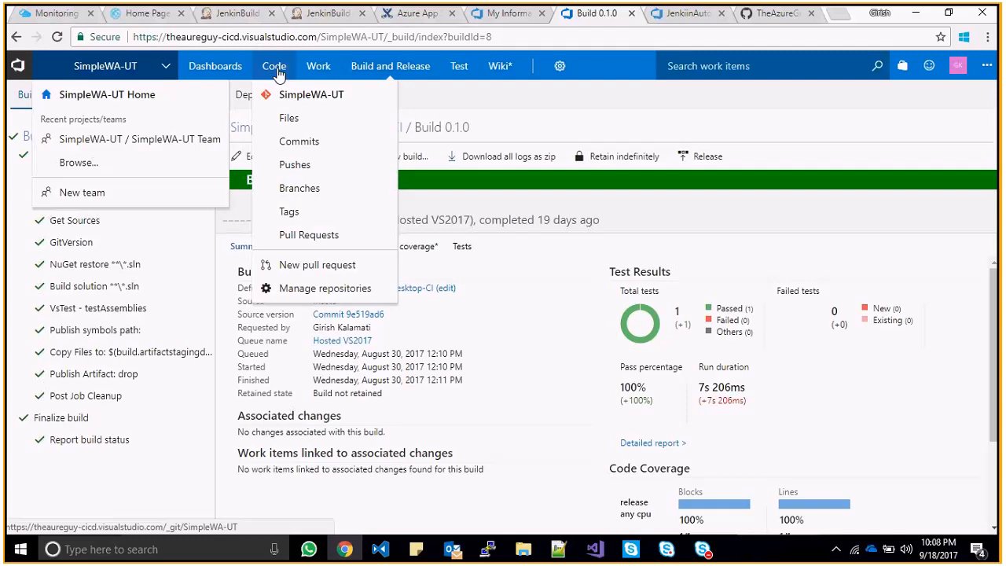
click(278, 69)
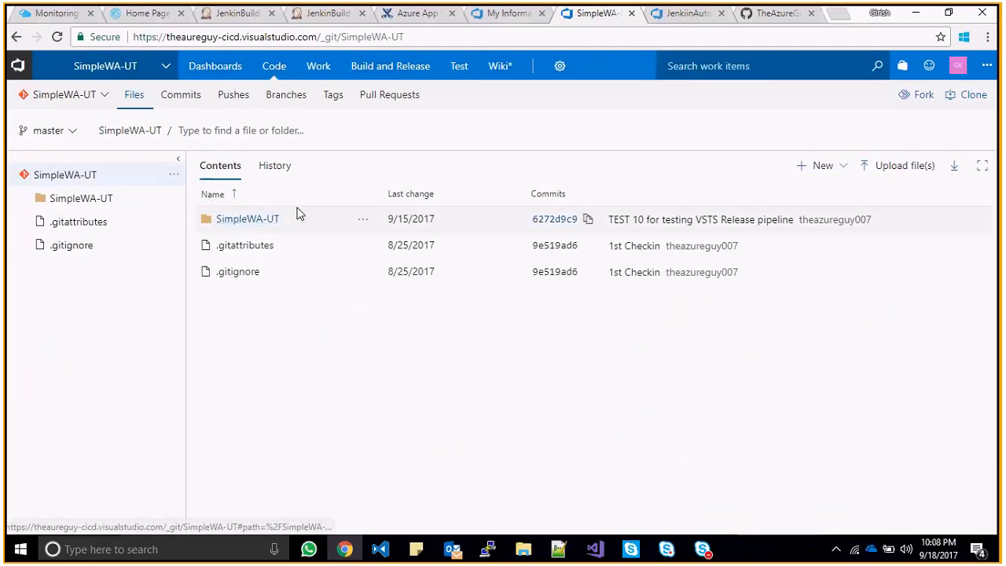
click(17, 38)
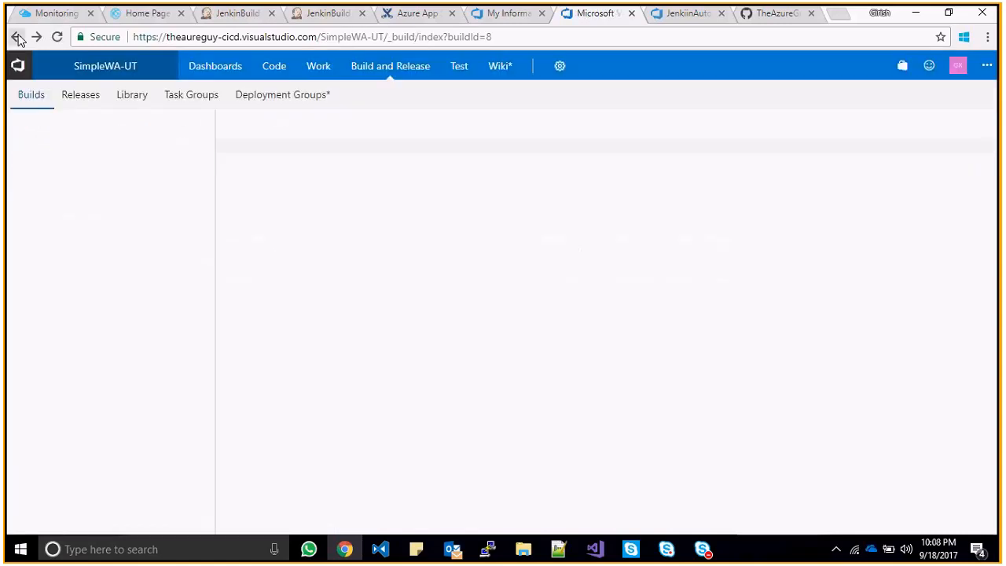
- Back on the dashboard, set the build chart widget's definition to SimpleWA-UT-CI and save
click(17, 38)
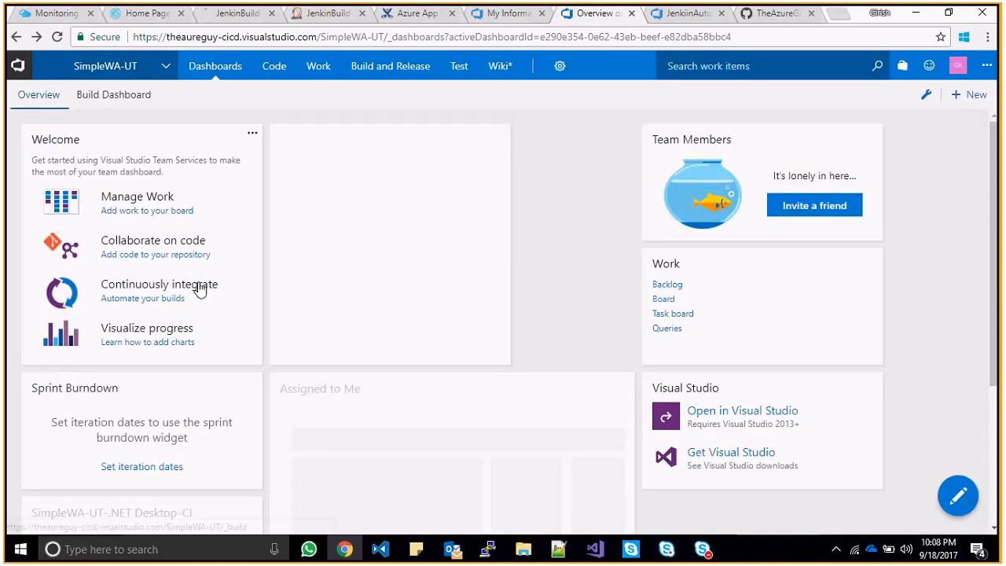
scroll(199, 289, down, 3)
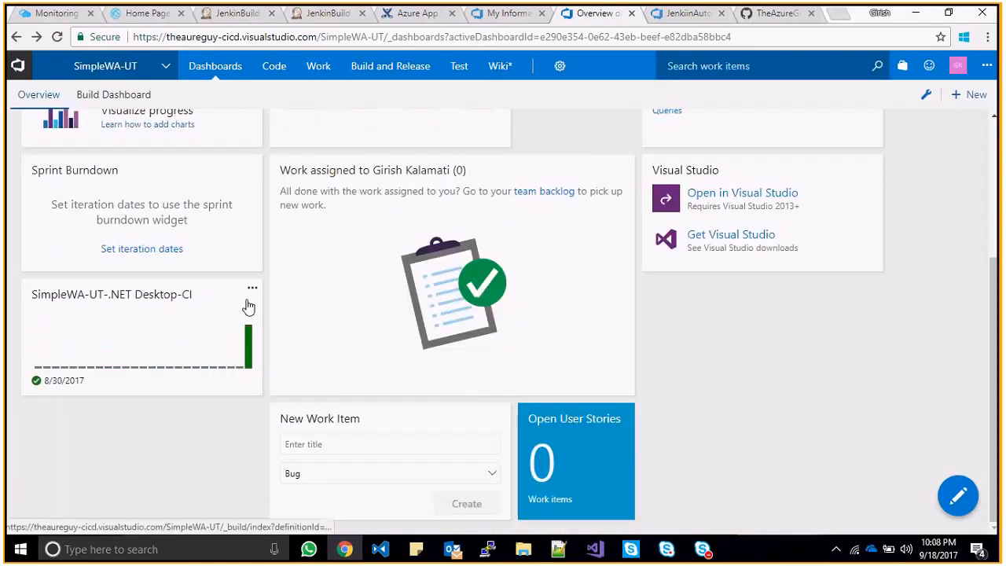
click(252, 288)
click(287, 313)
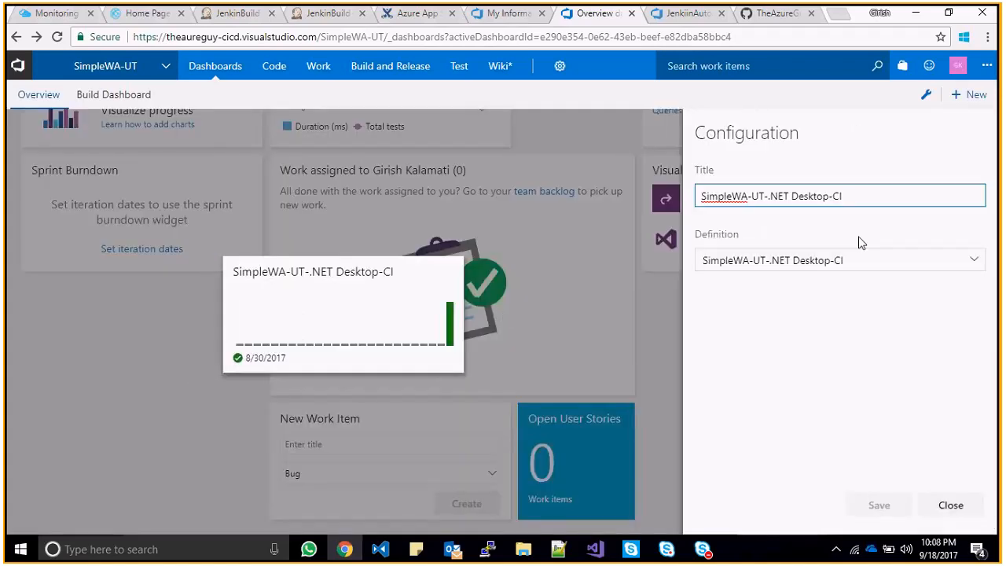
click(851, 260)
click(801, 333)
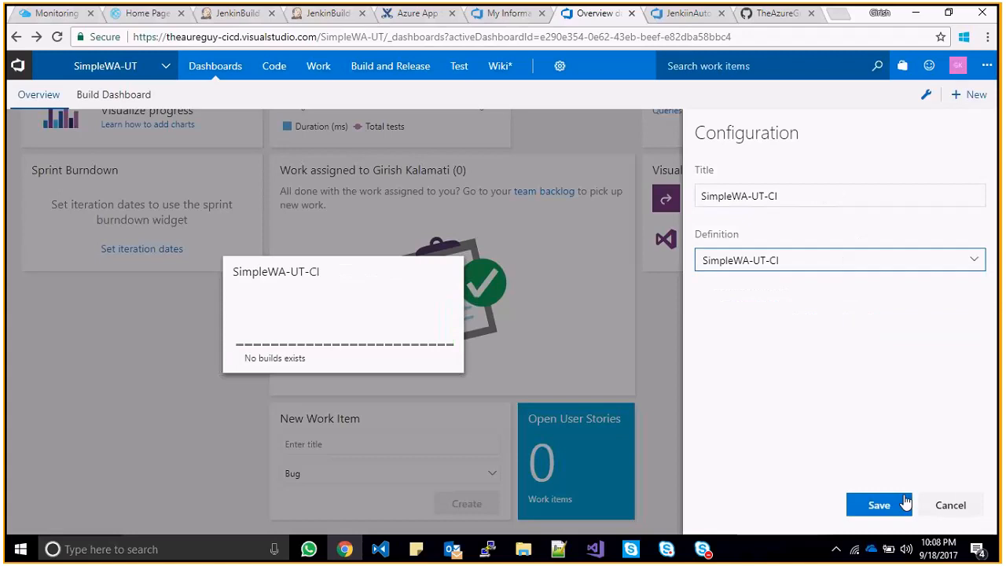
click(878, 505)
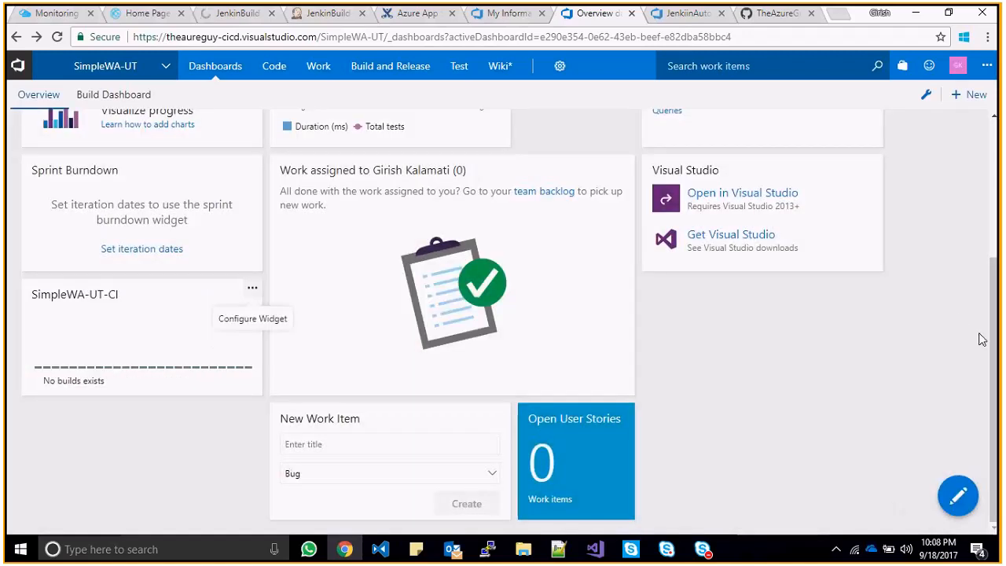
drag(984, 339, 986, 316)
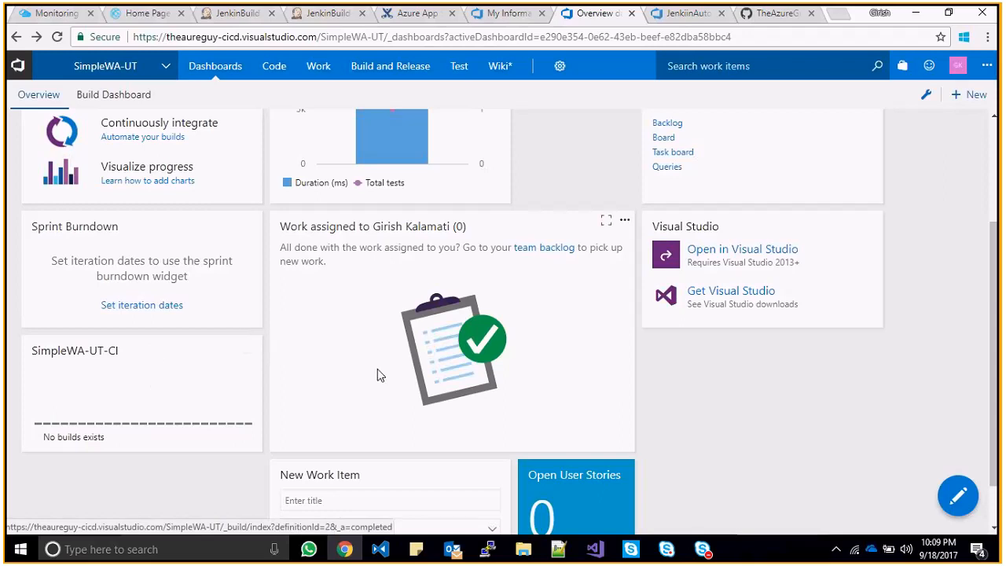
drag(1000, 367, 1000, 216)
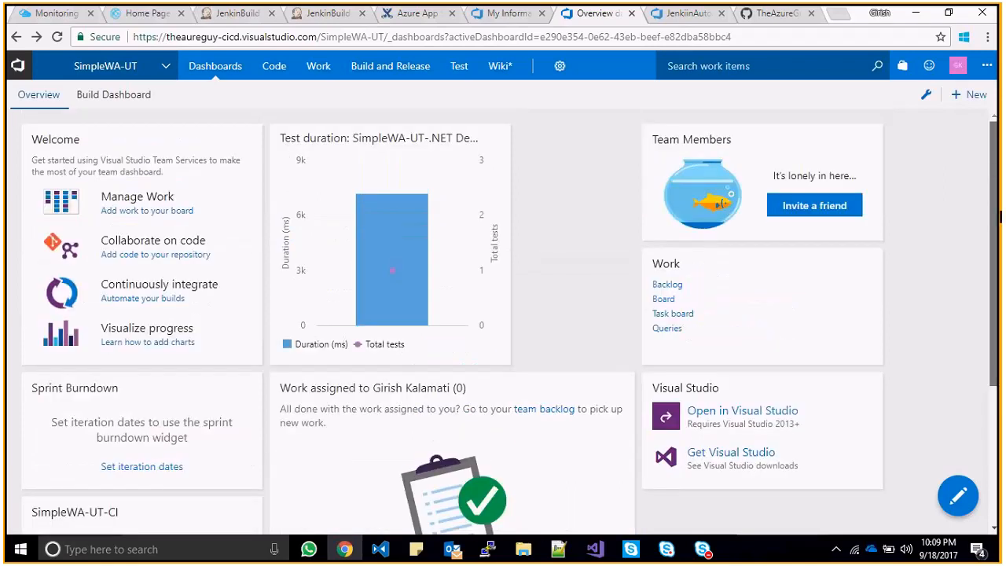
- Open the team membership manager and start a user search, then cancel it
click(836, 215)
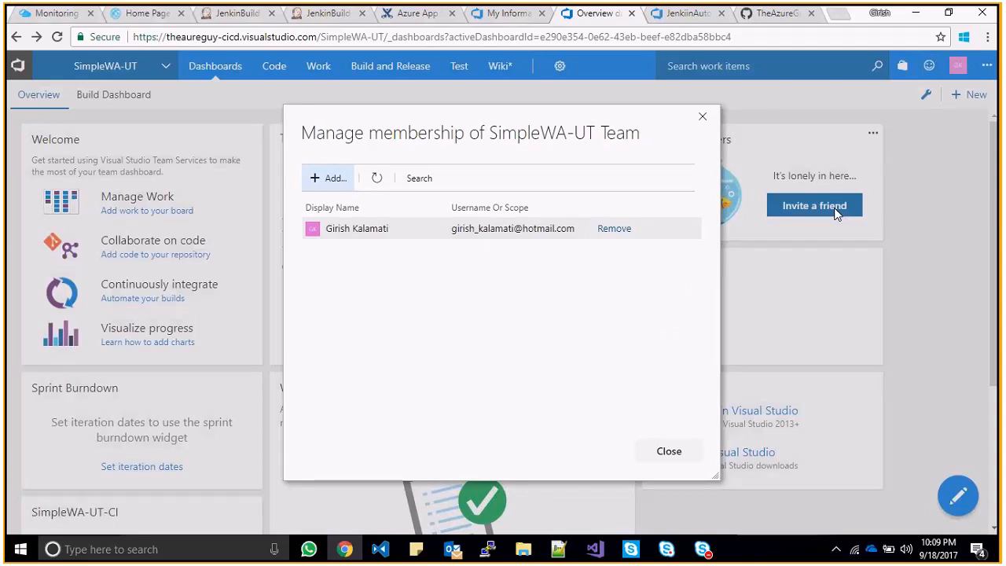
click(330, 176)
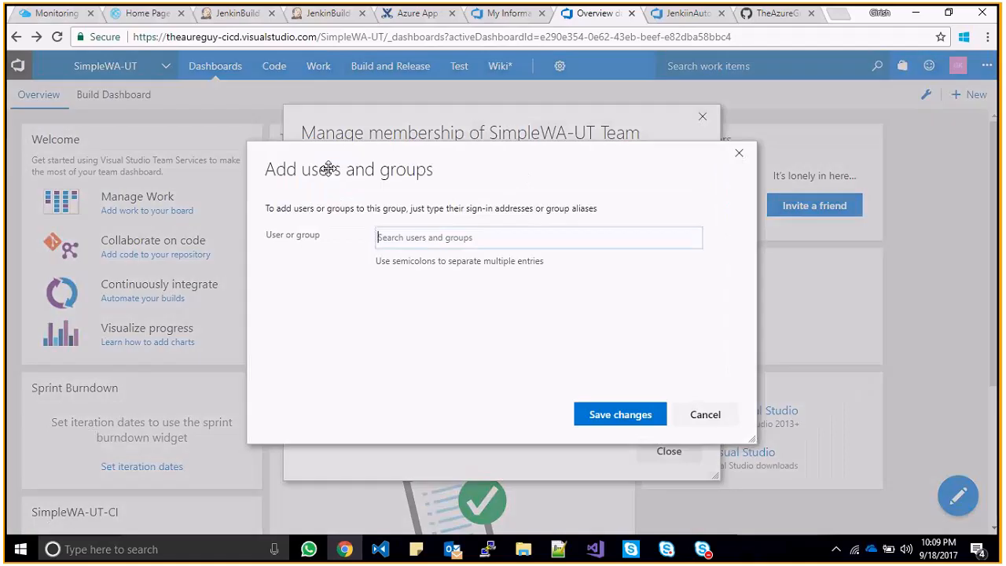
click(452, 241)
text(maddy)
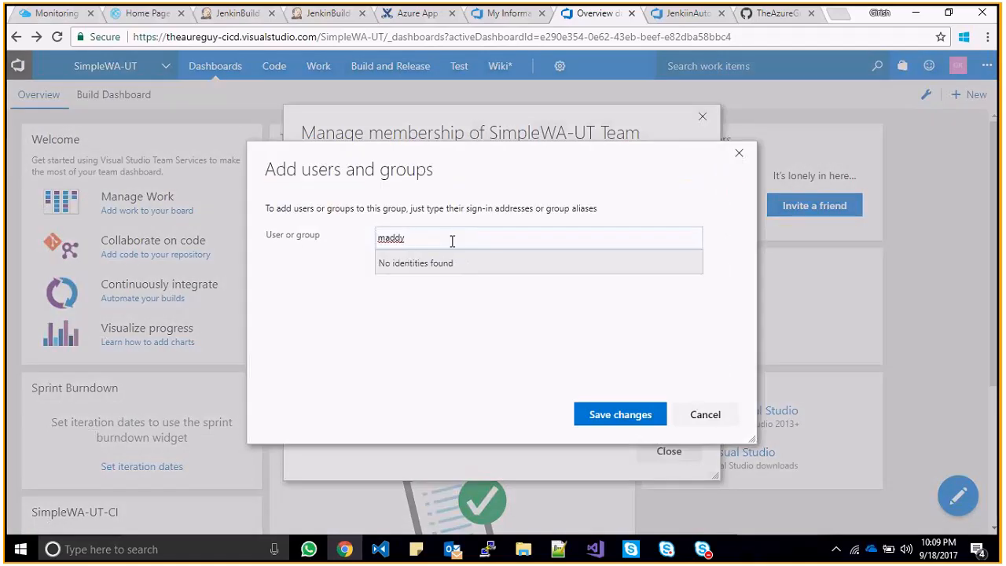
key(BackSpace)
key(BackSpace)
key(BackSpace)
key(BackSpace)
key(BackSpace)
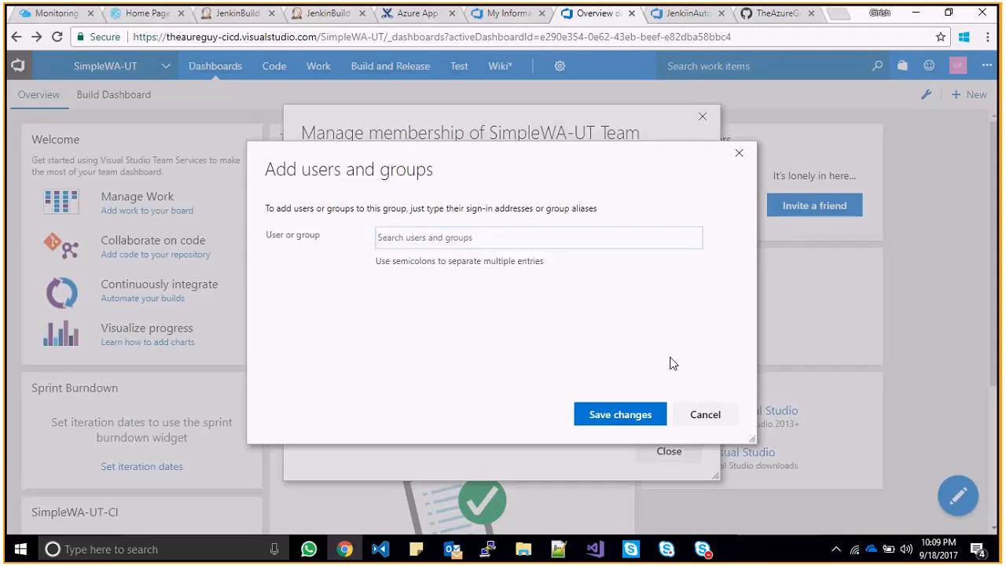
click(739, 154)
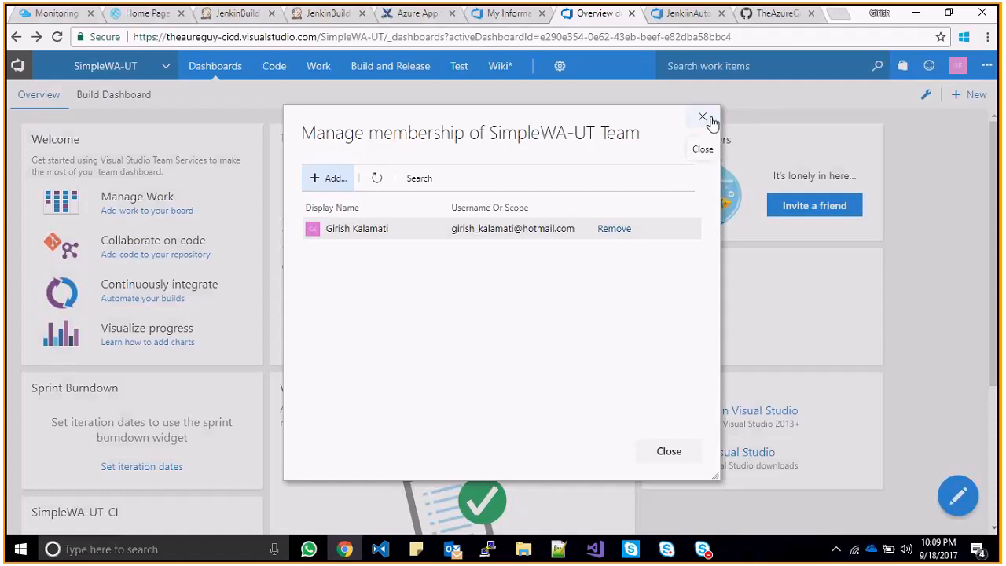
- Add the second user to the SimpleWA-UT Team by entering their e-mail address and saving
click(331, 189)
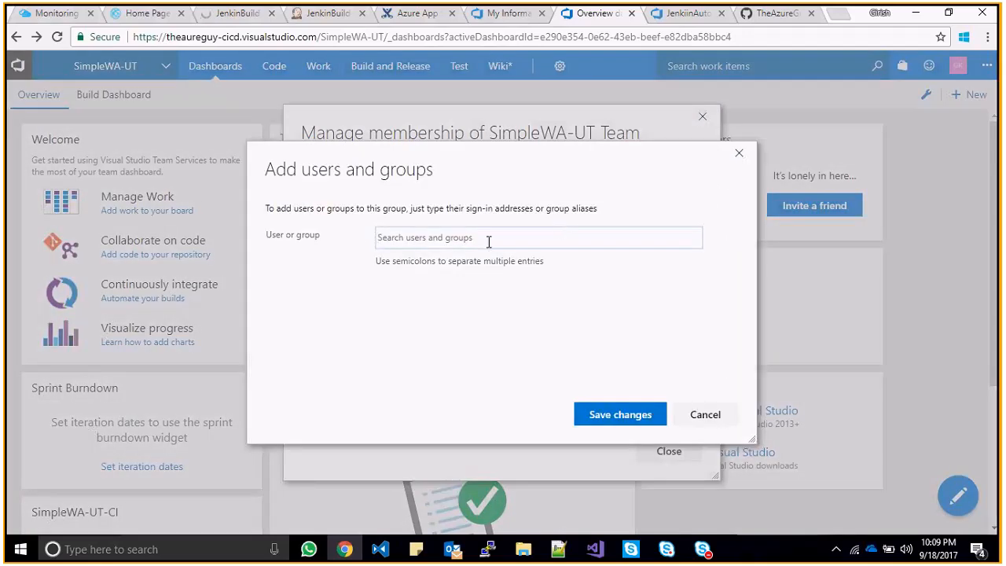
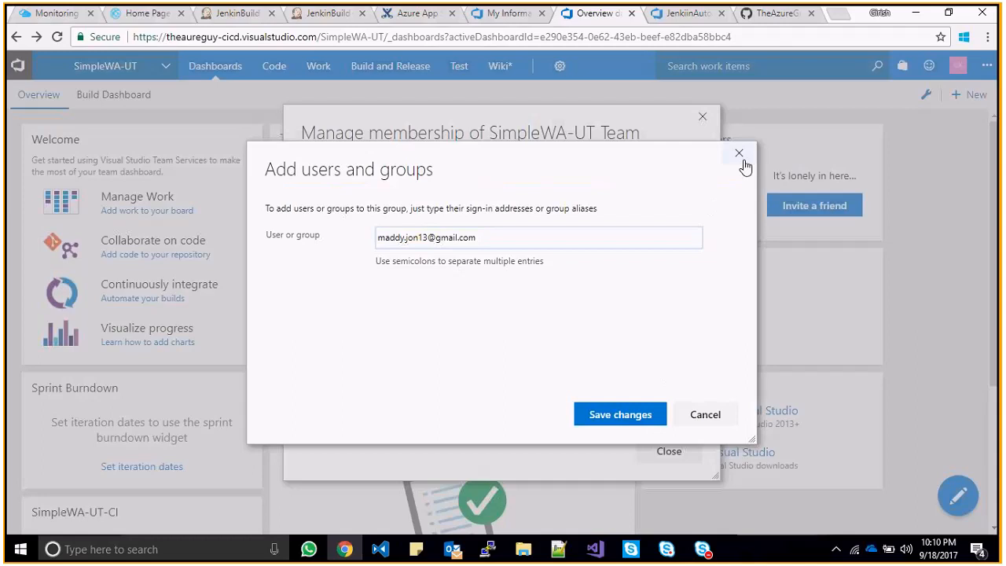
click(594, 415)
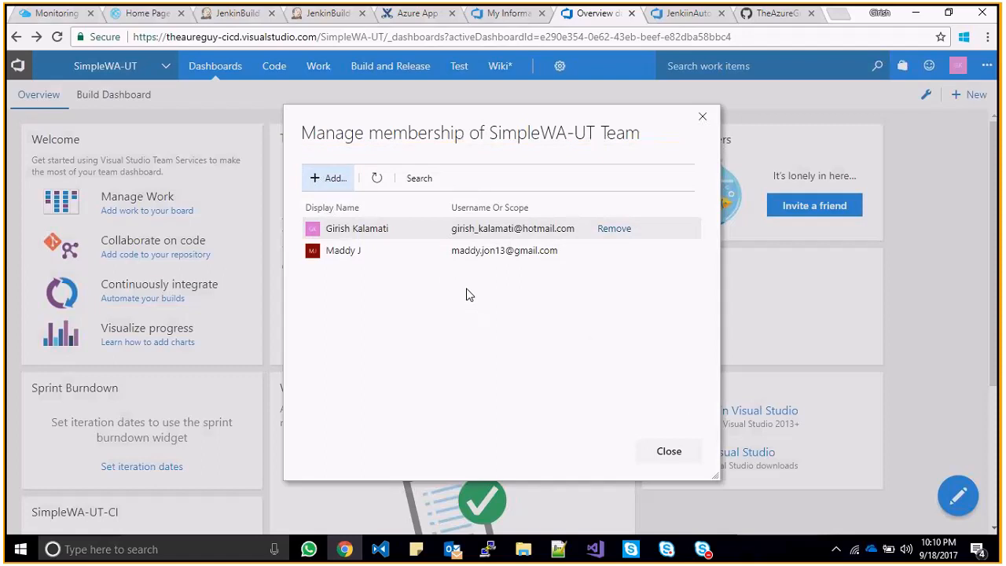
click(703, 117)
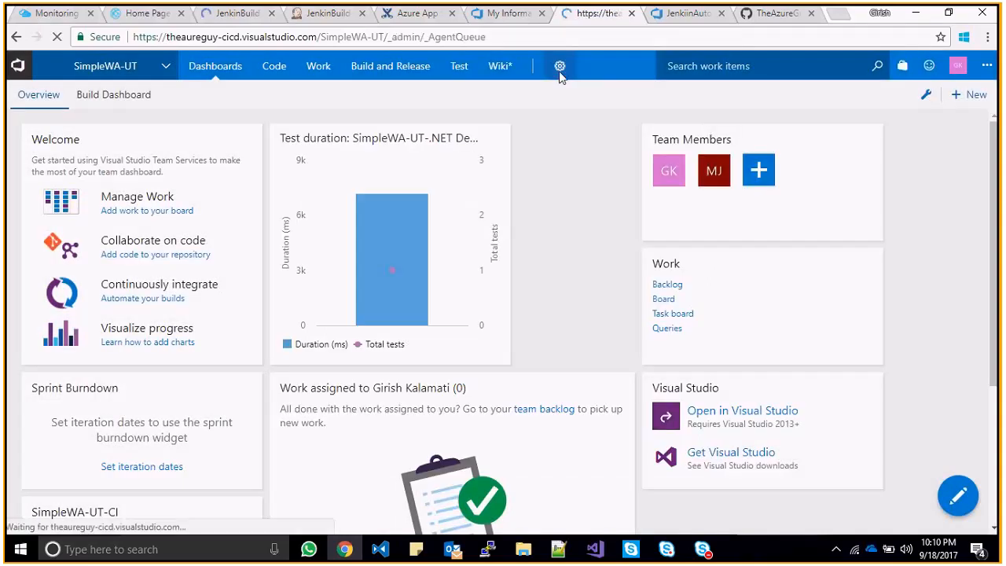
- Open the project's Agent Queues settings, showing pool Default with no agents
click(559, 68)
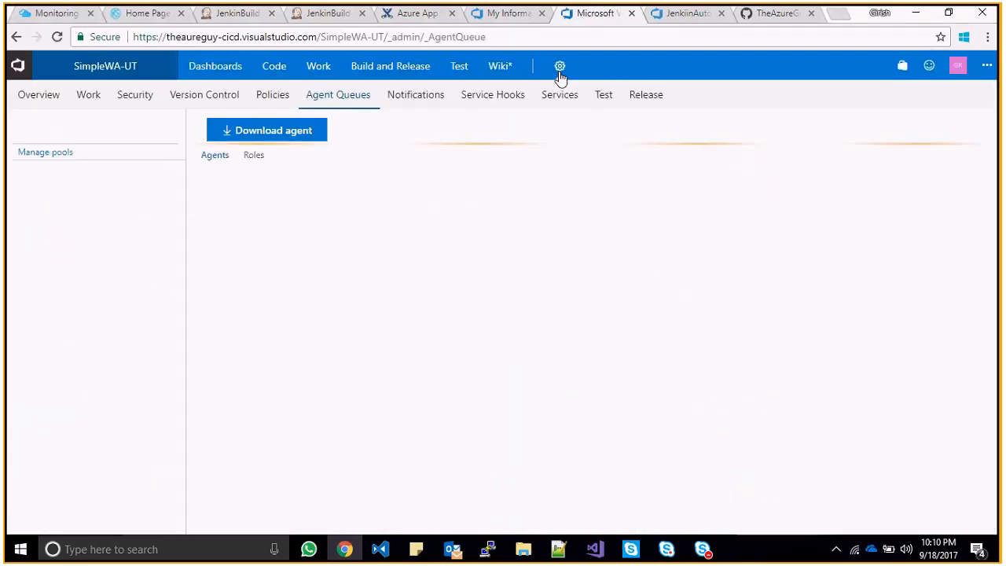
mouse_move(560, 79)
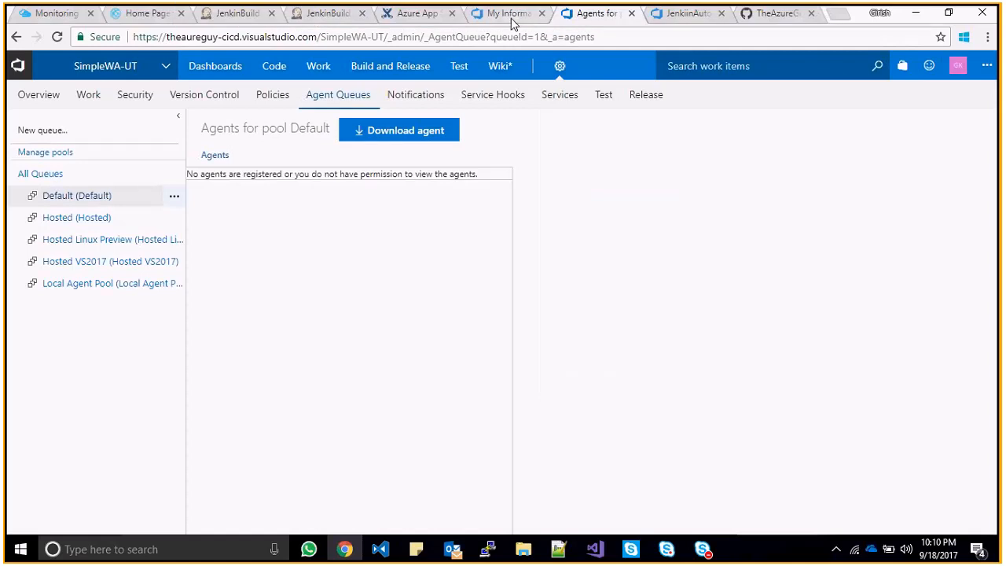
click(511, 15)
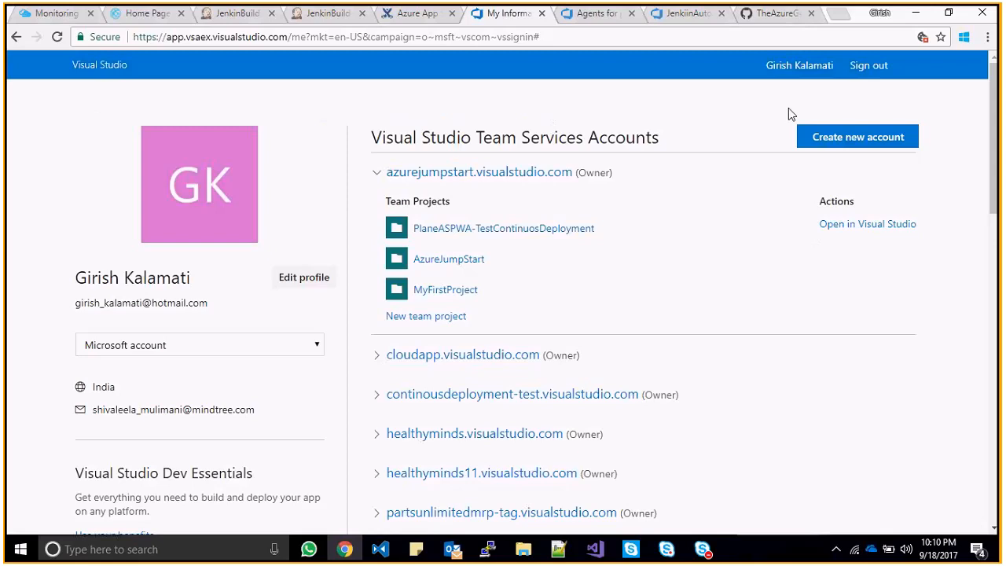
- Expand the theaureguy-cicd account in the accounts list and open its SimpleWA-UT team project
click(795, 68)
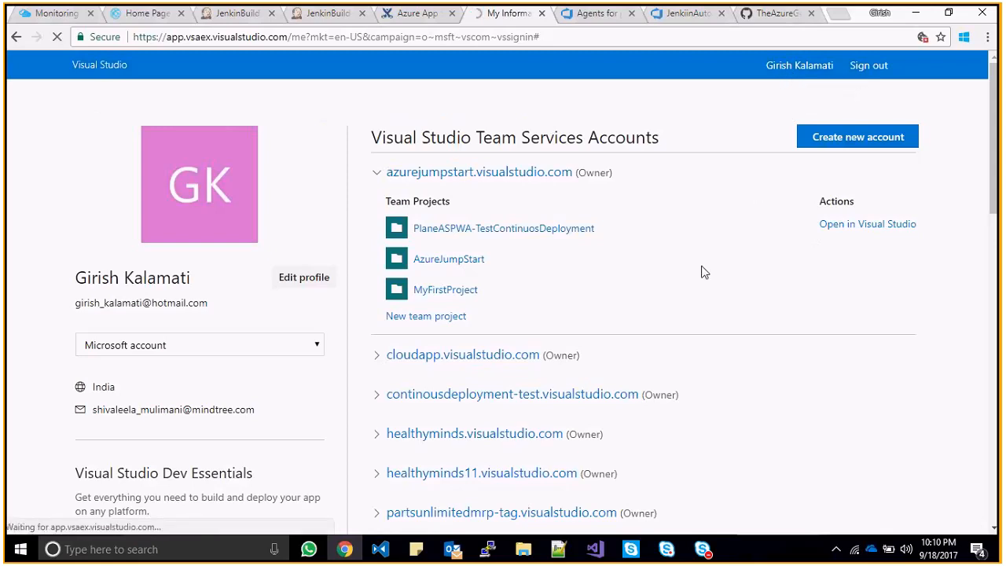
scroll(991, 246, down, 1)
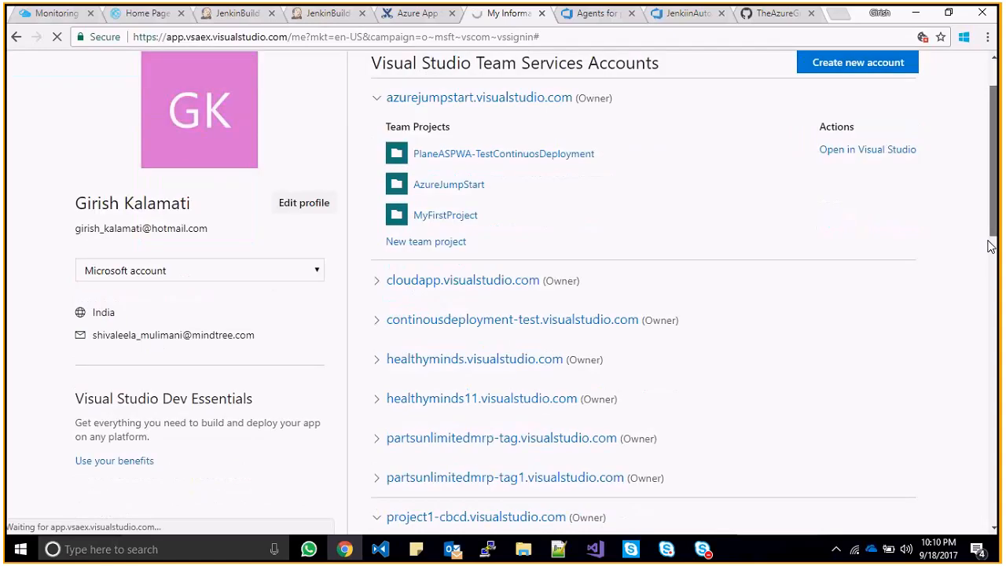
scroll(619, 292, down, 3)
click(505, 285)
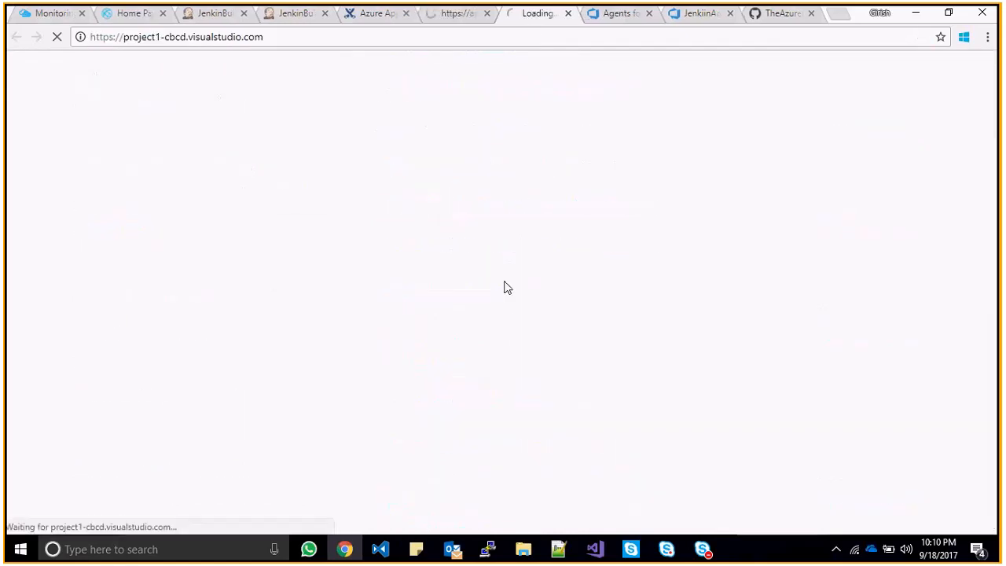
click(569, 14)
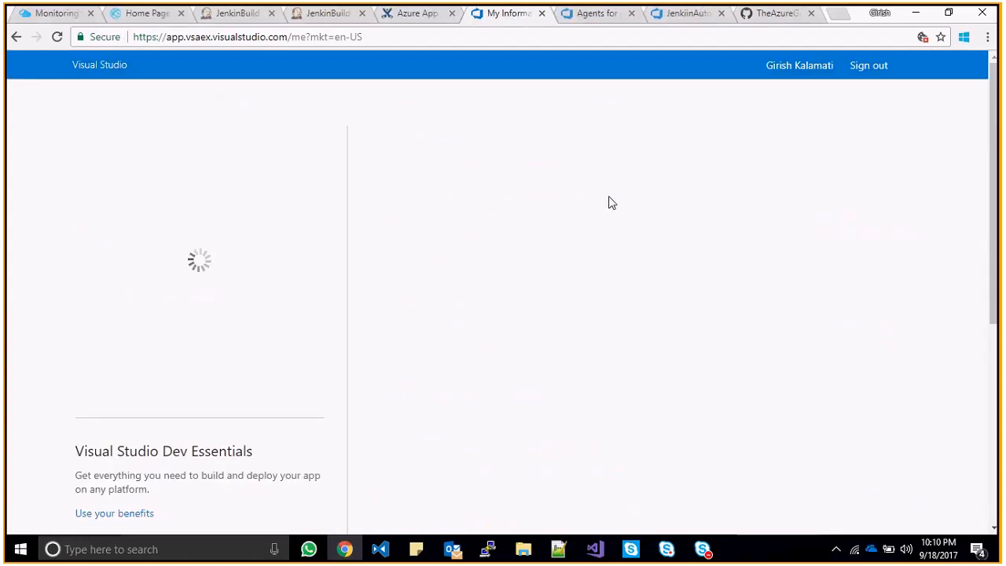
drag(993, 191, 994, 340)
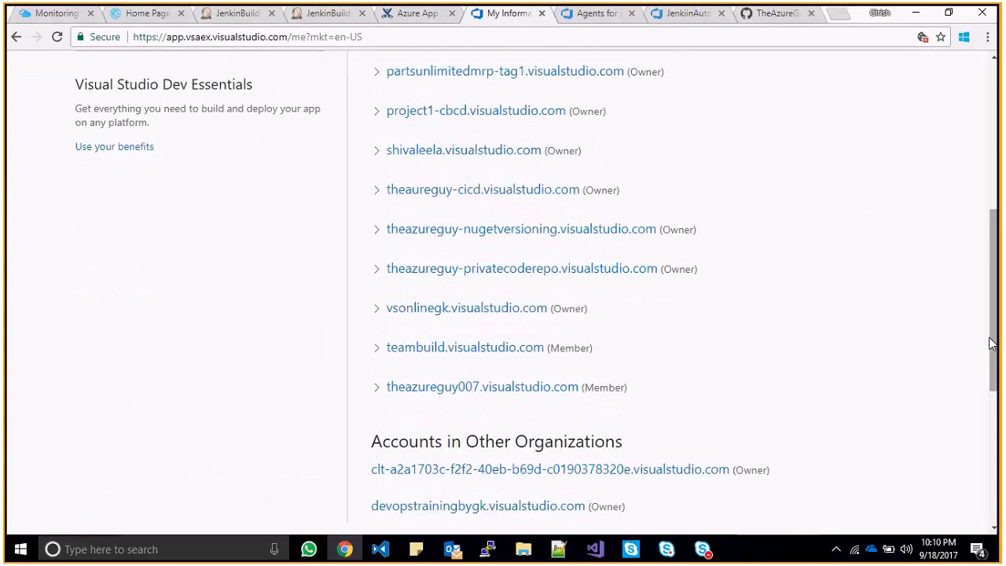
click(376, 191)
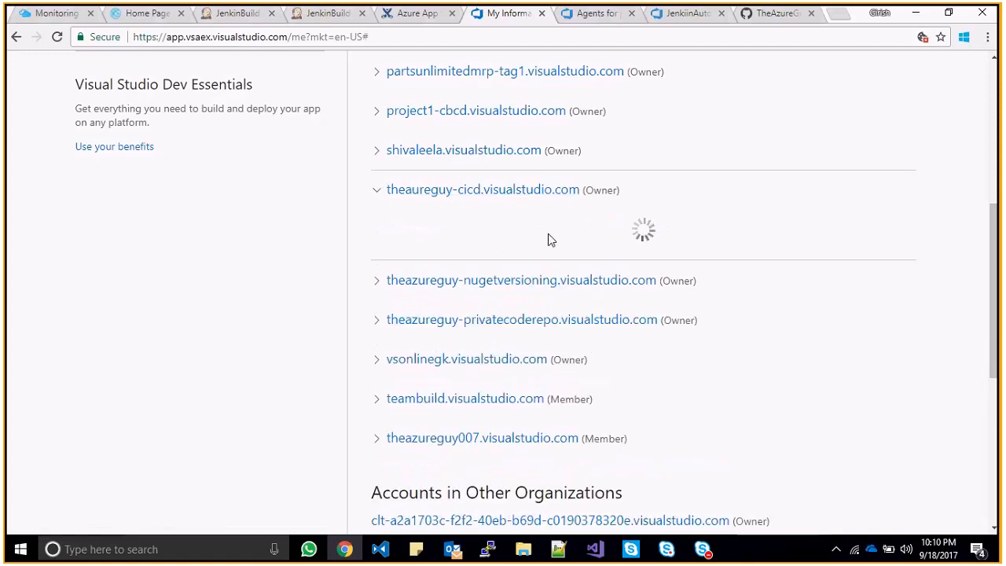
scroll(521, 204, up, 1)
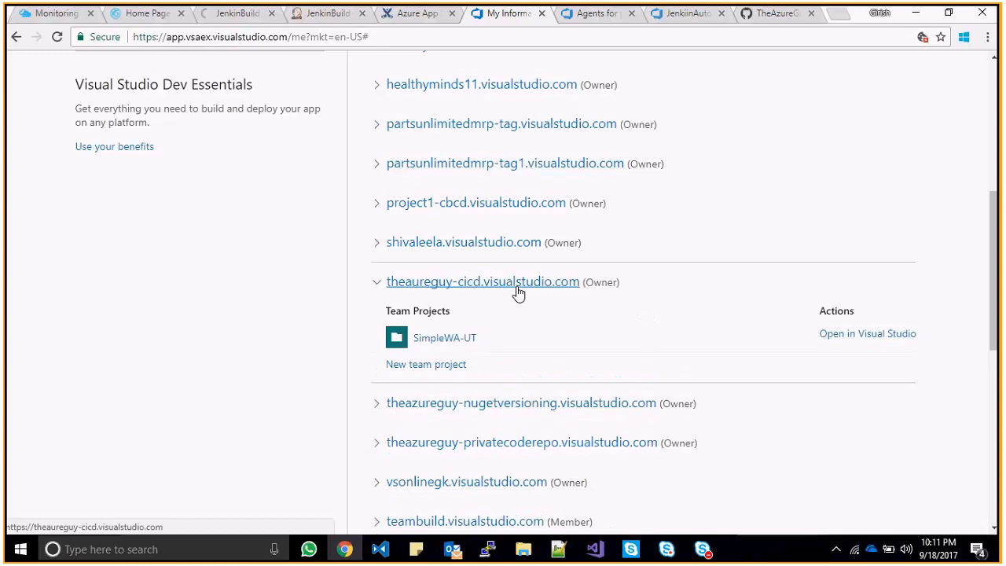
click(461, 344)
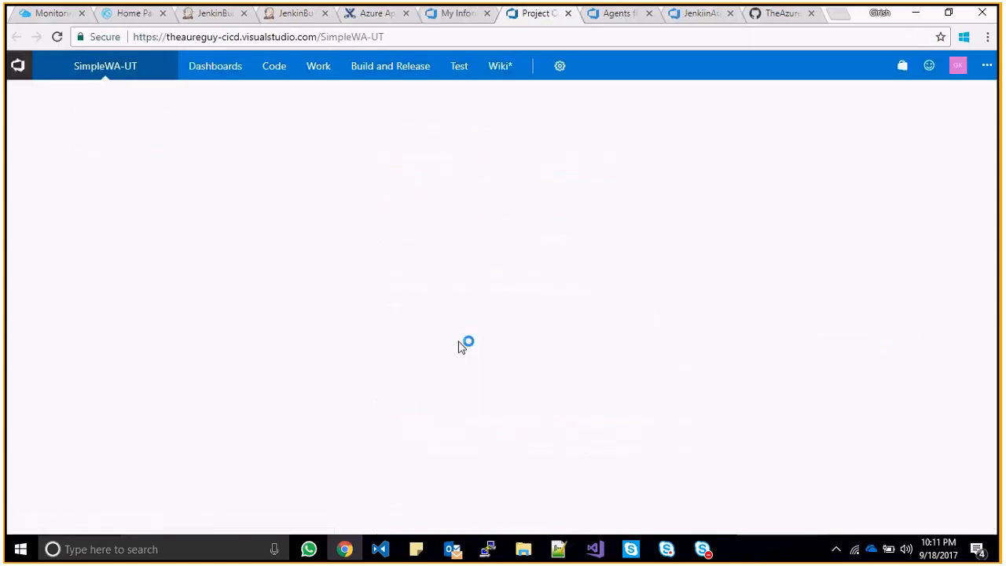
click(987, 66)
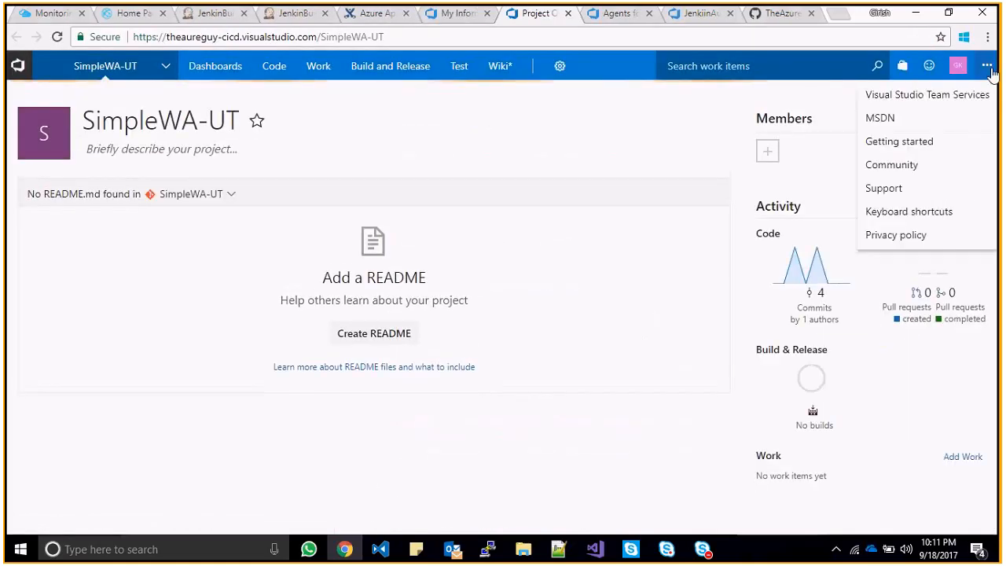
click(957, 66)
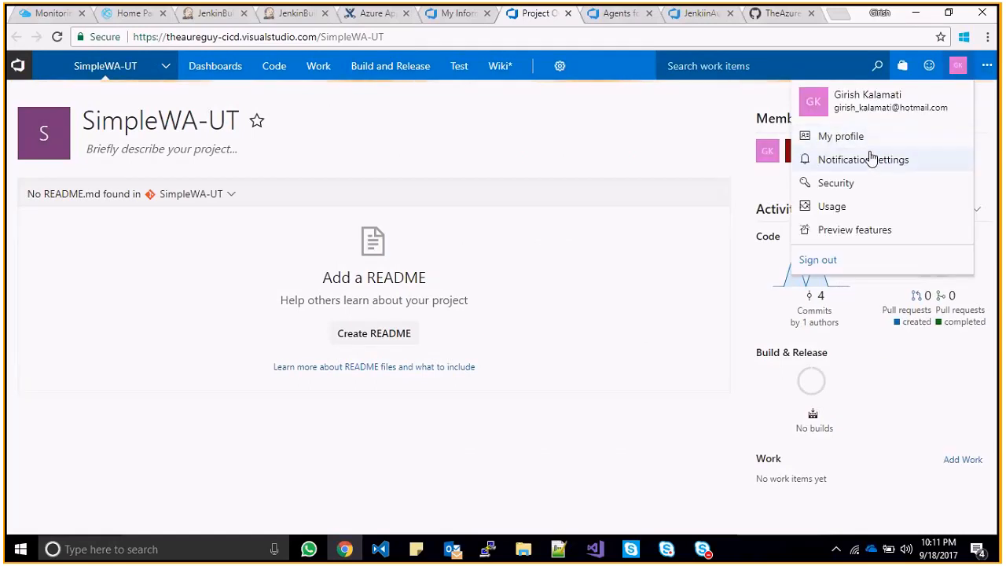
click(841, 136)
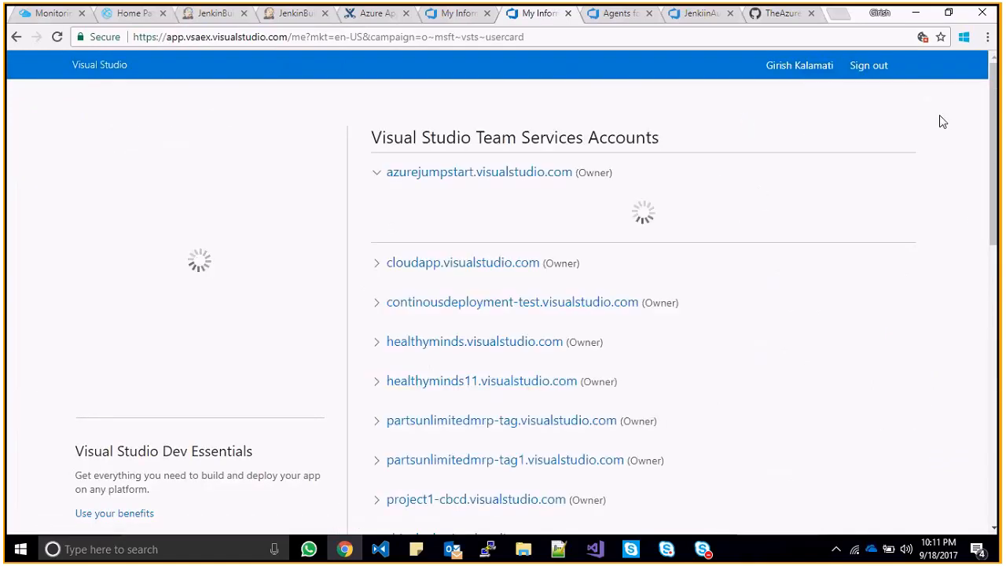
click(793, 68)
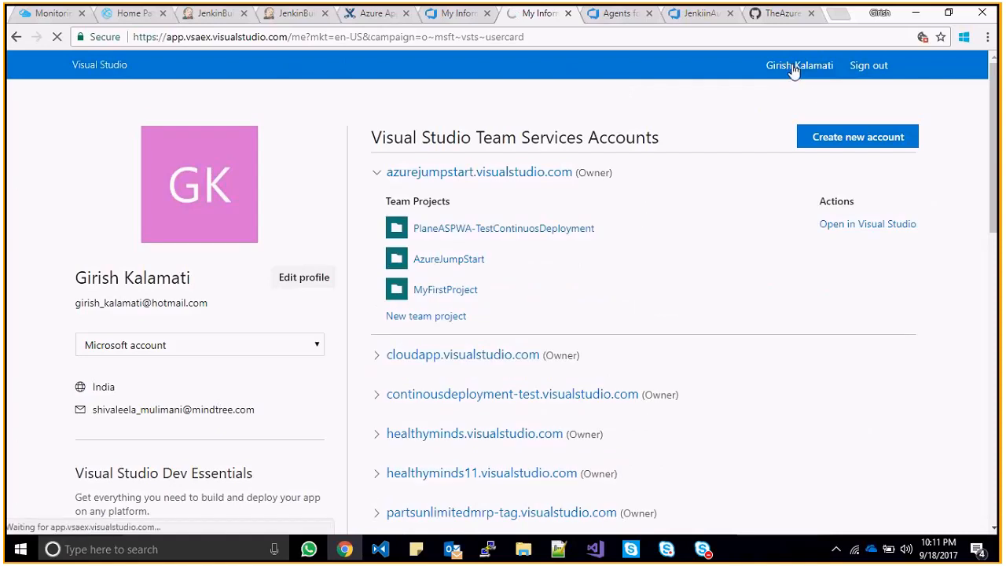
click(459, 21)
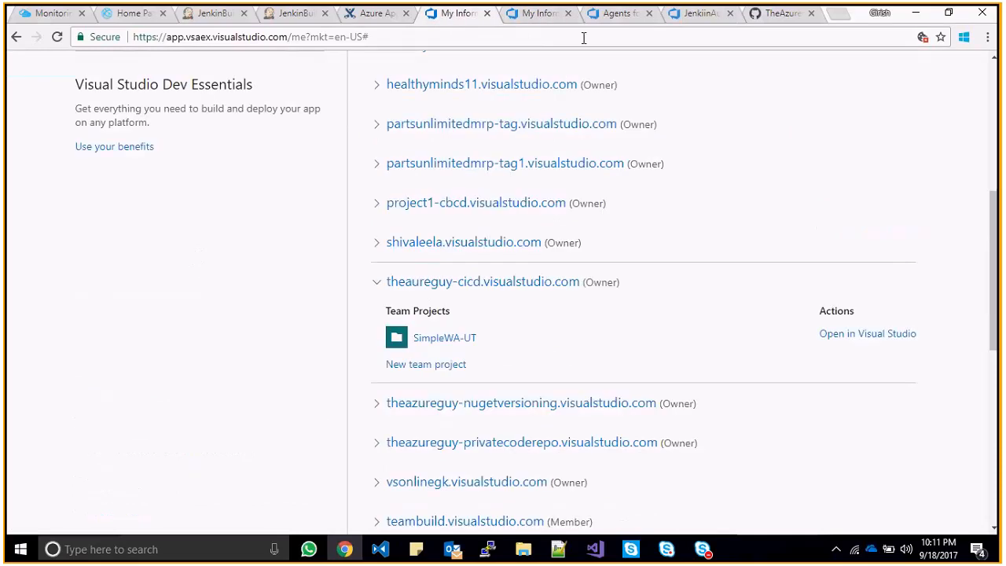
click(560, 23)
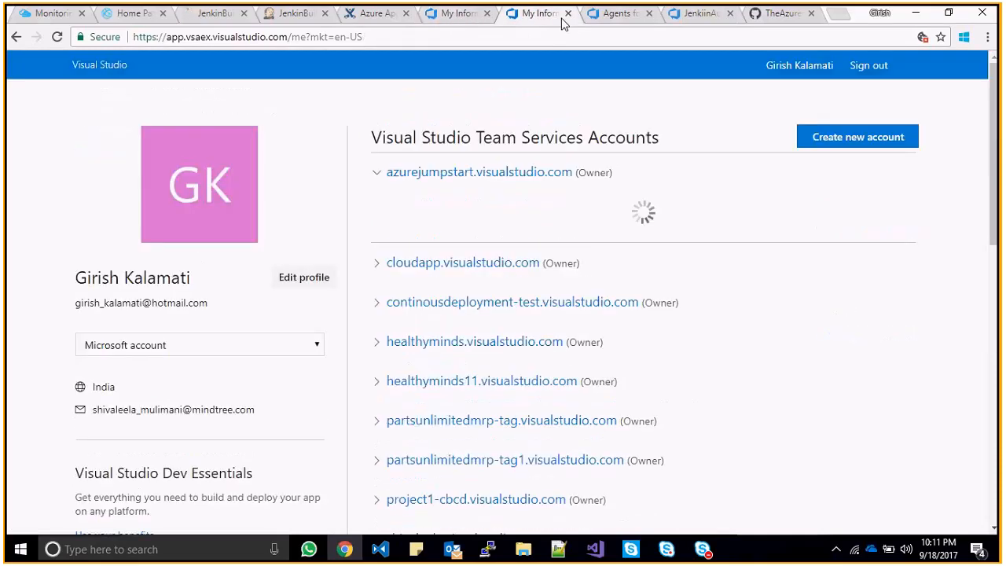
click(17, 37)
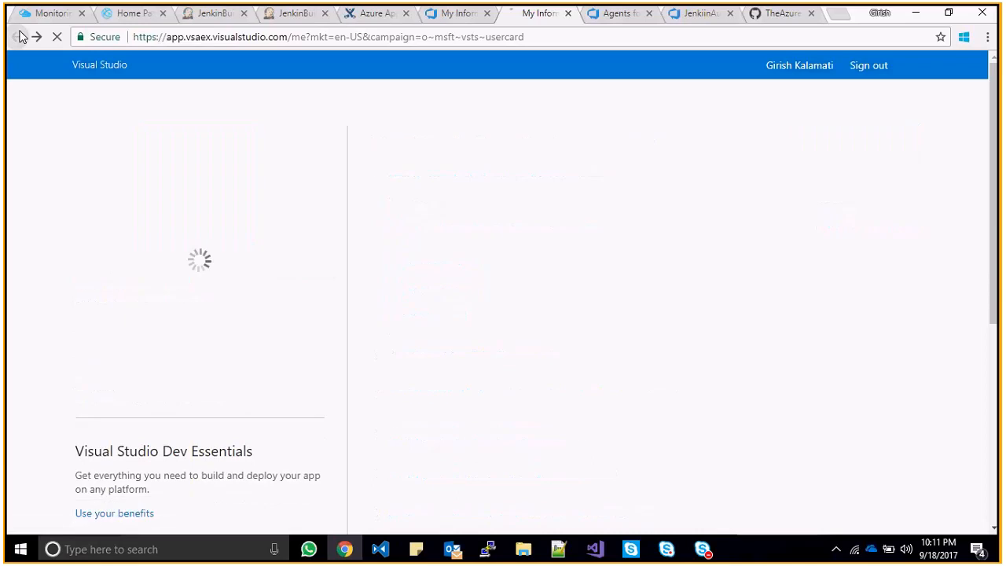
click(17, 37)
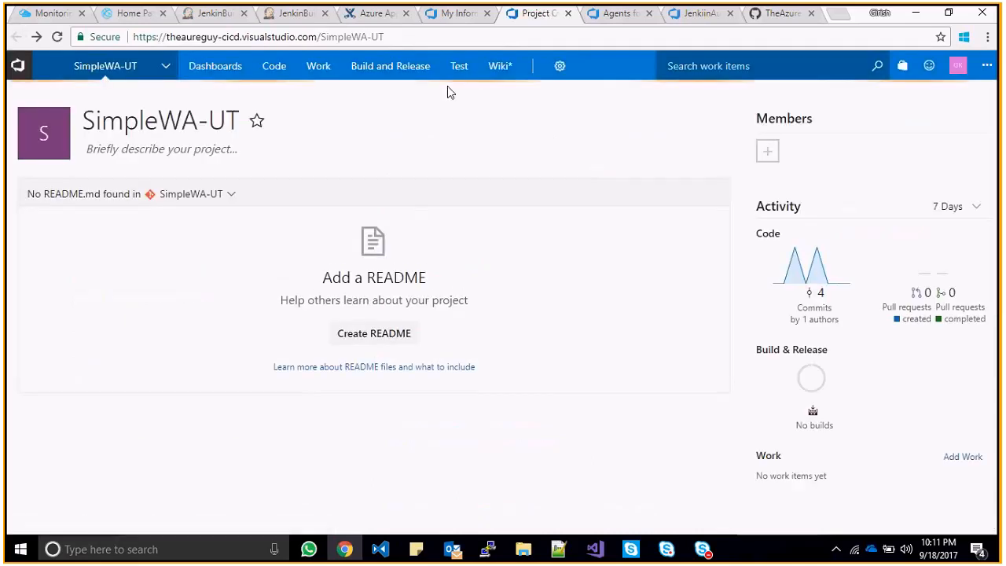
- Browse the Work, Code, Build and Release and Test menus, then open Default team settings
click(319, 65)
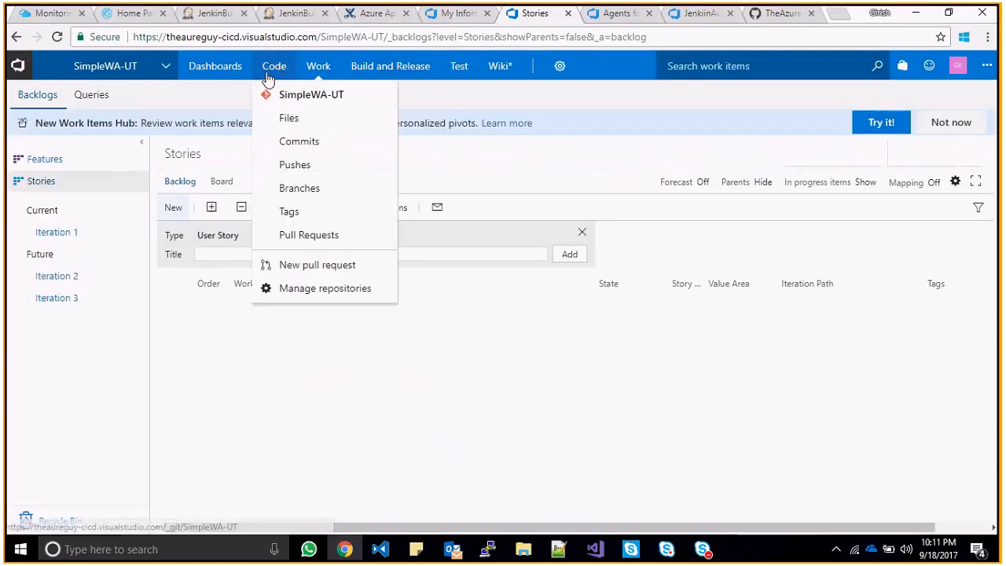
mouse_move(390, 76)
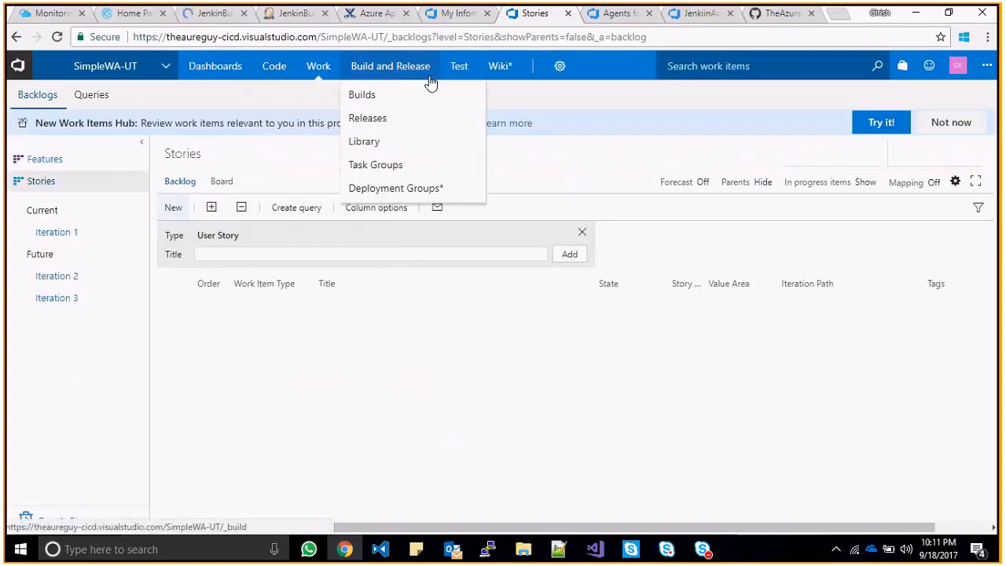
mouse_move(475, 83)
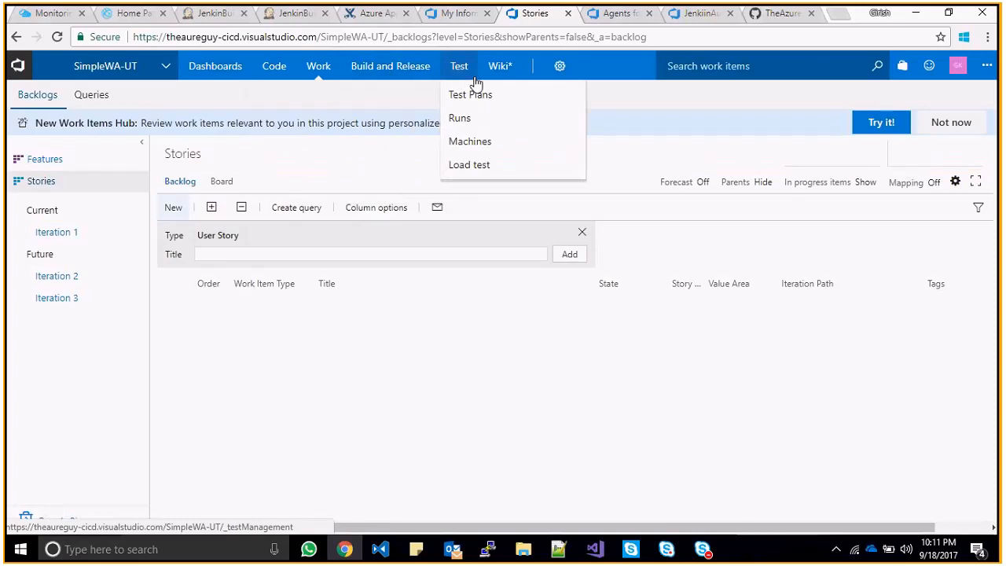
mouse_move(548, 77)
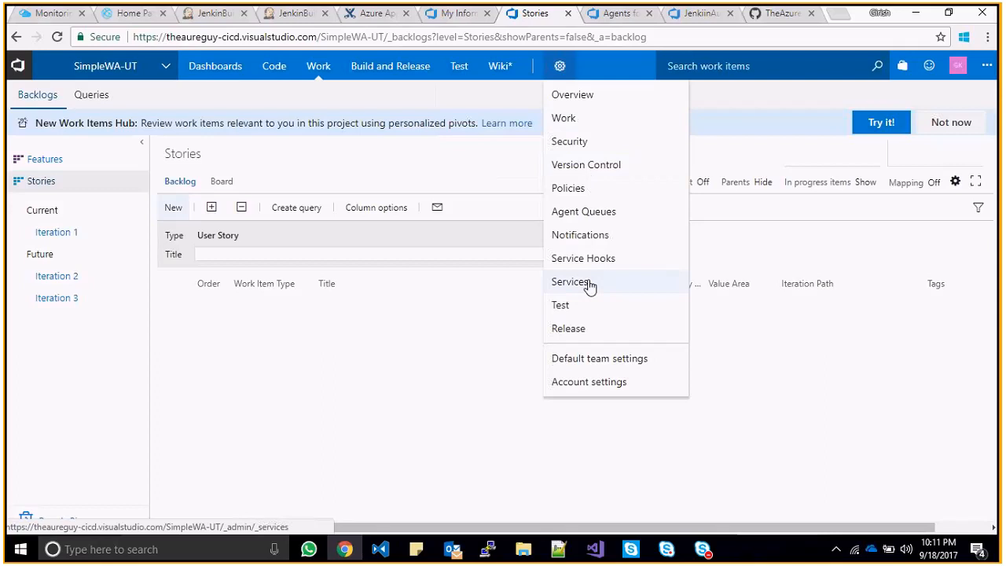
click(606, 366)
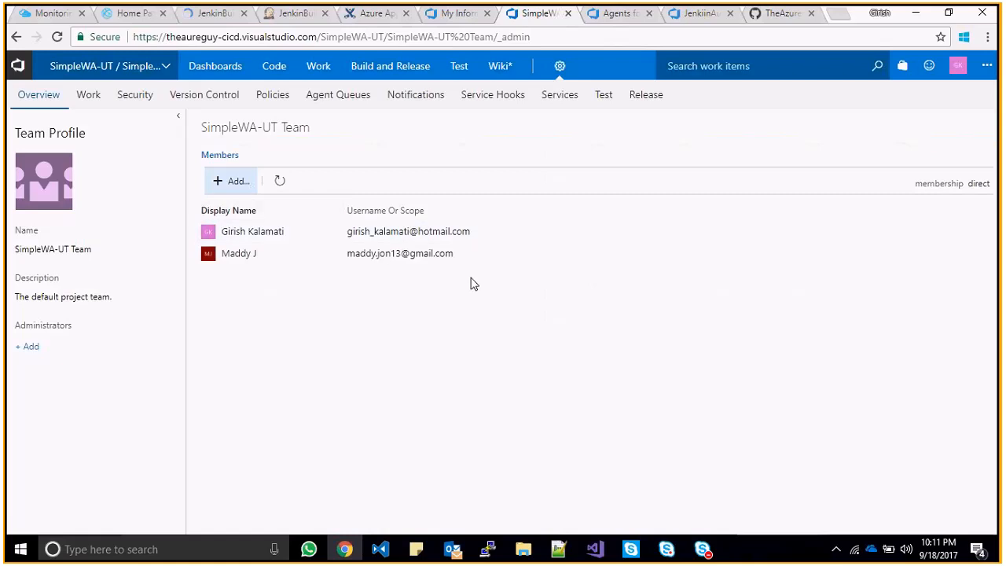
mouse_move(391, 251)
click(958, 69)
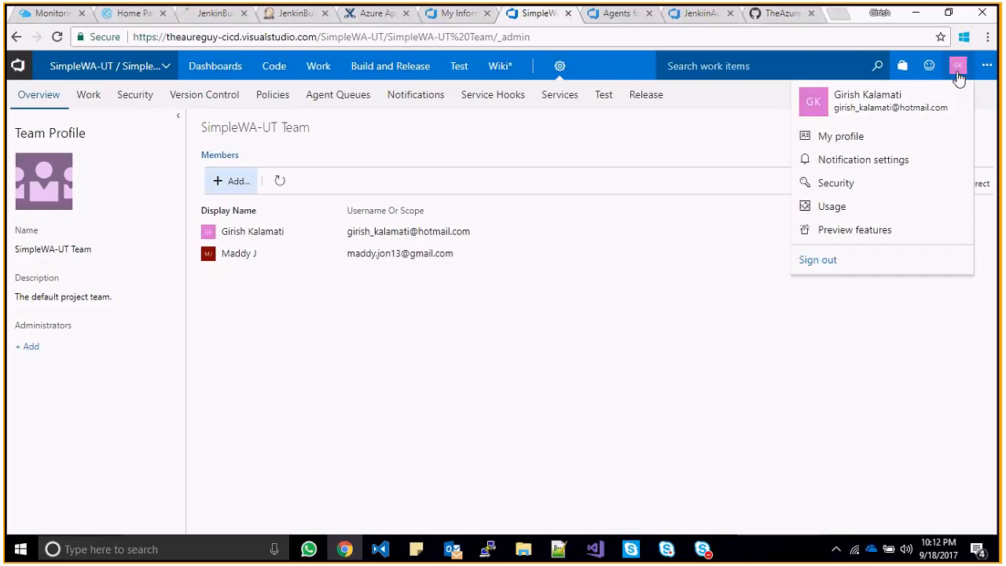
- Open the account's All Users list from Security settings and select the second user
click(855, 181)
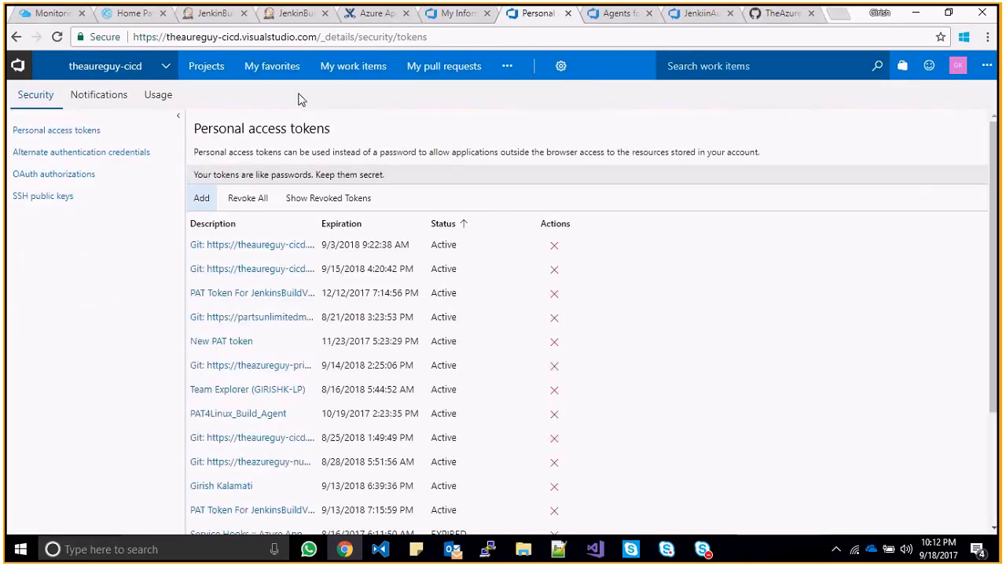
click(562, 68)
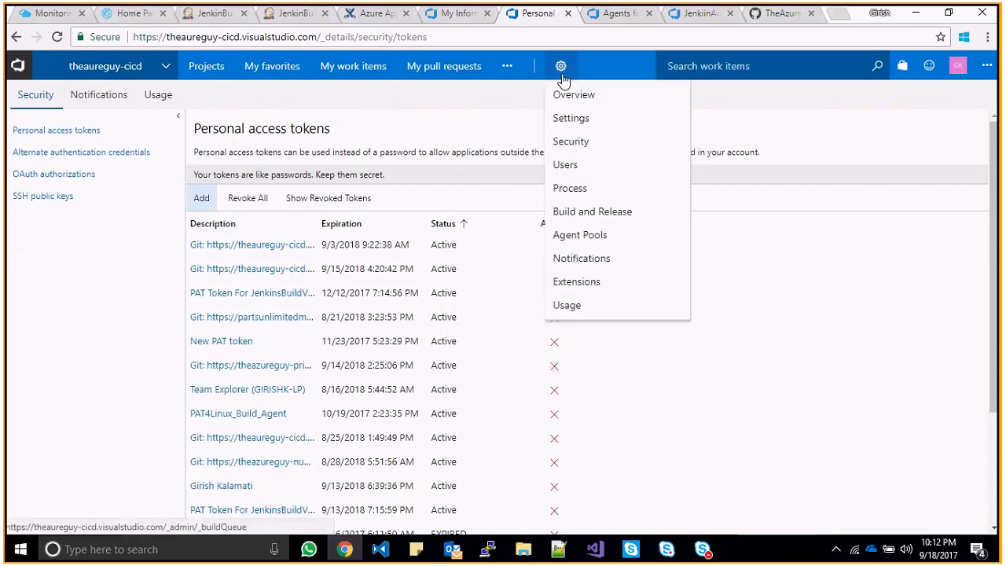
click(577, 165)
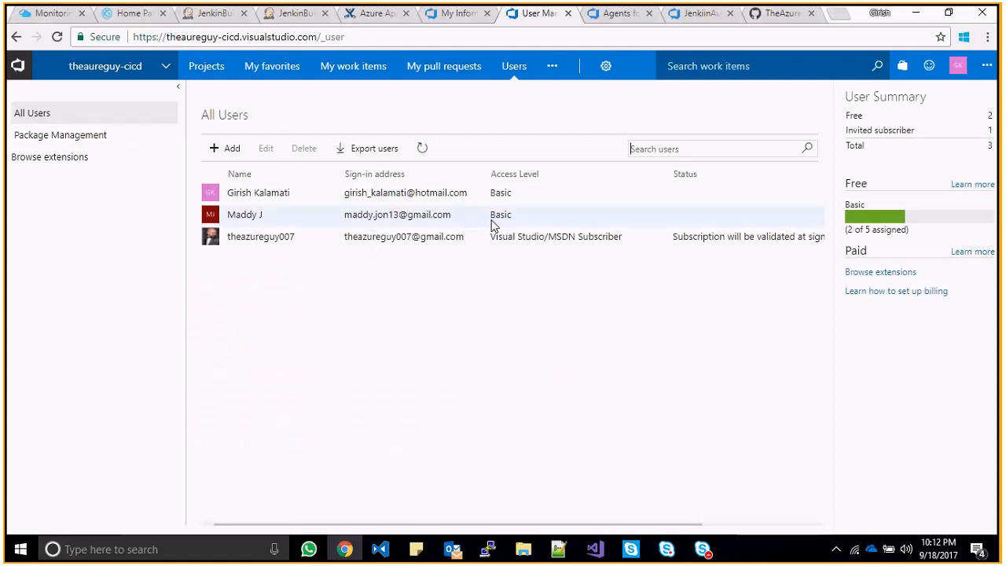
click(512, 221)
- Edit that user's access level, trying Stakeholder and then restoring Basic
click(264, 150)
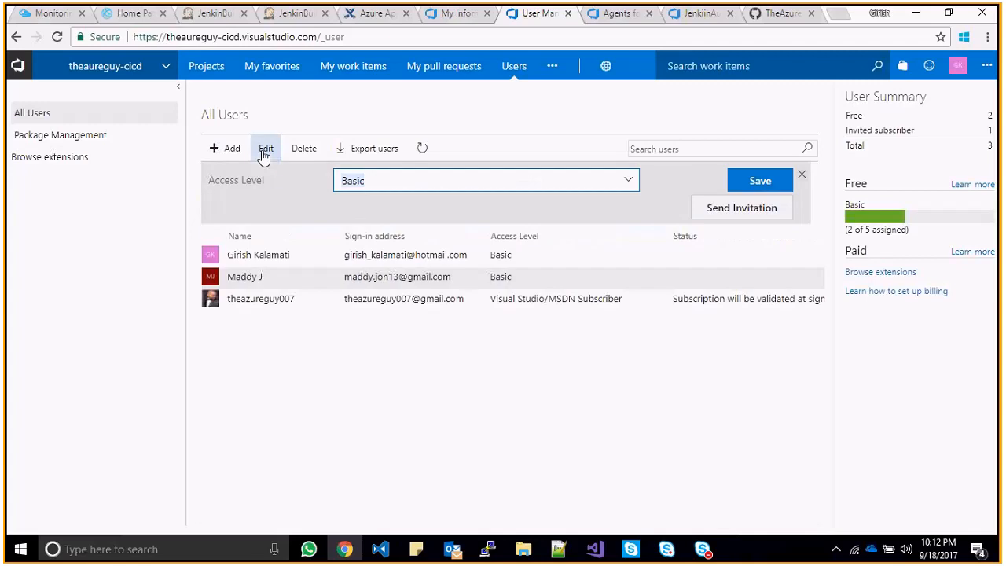
click(629, 183)
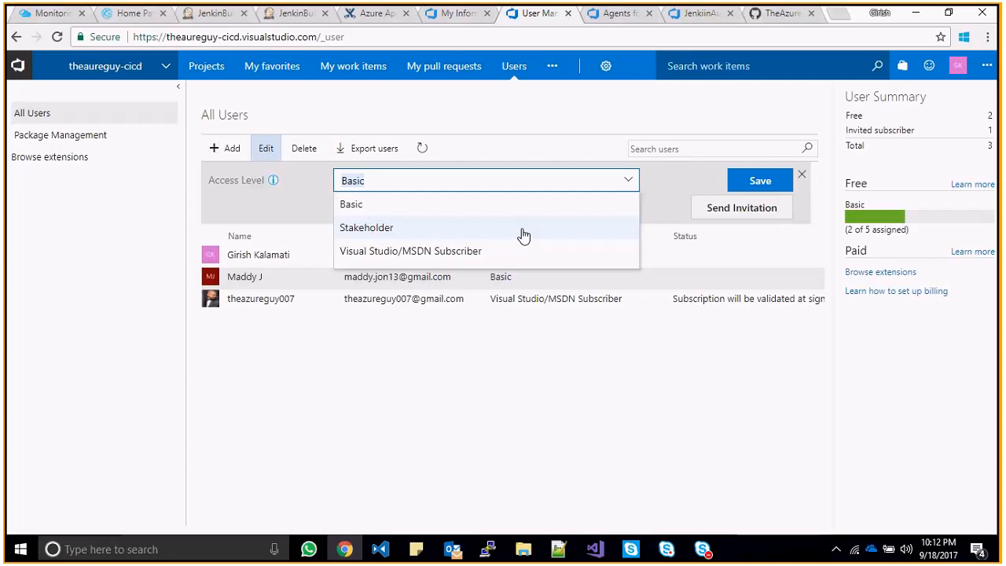
click(460, 228)
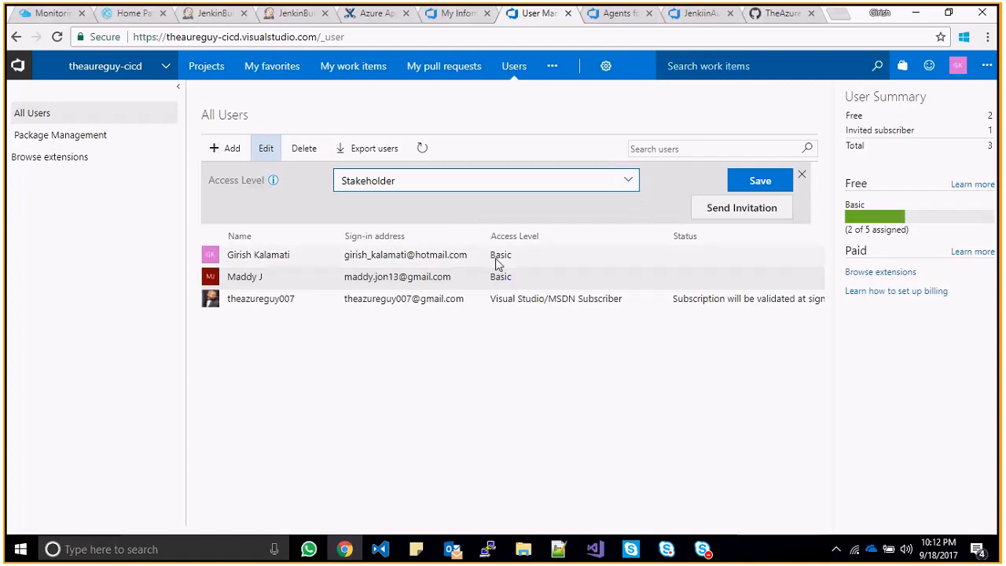
click(630, 187)
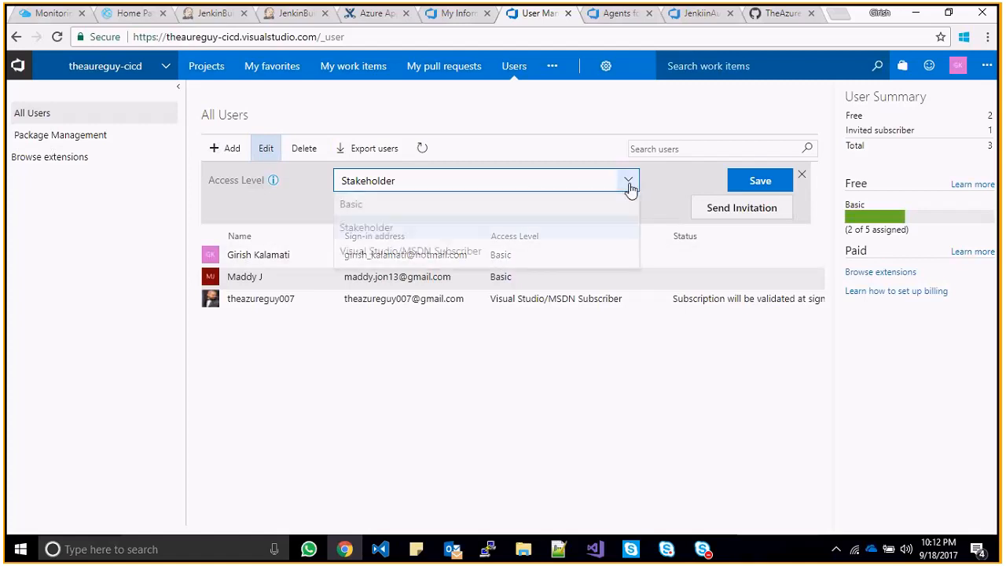
click(525, 201)
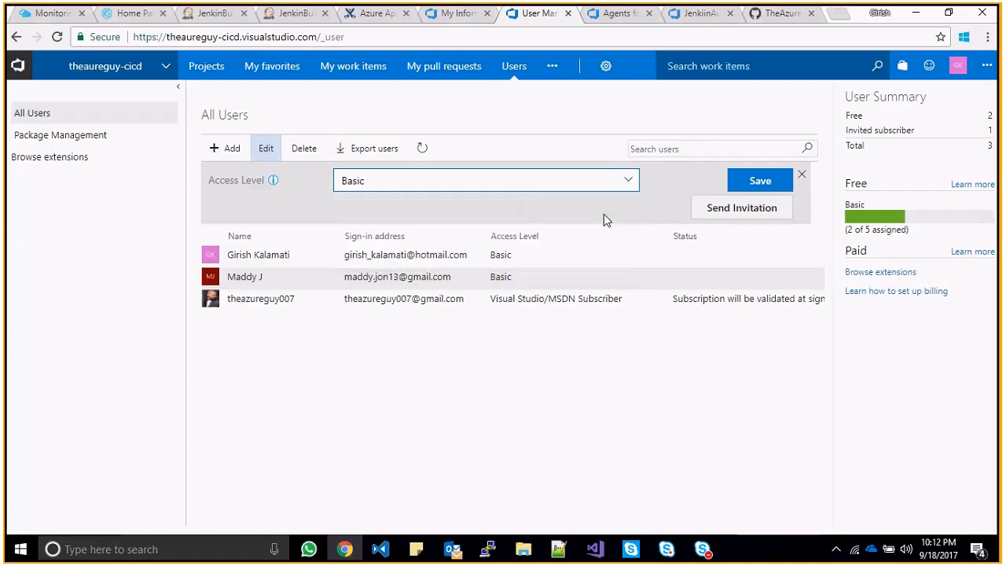
click(520, 347)
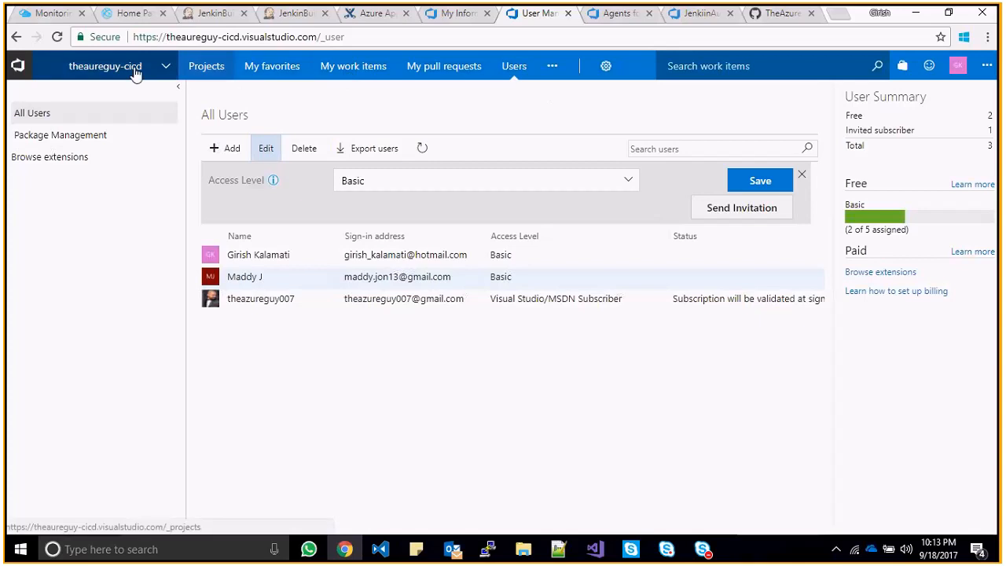
click(195, 69)
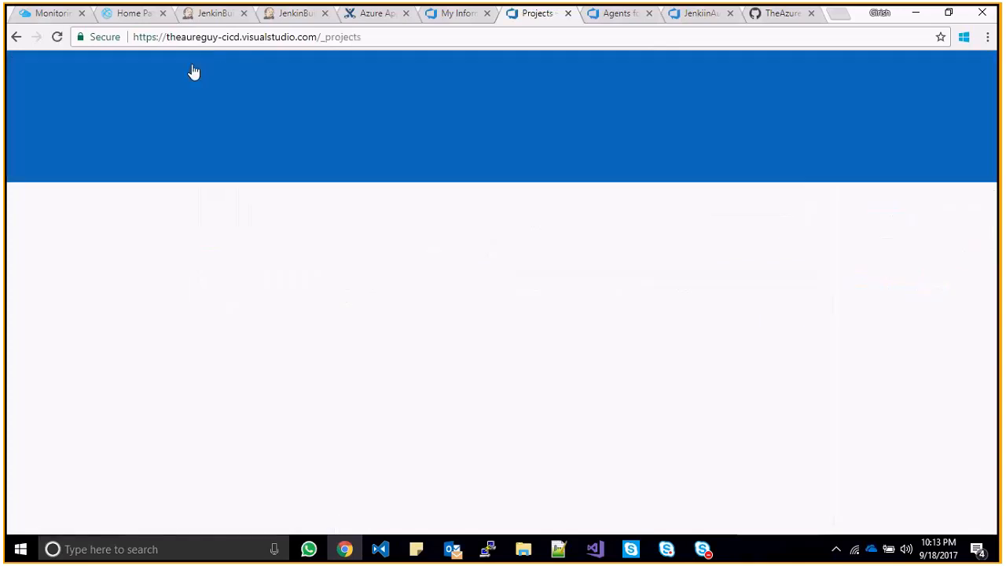
- Open the SimpleWA-UT project's repository files and expand the master branch selector
click(247, 356)
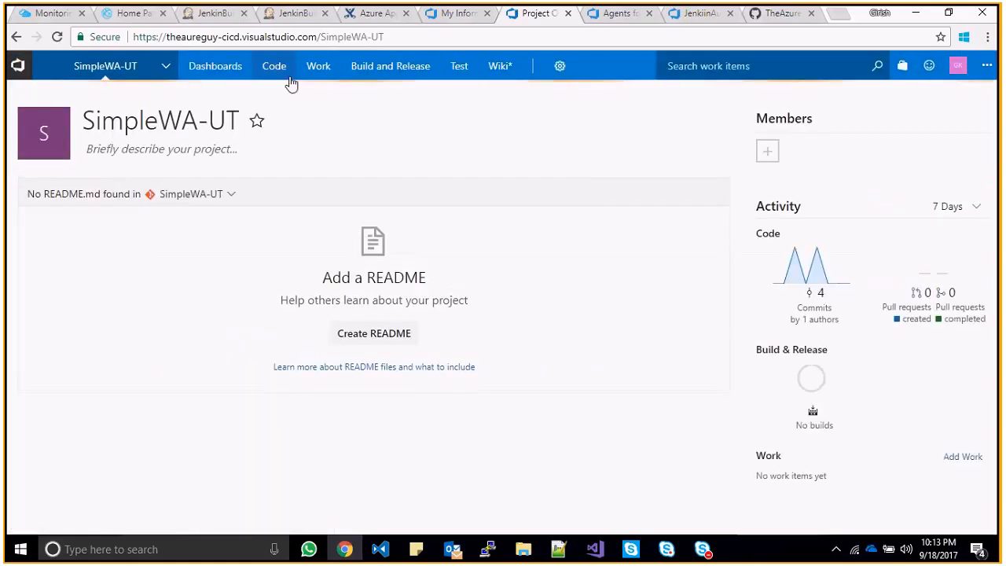
mouse_move(290, 77)
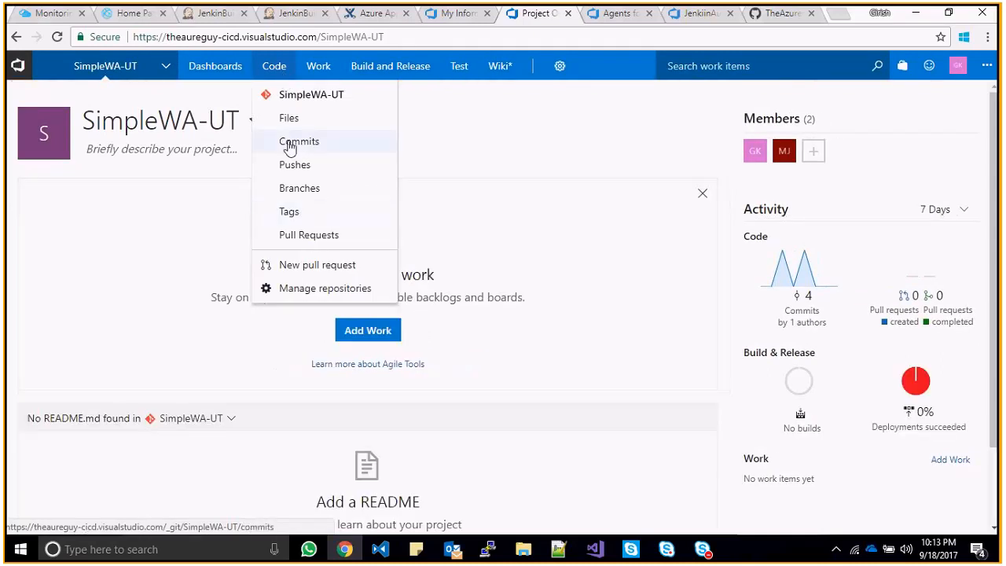
mouse_move(319, 67)
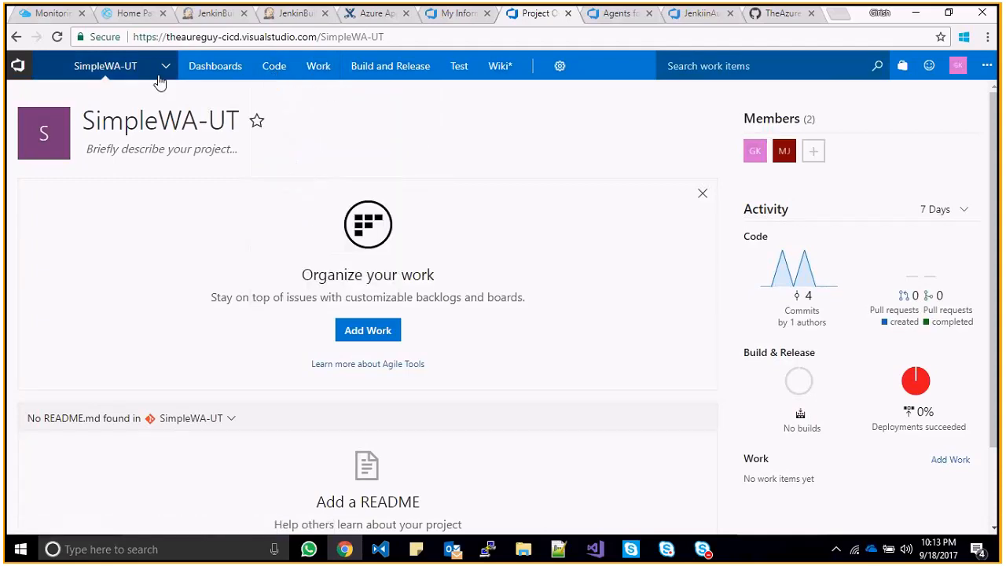
click(275, 70)
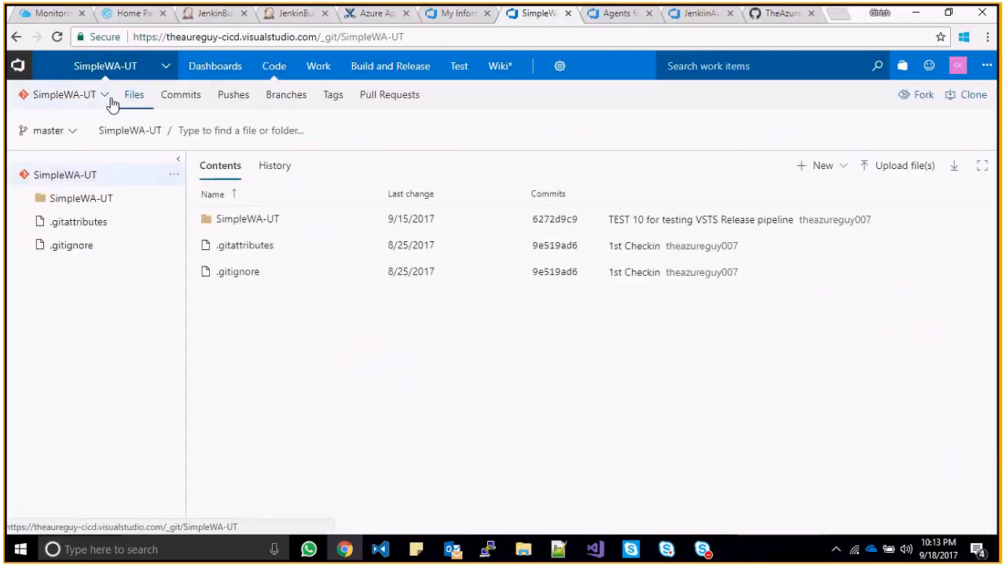
click(73, 132)
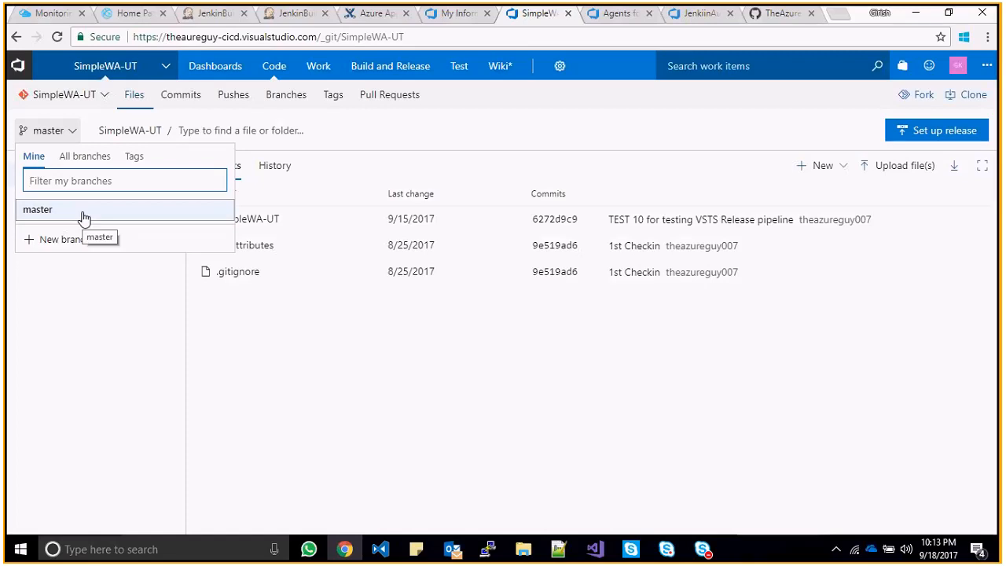
- Create a new branch named Team-Europe based on master
click(66, 243)
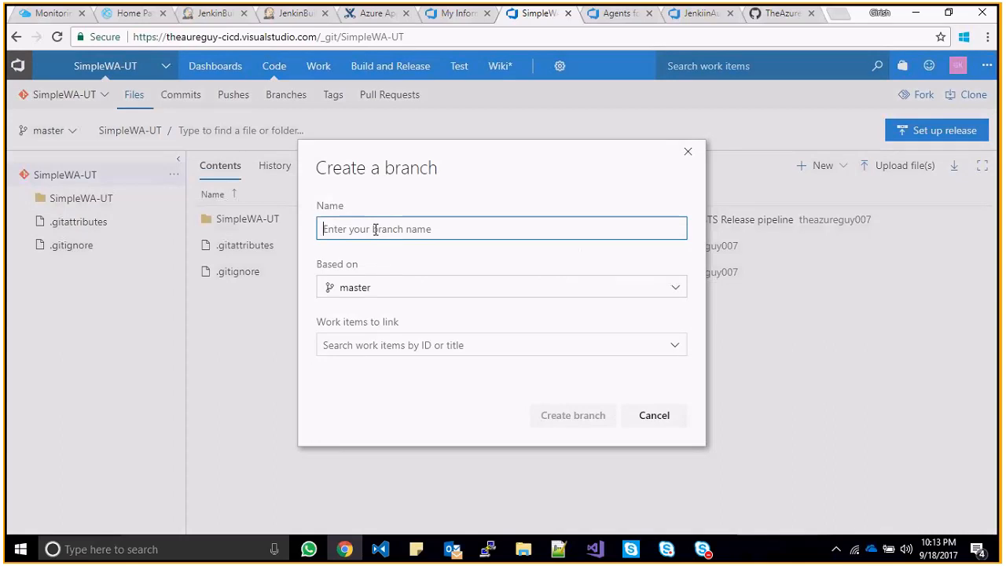
text(Team)
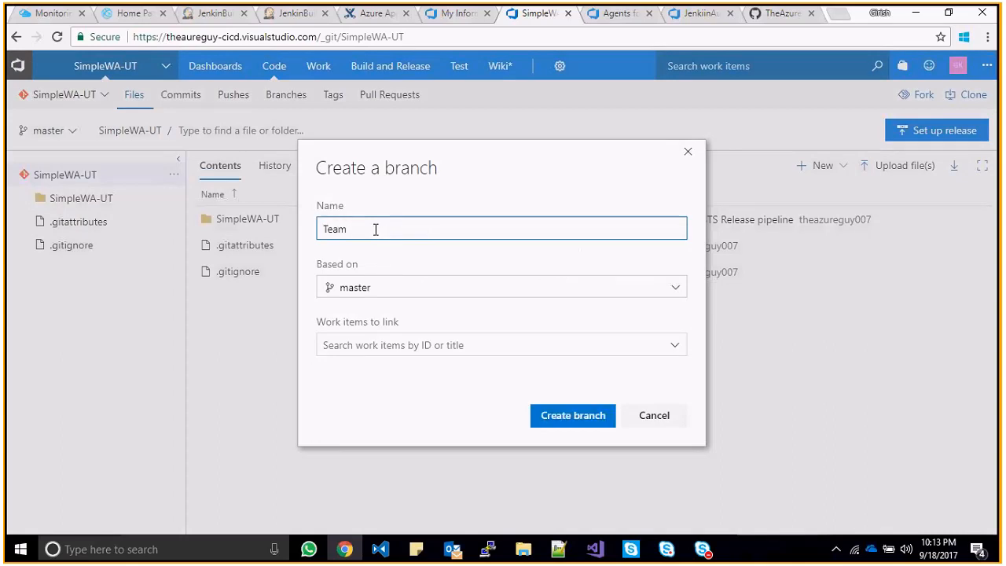
text(-Europe)
click(679, 349)
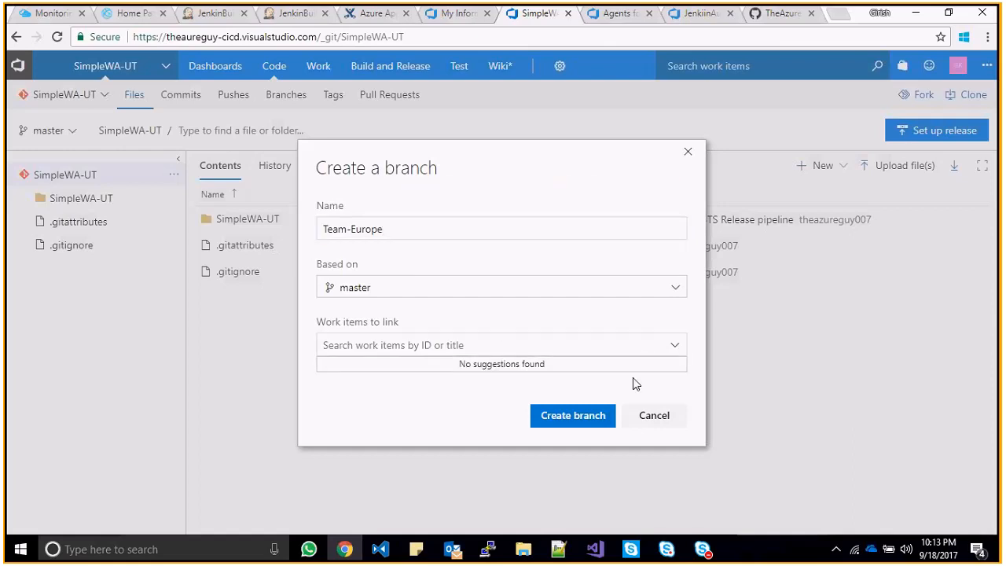
click(578, 418)
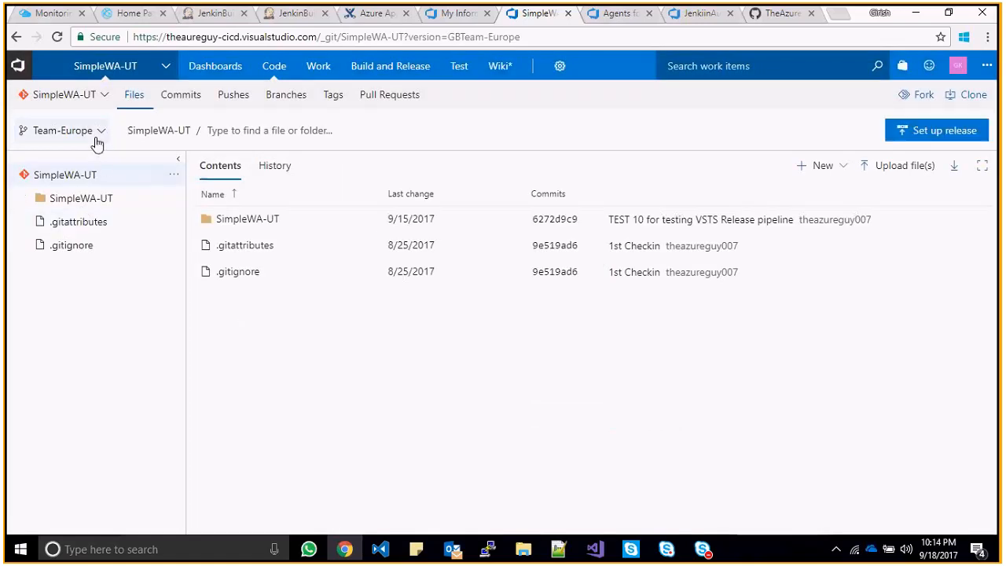
- Check the branch list to confirm Team-Europe now appears alongside master
click(95, 139)
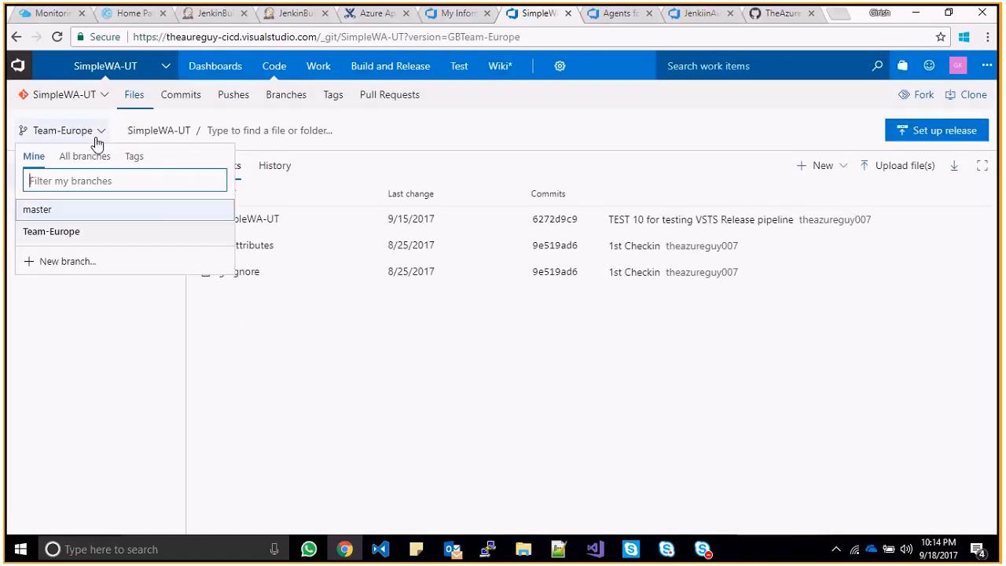
click(155, 308)
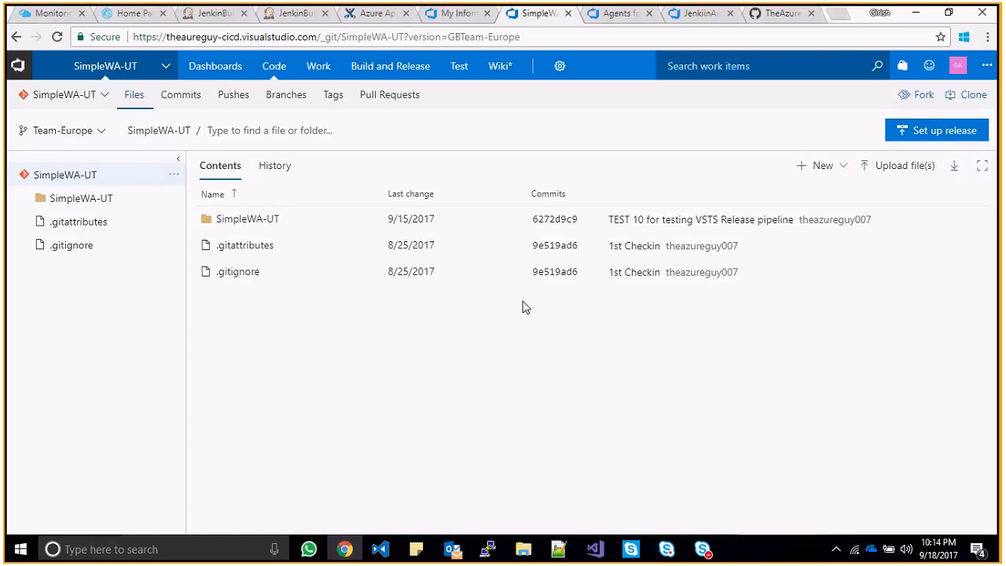
click(101, 134)
click(355, 358)
click(101, 133)
click(101, 133)
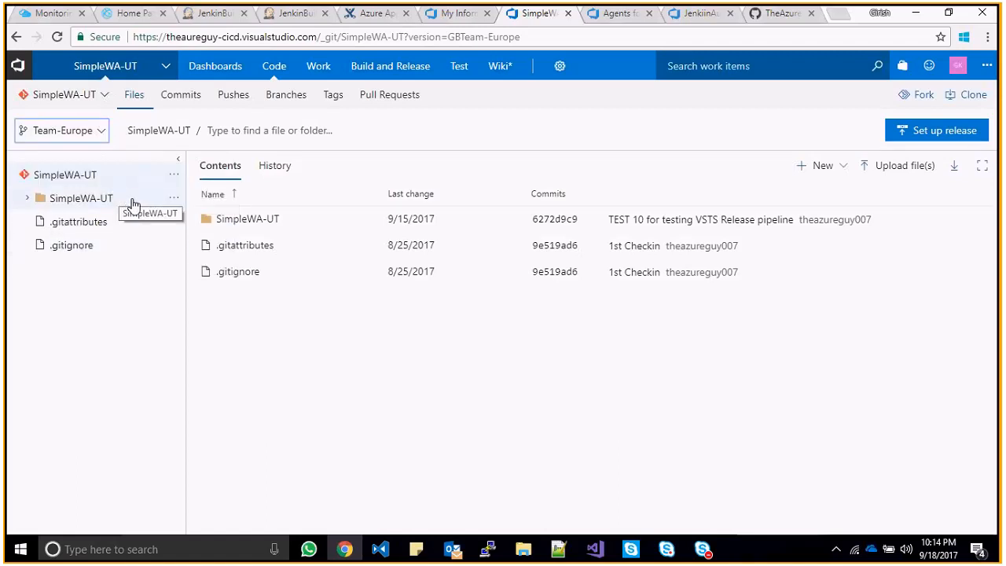
click(102, 139)
click(365, 452)
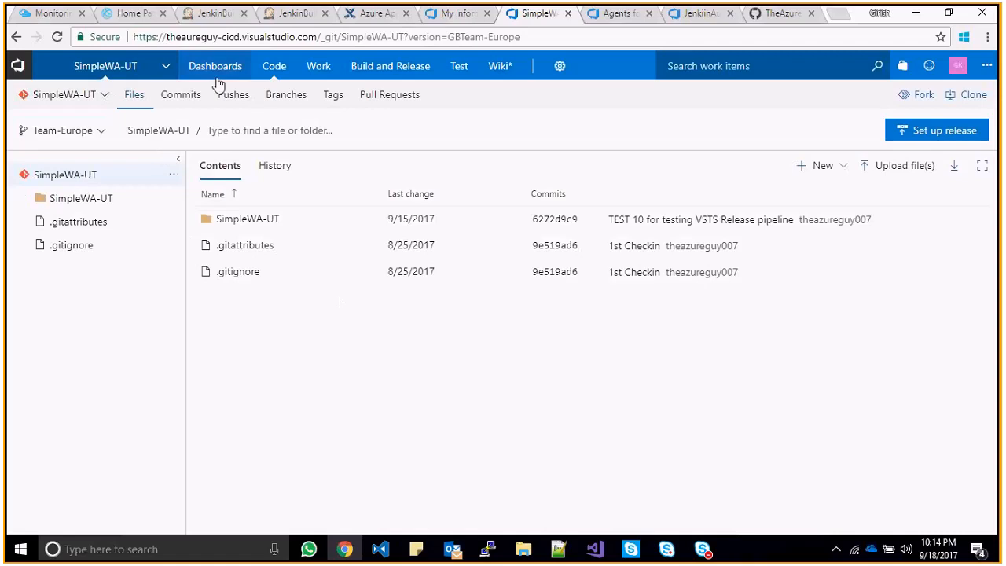
mouse_move(278, 73)
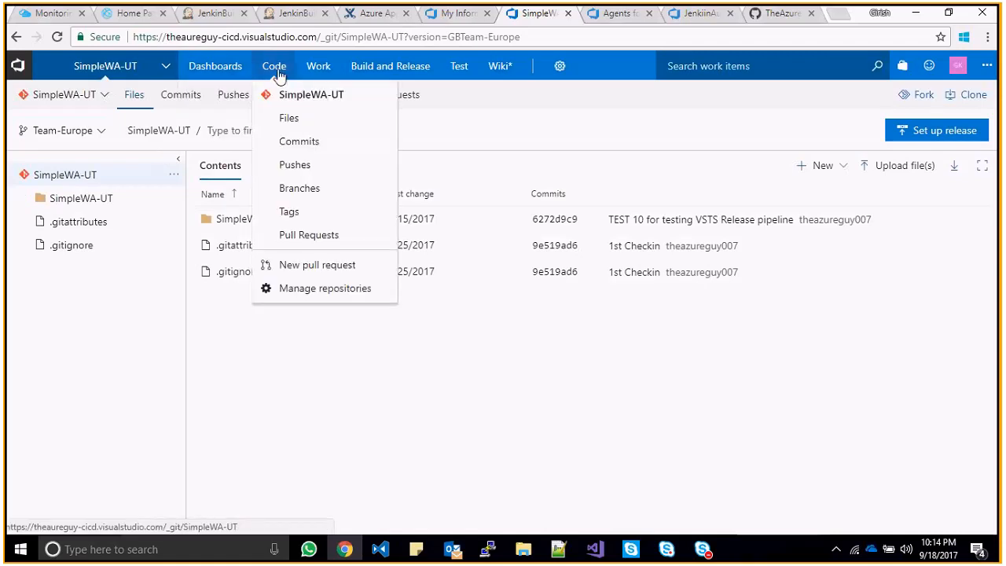
- Start a new pull request with Team-Europe as source and master as target
click(306, 267)
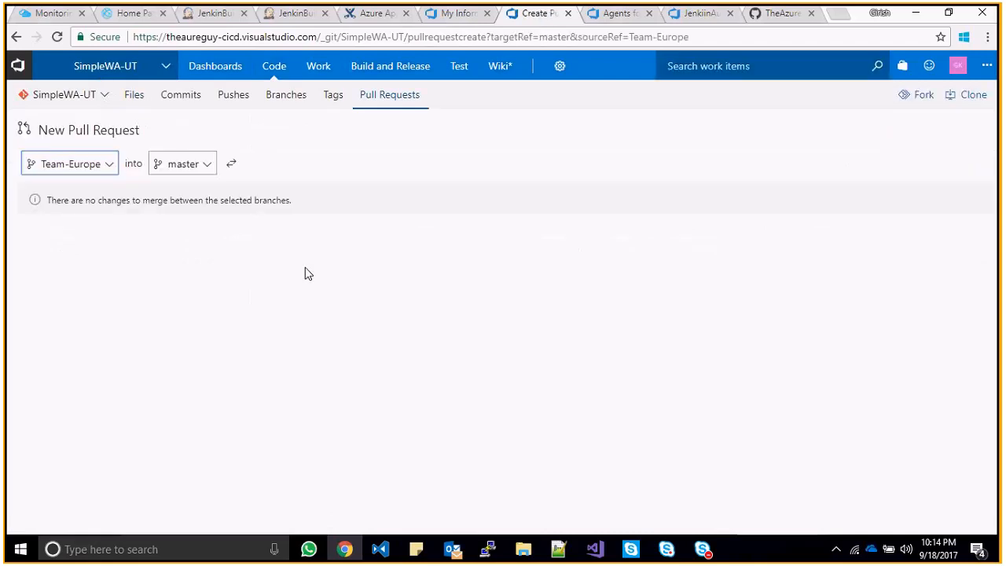
click(88, 170)
- Return to the Team-Europe files and open SimpleWA-UT/SimpleWA-UT/Default.aspx
click(16, 37)
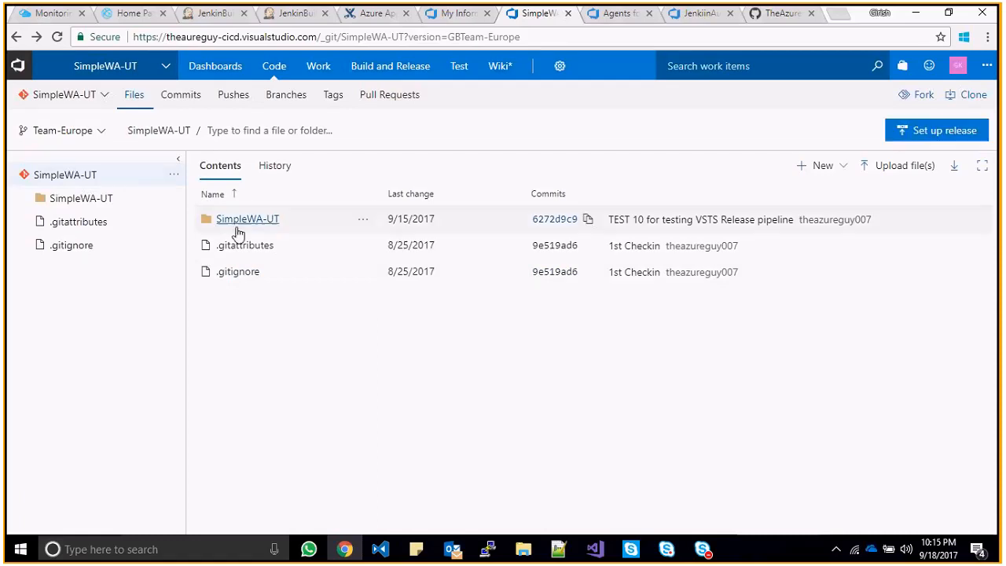
click(231, 219)
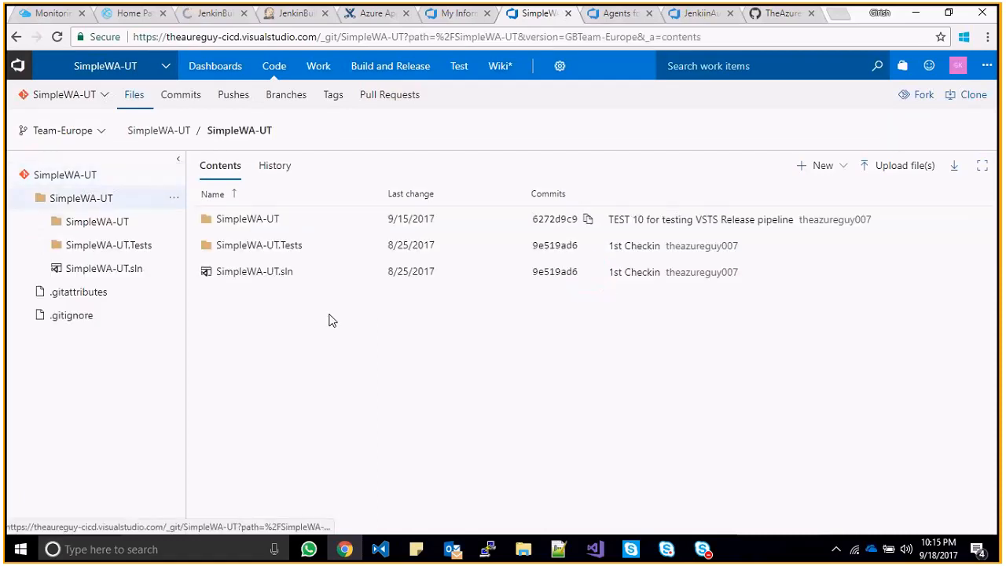
click(268, 248)
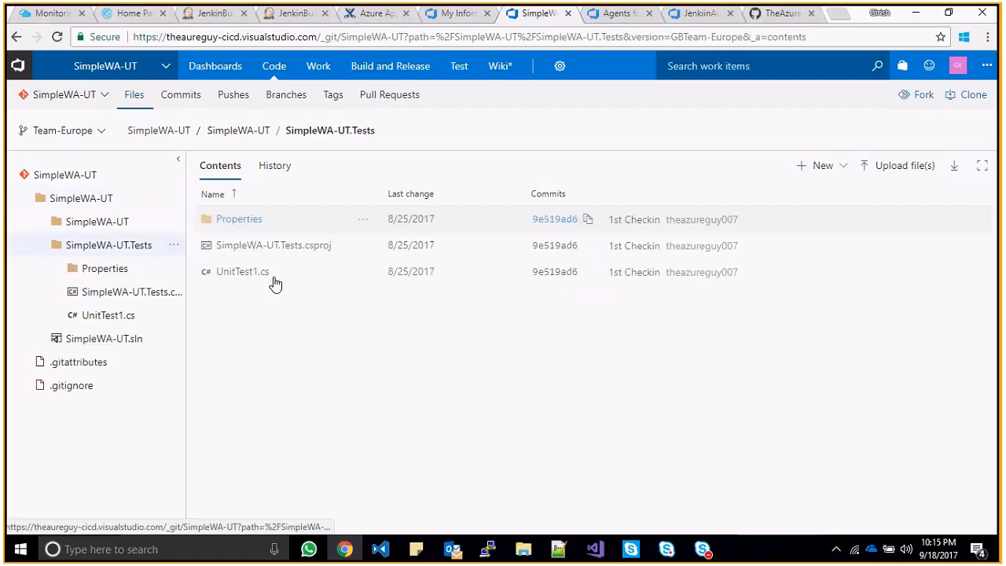
click(109, 223)
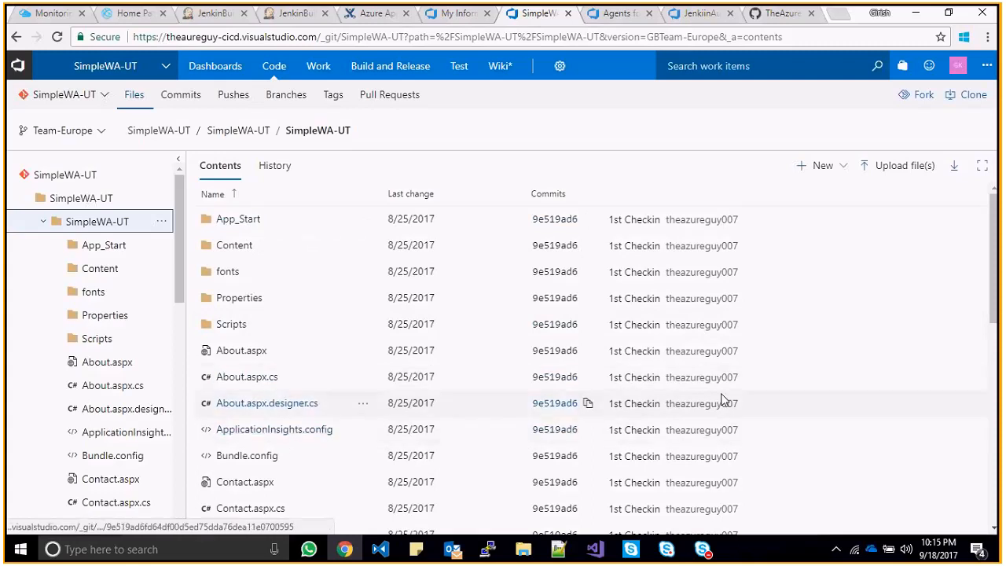
drag(995, 285, 996, 410)
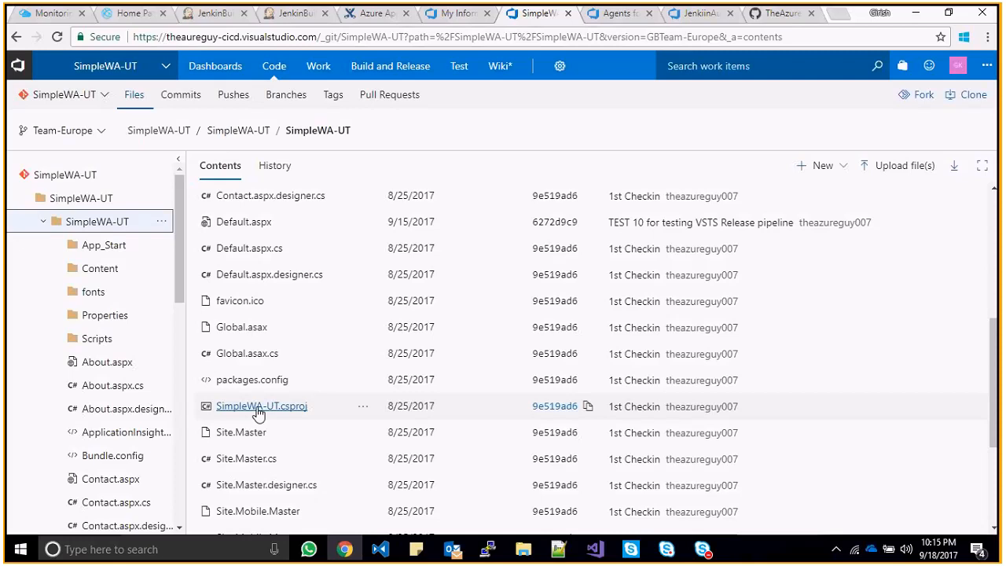
click(252, 223)
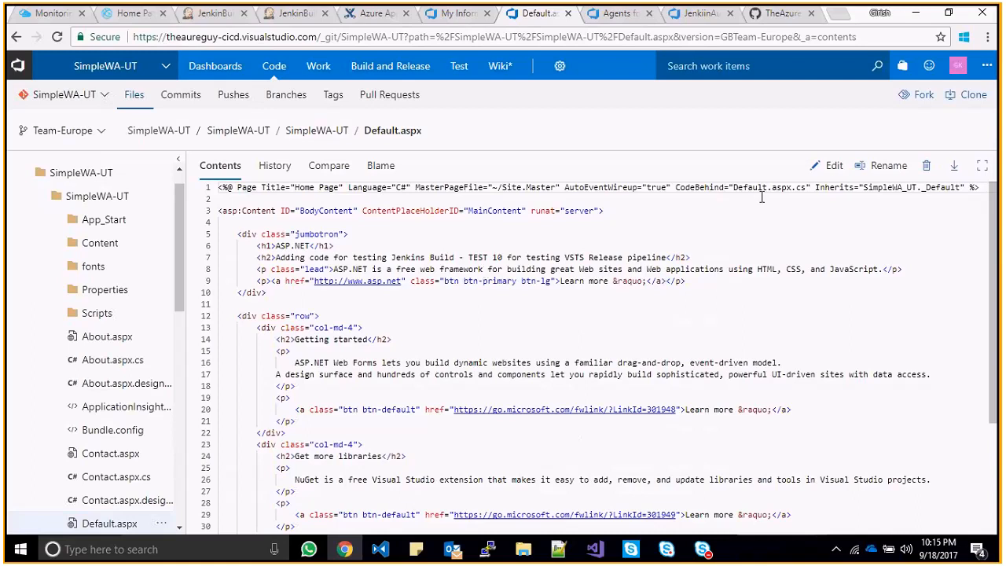
- Edit line 7 of Default.aspx from TEST 10 to TEST 11, appending '- TEAM-Europe Branch'
click(834, 165)
click(489, 257)
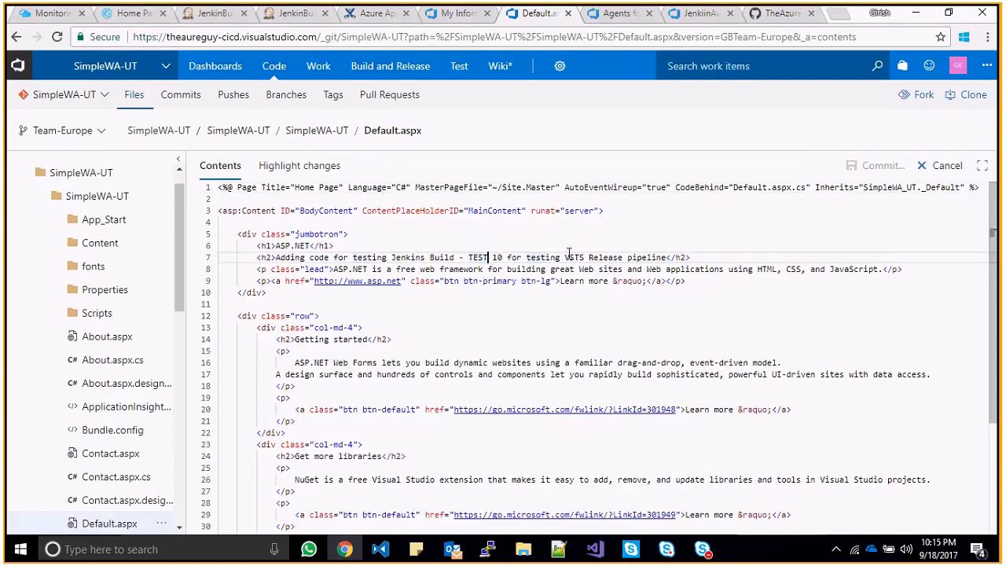
key(Left)
key(Left)
key(Left)
key(Left)
key(Right)
key(Right)
key(Right)
key(Right)
key(Right)
key(Right)
key(Delete)
text(1)
key(End)
key(Left)
key(Left)
key(Left)
key(Left)
key(Left)
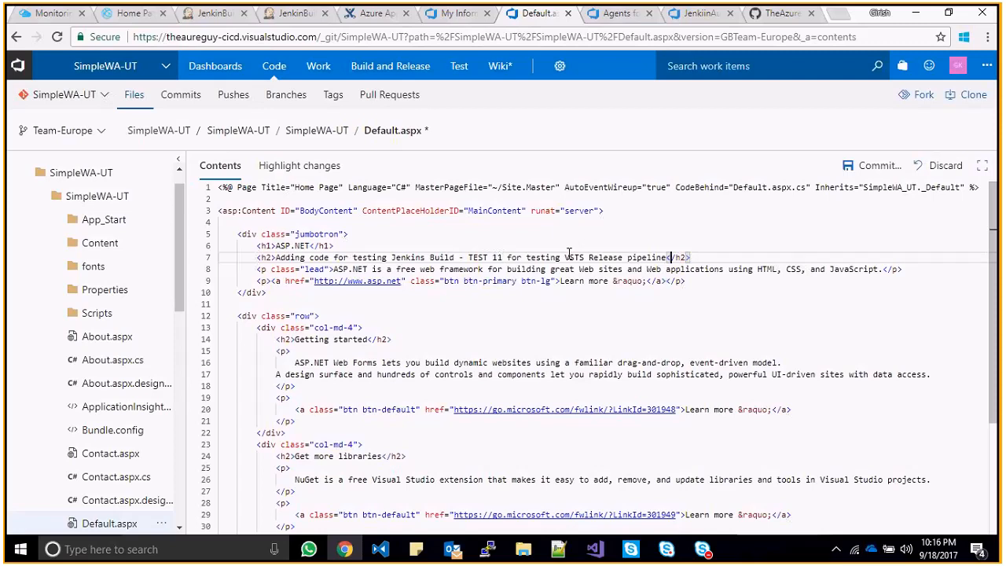
text(- TEAM-)
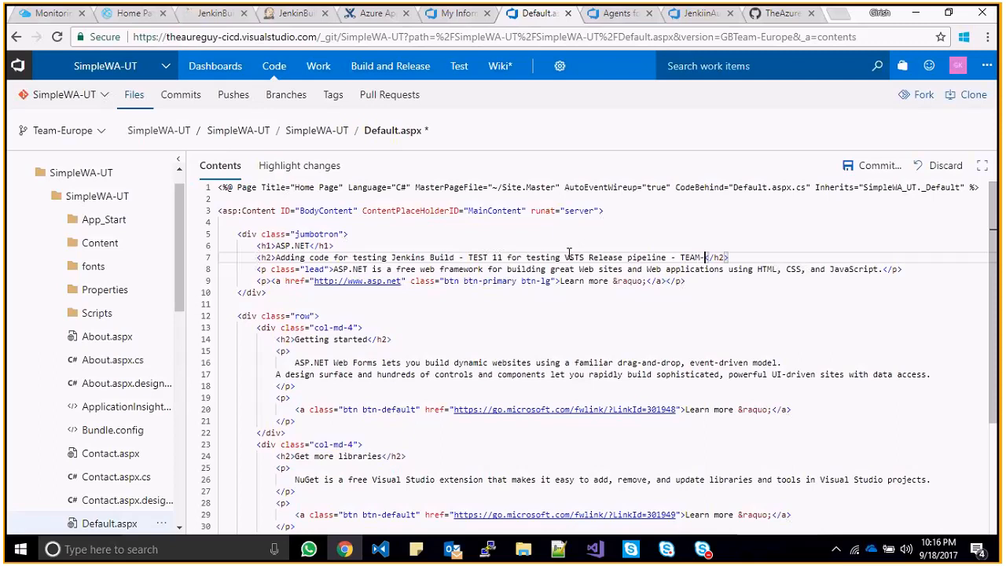
text(Europe Branch)
- Commit the edited heading on Team-Europe with the comment 'Team-Europe Commit'
click(874, 165)
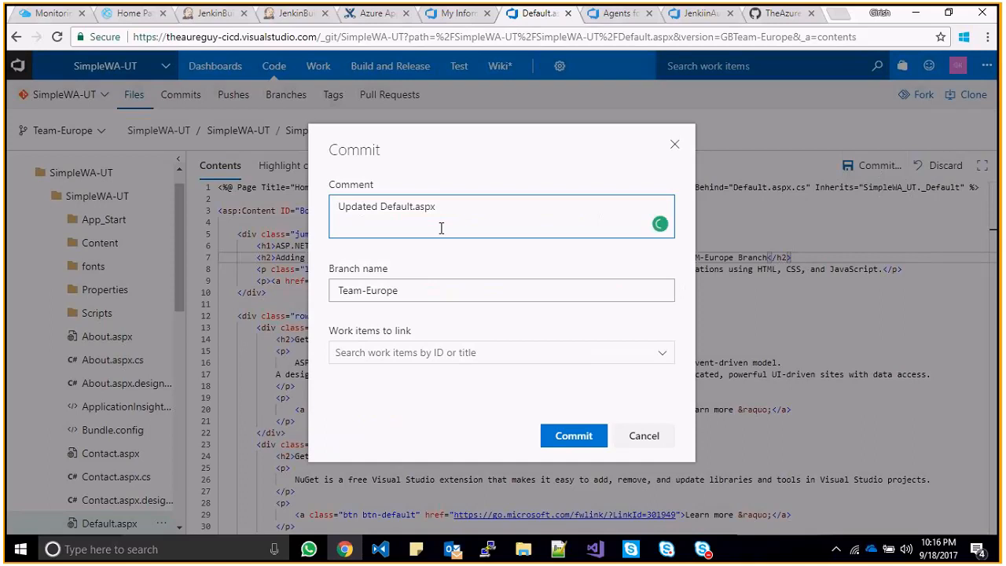
text(Team)
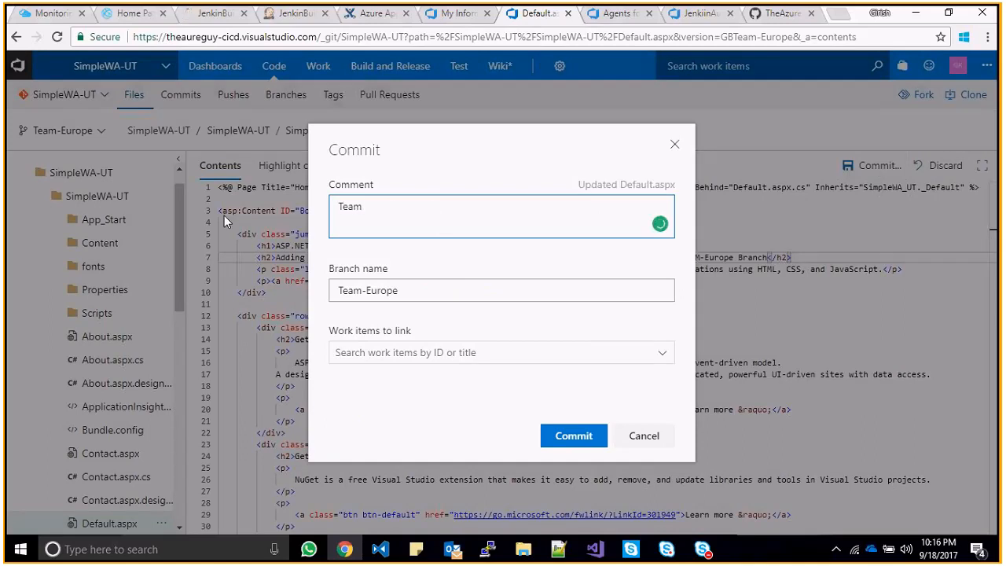
text(-Europe Commit)
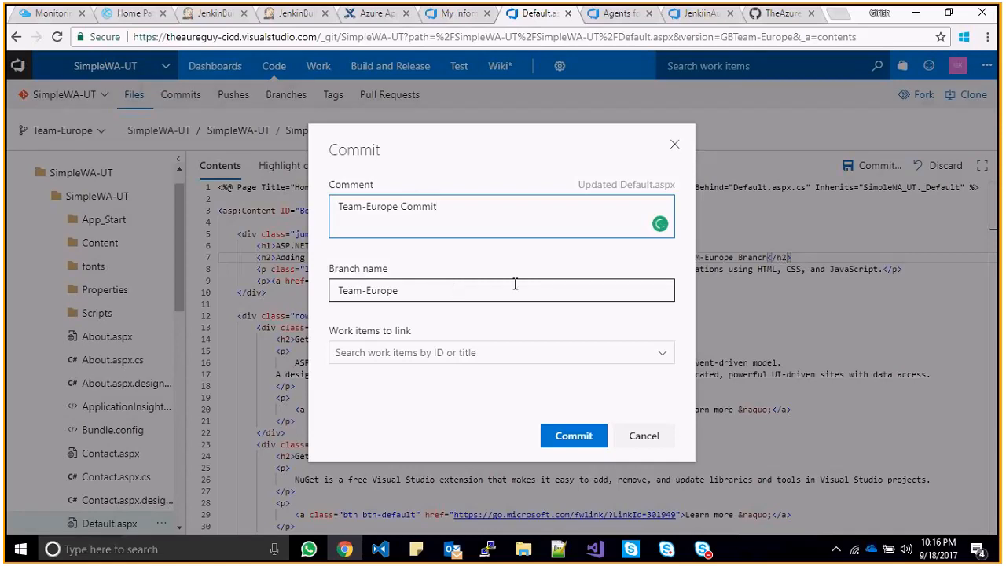
click(660, 353)
click(661, 353)
click(622, 354)
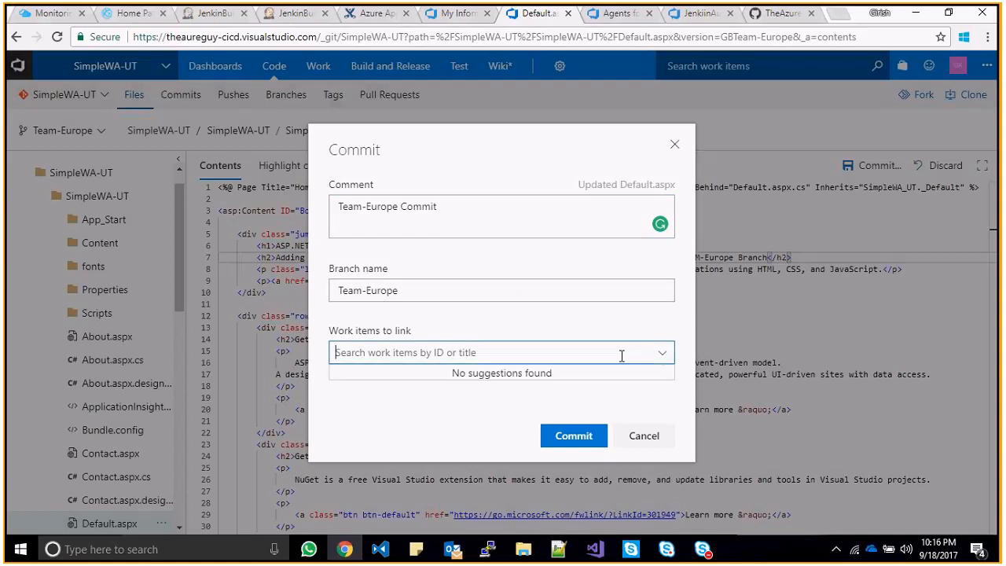
click(559, 435)
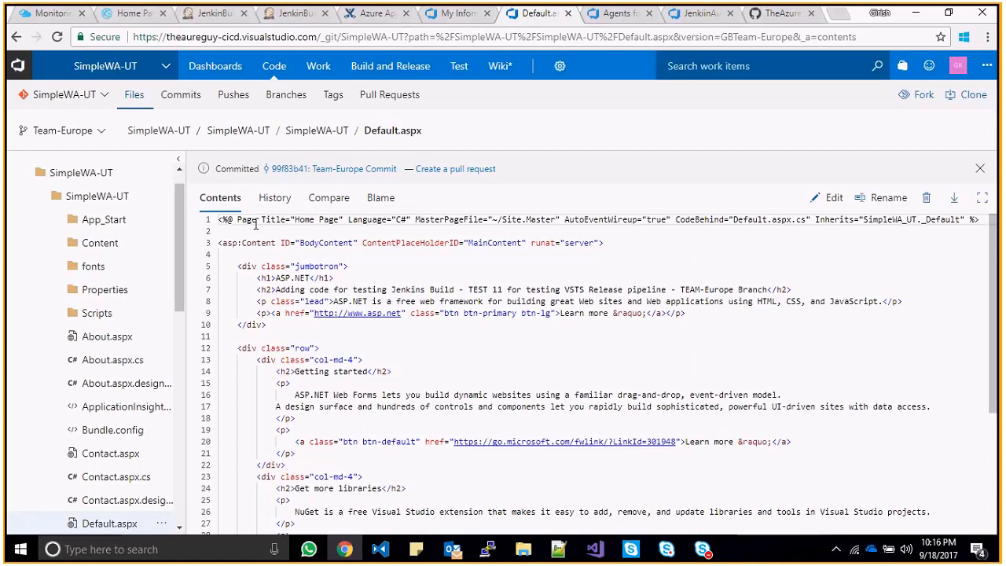
- Start the Team-Europe pull request, replacing the default team reviewer with a reviewer found by e-mail
mouse_move(274, 66)
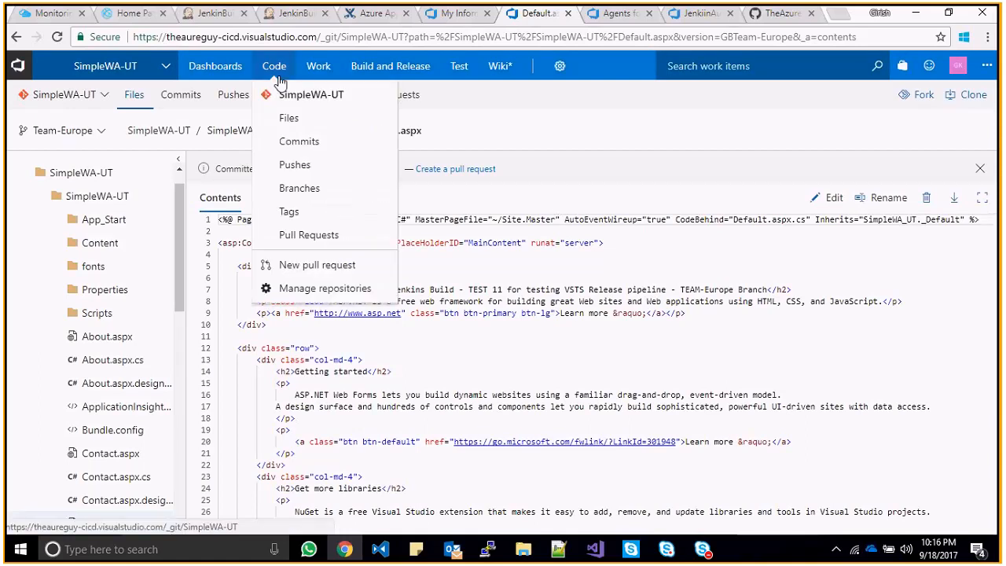
click(318, 265)
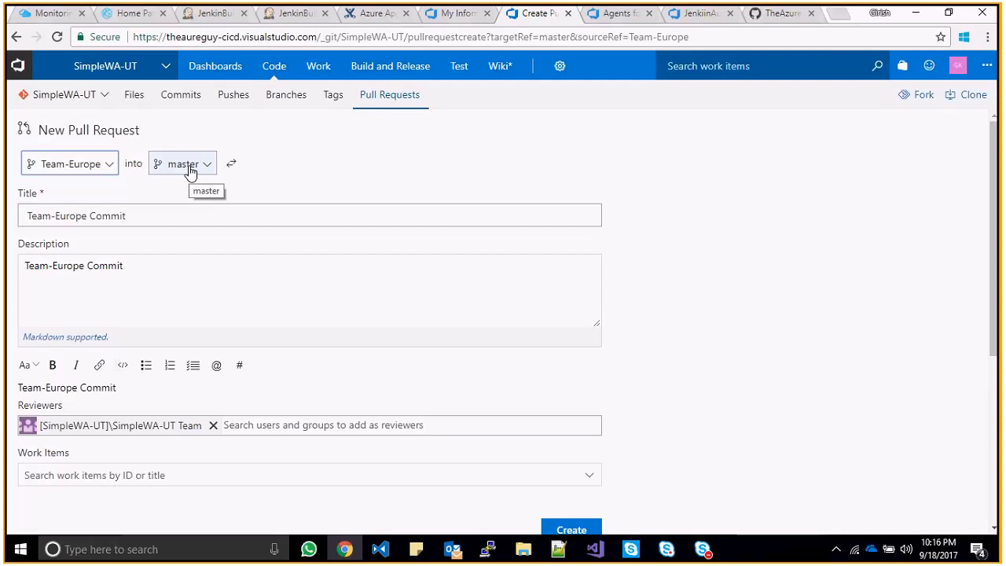
click(212, 425)
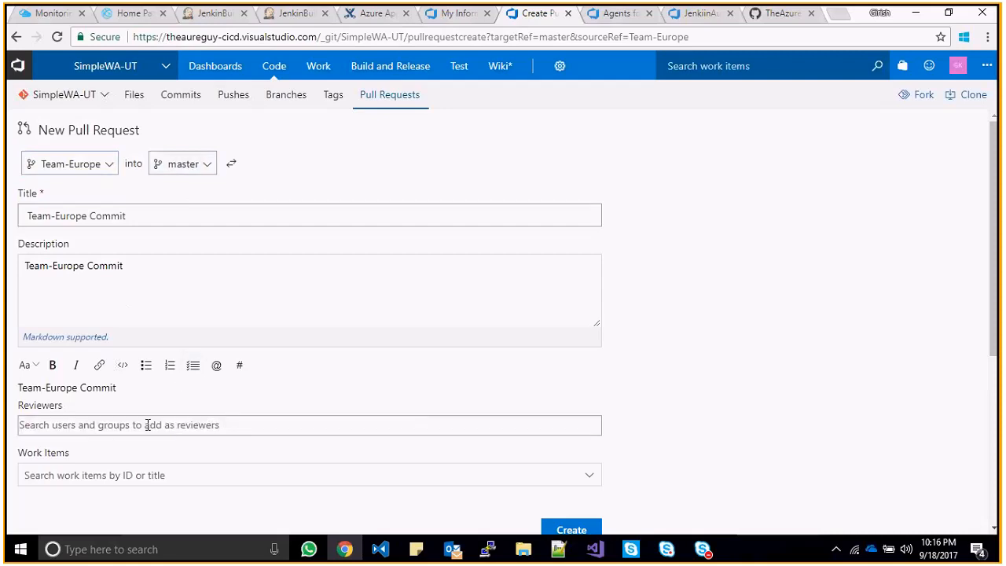
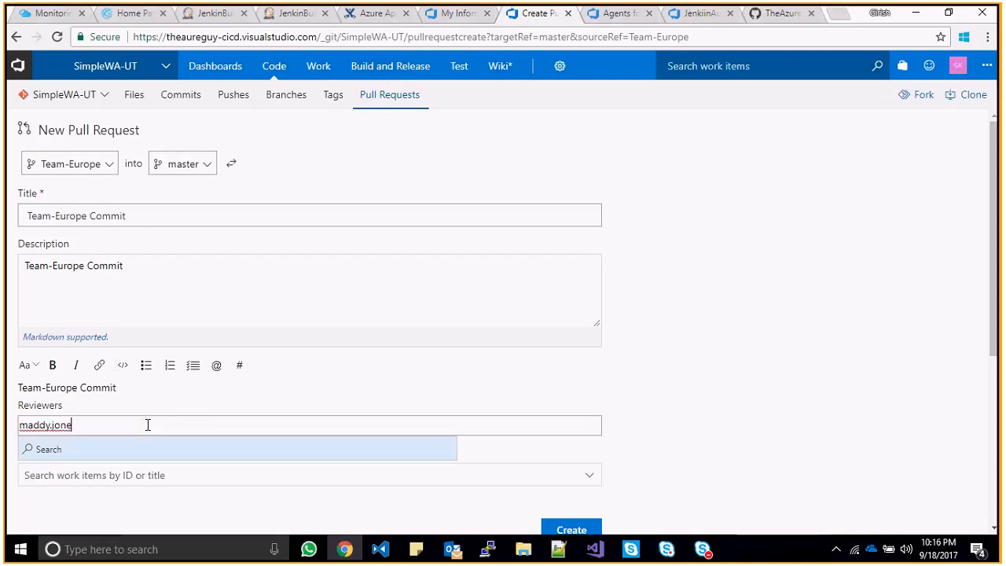
key(ctrl+a)
click(232, 454)
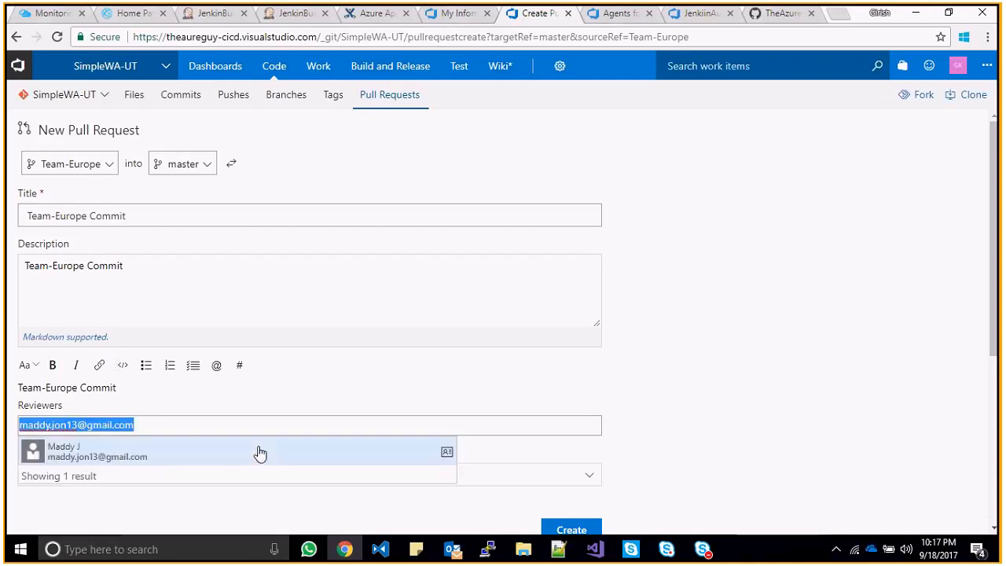
click(261, 454)
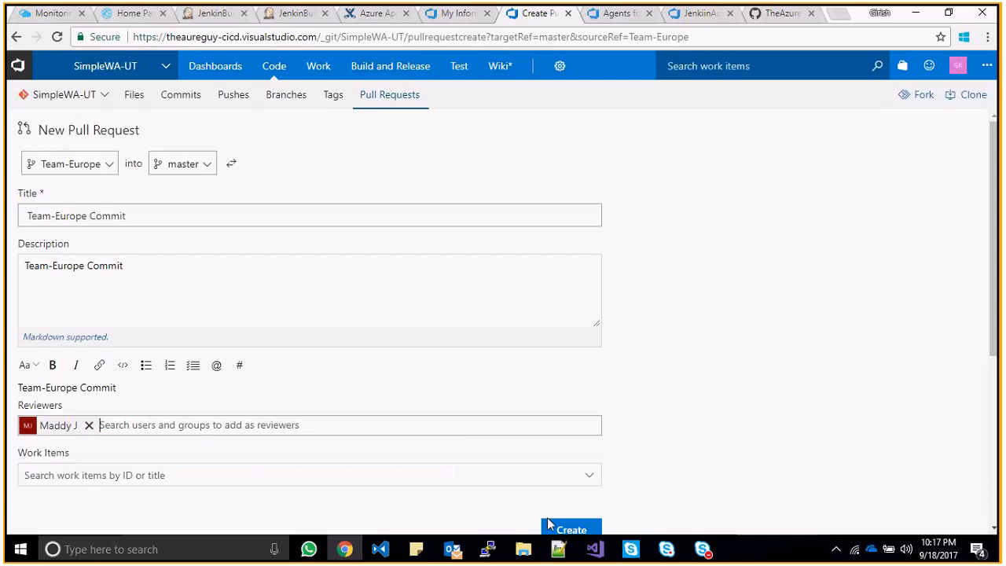
click(594, 476)
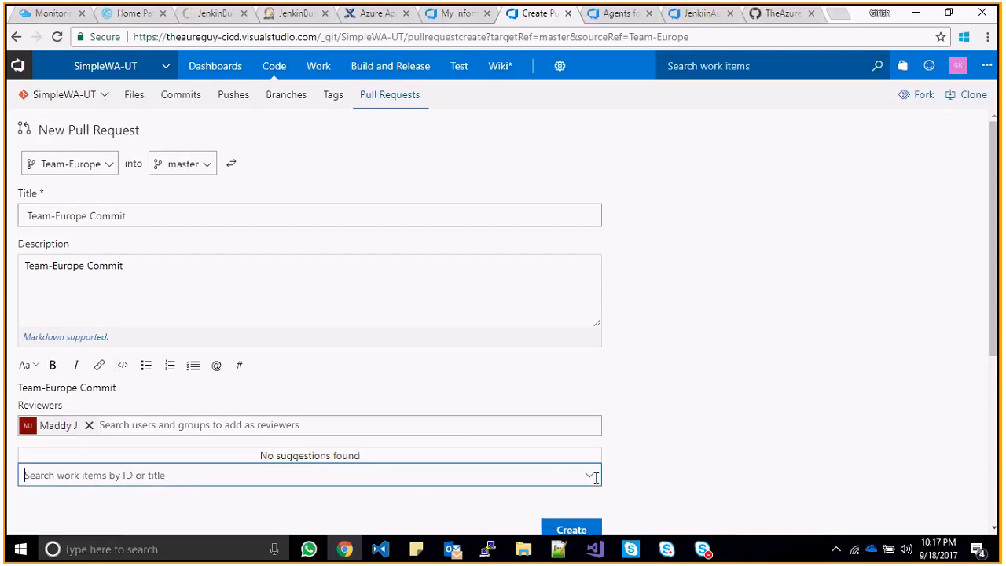
click(415, 390)
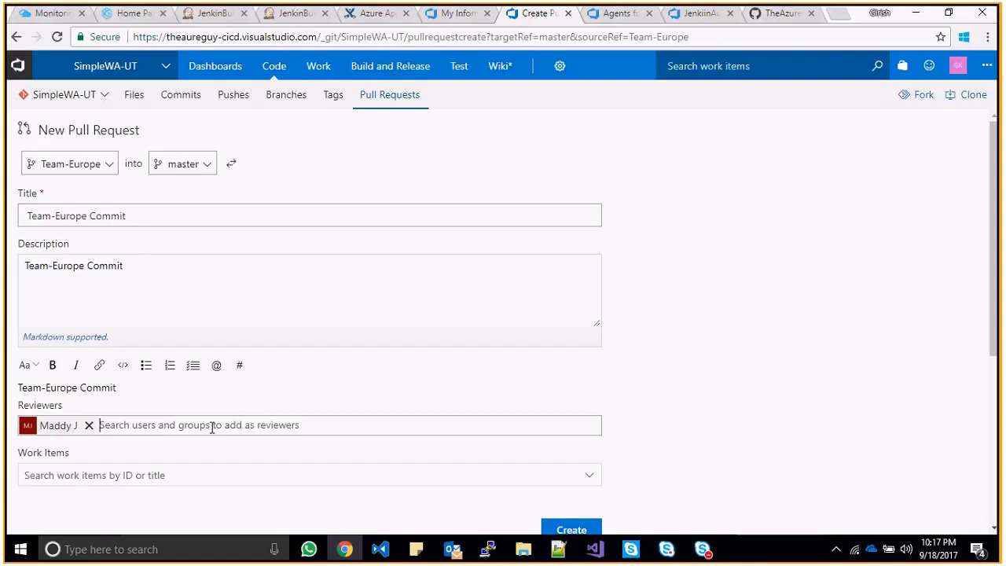
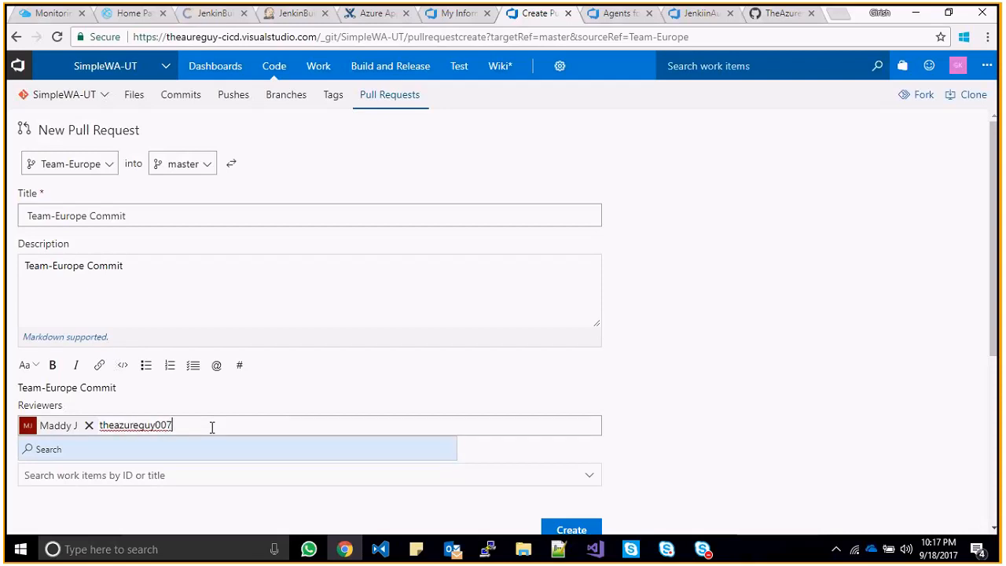
- Add two more reviewers by e-mail and attempt to create the pull request
click(221, 455)
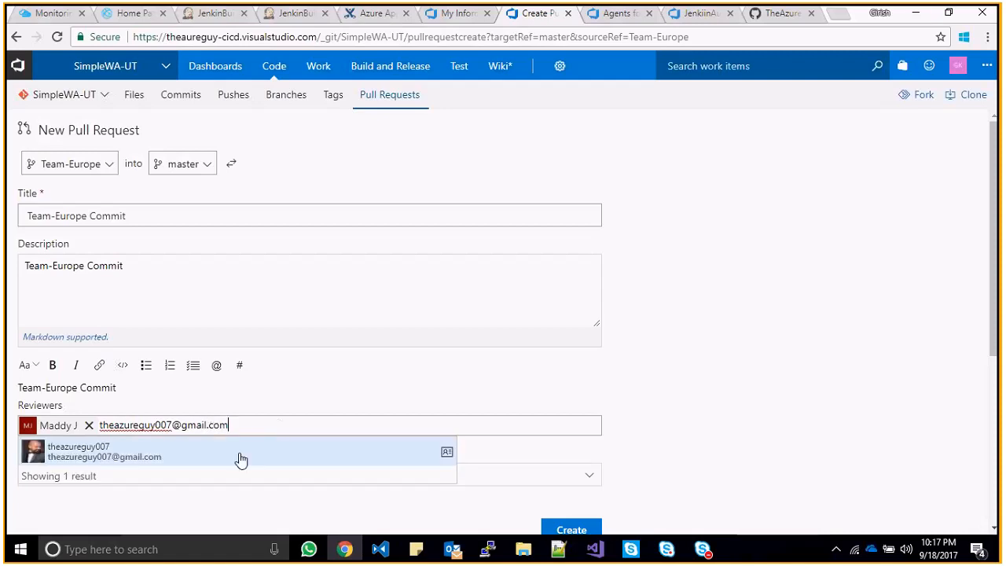
click(257, 445)
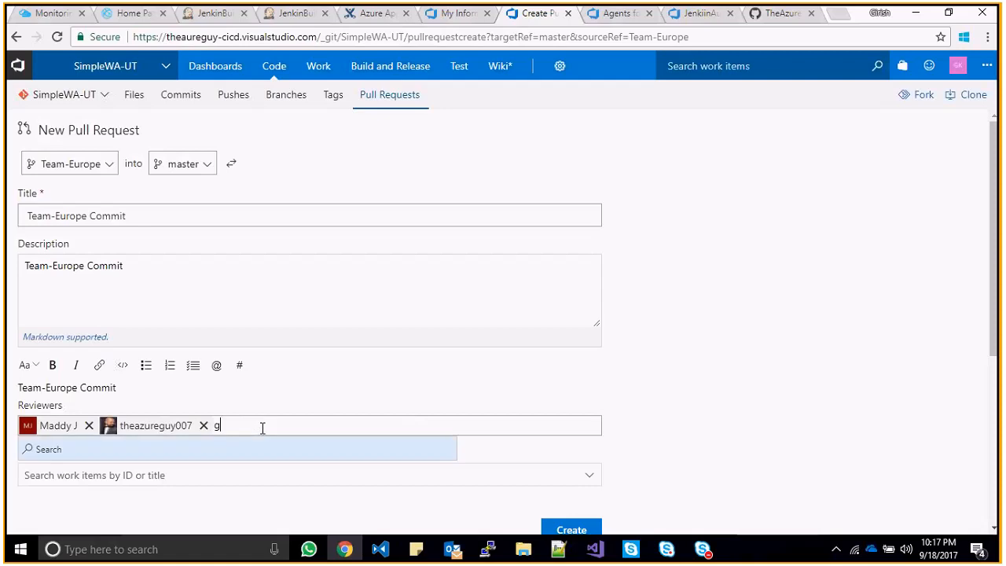
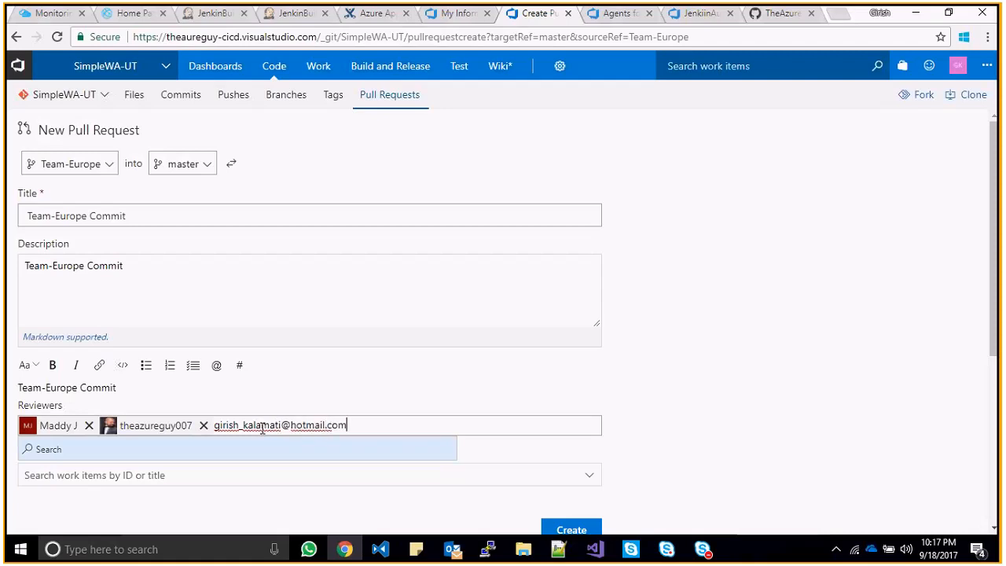
click(269, 456)
click(404, 460)
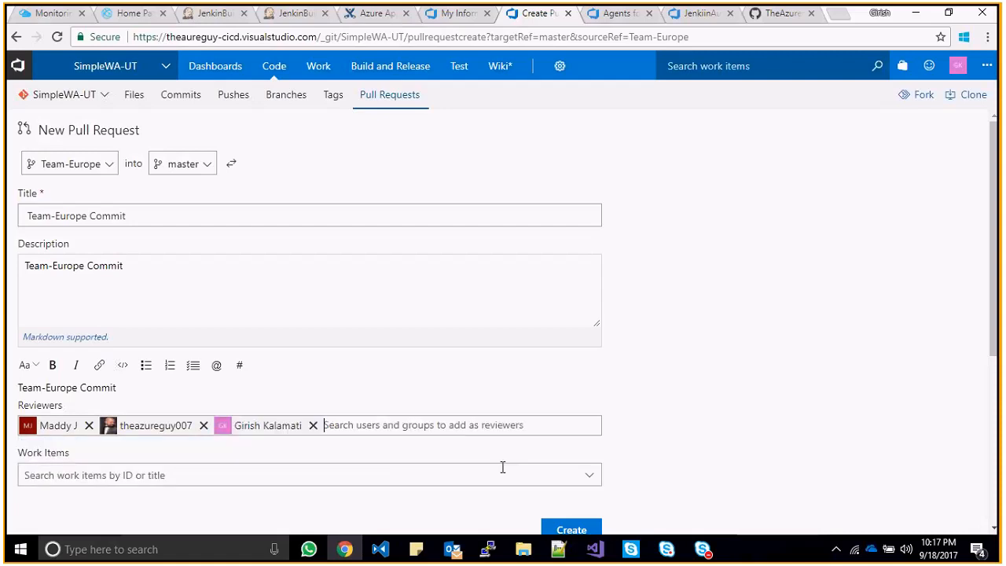
click(571, 529)
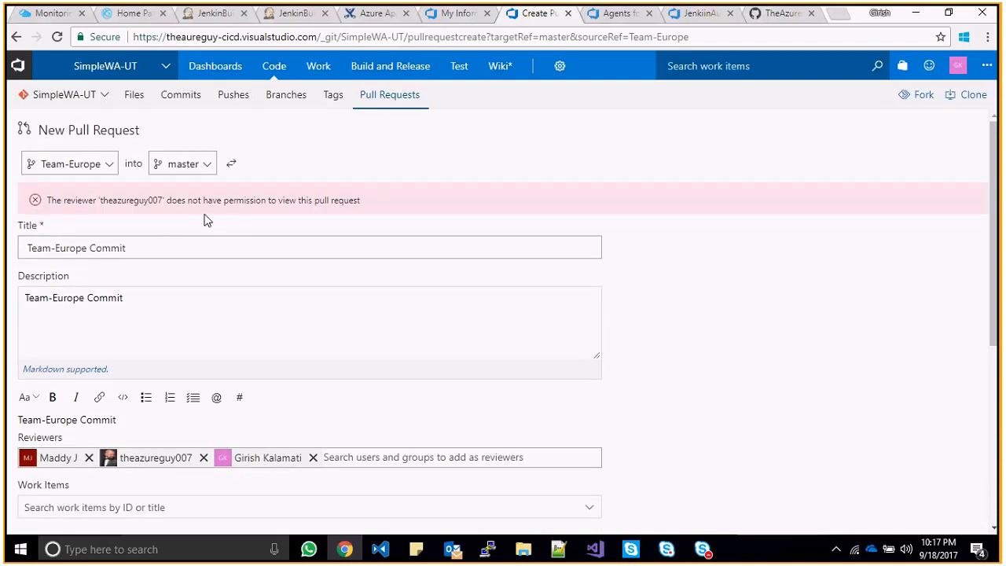
- Remove the reviewer lacking permission and create the pull request
click(204, 458)
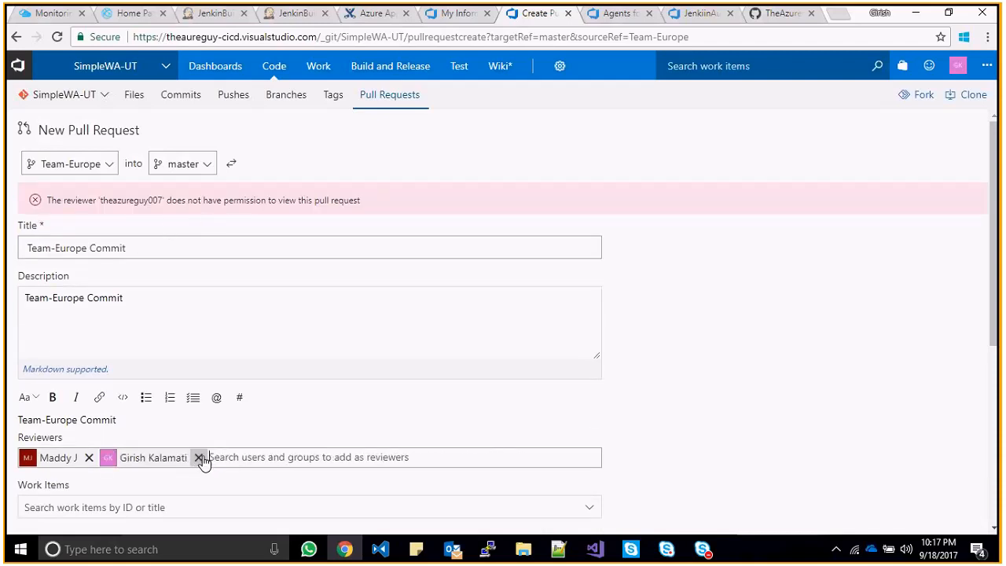
scroll(752, 341, down, 2)
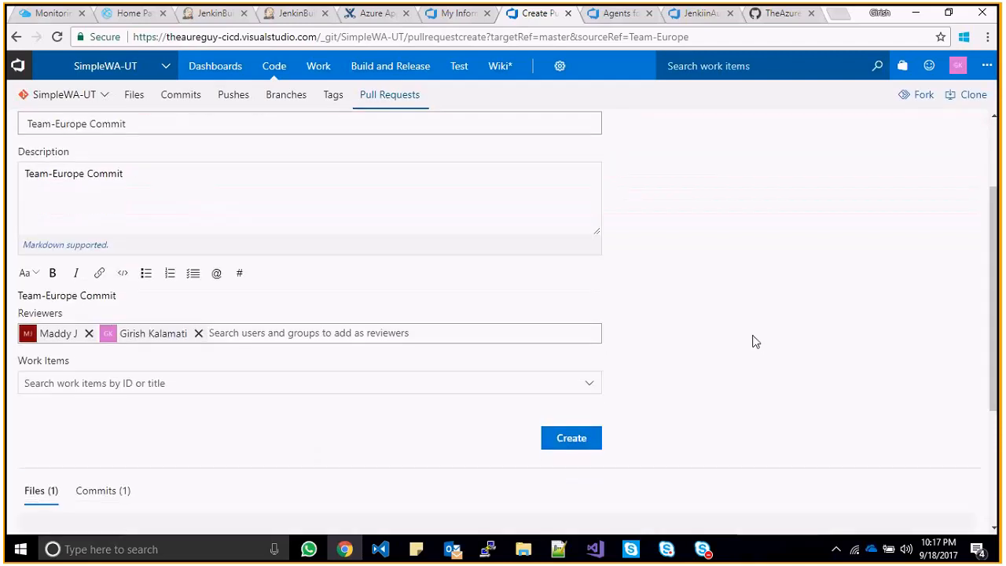
click(571, 438)
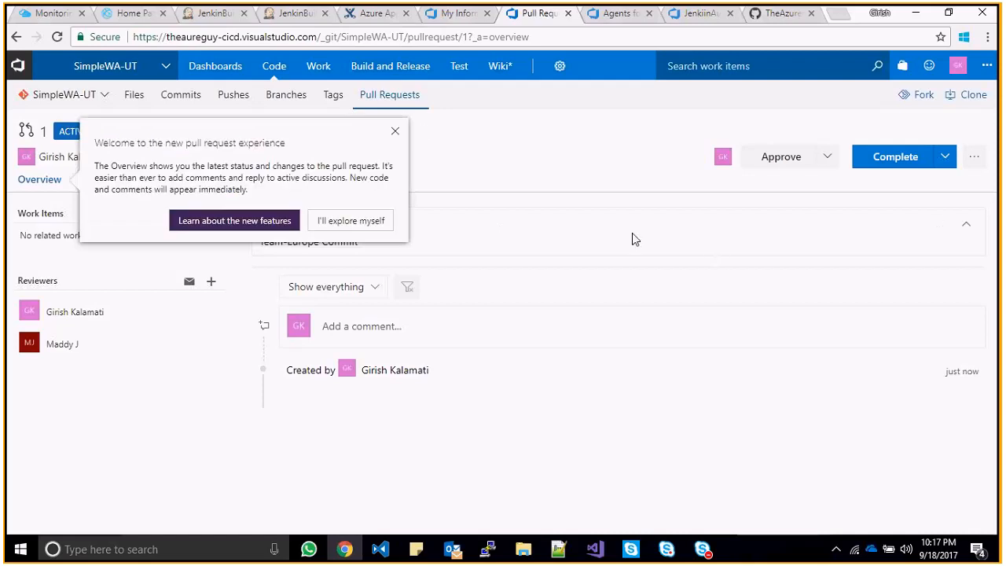
- Dismiss the welcome message and review the pull request's Updates, Commits and Files
click(395, 130)
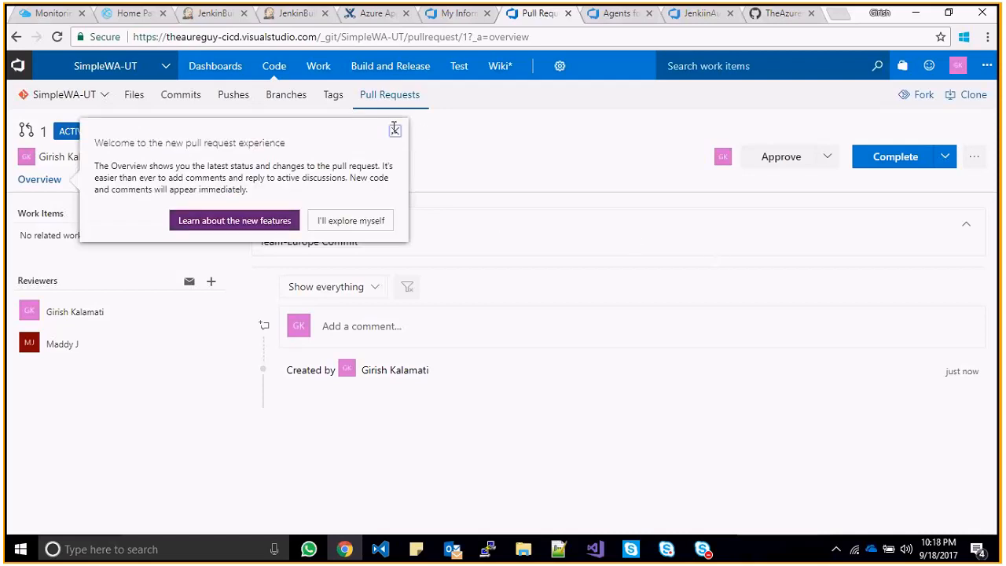
click(827, 160)
click(568, 165)
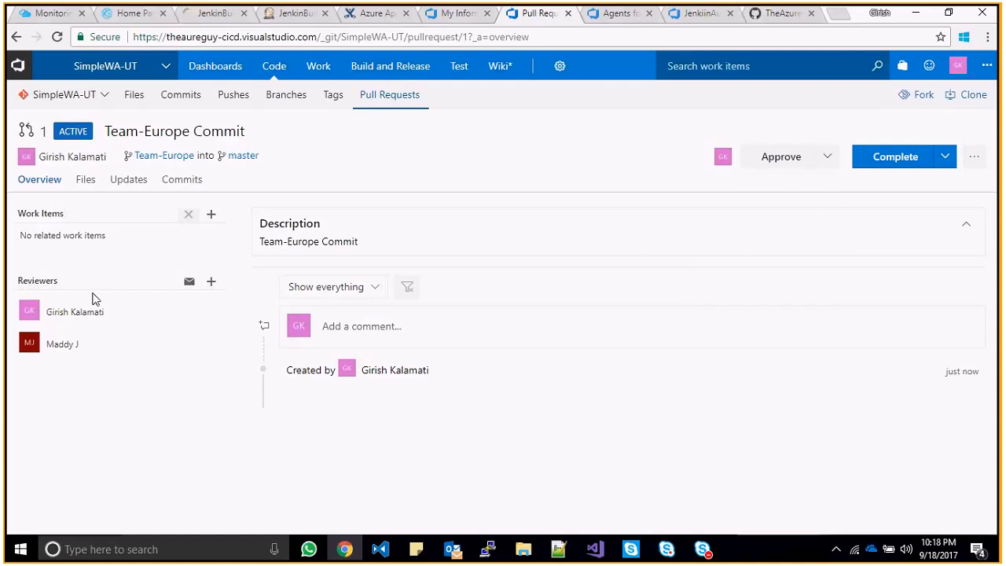
click(114, 184)
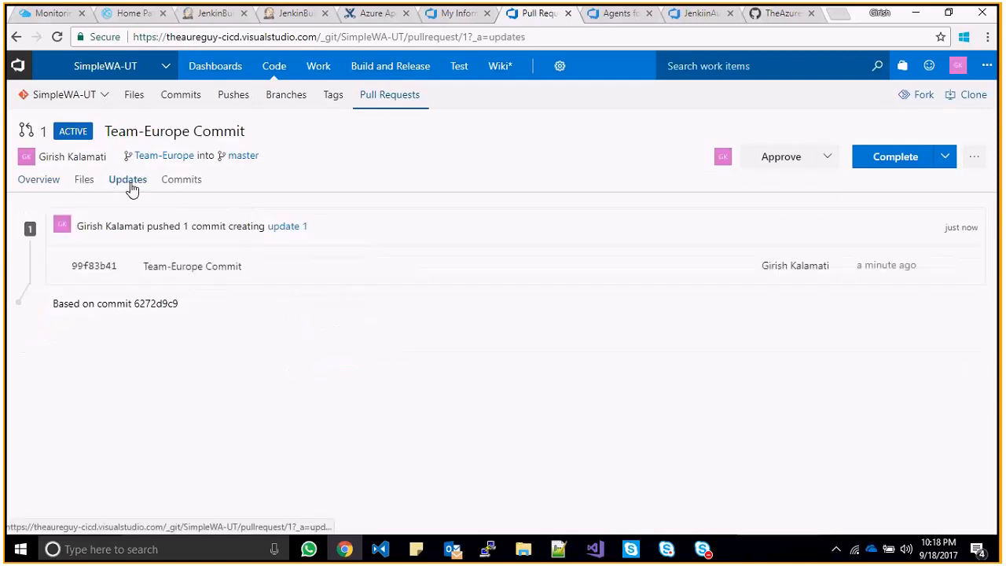
click(167, 180)
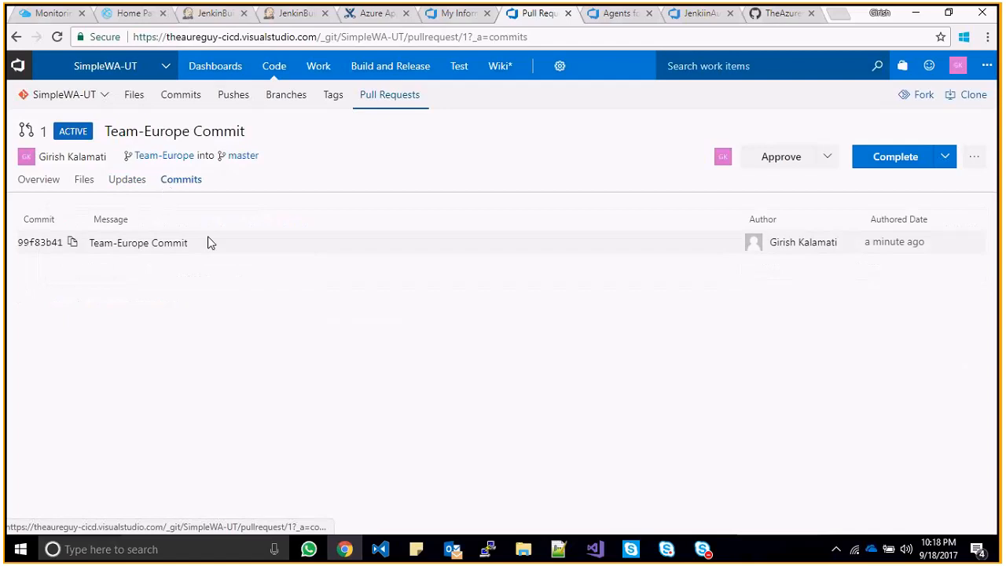
click(84, 179)
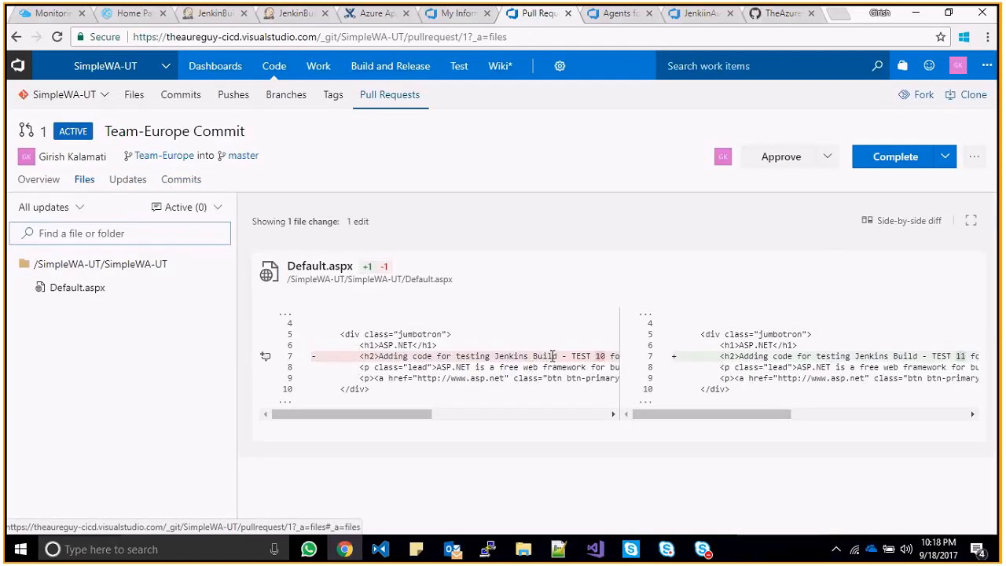
- Comment 'Add WorkItem from nexxt time' on line 7 of Default.aspx
click(266, 359)
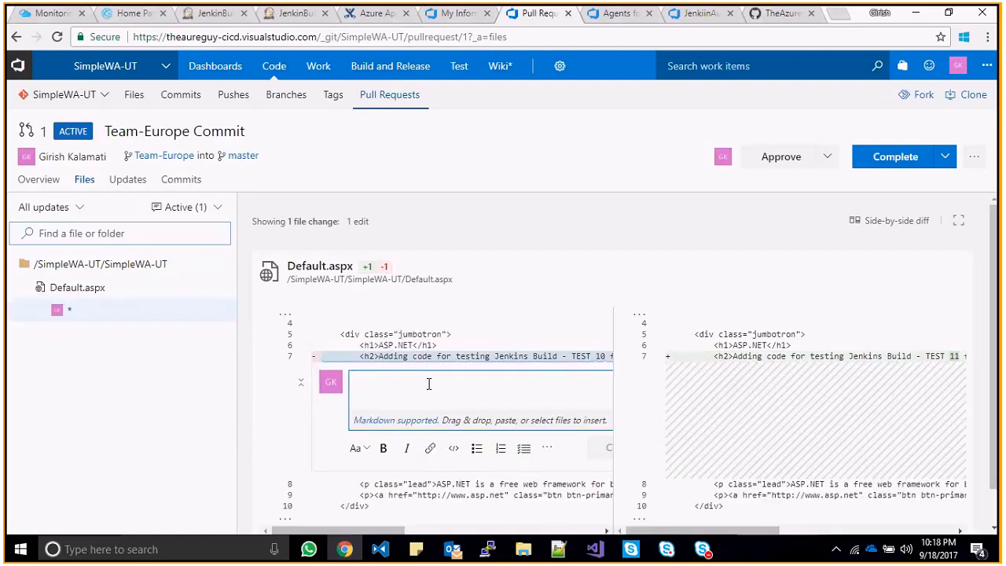
text(Add)
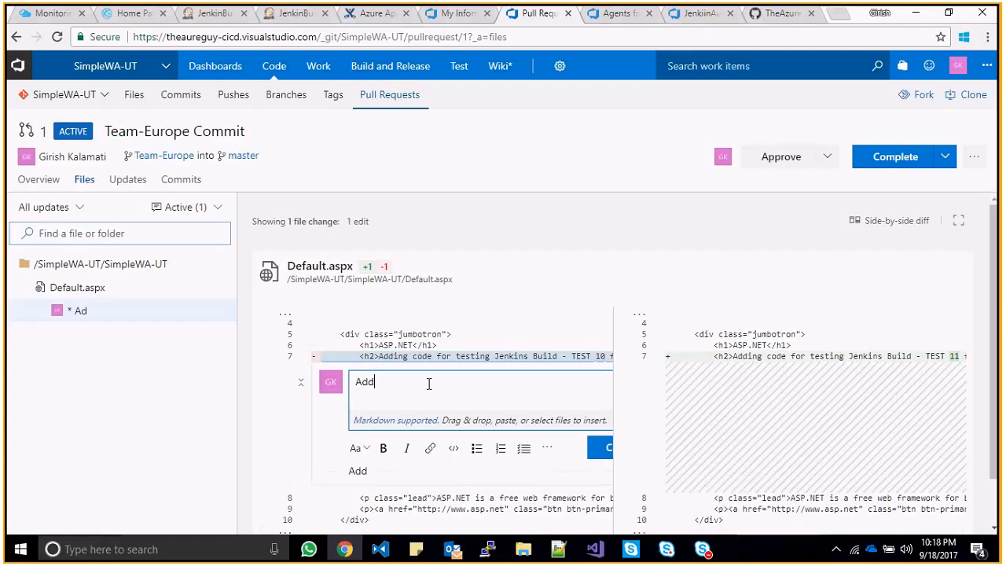
text(ed WorkIte)
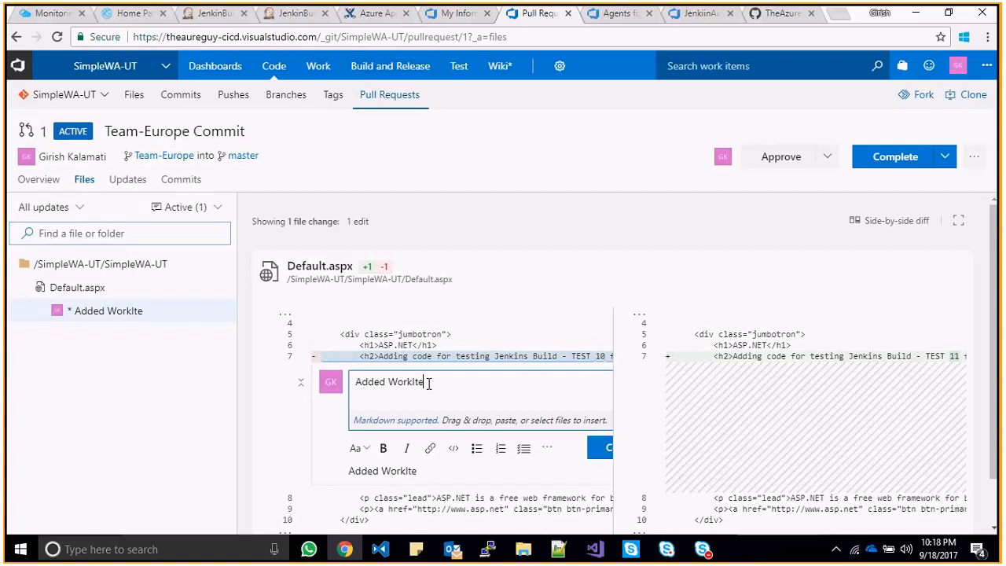
text(m)
key(BackSpace)
key(BackSpace)
click(428, 382)
text(from ne)
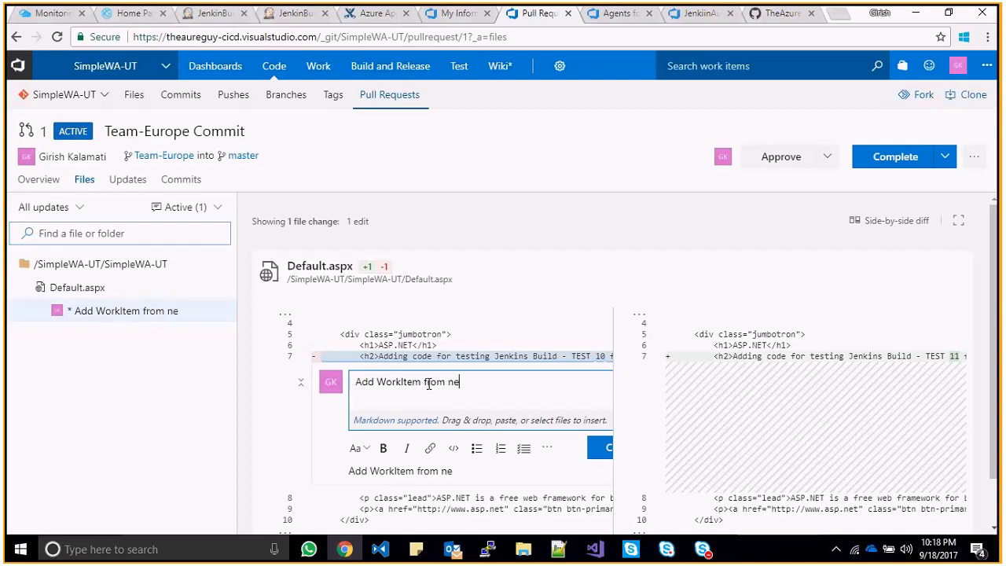
text(xxt time)
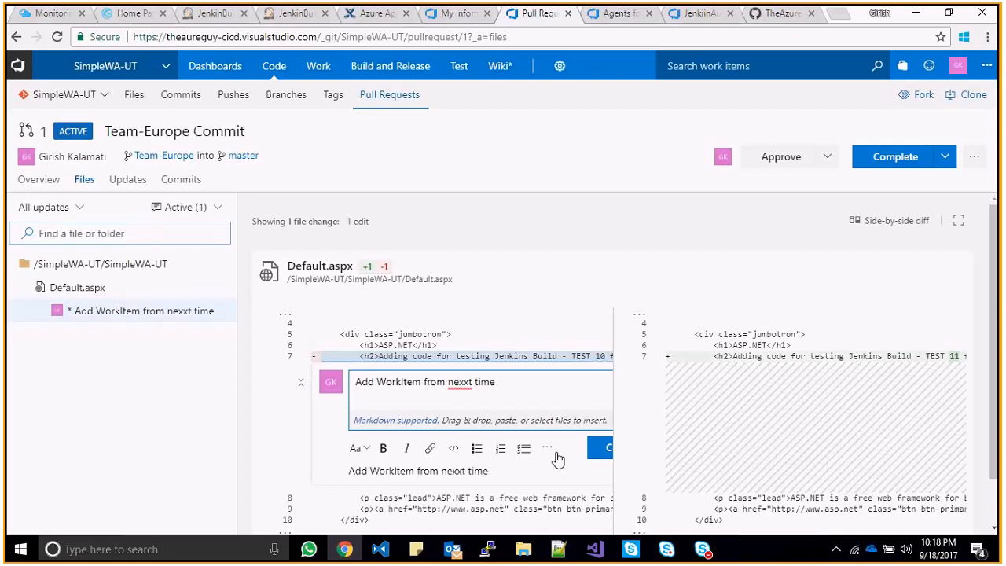
click(602, 450)
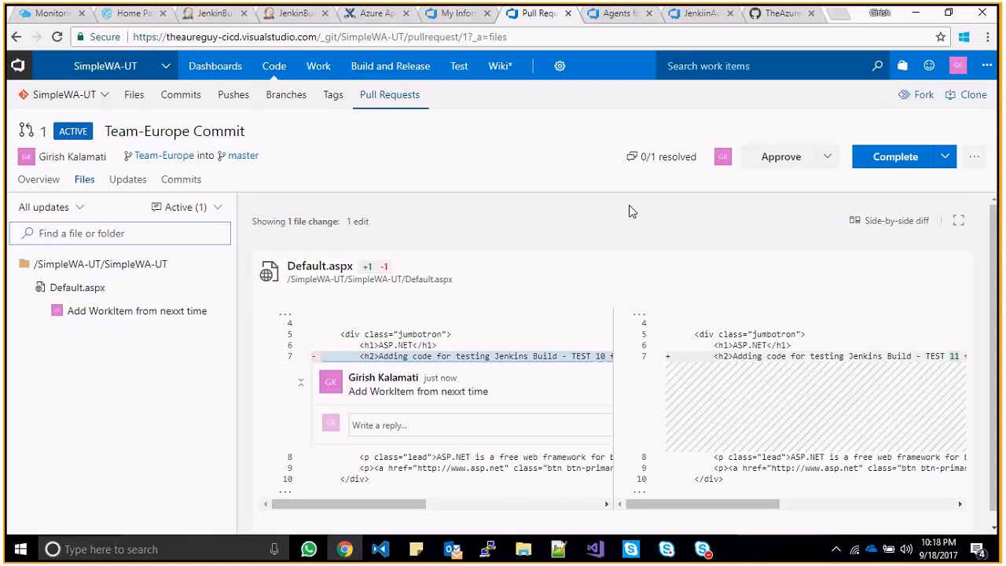
- Reply 'ok ack' to the line 7 comment
click(407, 426)
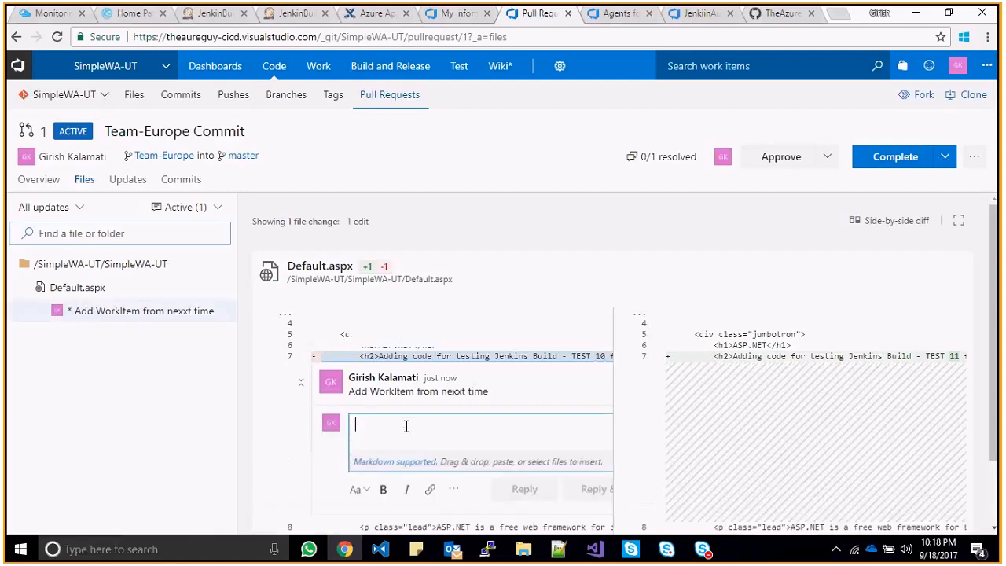
text(ok)
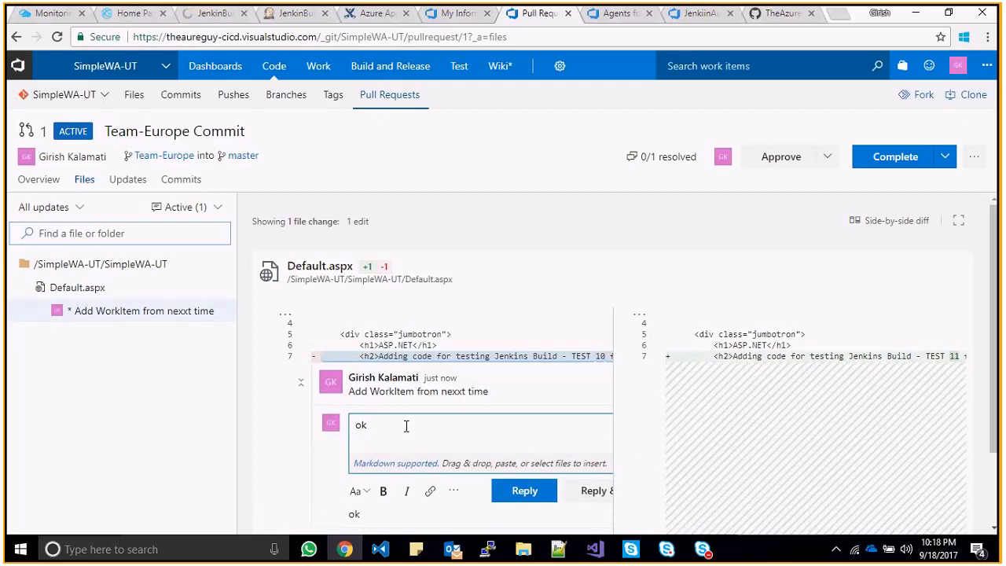
text( acjk)
key(BackSpace)
key(BackSpace)
click(525, 491)
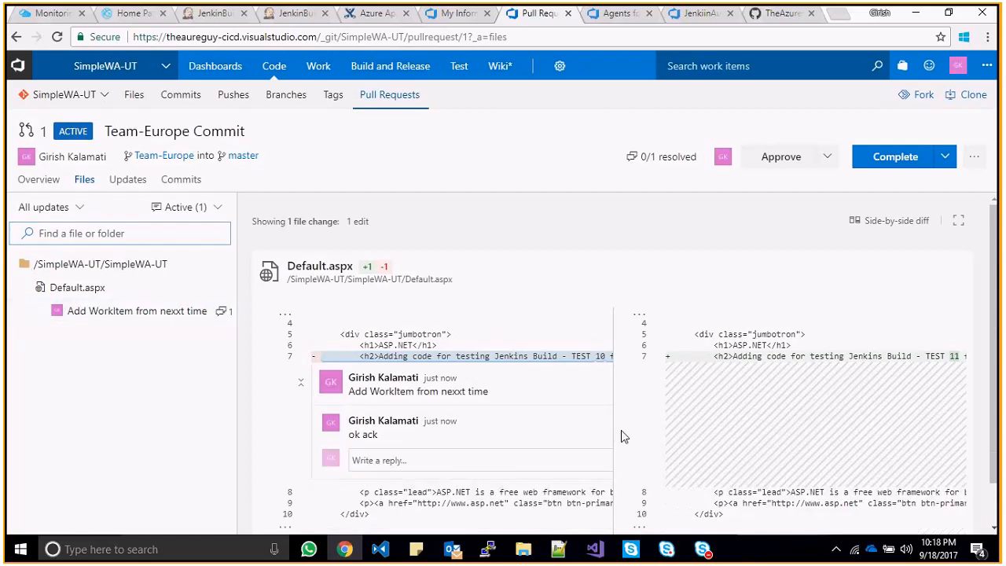
- Approve pull request 1 and complete the merge into master, keeping the Team-Europe branch
click(827, 159)
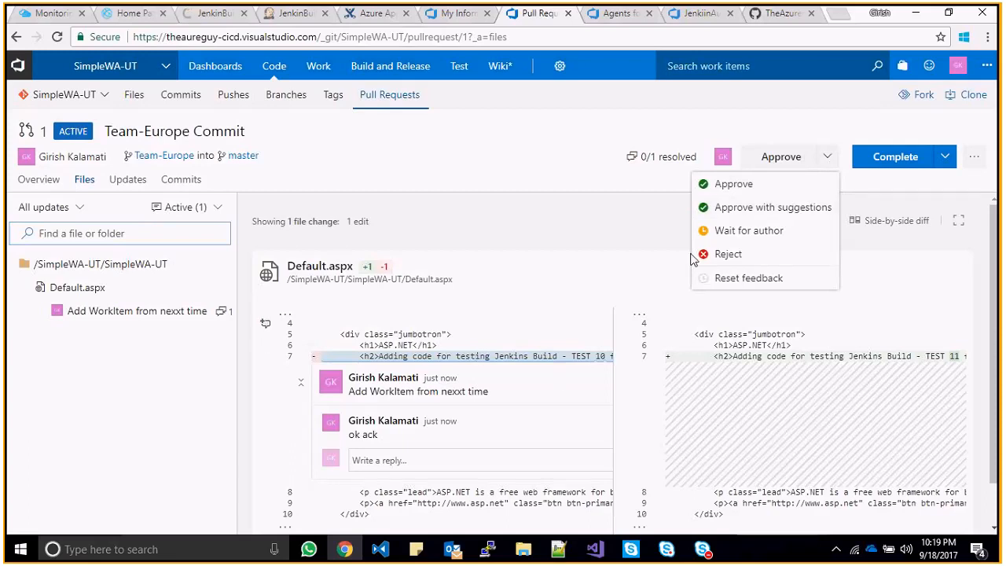
click(788, 189)
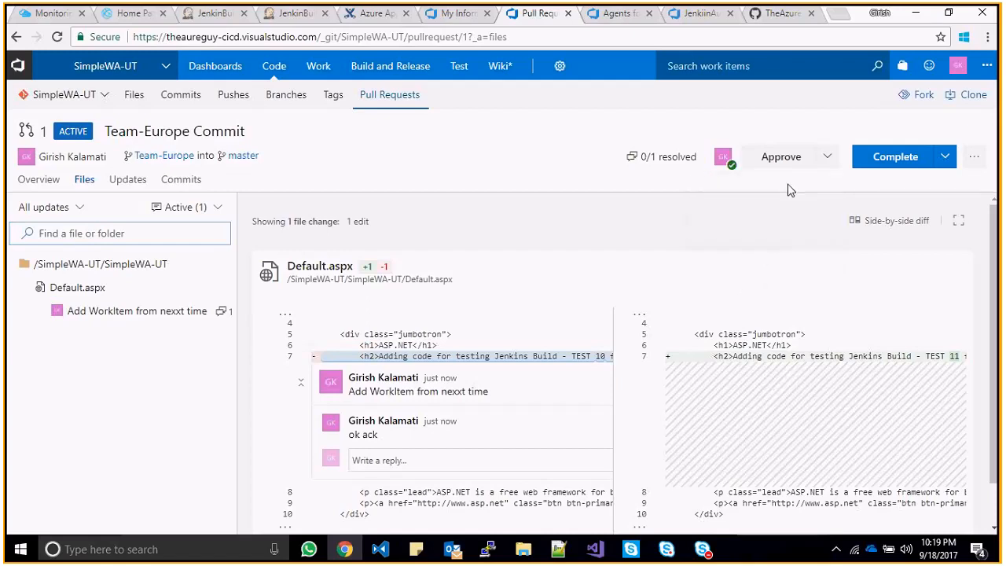
click(943, 160)
click(870, 185)
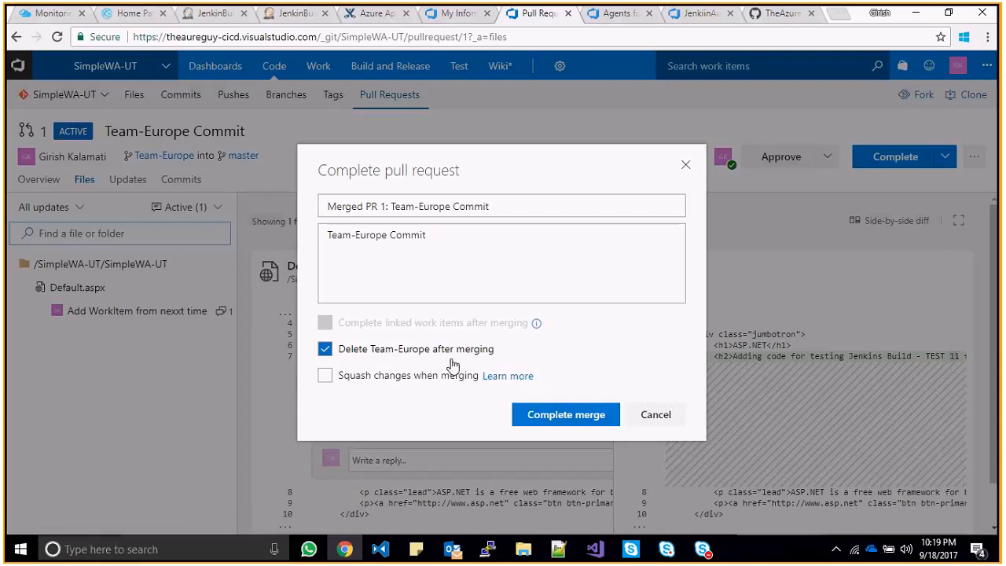
click(327, 354)
click(548, 416)
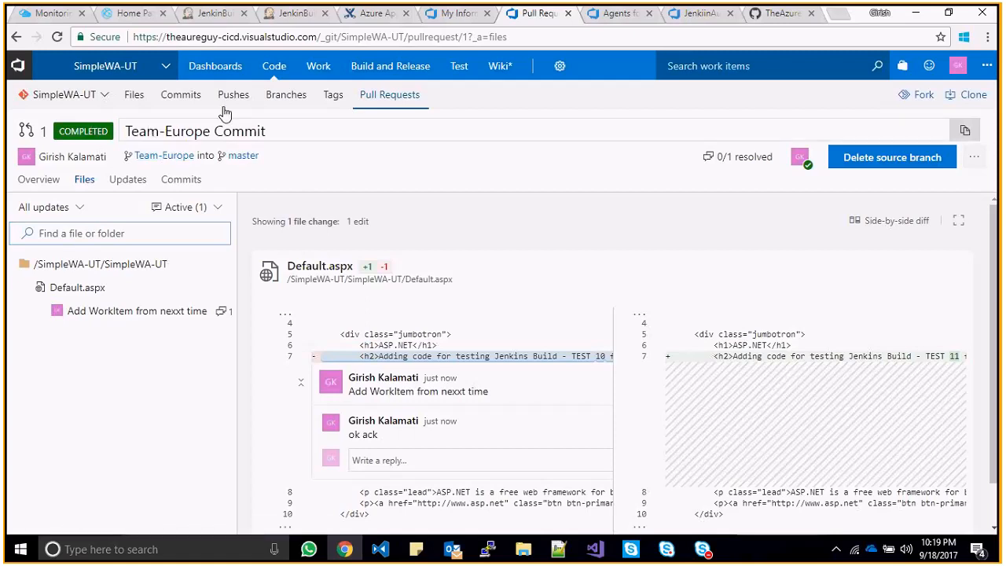
- Open master's SimpleWA-UT/Default.aspx and highlight the merged 'TEAM-Europe Branch' text on line 7
click(243, 161)
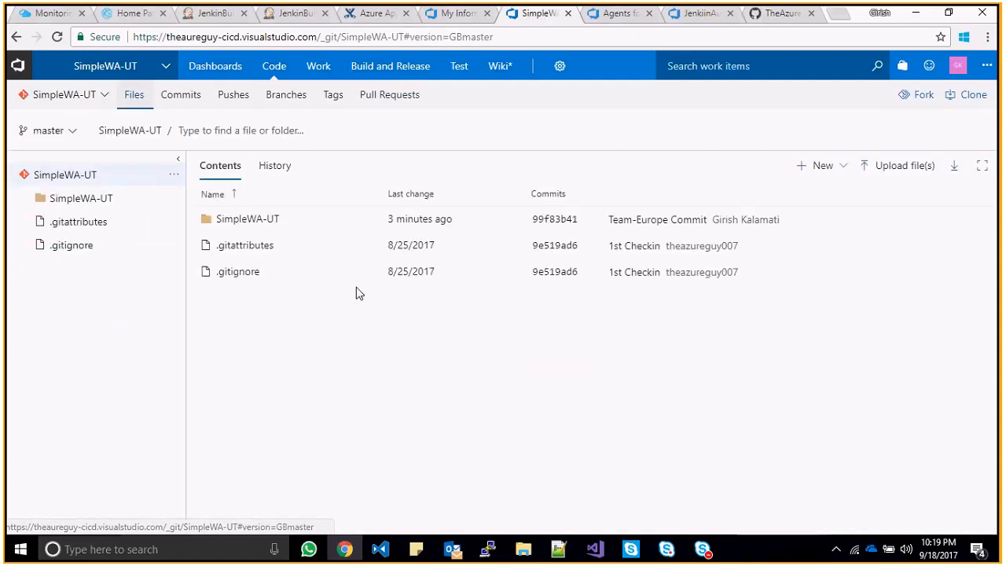
click(26, 200)
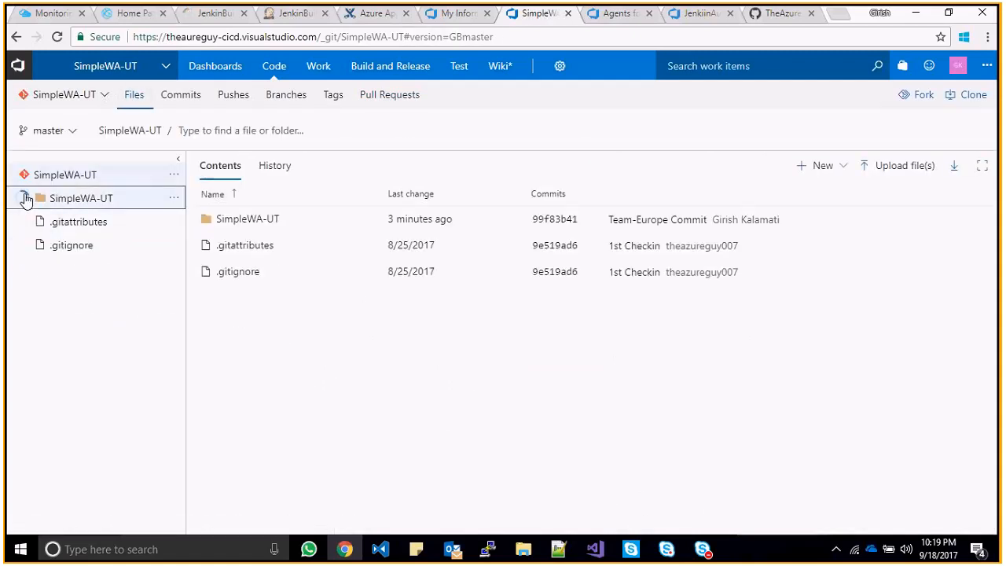
click(43, 222)
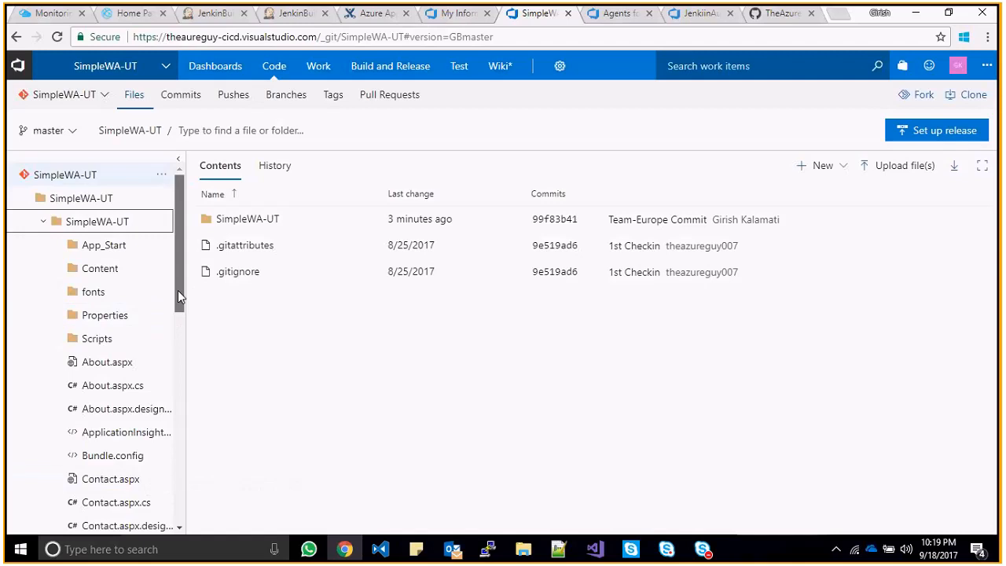
drag(178, 290, 178, 331)
click(118, 439)
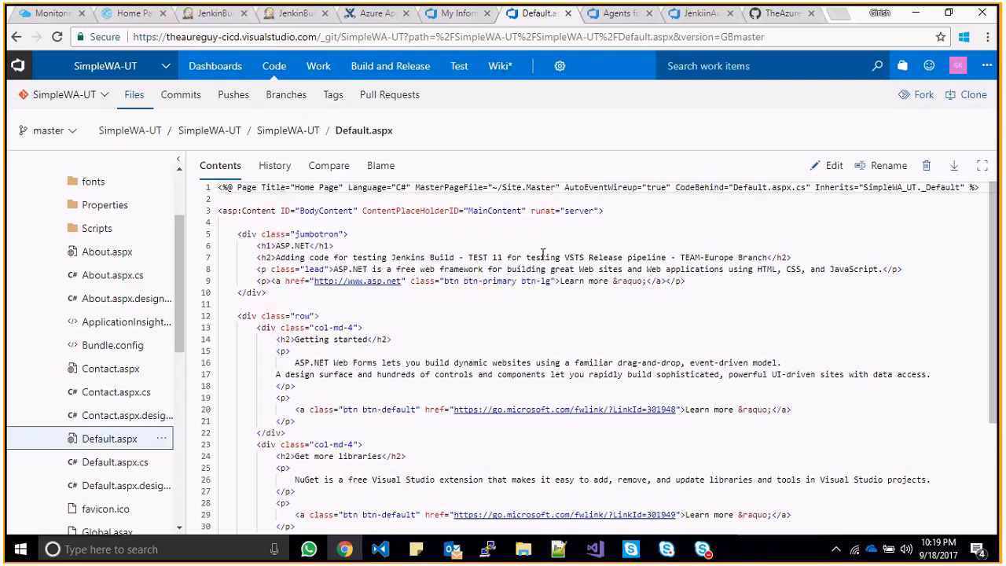
drag(468, 257, 791, 257)
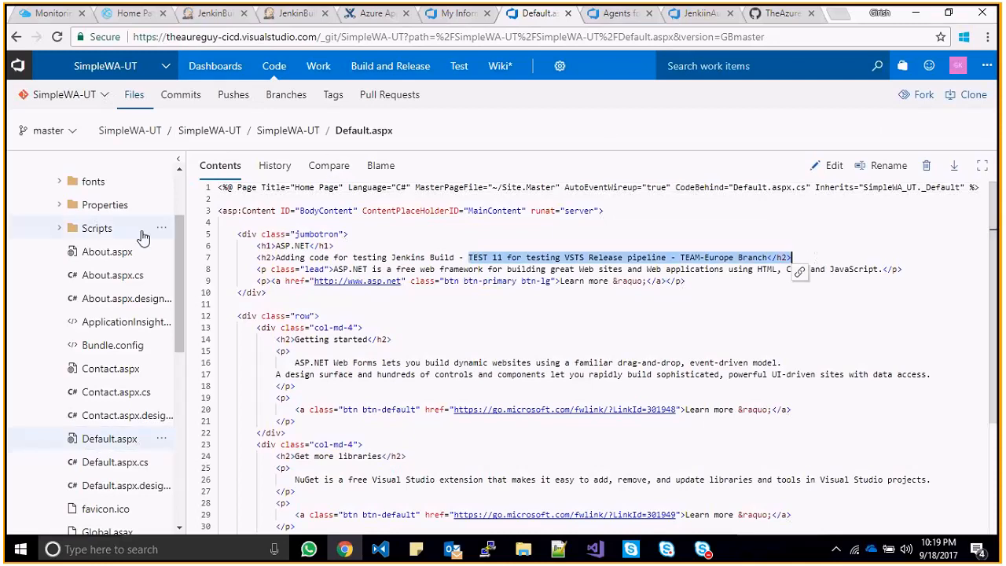
mouse_move(269, 73)
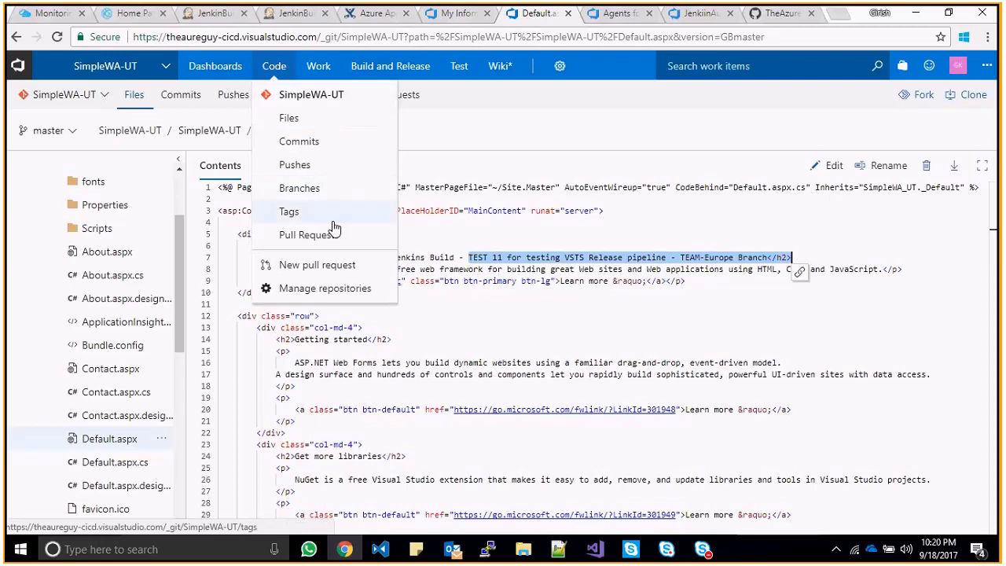
- Go to the project's Work backlogs and switch the stories view to the Board
mouse_move(327, 75)
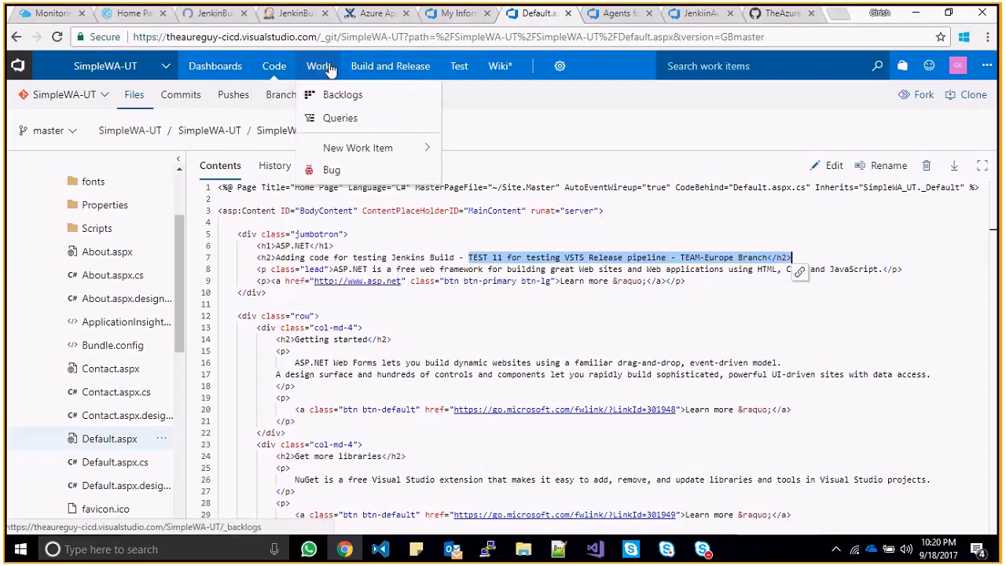
click(329, 74)
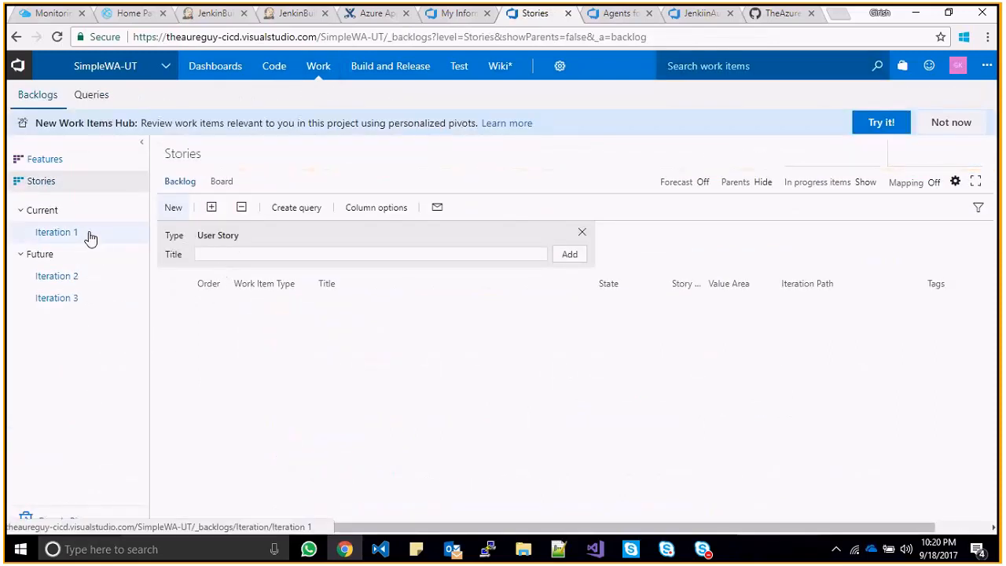
mouse_move(385, 68)
click(221, 182)
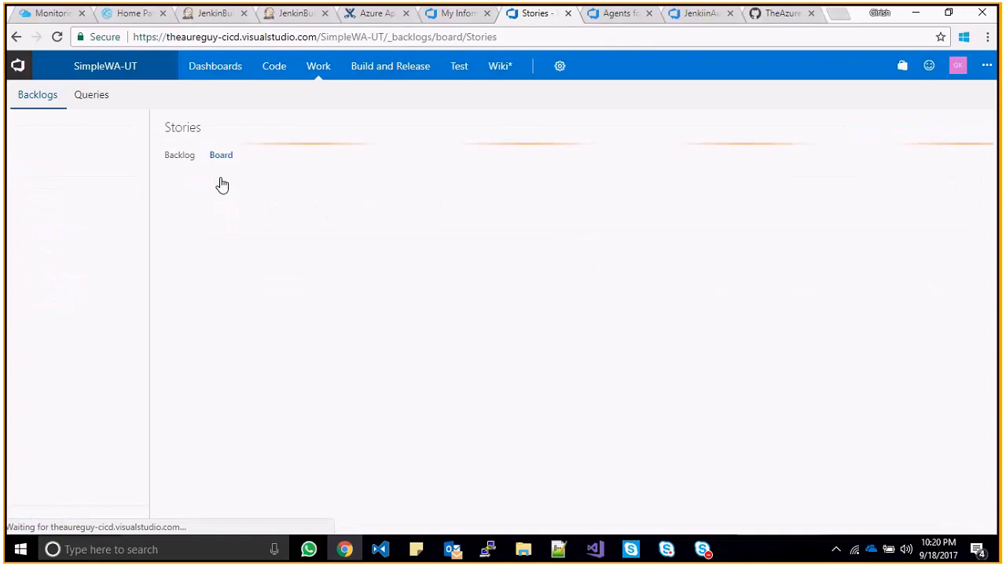
- Try adding new story cards, discard each empty one, and dismiss the New Work Items Hub offer
click(175, 233)
click(322, 335)
click(195, 234)
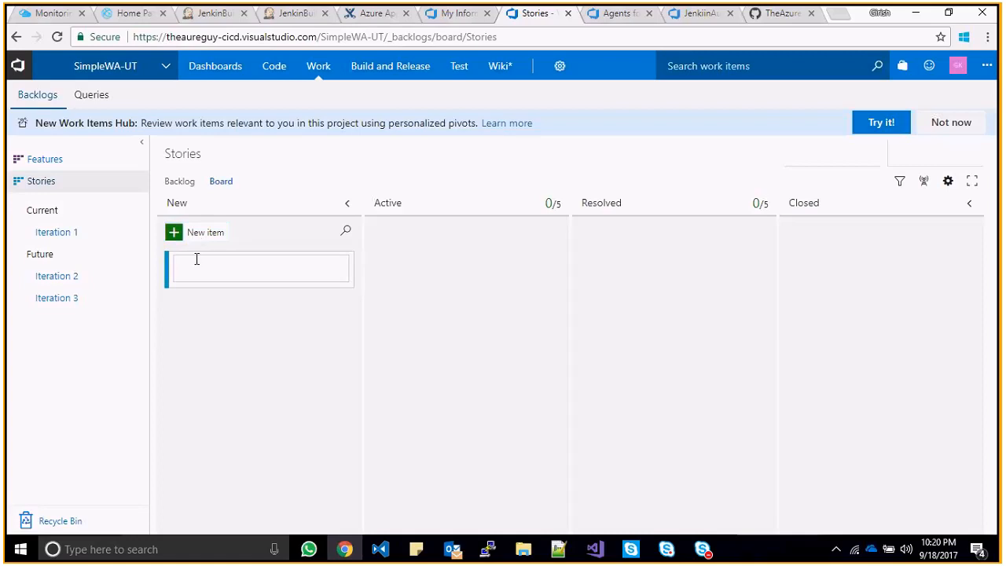
click(262, 388)
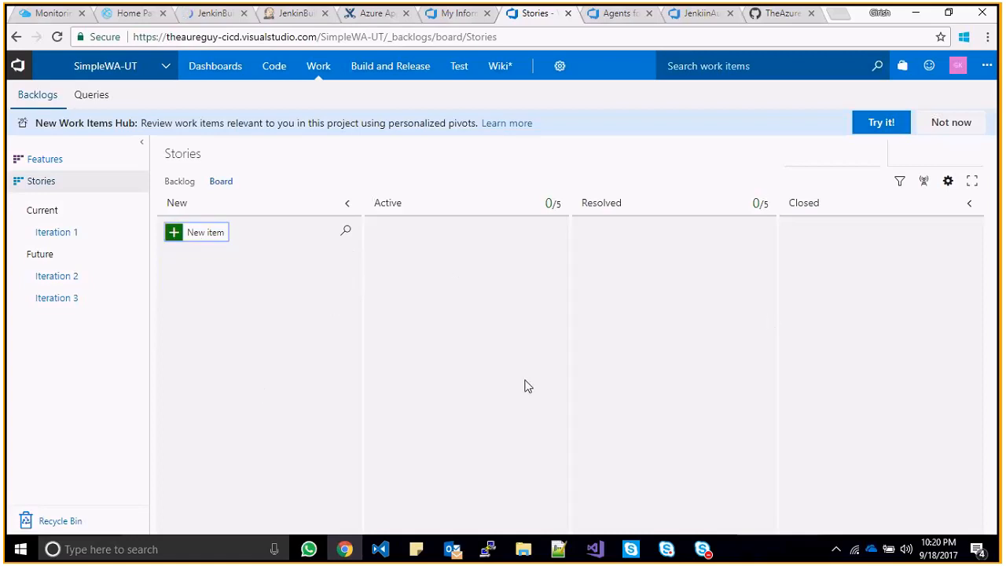
click(296, 304)
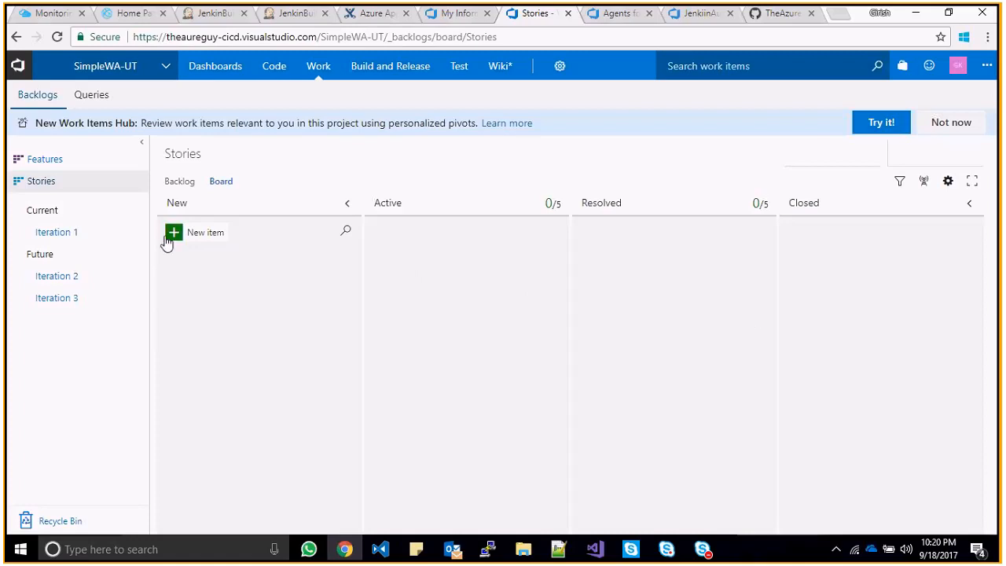
click(174, 236)
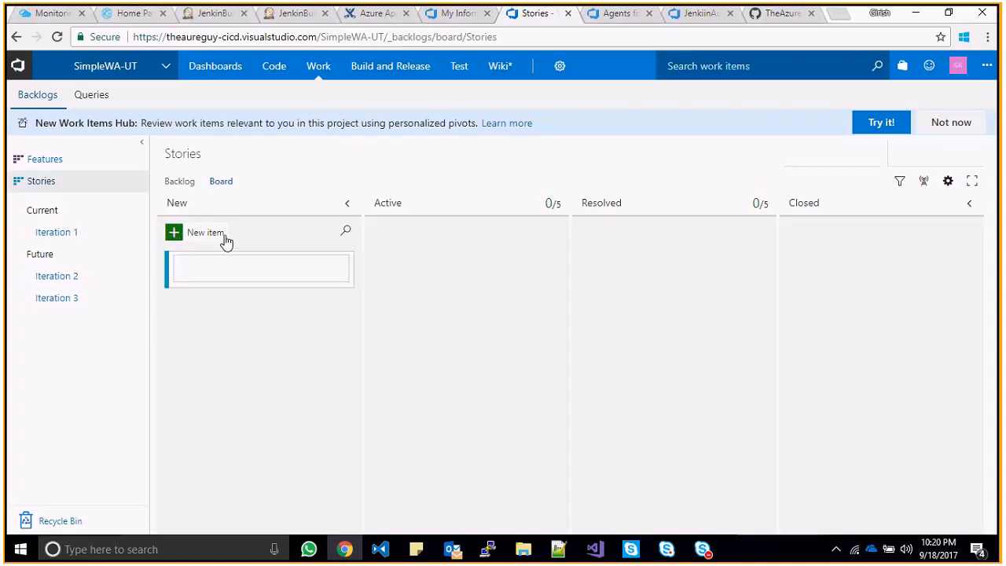
key(Escape)
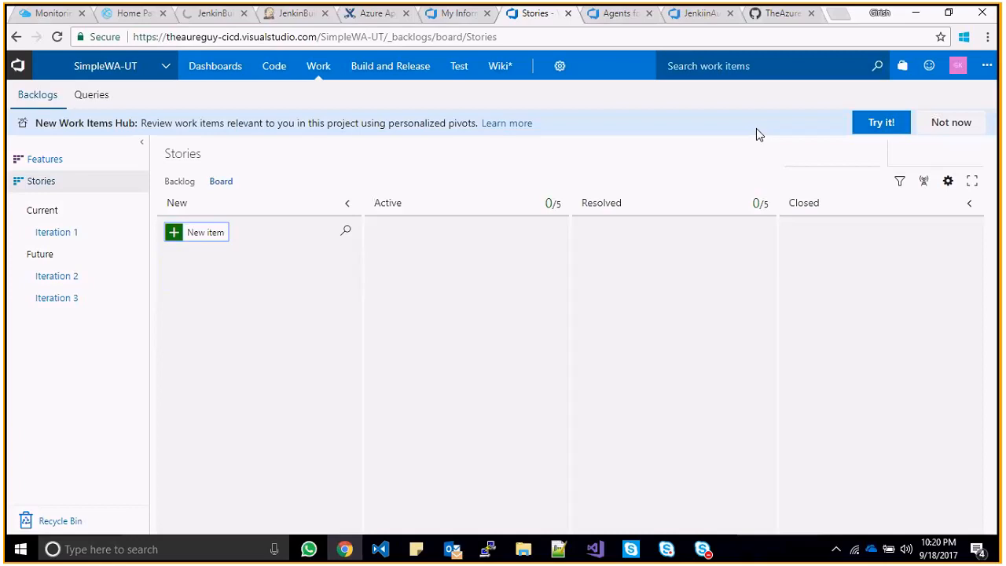
click(940, 122)
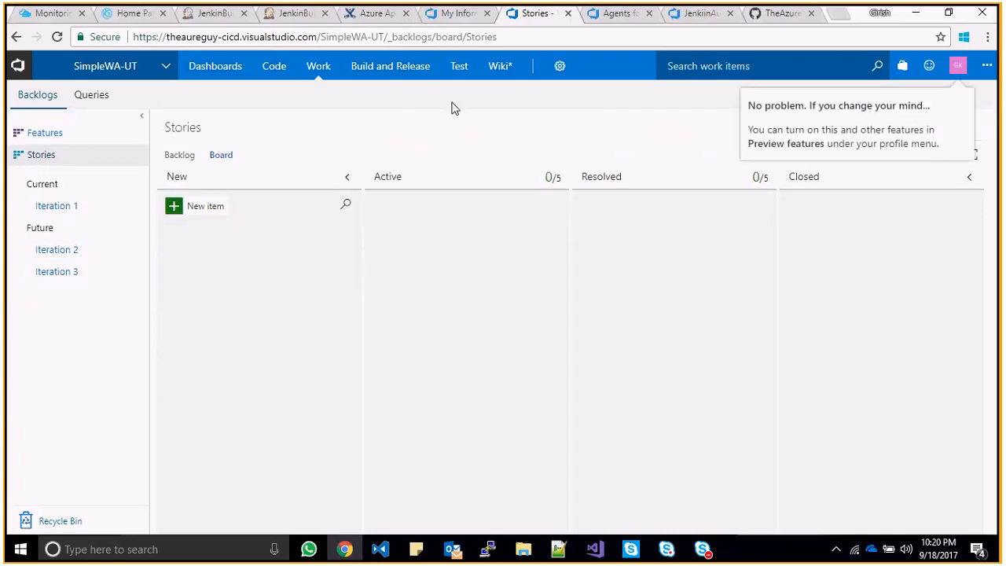
- Visit the Test Machines page, then create the project wiki with a blank new page
mouse_move(459, 72)
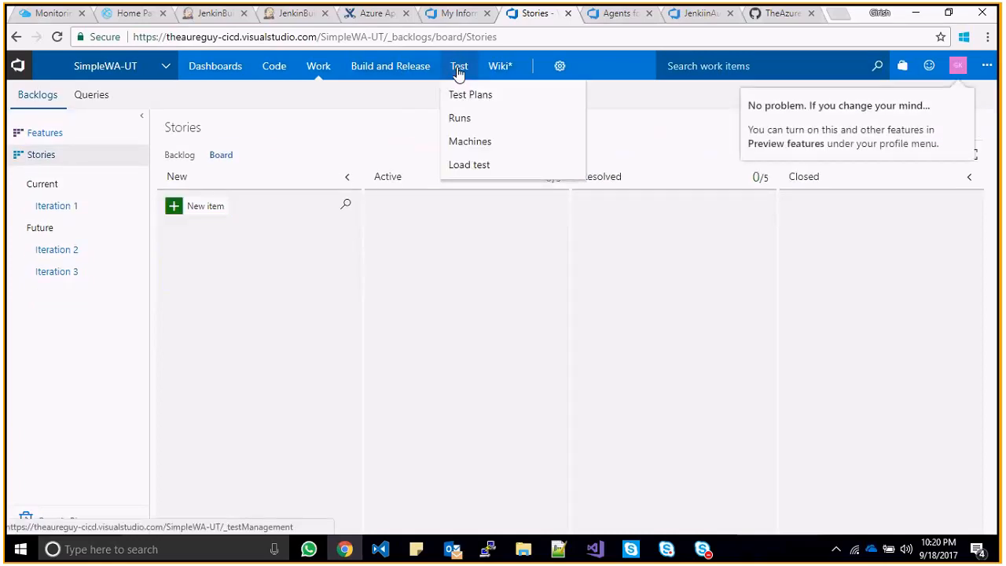
click(472, 141)
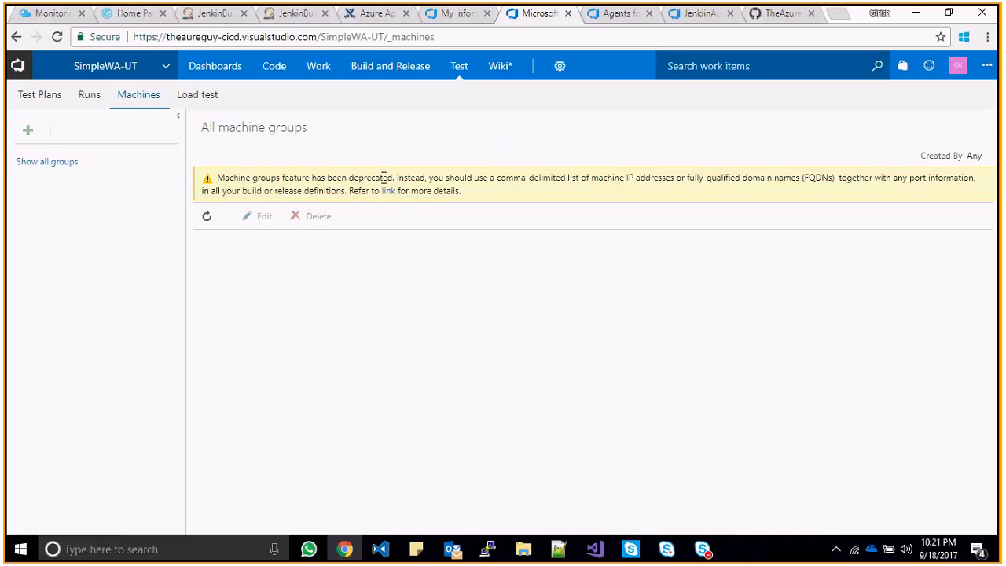
click(522, 69)
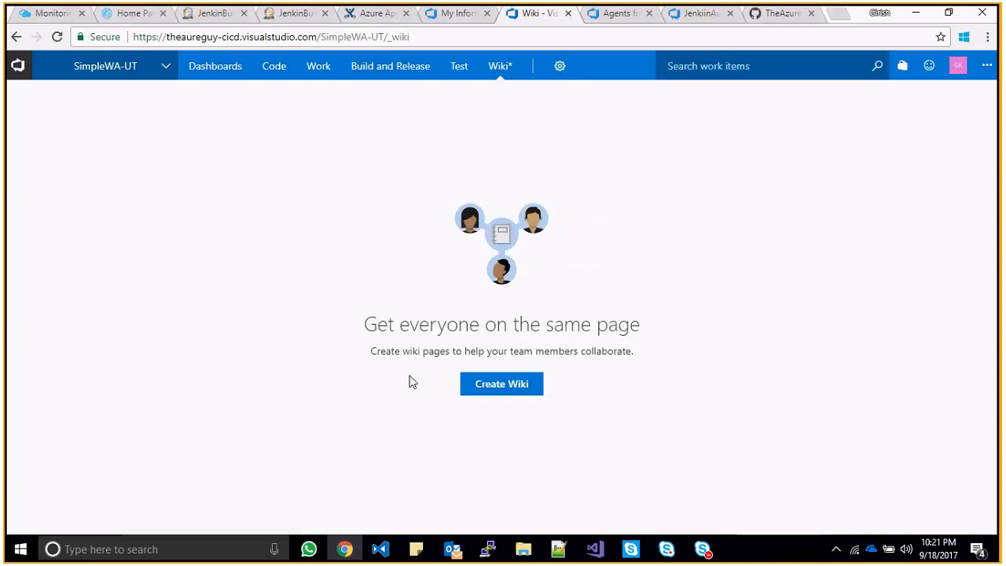
click(480, 394)
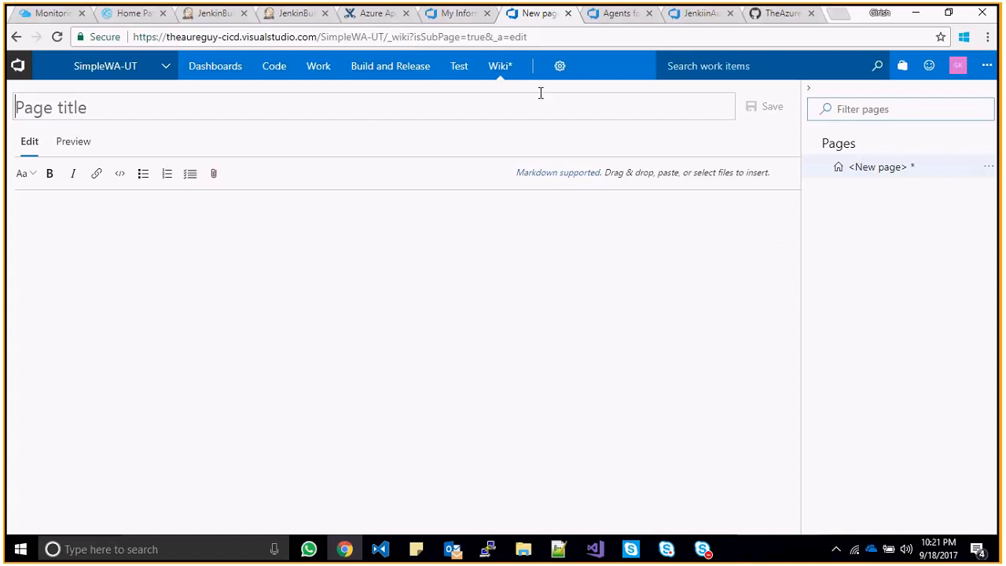
click(563, 76)
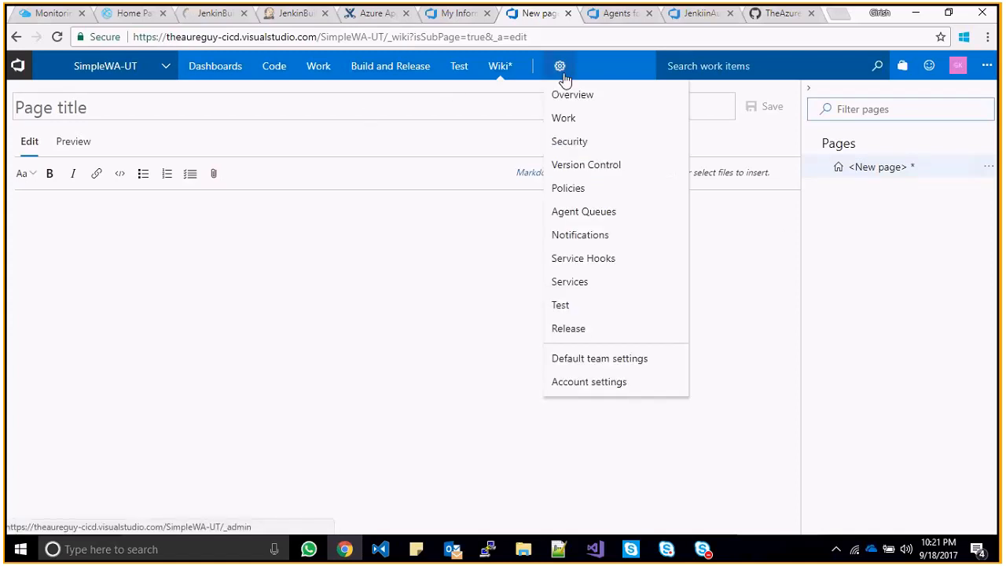
- Close GitHub's clone panel, then go from the profile page to the Marketplace and scroll its apps
click(777, 13)
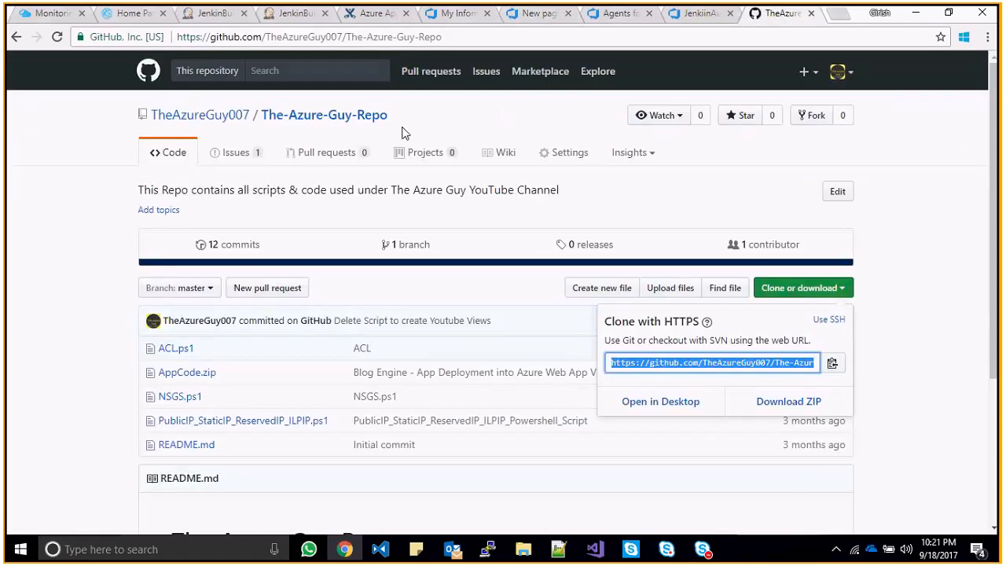
key(Escape)
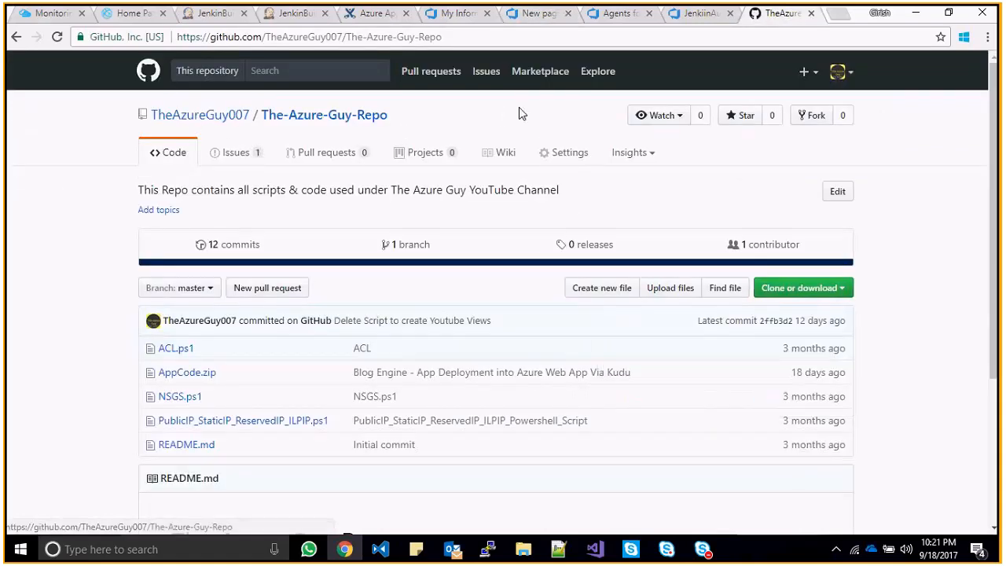
click(229, 119)
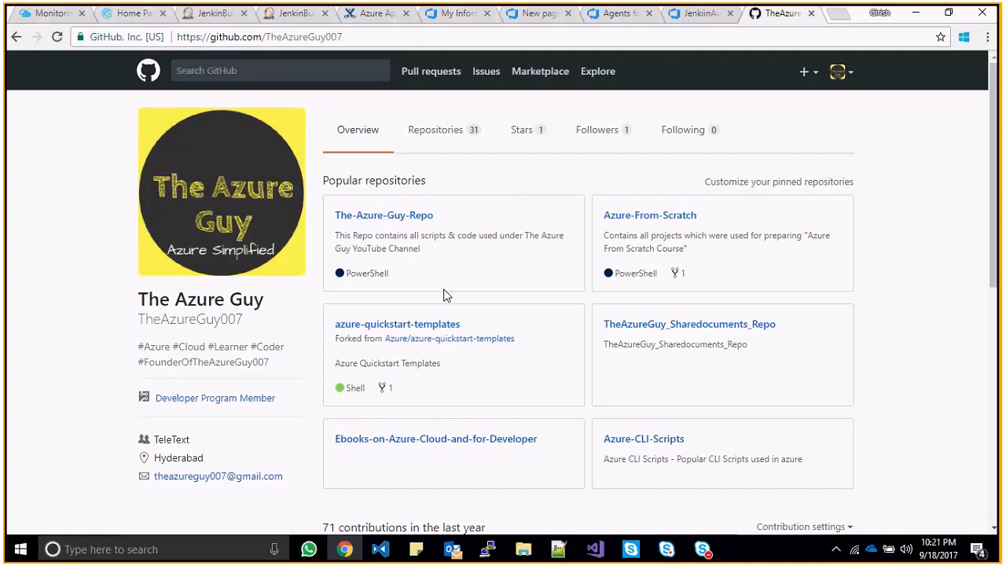
click(545, 74)
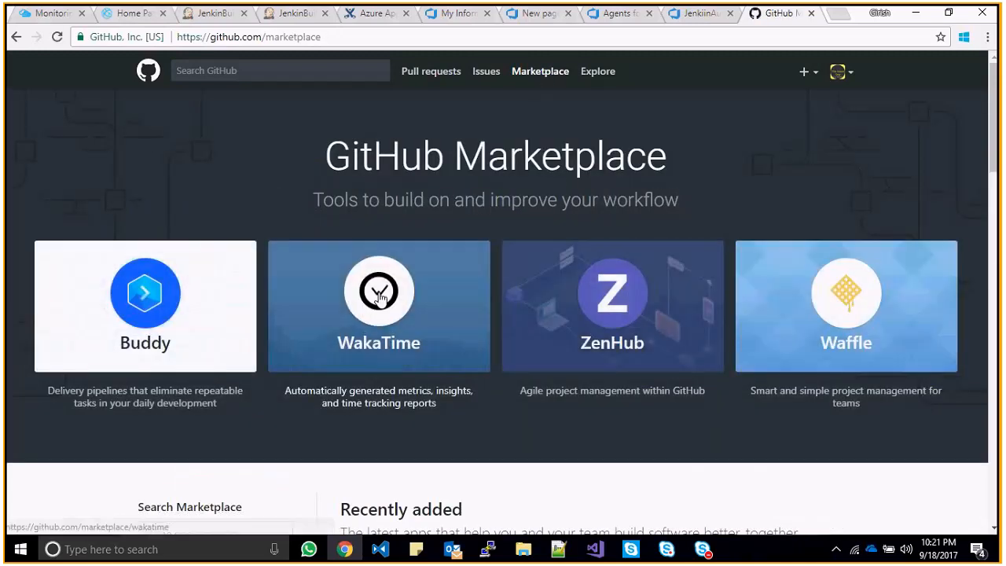
scroll(993, 227, down, 3)
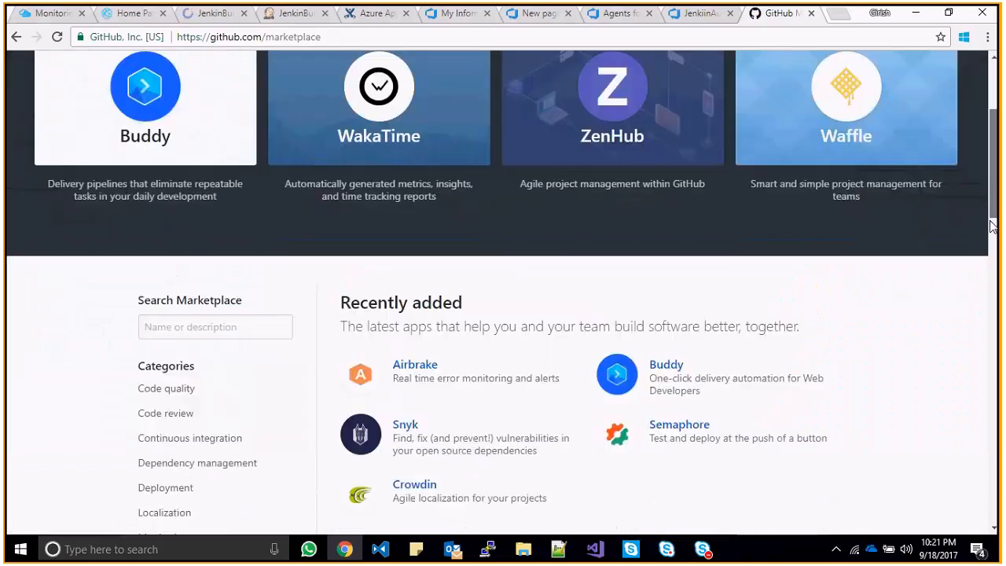
drag(993, 226, 995, 121)
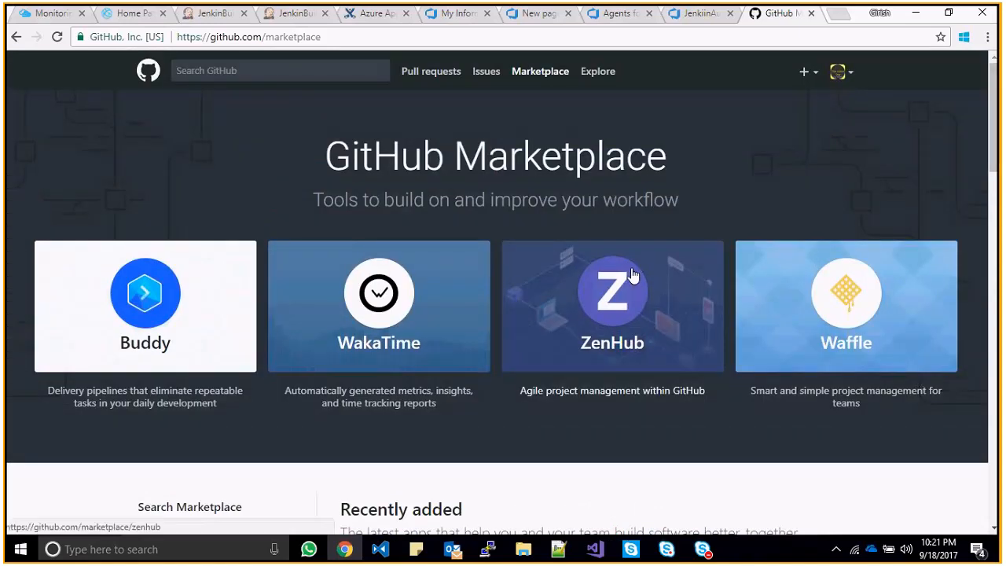
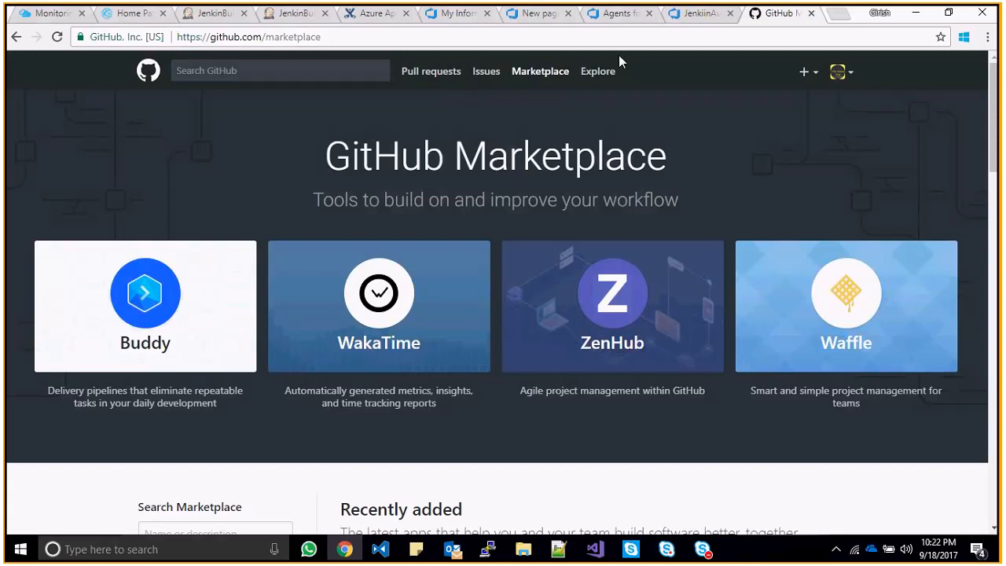
- Browse the SimpleWA-UT repository files in VSTS, then return to Default.aspx in Visual Studio
click(541, 23)
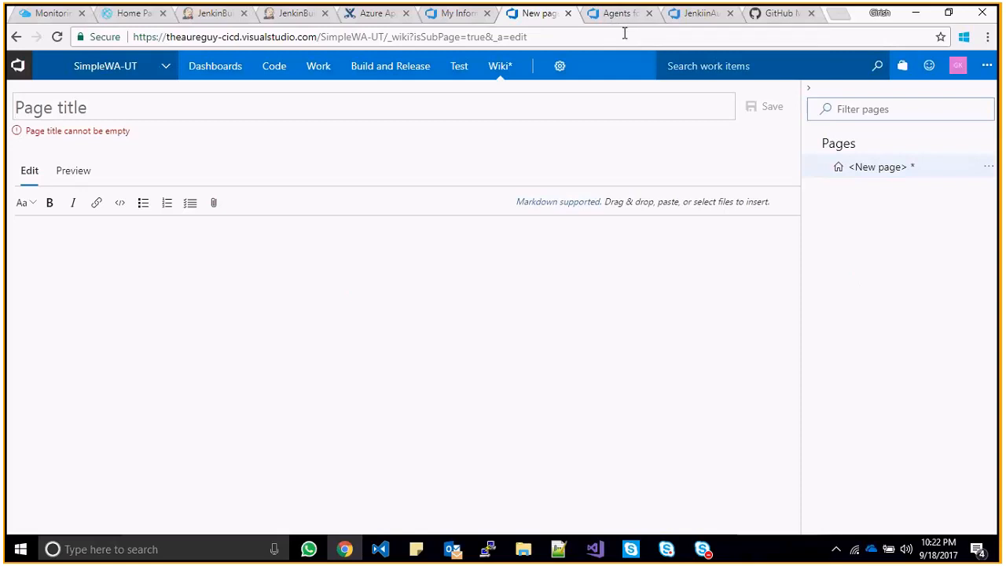
mouse_move(224, 78)
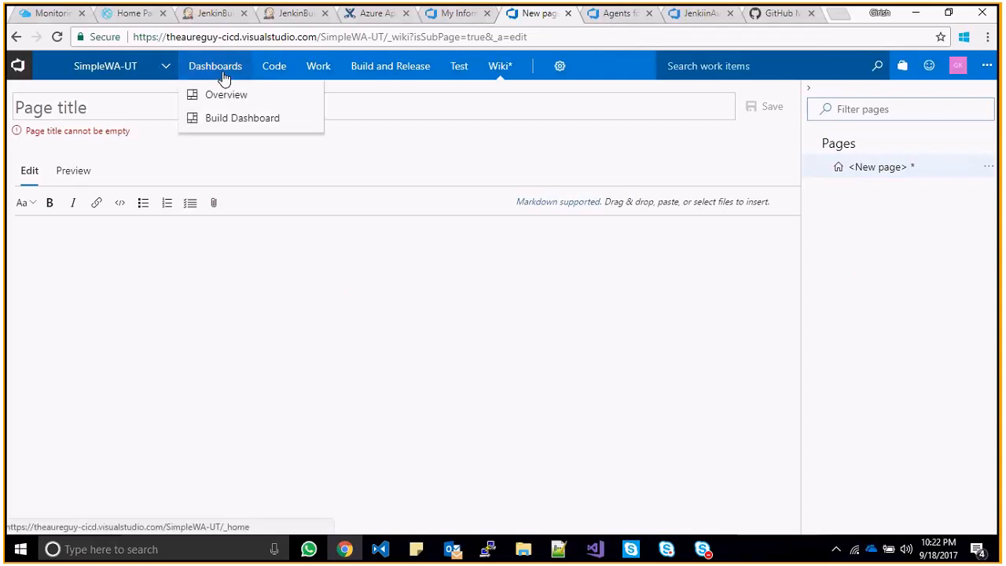
mouse_move(275, 75)
mouse_move(571, 88)
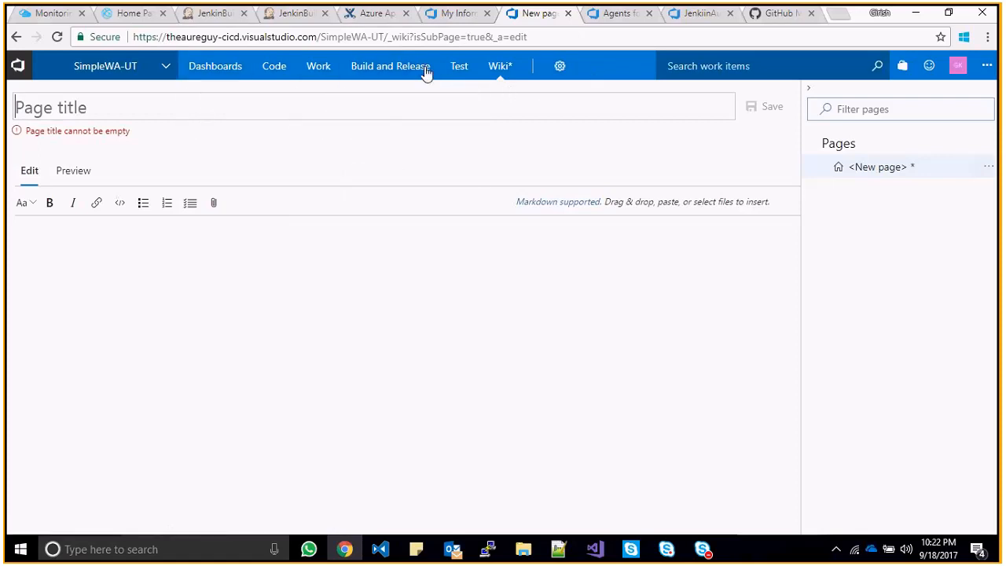
click(276, 69)
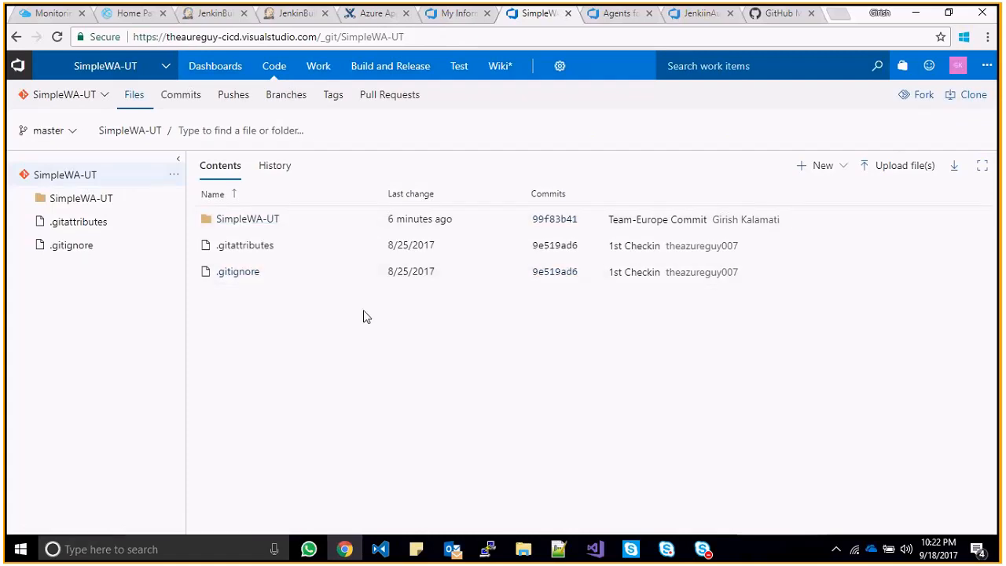
click(597, 548)
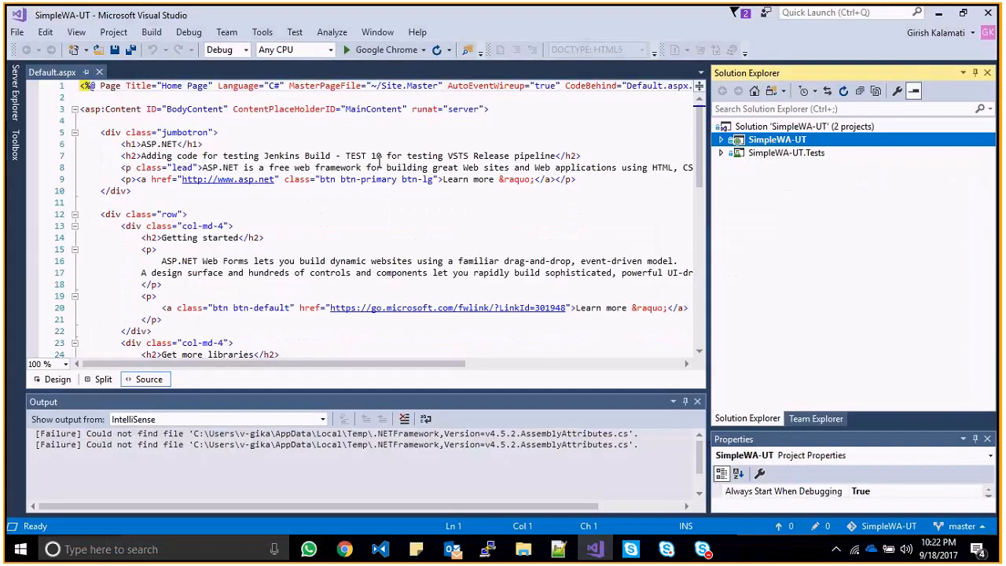
- Change the Default.aspx heading's number from TEST 10 to TEST 12
click(382, 156)
key(BackSpace)
text(2)
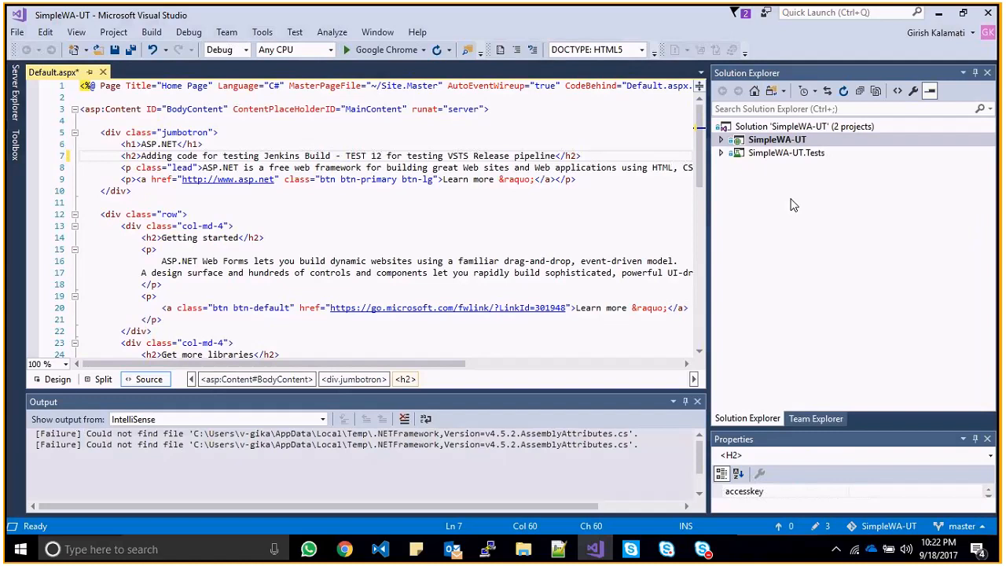
- Check the connected projects in Team Explorer, then return to Solution Explorer and select the solution
click(816, 418)
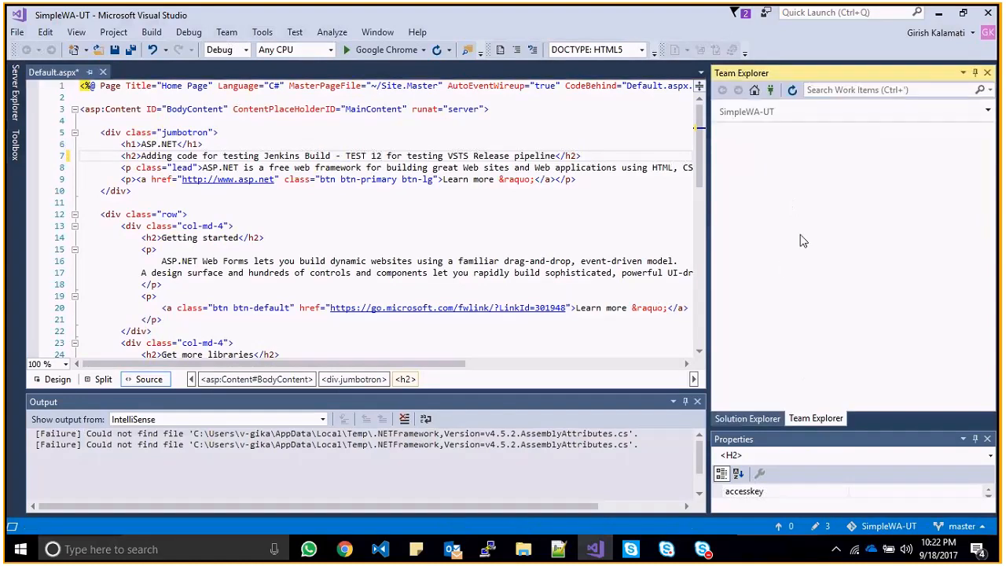
click(771, 92)
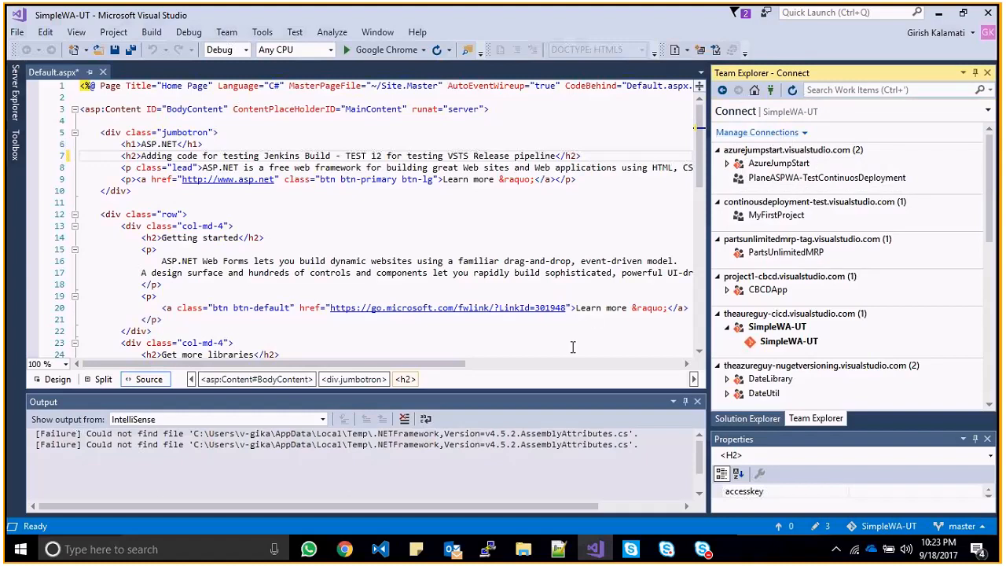
drag(993, 171, 747, 420)
click(747, 420)
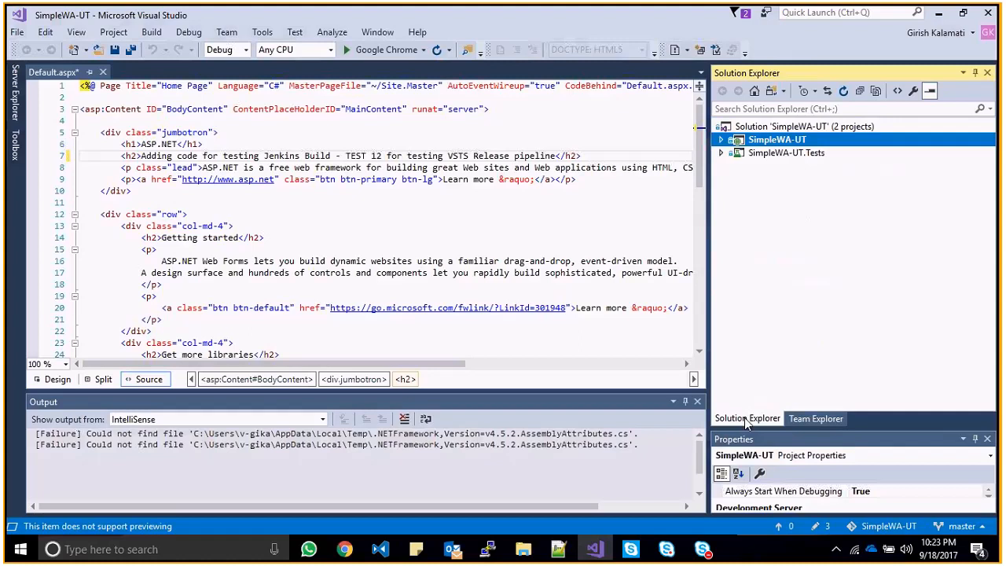
click(778, 127)
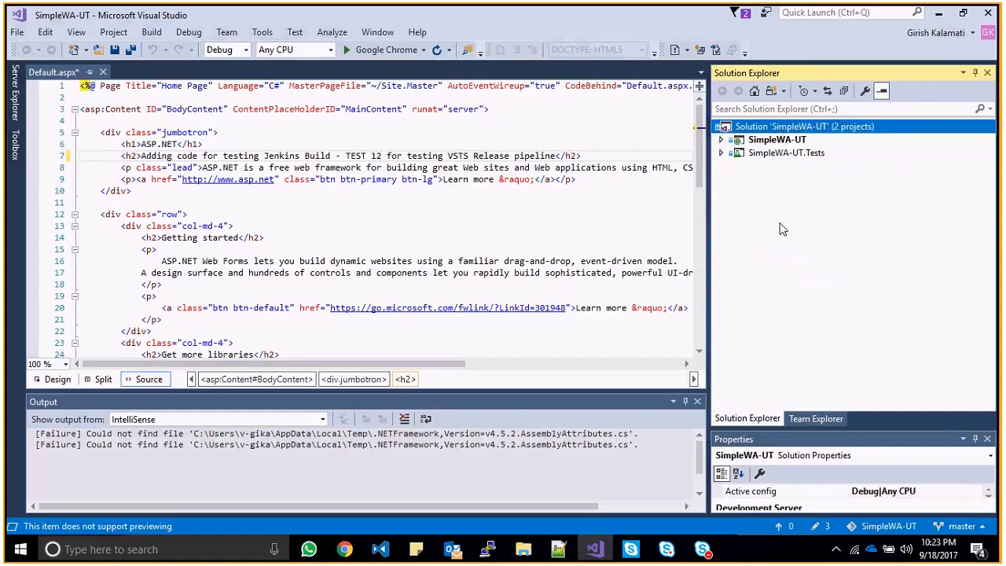
- Insert '/jenkin' after VSTS in the heading, then open the solution's context menu
click(386, 156)
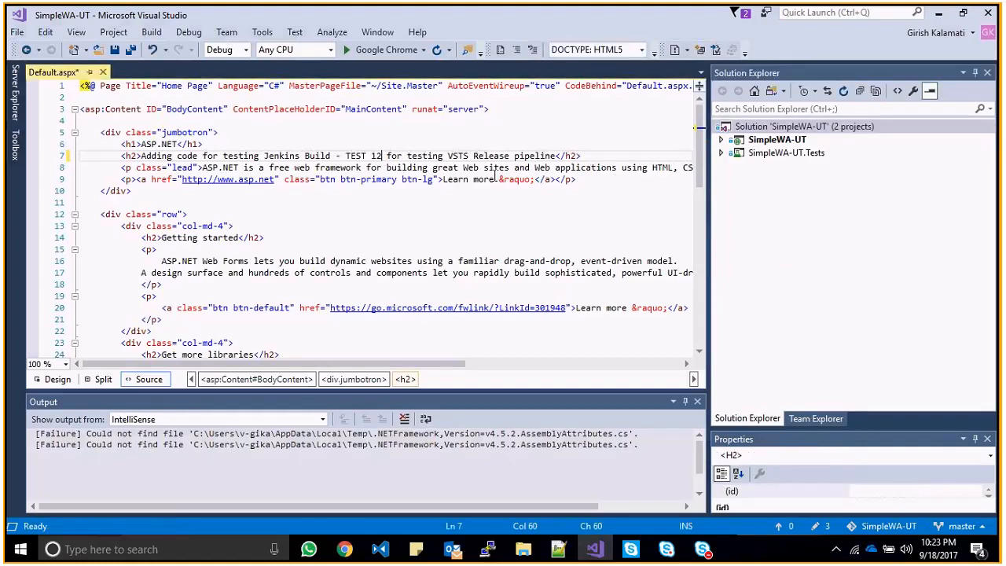
click(470, 156)
text(VSTS/jenk)
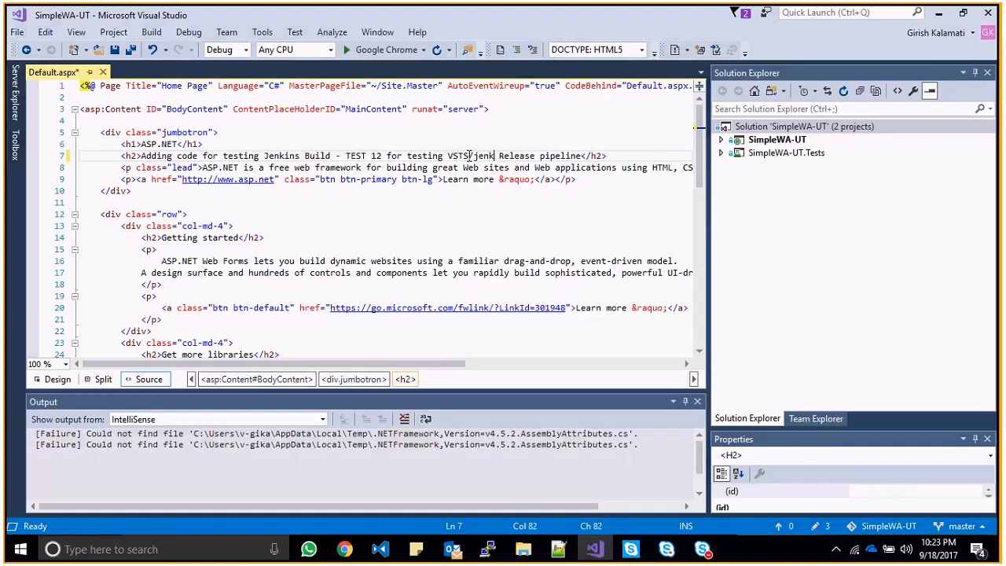
text(in)
click(738, 128)
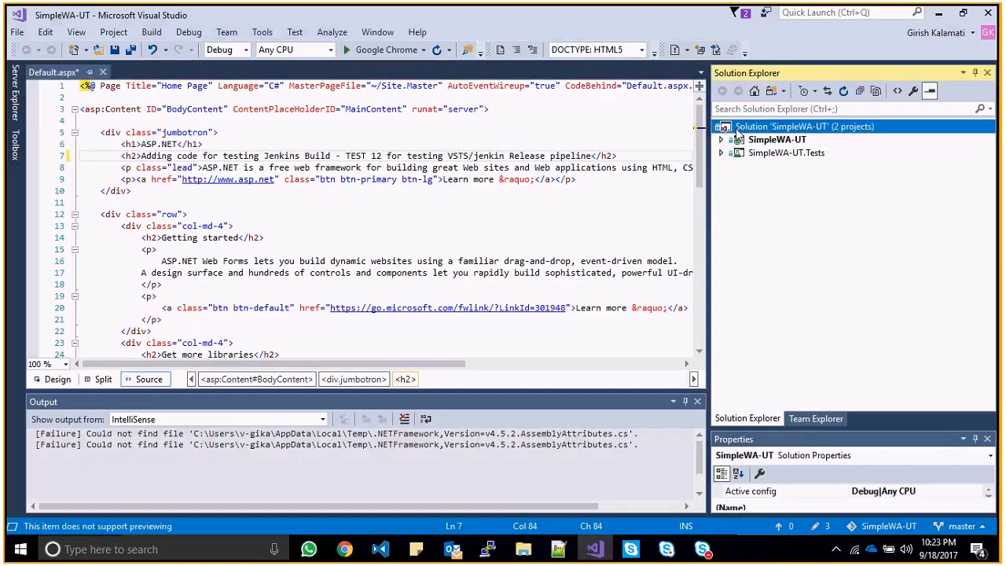
right_click(738, 130)
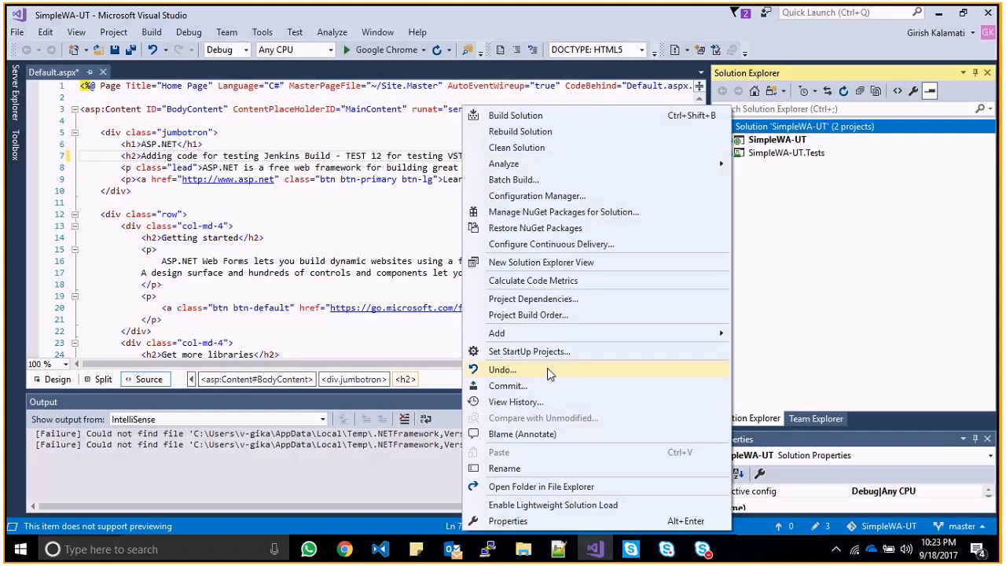
- Start a commit using the heading text 'TEST 12 for testing VSTS/jenkin Release pipeline' as its message
click(546, 389)
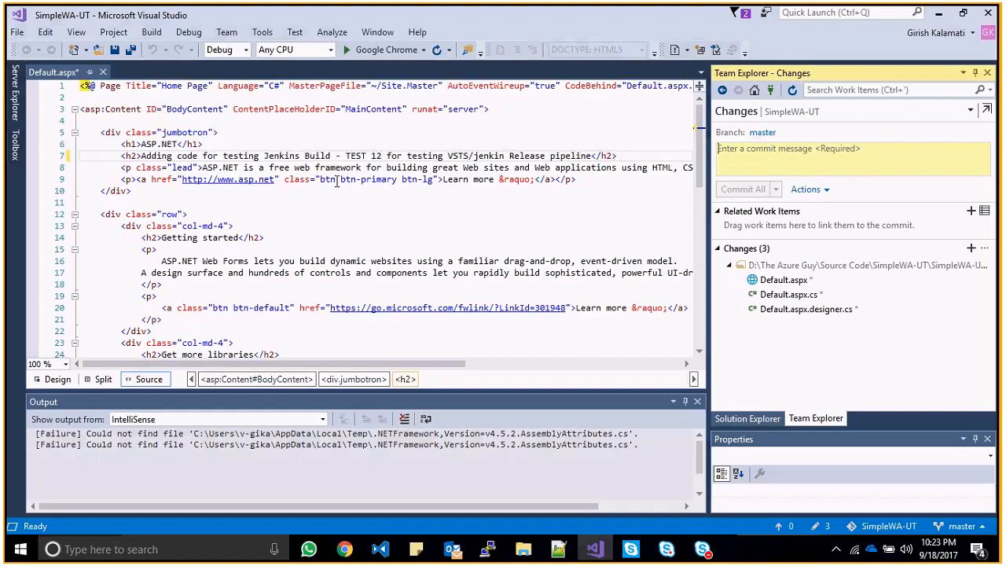
drag(346, 155, 592, 157)
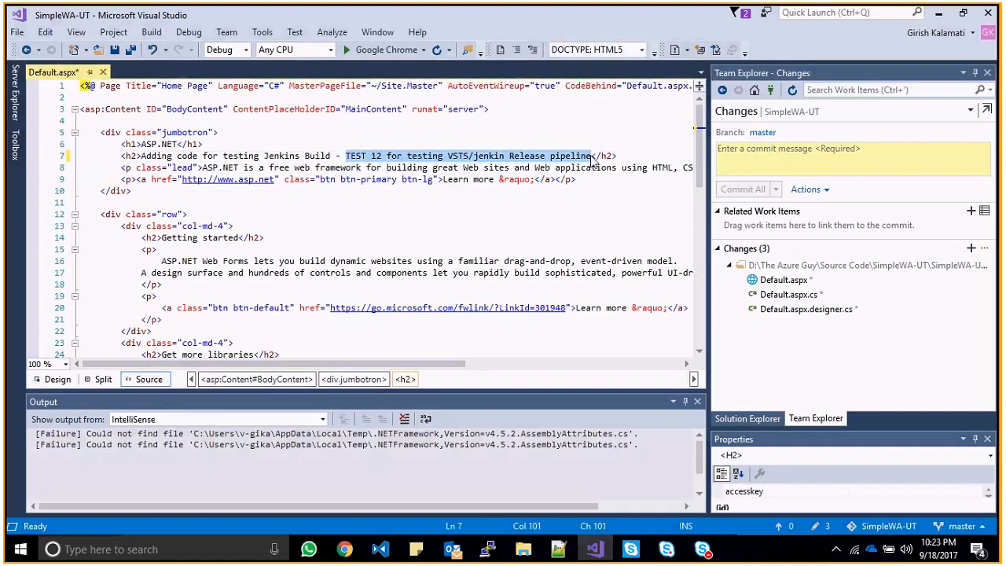
drag(596, 161, 809, 156)
click(776, 190)
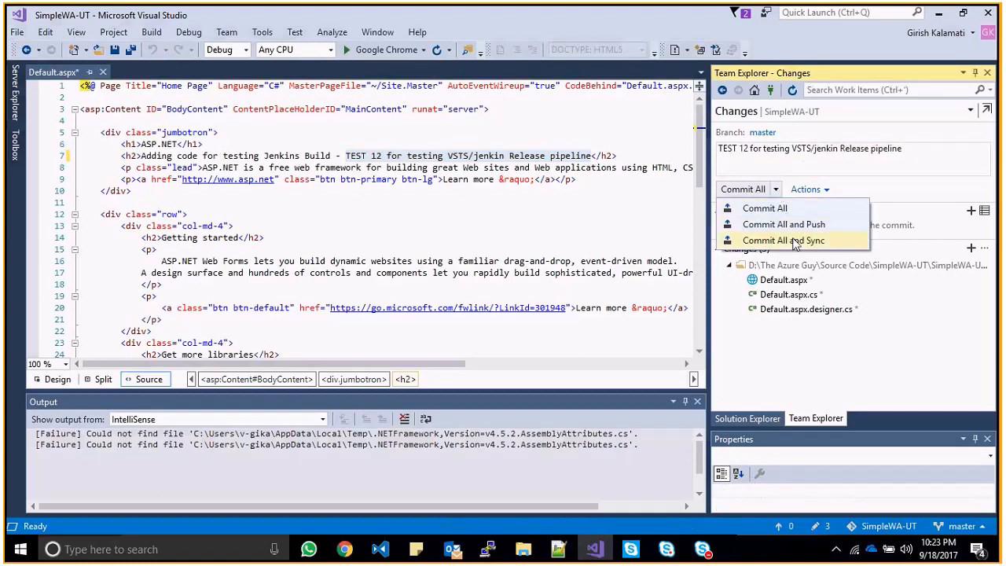
click(836, 164)
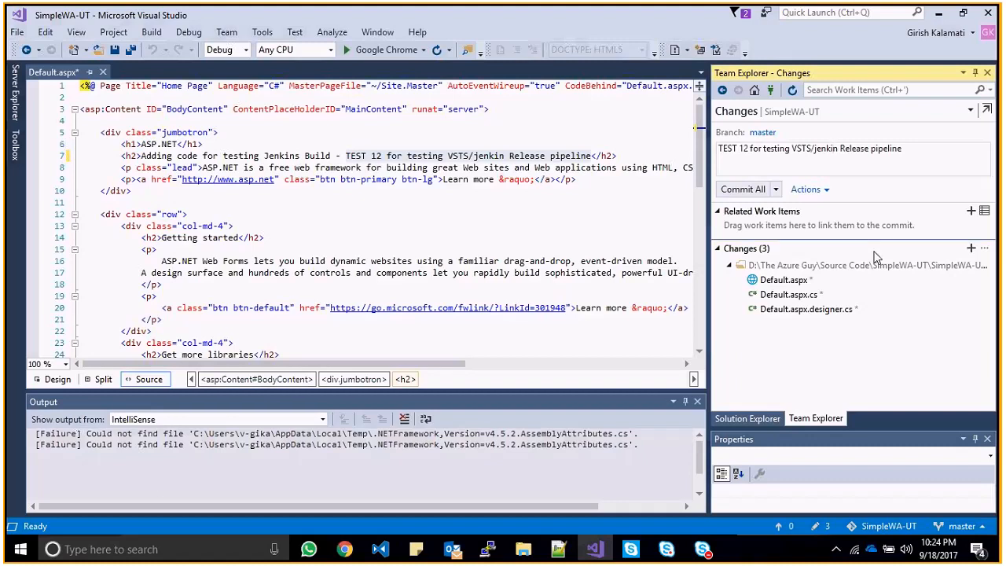
- Review the three changed files, then choose Commit All and Sync
click(753, 295)
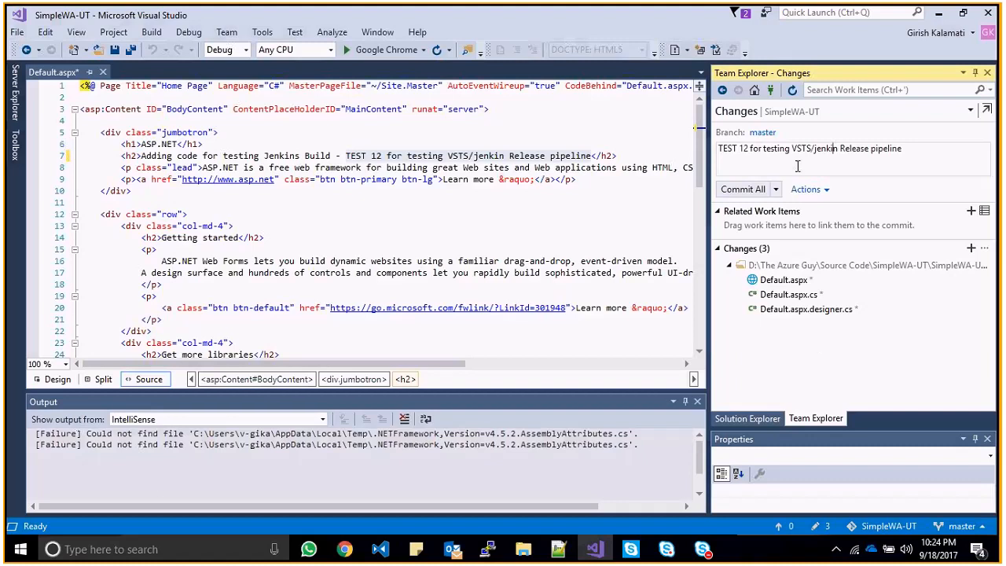
click(777, 190)
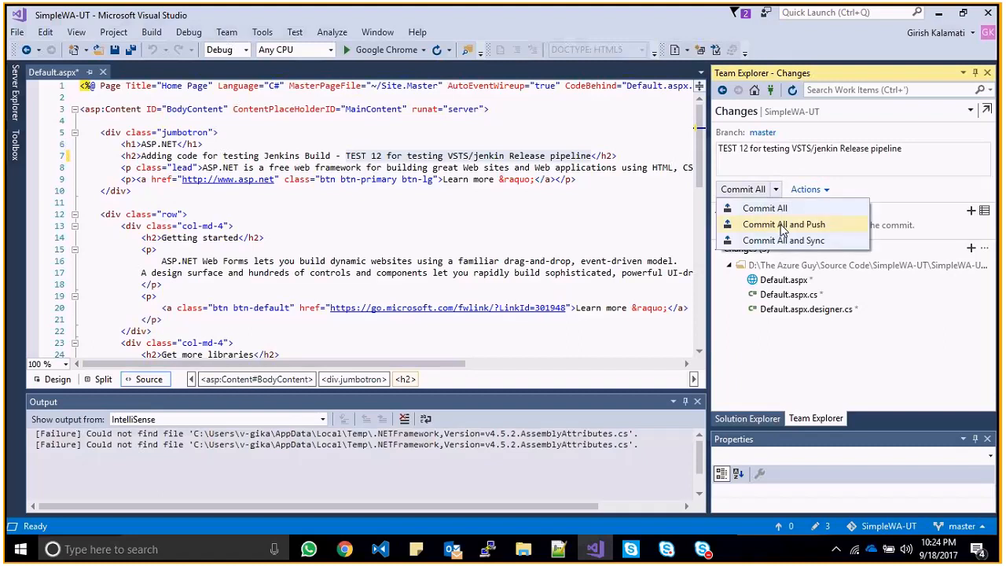
click(792, 163)
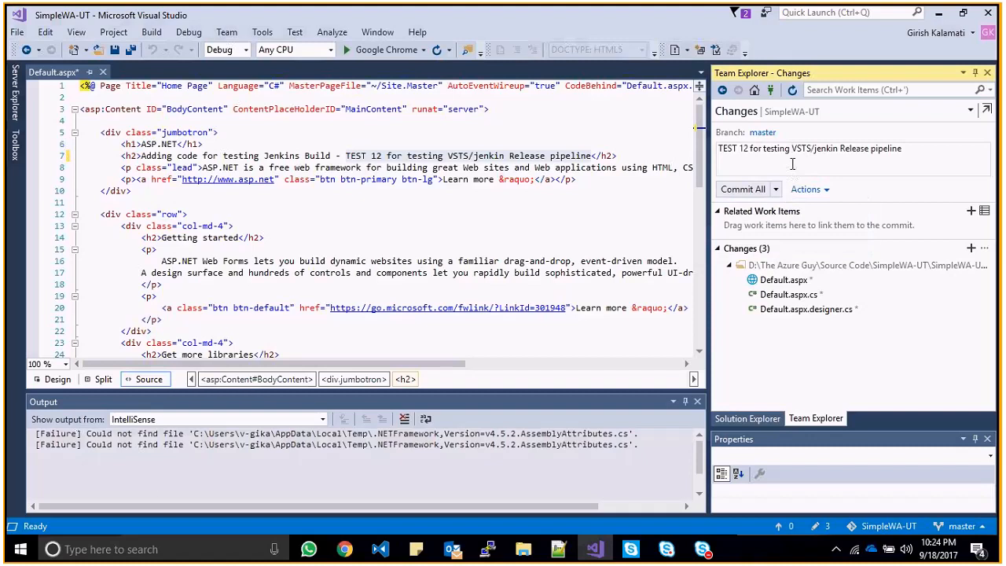
key(alt+Tab)
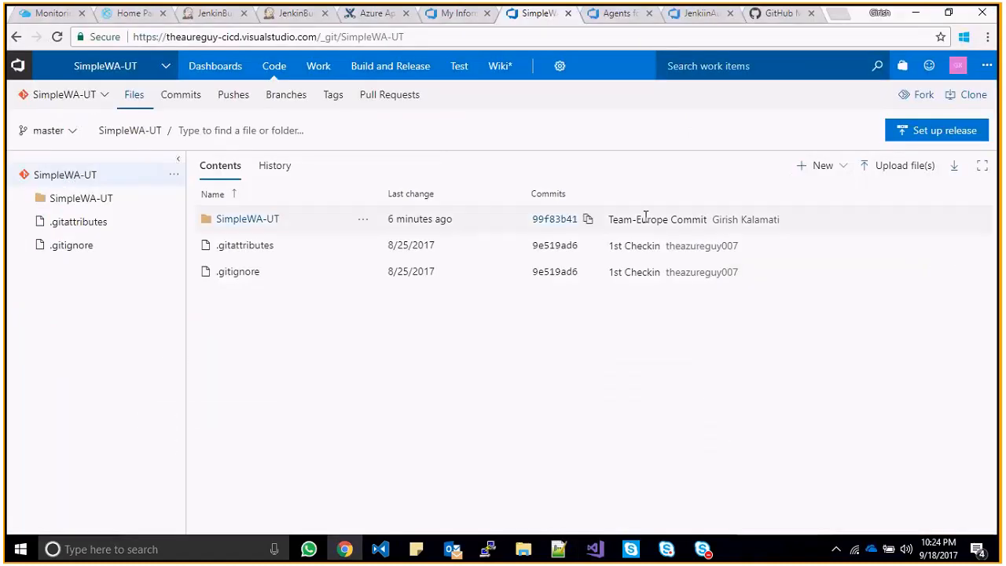
key(alt+Tab)
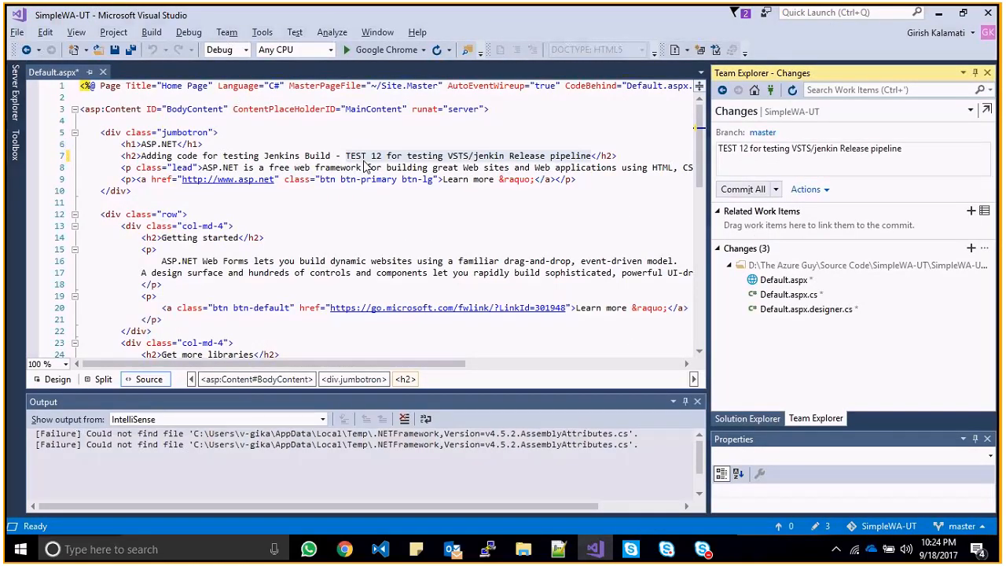
drag(346, 156, 591, 156)
click(602, 156)
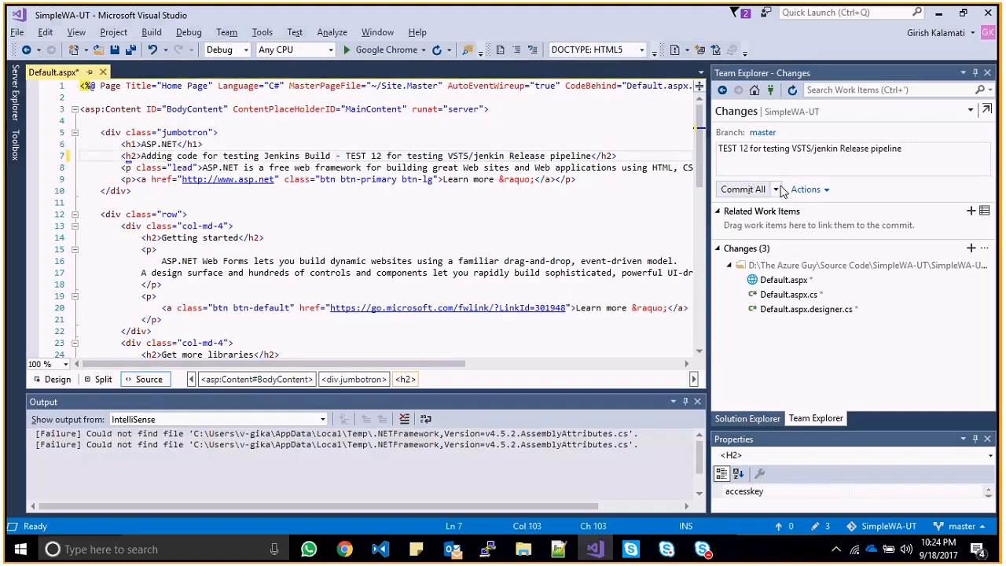
click(775, 191)
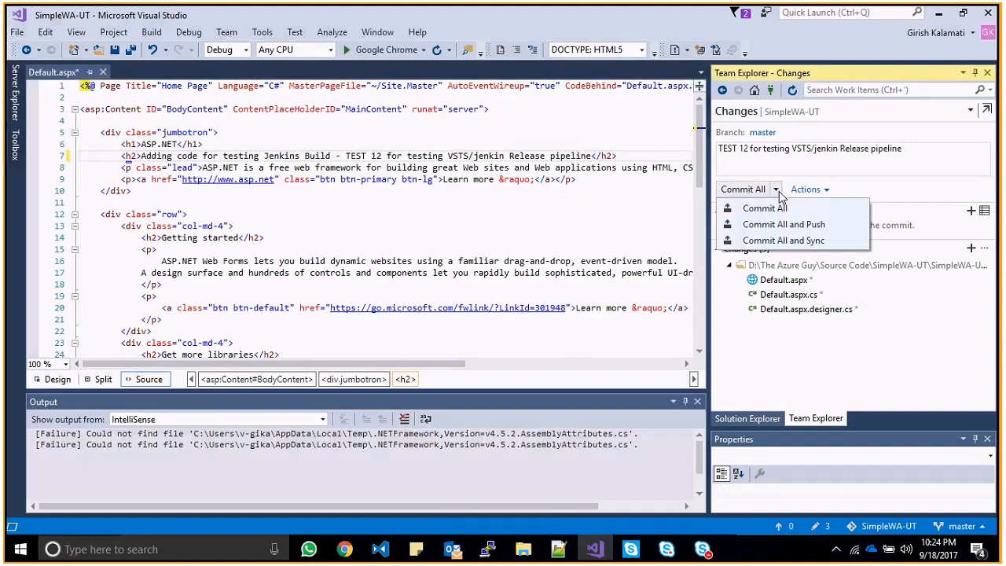
click(822, 167)
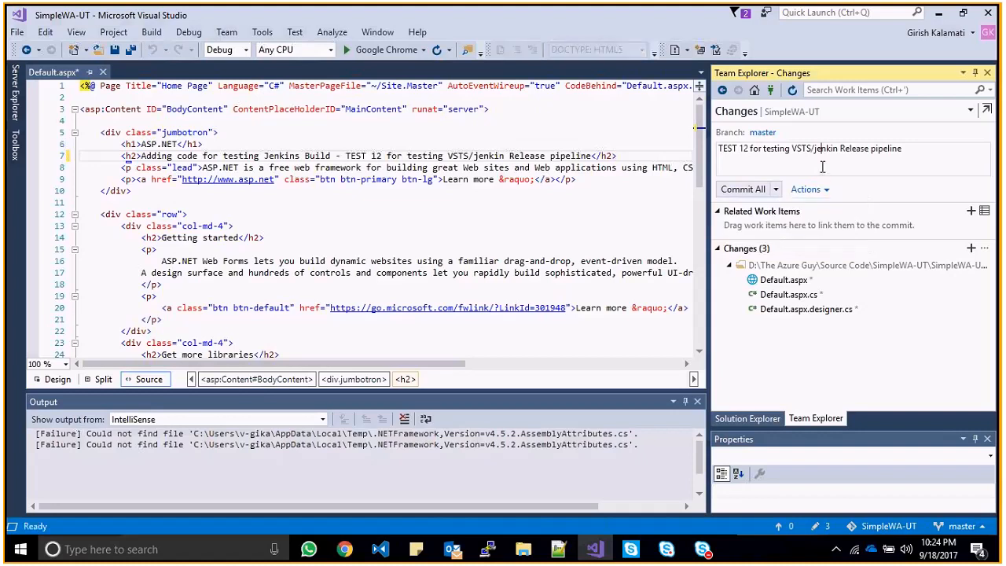
click(778, 191)
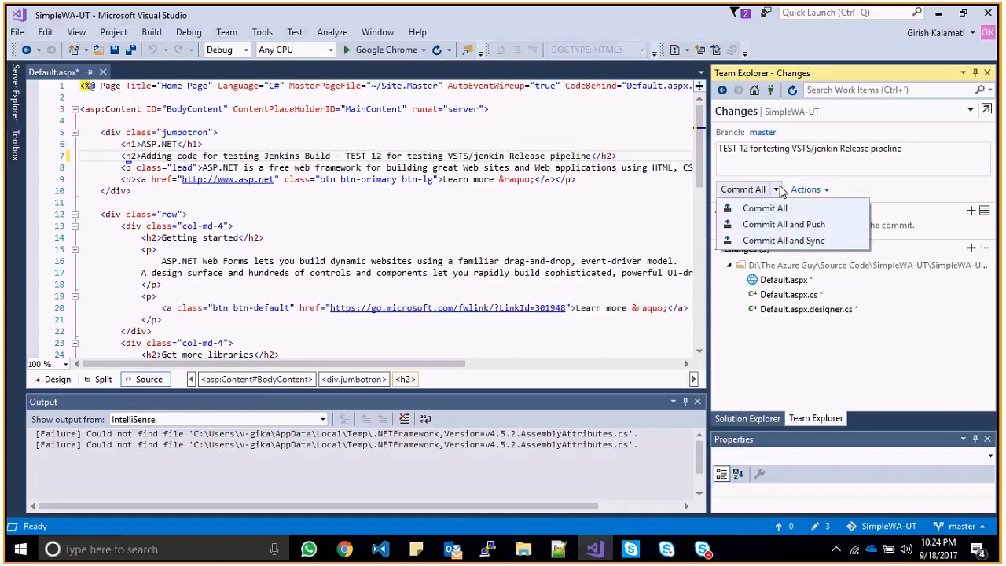
click(783, 240)
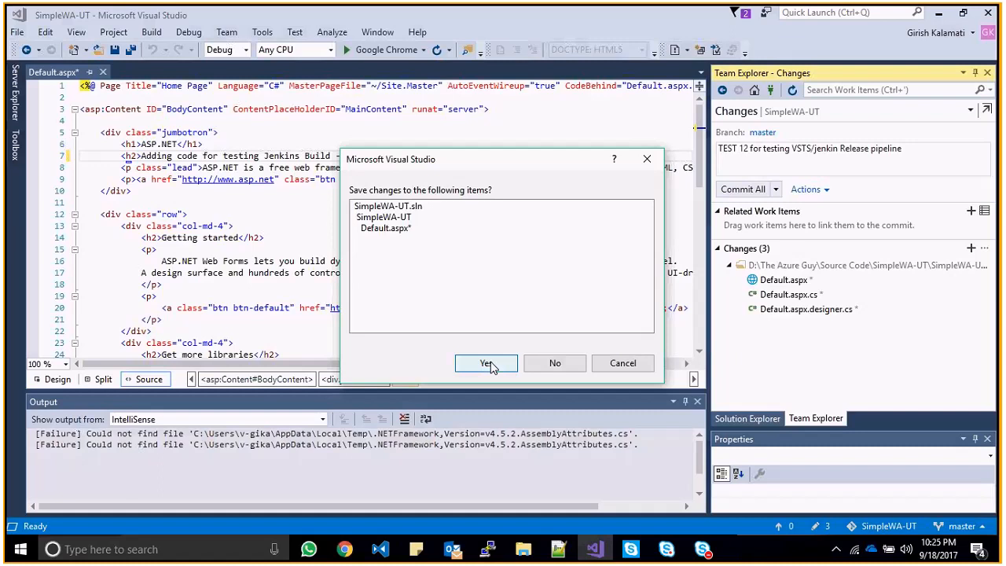
- Confirm saving the modified files so the commit and sync go ahead
click(487, 364)
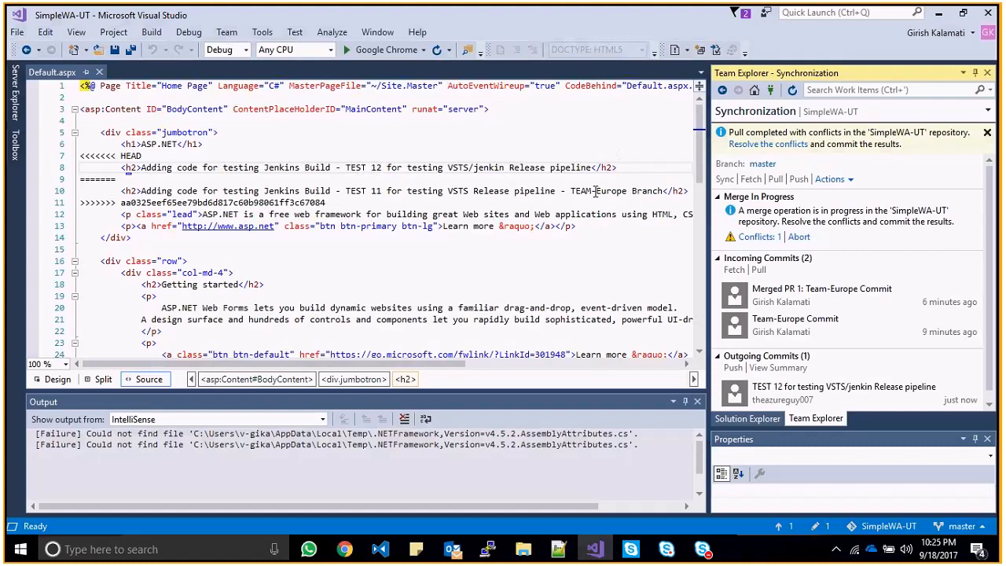
- Examine the conflicting TEST 12 and TEAM-Europe Branch headings in the Default.aspx conflict block
drag(666, 191, 607, 191)
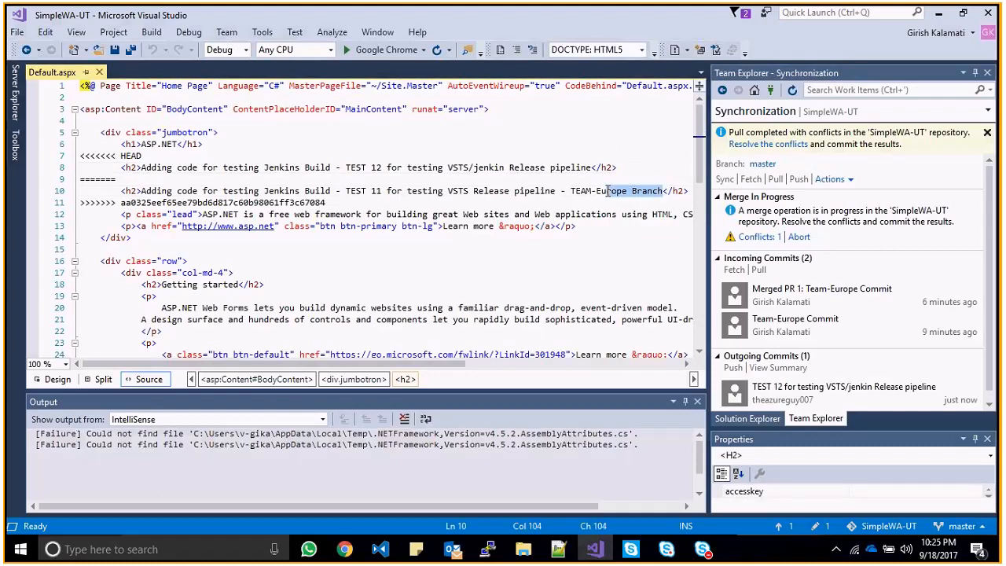
drag(371, 168, 557, 171)
click(380, 175)
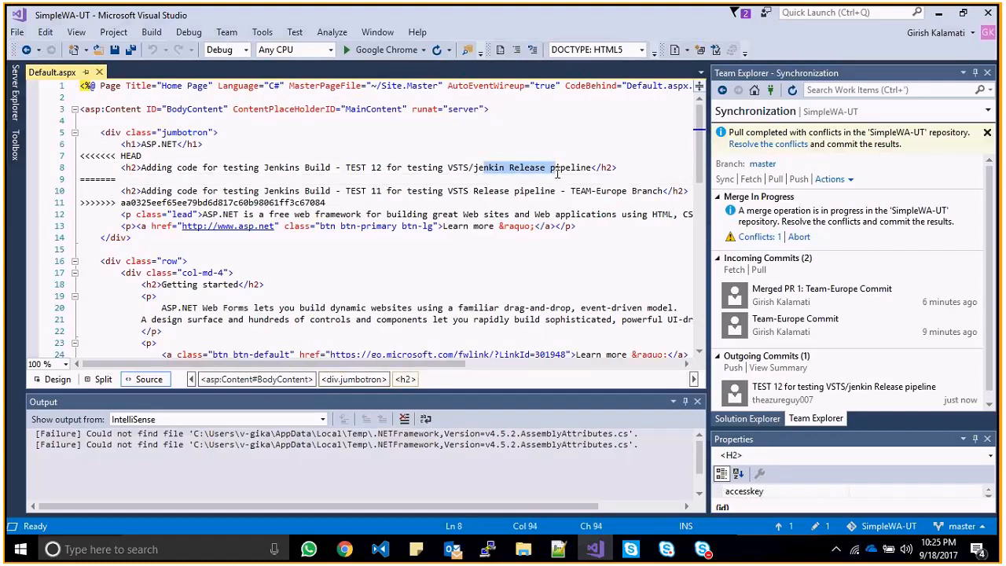
click(595, 191)
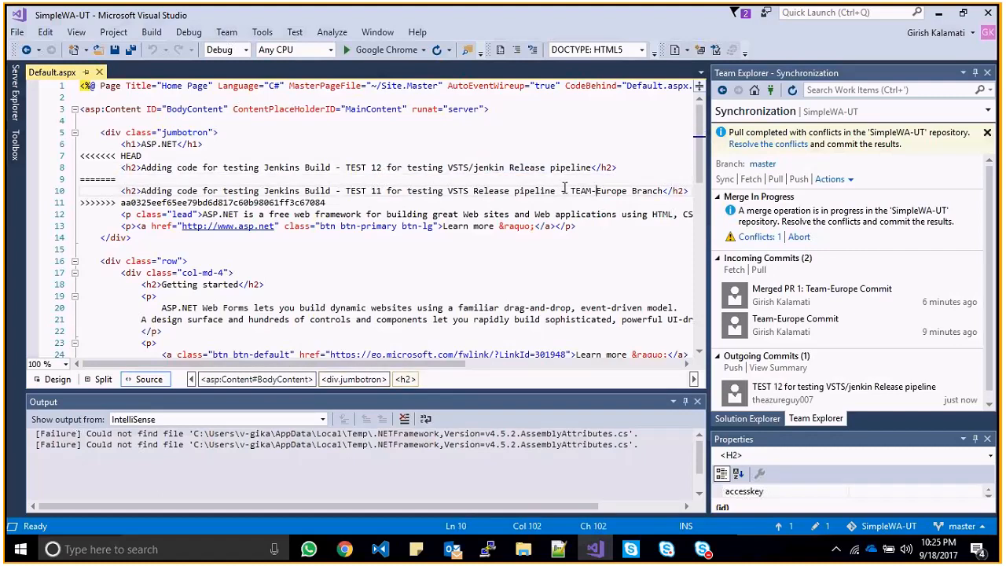
drag(566, 191, 666, 191)
click(665, 192)
click(621, 167)
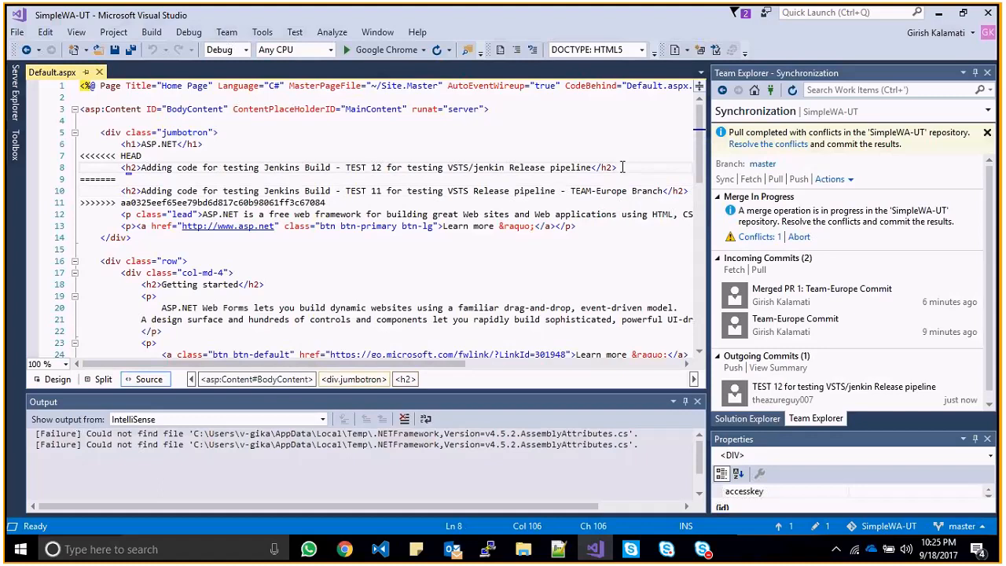
key(shift+Home)
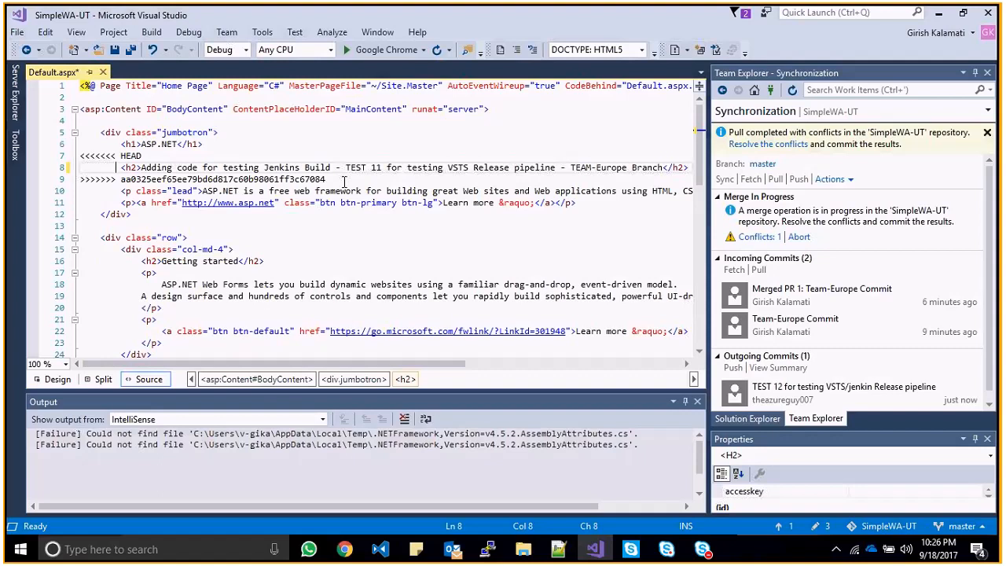
click(471, 179)
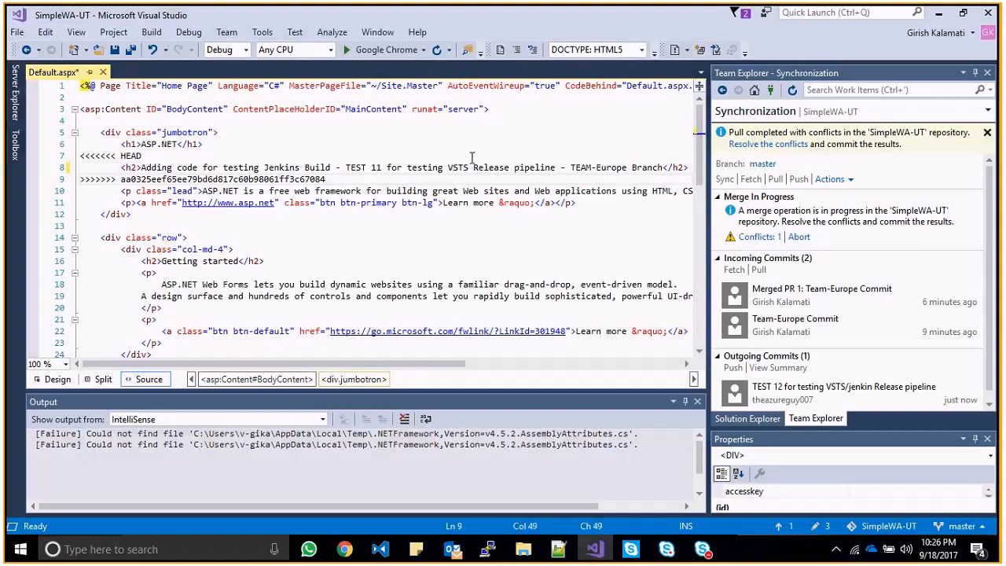
- Add a new line below the ======= separator and paste the TEST 11 heading onto it
key(Return)
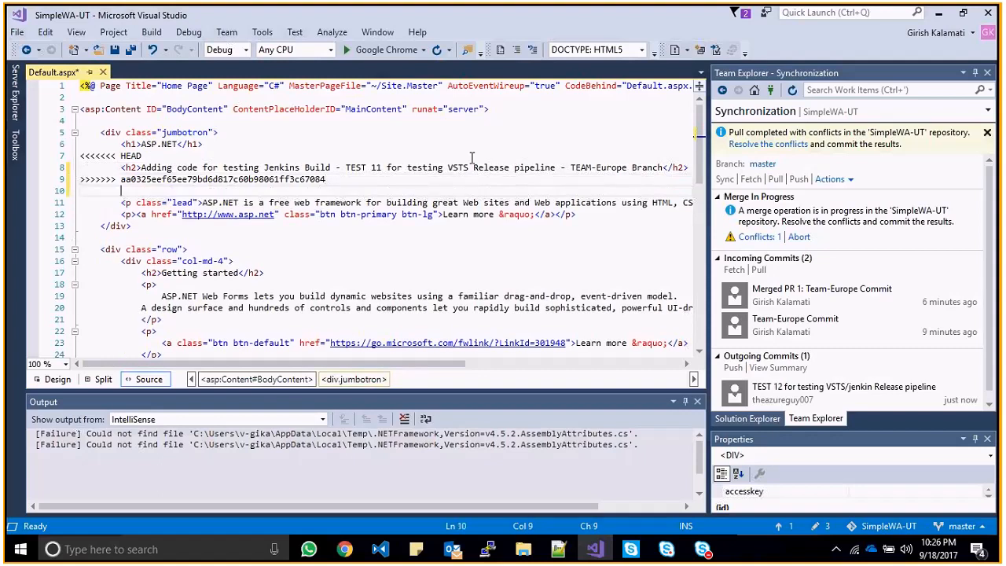
text(=======)
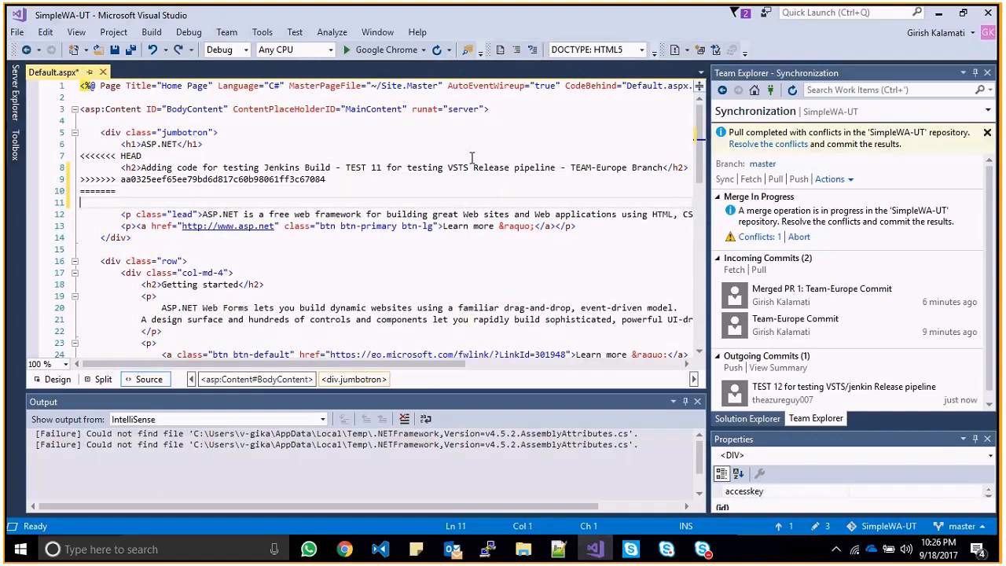
key(Up)
key(Up)
key(Up)
key(End)
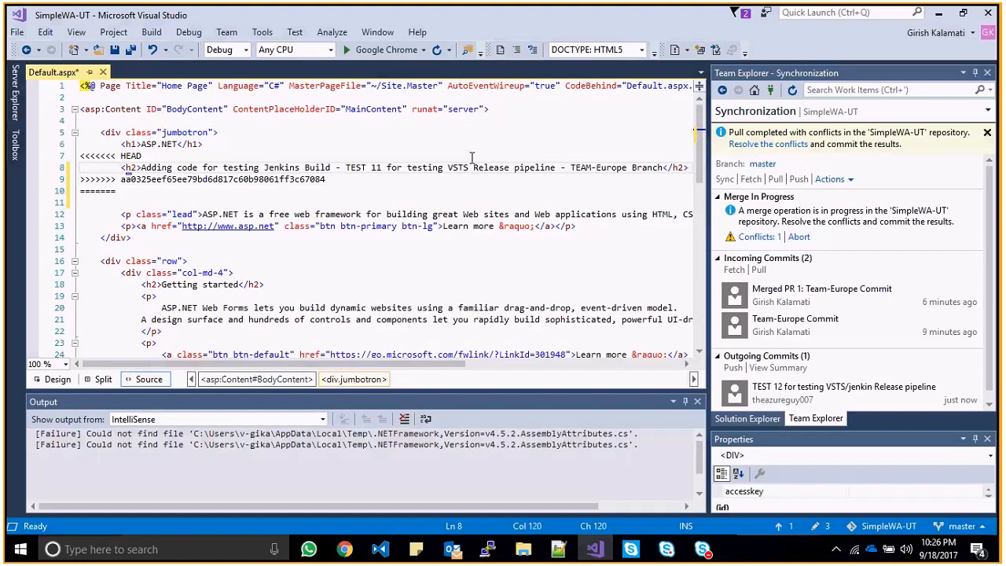
key(shift+Home)
key(ctrl+c)
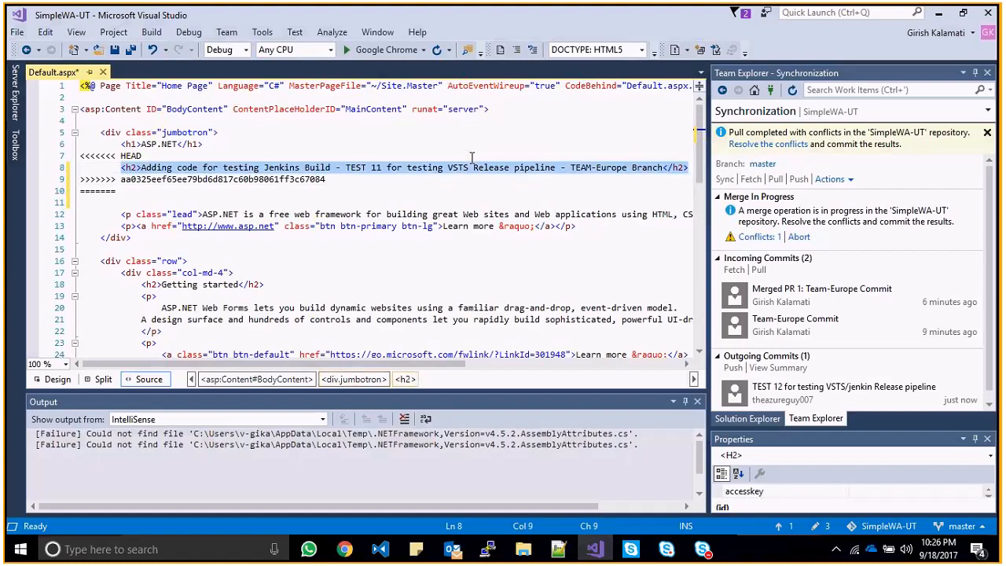
key(Down)
key(Down)
key(Down)
key(ctrl+v)
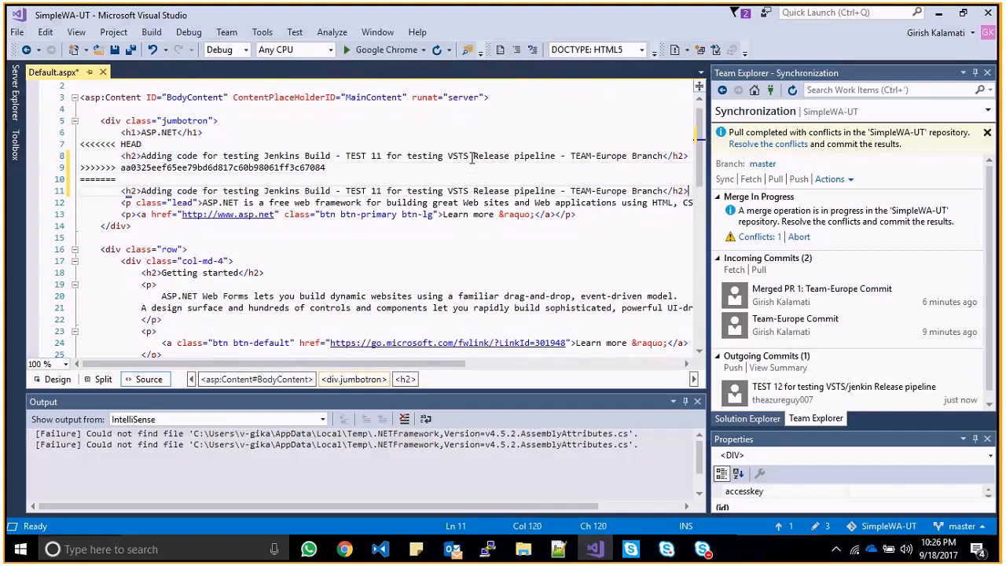
- Edit the pasted heading to 'TEST 12 for testing VSTS/Jenkin Release pipeline' and open the conflicts list
key(Left)
key(Left)
key(Left)
key(Left)
key(Left)
key(BackSpace)
key(BackSpace)
key(BackSpace)
key(BackSpace)
key(BackSpace)
key(BackSpace)
key(BackSpace)
key(BackSpace)
key(BackSpace)
key(BackSpace)
key(BackSpace)
key(BackSpace)
key(BackSpace)
key(BackSpace)
key(BackSpace)
key(BackSpace)
key(BackSpace)
key(BackSpace)
key(BackSpace)
key(BackSpace)
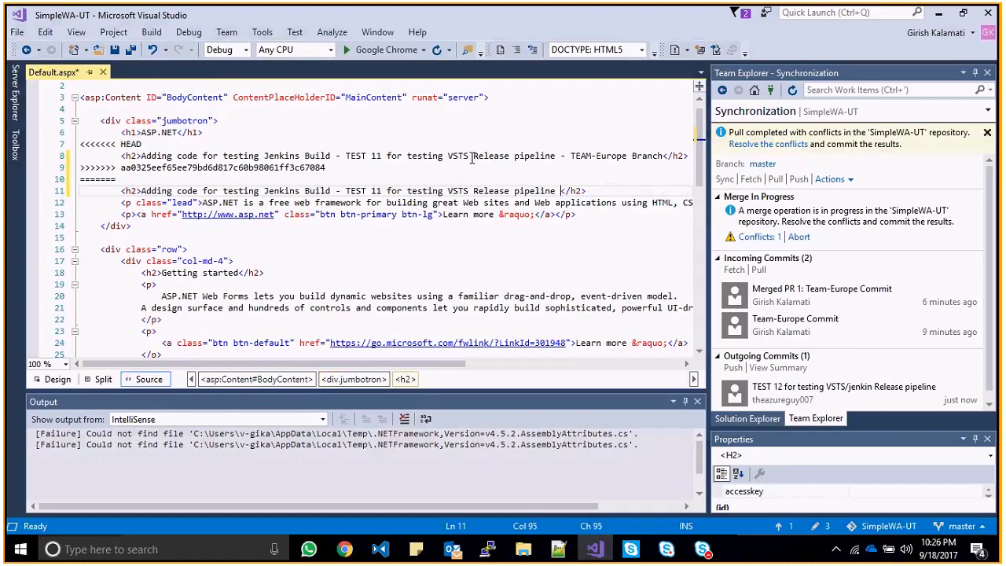
key(BackSpace)
key(Left)
key(Left)
key(Left)
key(Left)
key(Left)
key(Left)
key(Left)
key(Left)
key(Left)
key(Left)
key(Left)
key(Left)
key(Left)
key(Left)
key(Left)
key(Left)
key(Left)
text(/Jenkin)
key(Left)
key(Left)
key(Left)
key(Left)
key(Left)
key(Left)
key(Left)
key(Left)
key(Left)
key(Left)
key(Left)
key(Left)
key(Left)
key(Left)
key(Left)
key(Left)
key(Left)
key(Left)
key(Left)
key(Left)
key(Right)
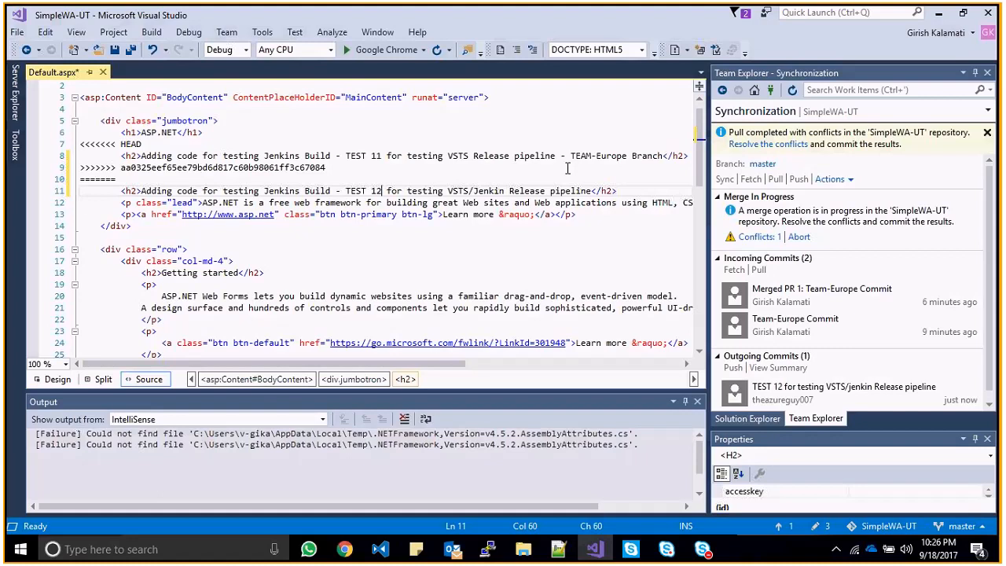
click(626, 201)
click(792, 147)
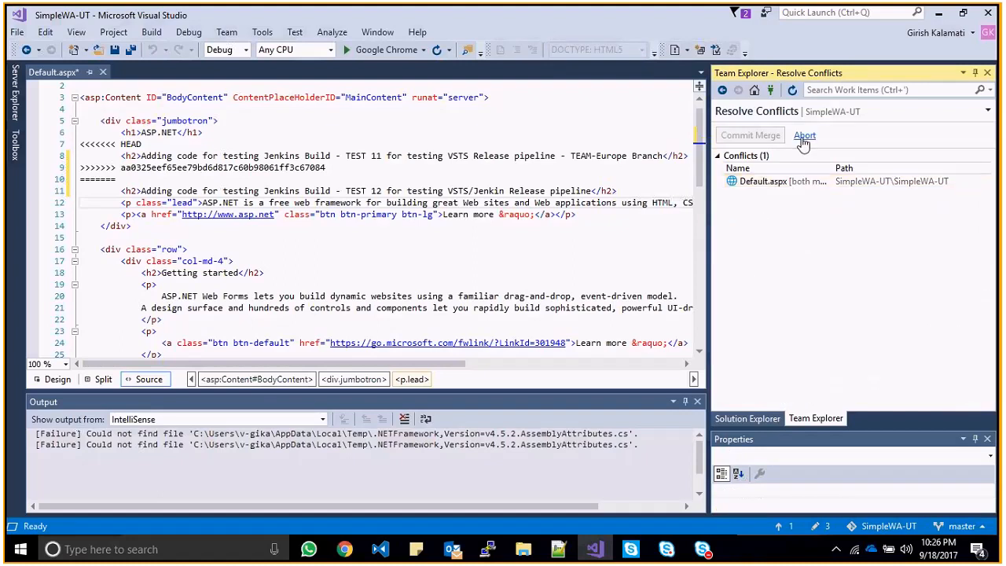
- Abort the merge from Synchronization and check Default.aspx now shows only the TEST 12 heading
click(722, 90)
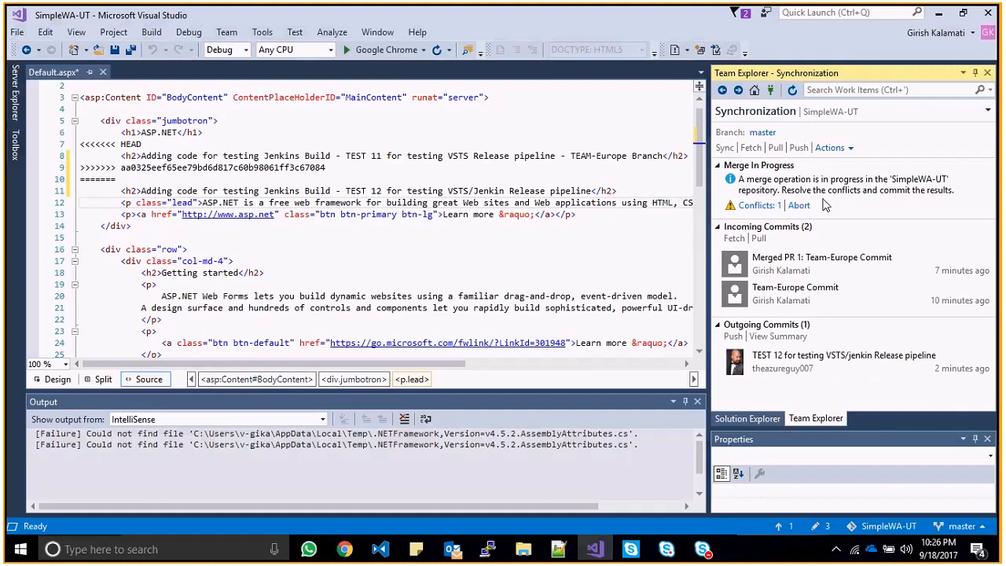
click(799, 205)
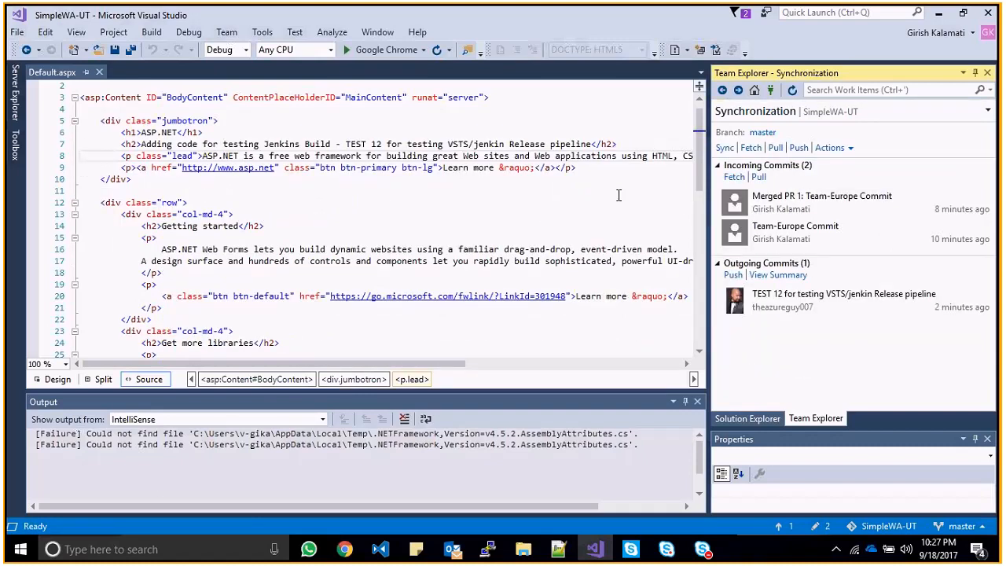
click(643, 145)
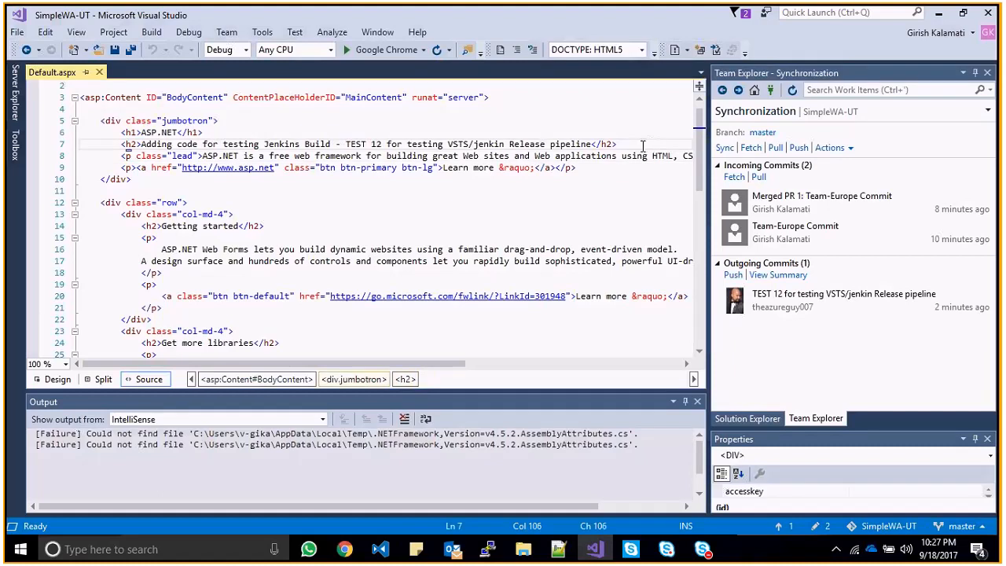
key(Left)
key(Left)
key(Left)
key(Left)
key(Left)
key(Right)
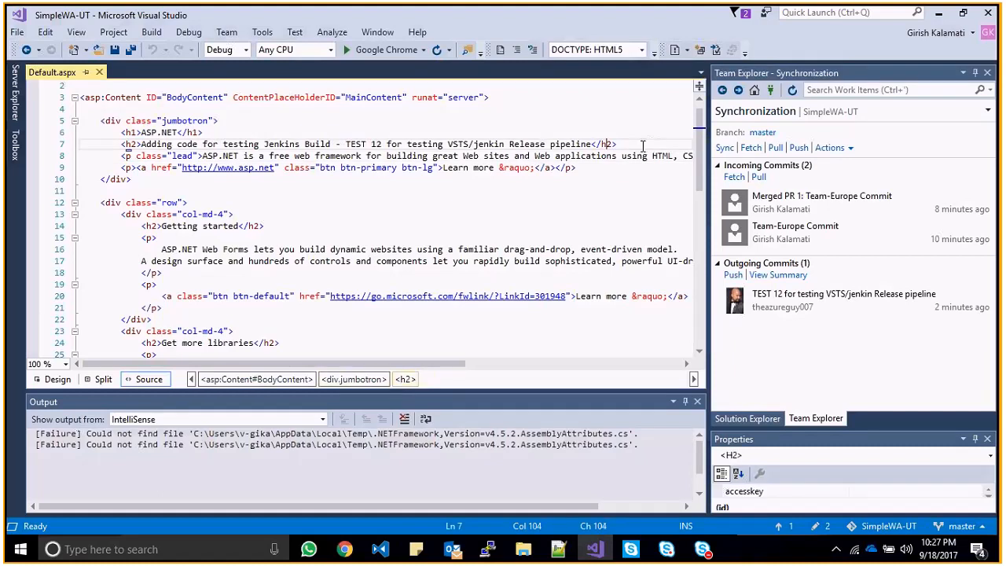
right_click(807, 203)
key(Escape)
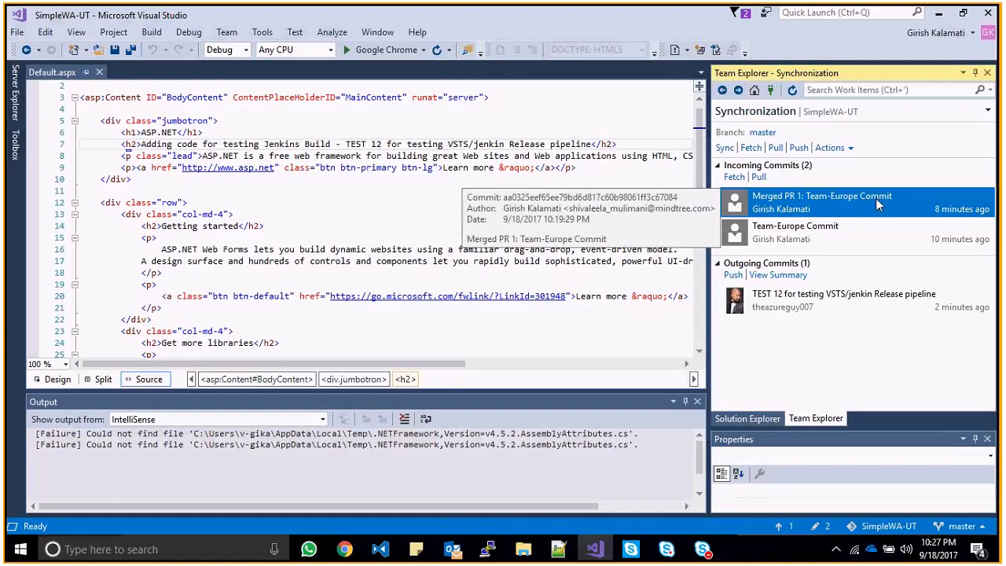
- Pull the incoming Merged PR 1 commits into master and open the Default.aspx conflict
right_click(840, 199)
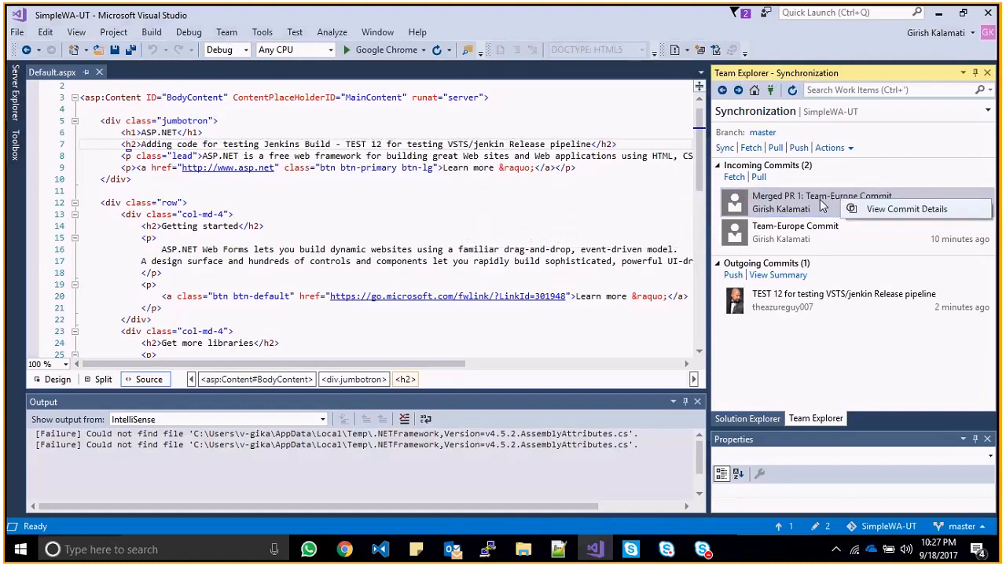
click(775, 148)
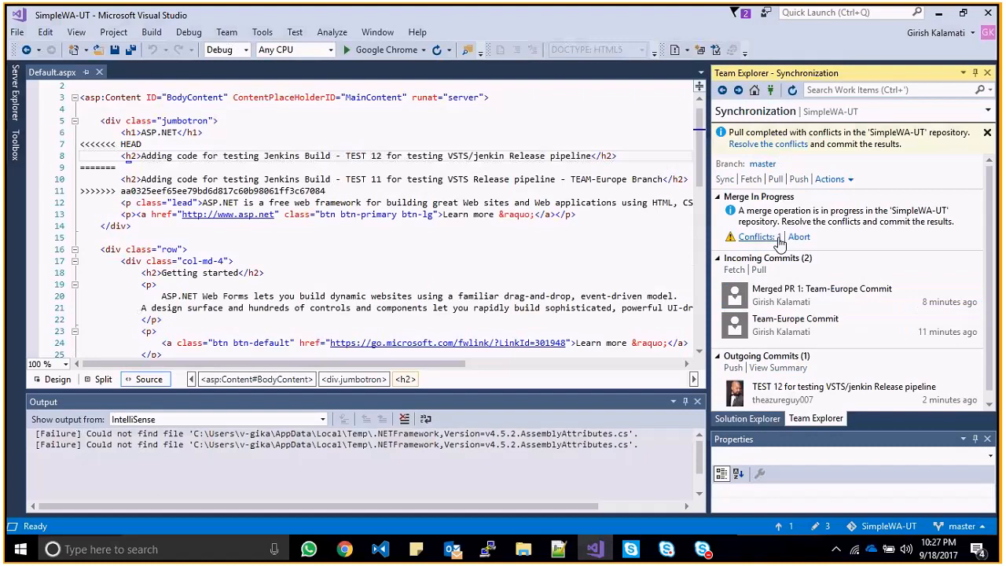
click(765, 238)
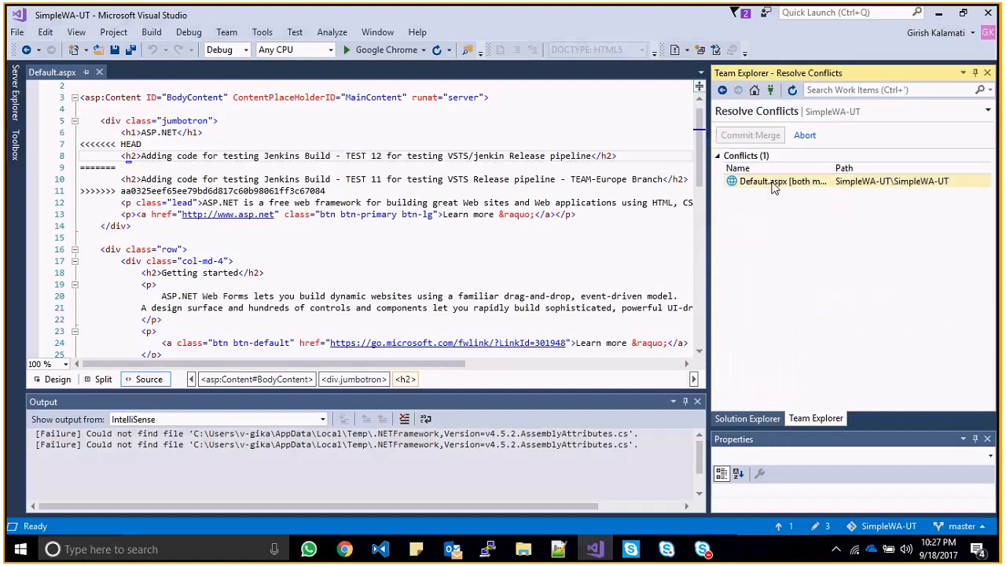
- Merge Default.aspx keeping both the TEST 11 and TEST 12 line-7 headings, and accept the merge
click(773, 186)
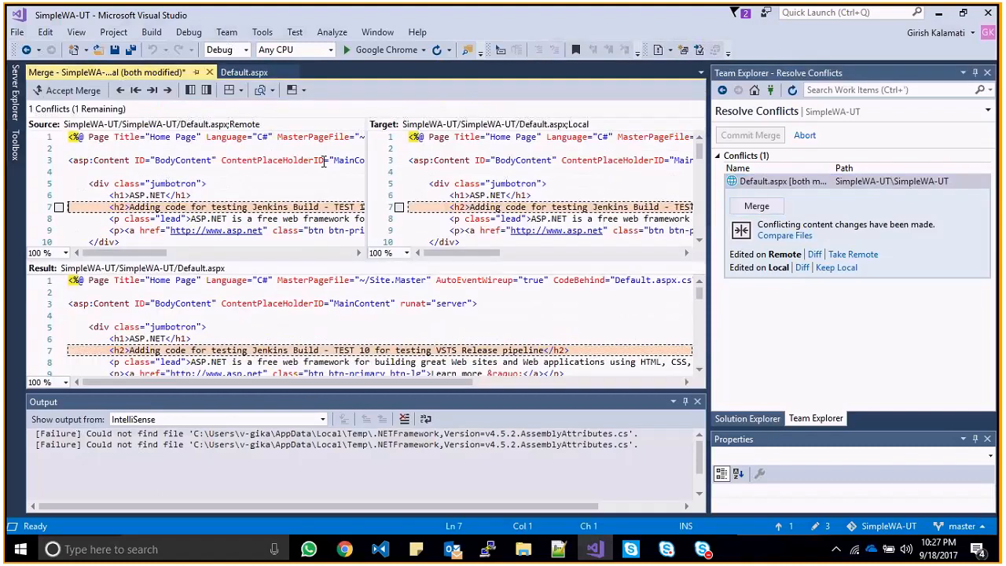
click(59, 207)
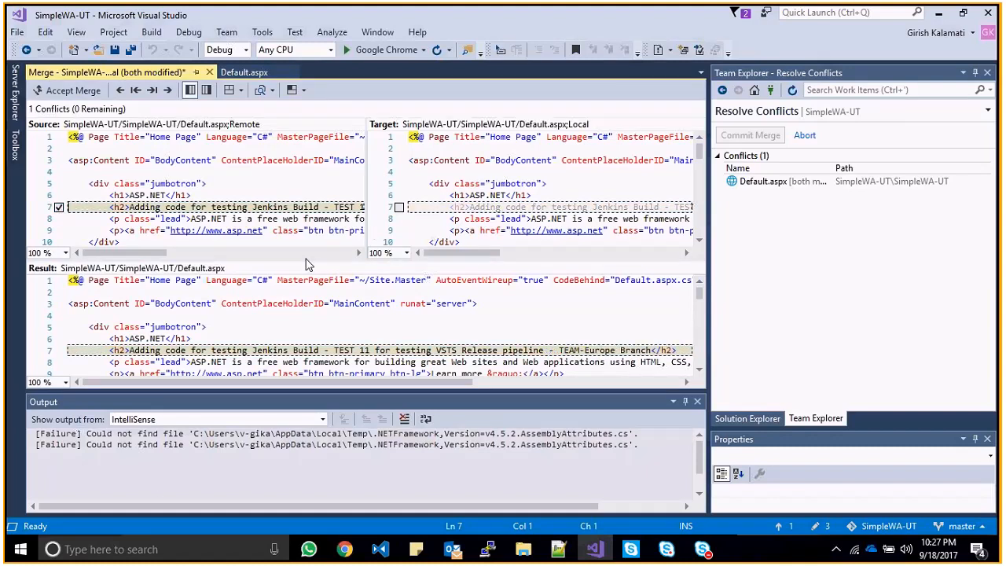
scroll(308, 265, right, 10)
scroll(214, 233, left, 6)
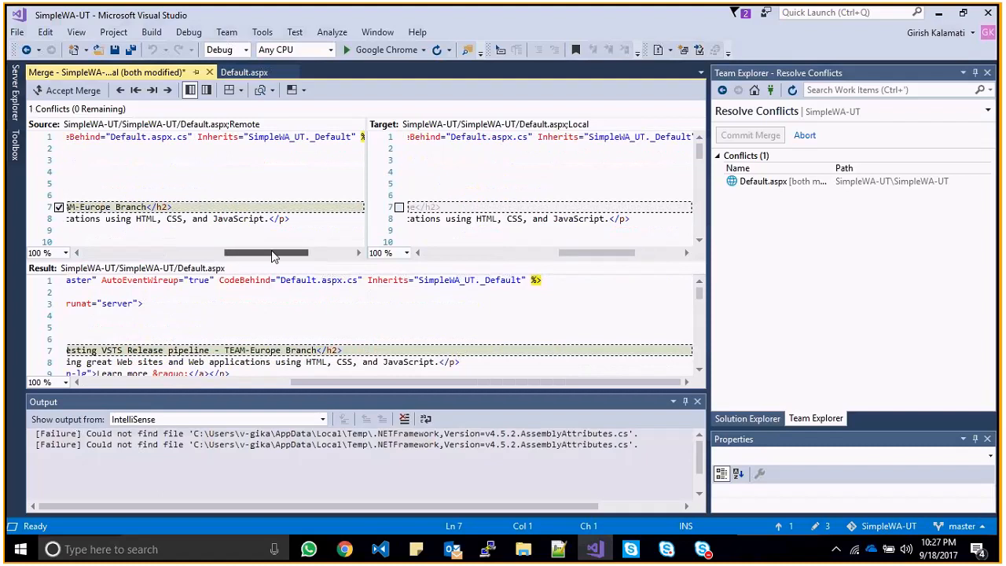
click(400, 208)
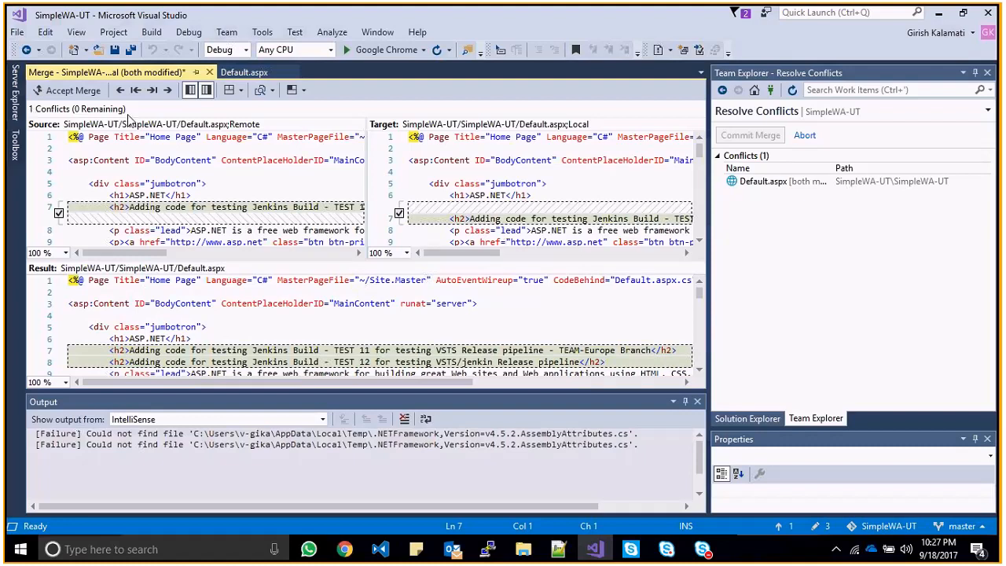
click(67, 91)
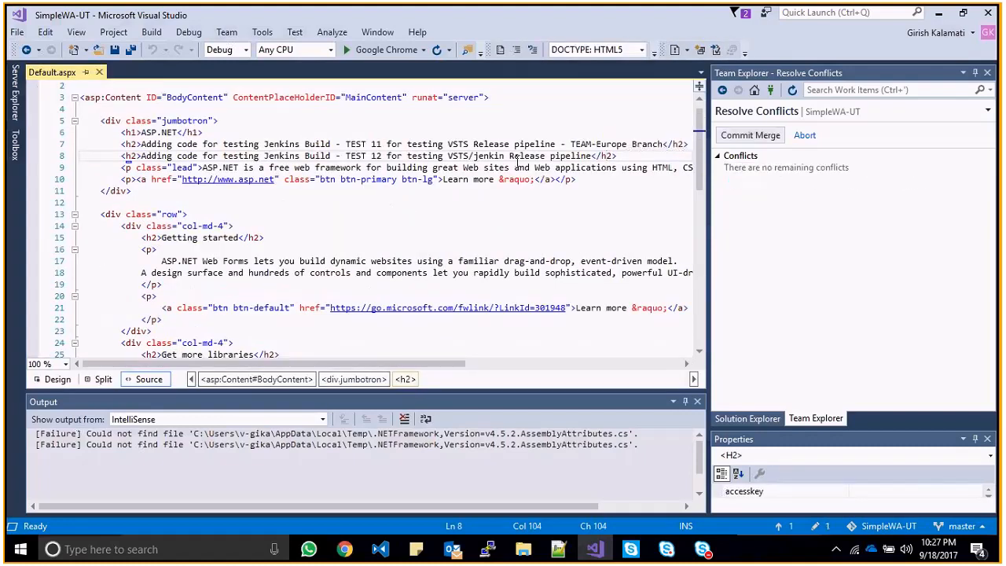
- Write the merge commit message 'Commited Team europe as well -' followed by the pasted TEST 11 heading
click(772, 139)
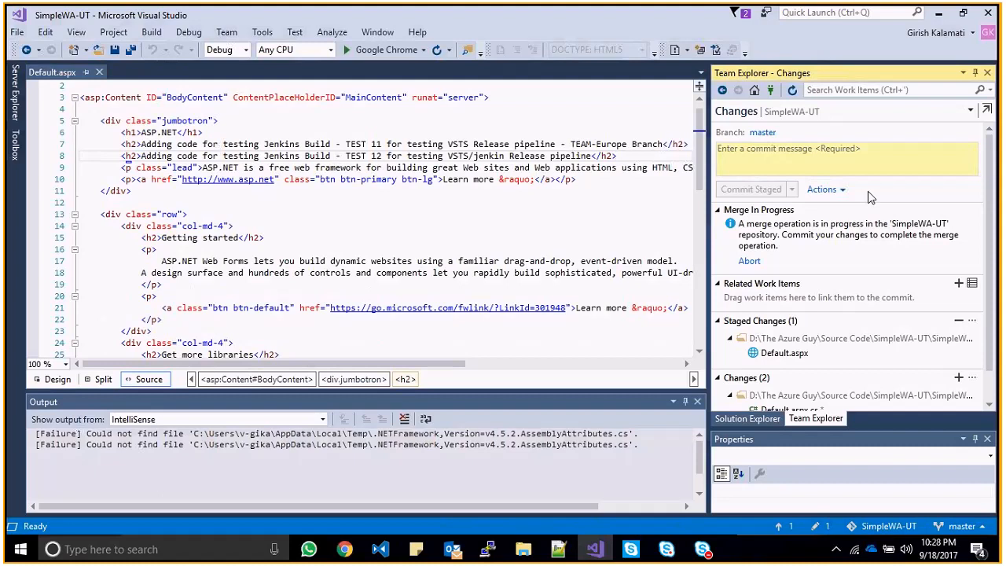
text(Com)
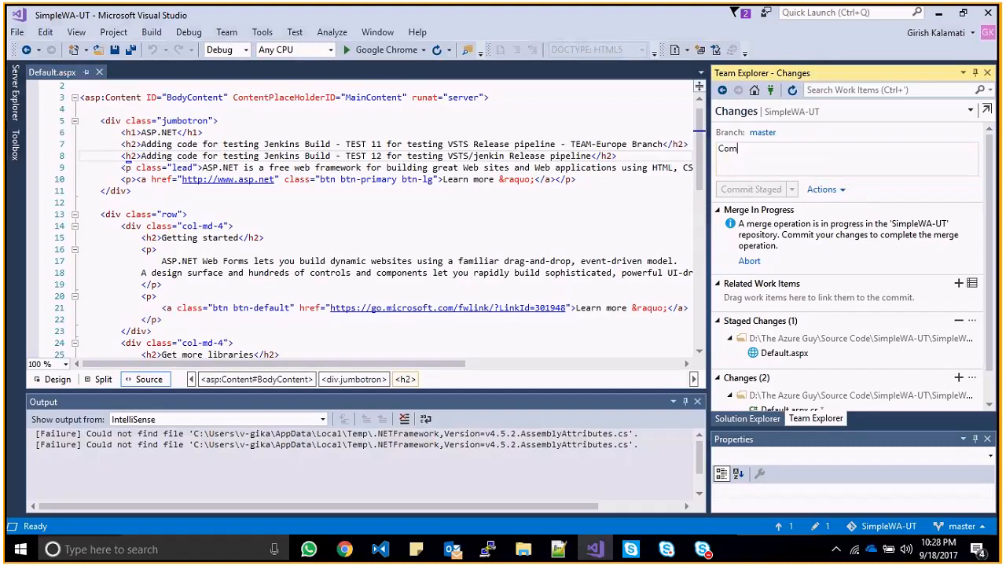
text(mited Team)
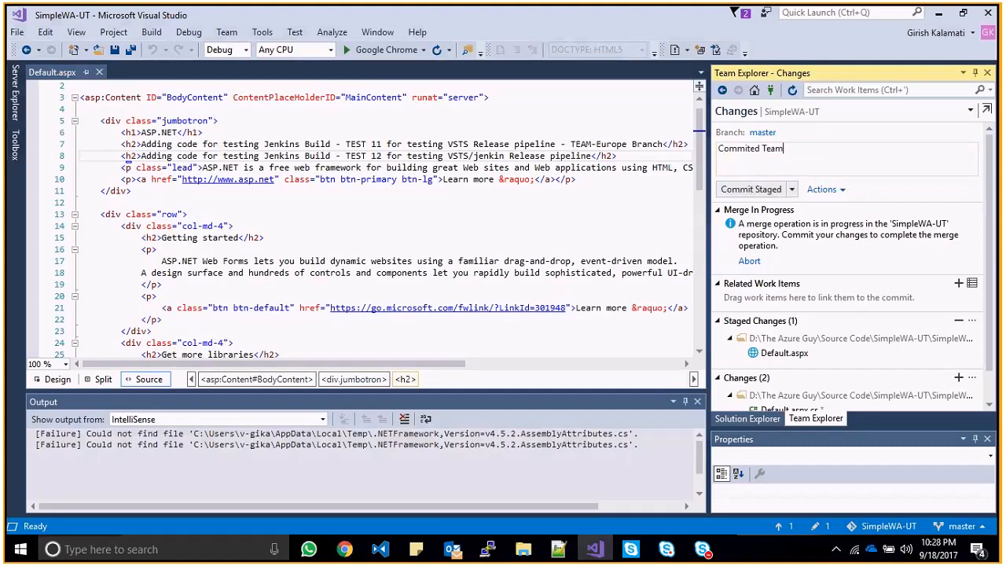
text( europe as well -)
text(<h2>Adding code for testing Jenkins Build - TEST 11 for testing VSTS Release pipeline - TEAM-Europe Branch</h2>)
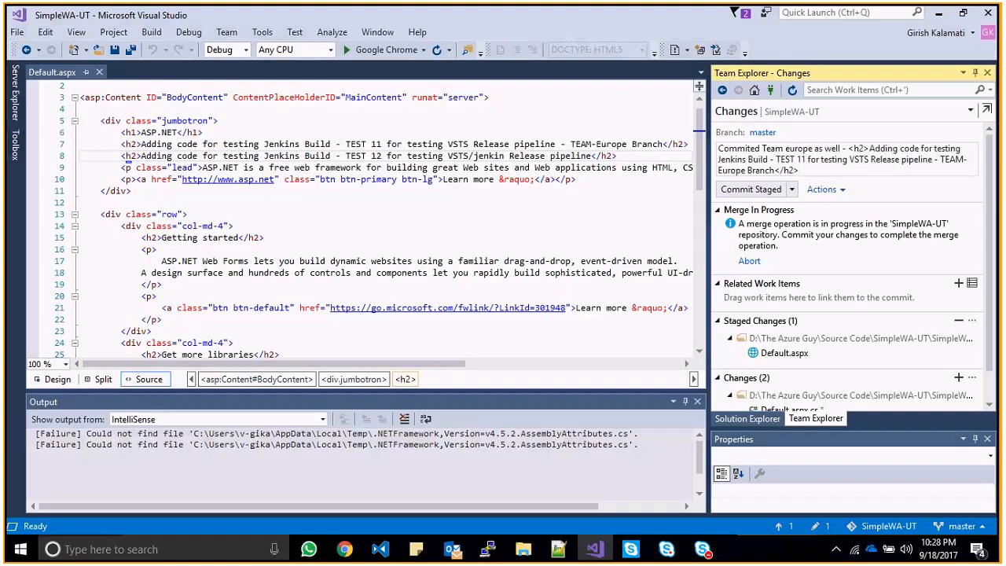
key(shift+Left)
key(shift+Left)
key(shift+Left)
key(shift+Left)
key(shift+Left)
key(shift+Left)
key(shift+Left)
key(shift+Left)
key(shift+Left)
key(shift+Left)
key(shift+Left)
key(shift+Left)
key(shift+Left)
key(shift+Left)
key(shift+Left)
key(shift+Left)
key(shift+Left)
key(shift+Left)
key(shift+Left)
key(shift+Left)
key(shift+Left)
key(shift+Left)
key(shift+Left)
key(shift+Left)
key(shift+Left)
key(shift+Left)
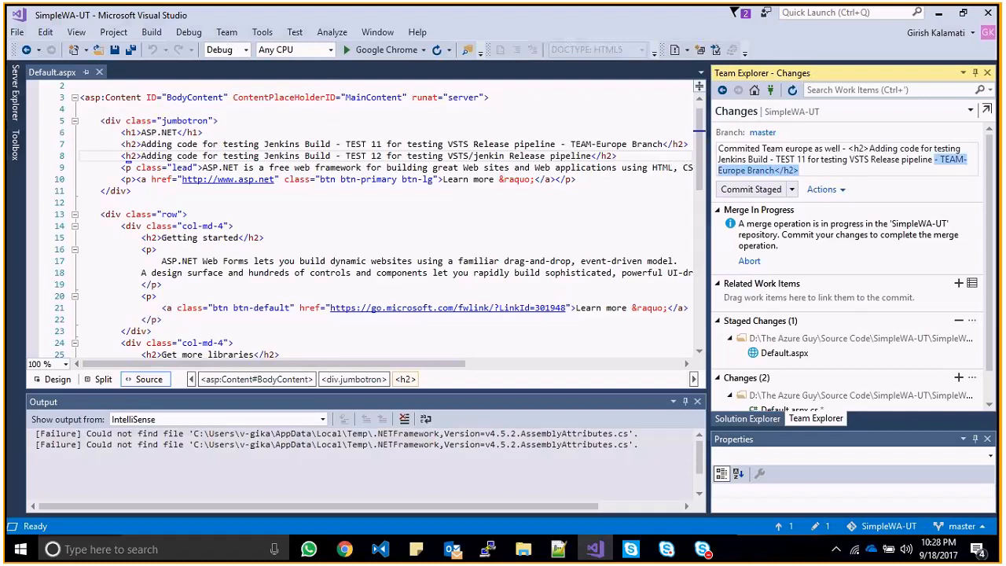
key(BackSpace)
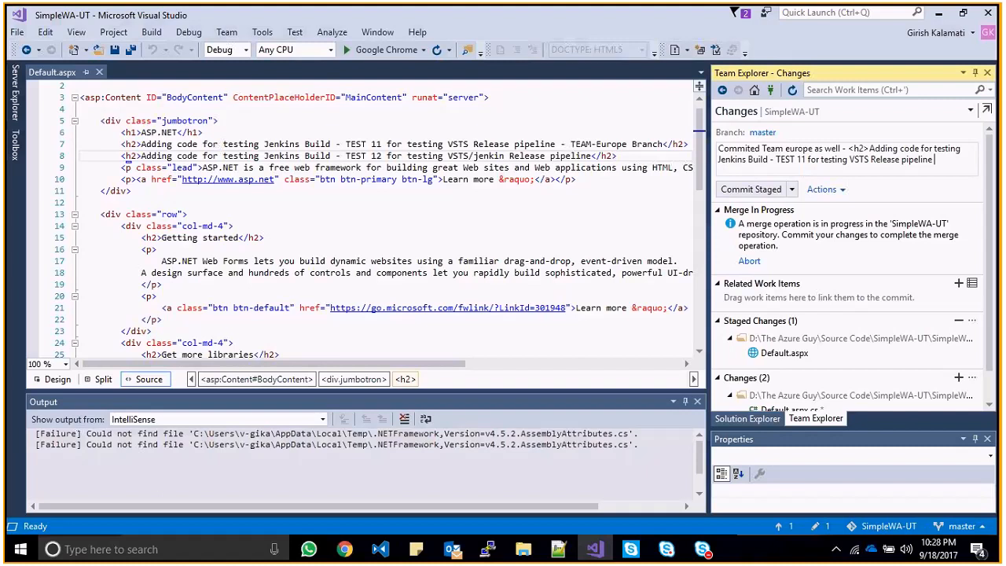
- Clean up the message, add '/Jenkin' after VSTS, and choose Commit Staged and Sync
click(781, 159)
key(Left)
key(Left)
key(Left)
key(Left)
key(Left)
key(Left)
key(Left)
key(Left)
key(Left)
key(Left)
key(Left)
key(Left)
key(Left)
key(Left)
key(Left)
key(Left)
key(Left)
key(Left)
key(Left)
key(Left)
key(Left)
key(Left)
key(Left)
key(Left)
key(Left)
key(Left)
key(BackSpace)
key(BackSpace)
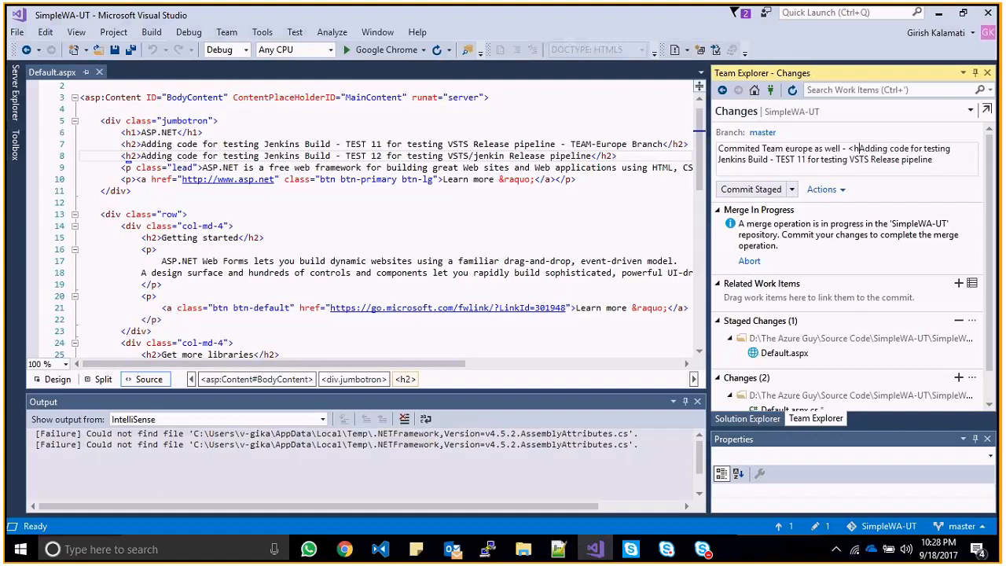
key(BackSpace)
key(BackSpace)
click(839, 160)
text(/Jenkin)
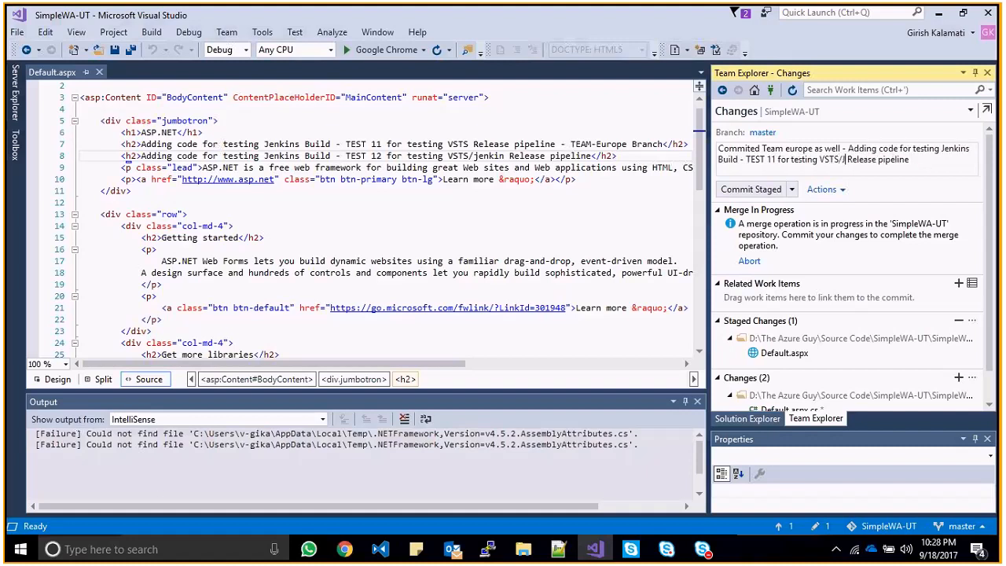
click(791, 189)
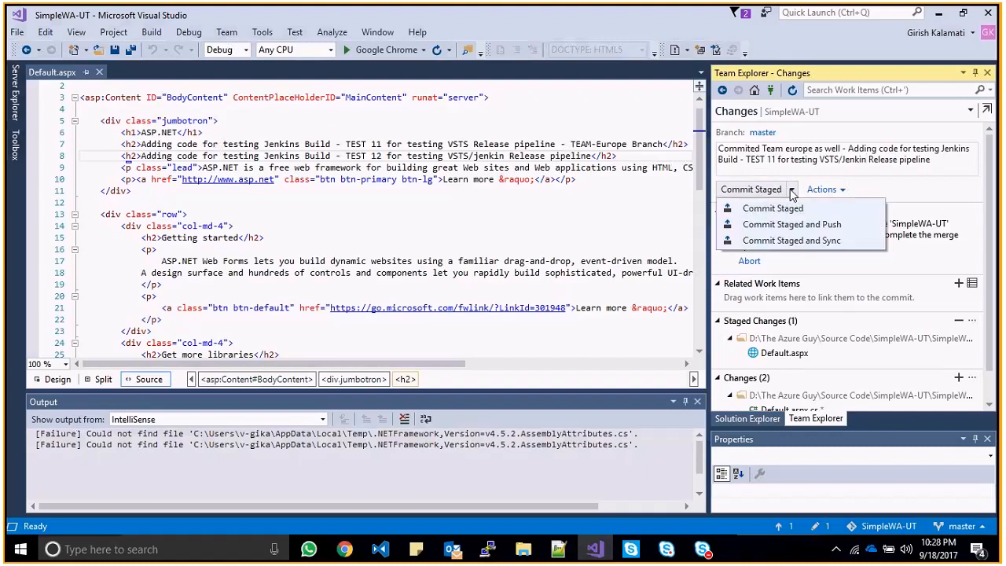
click(806, 241)
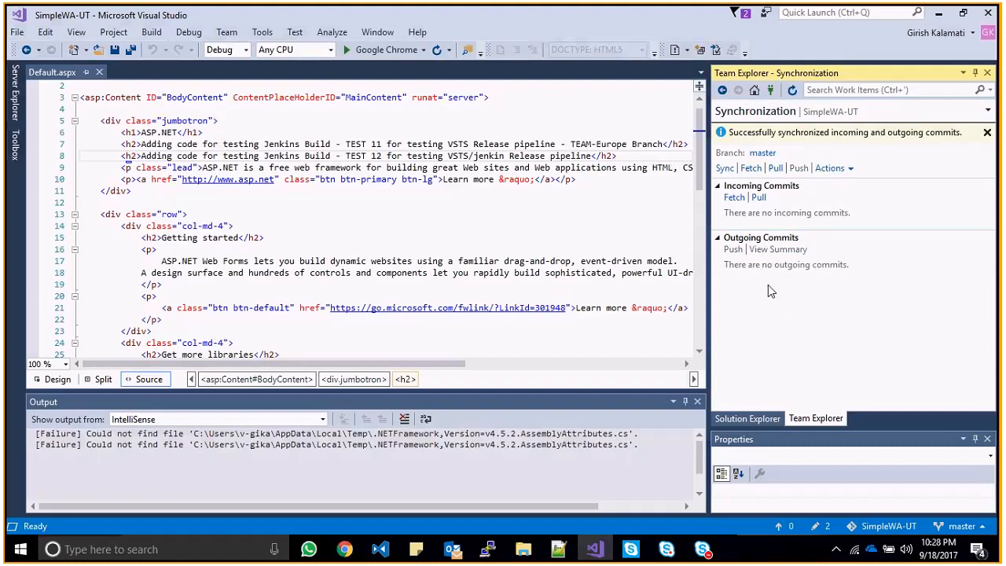
- Go to the SimpleWA-UT project's Service Hooks settings in VSTS
click(420, 189)
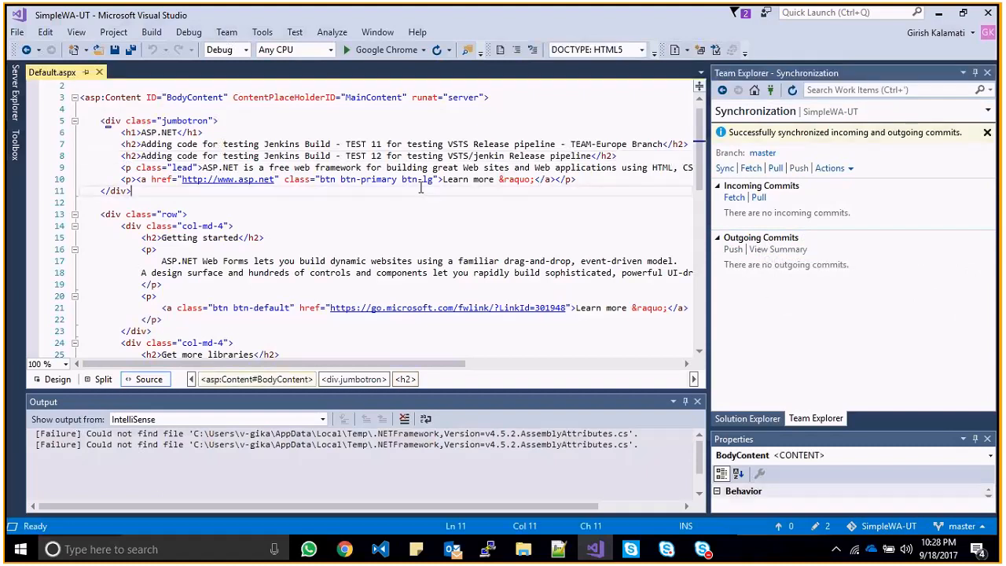
key(alt+Tab)
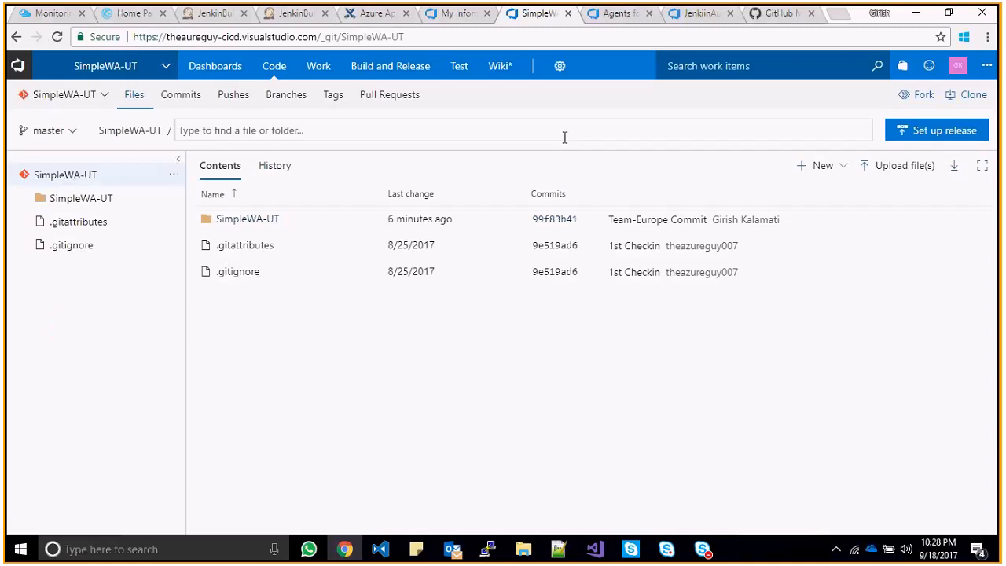
click(559, 66)
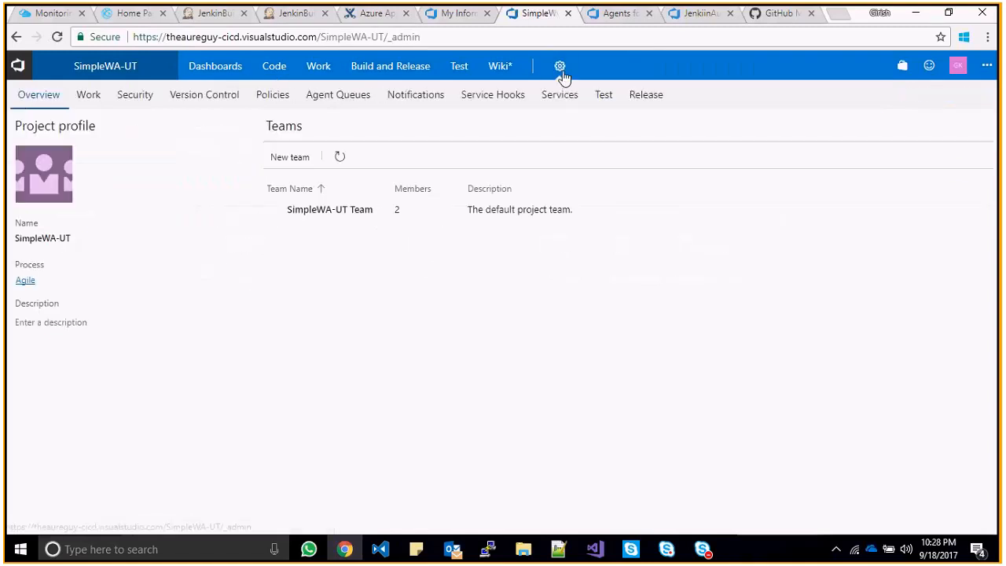
click(559, 67)
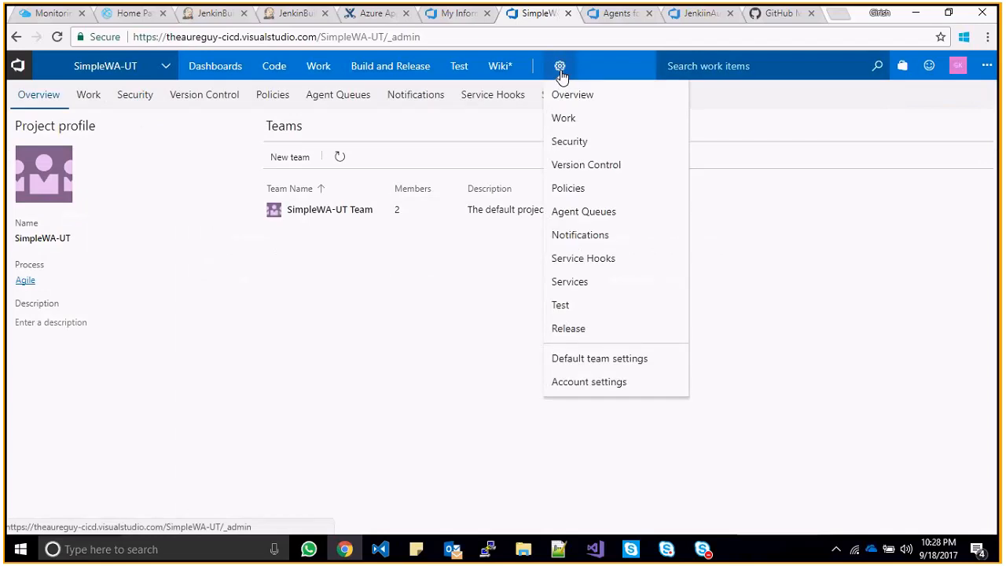
click(602, 236)
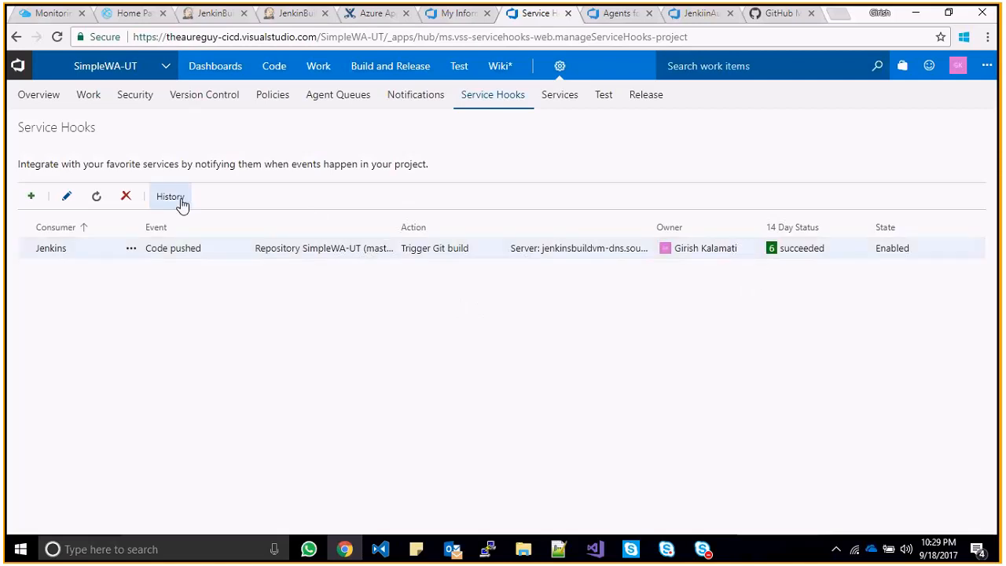
- Open the Jenkins subscription and keep Code pushed as its trigger event
double_click(173, 252)
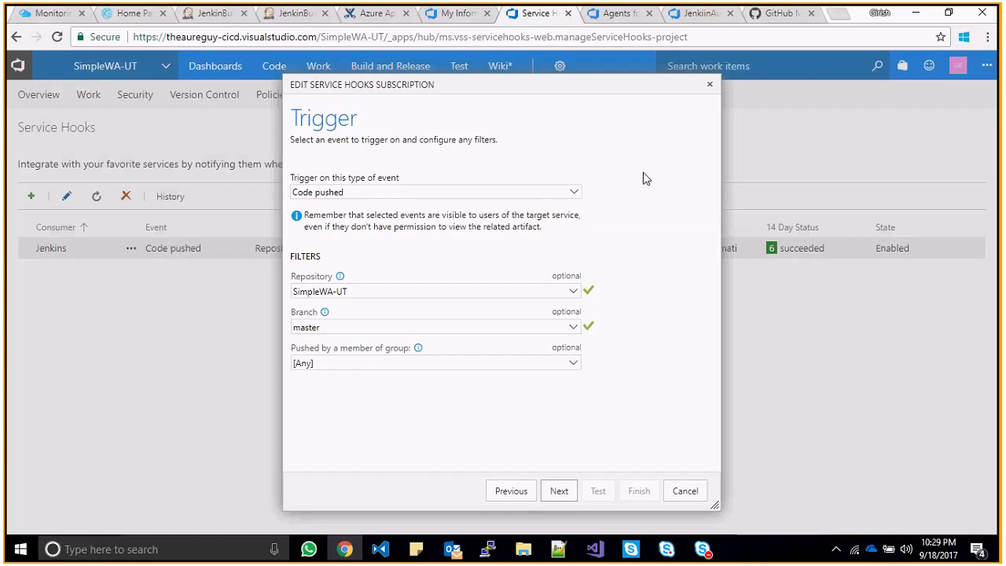
click(570, 197)
click(570, 198)
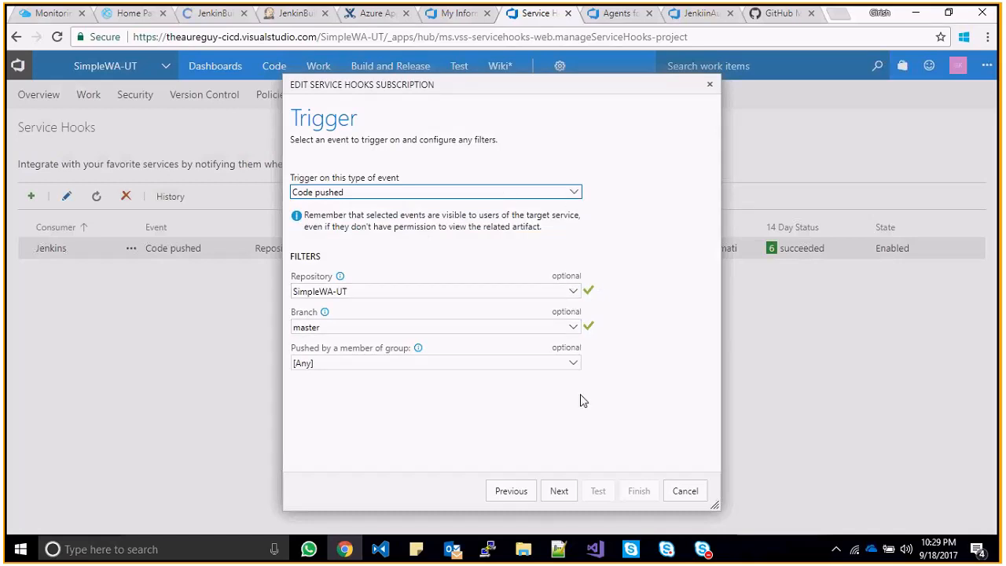
click(550, 492)
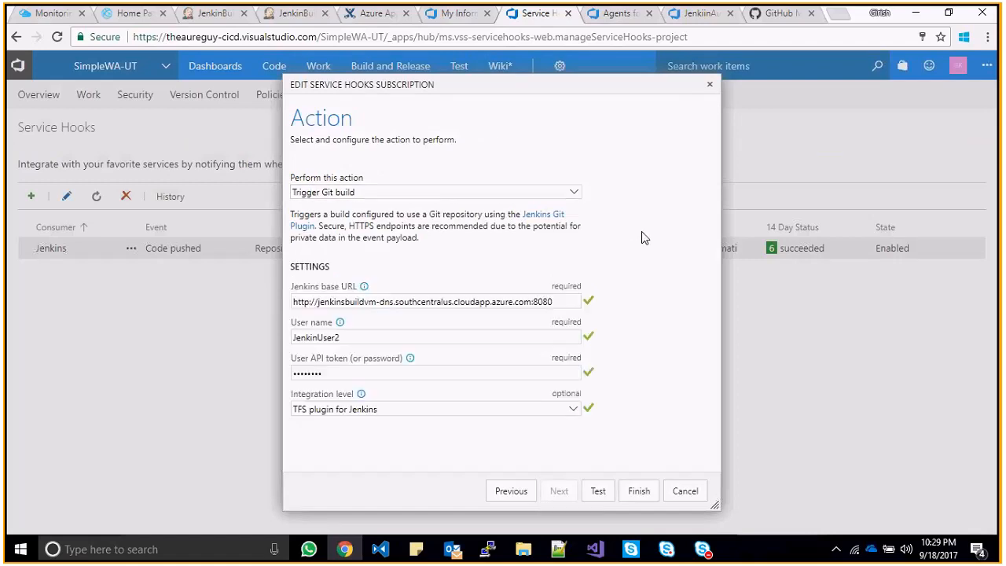
- Inspect the Trigger Git build action's Jenkins base URL and User name values
click(433, 302)
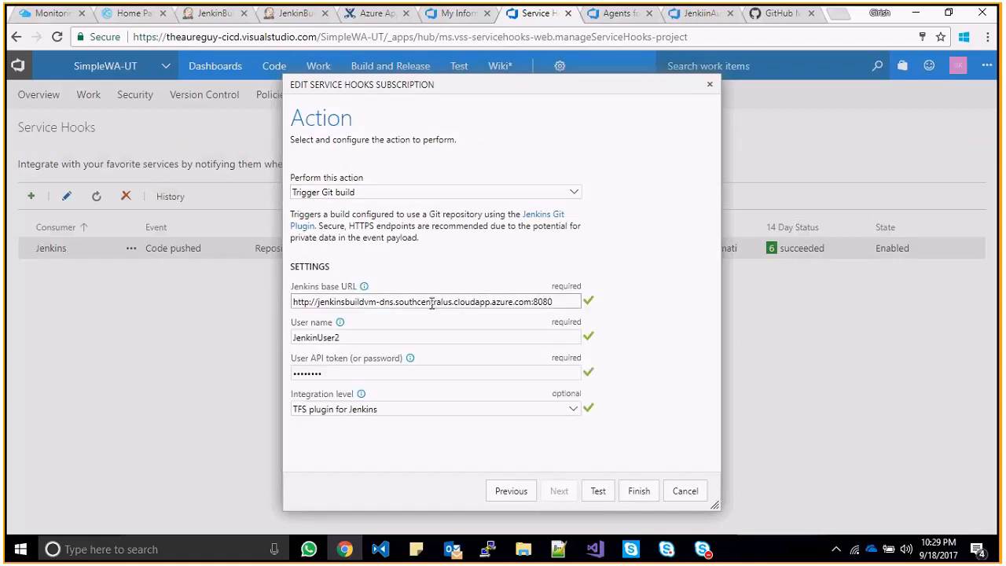
double_click(366, 302)
click(431, 303)
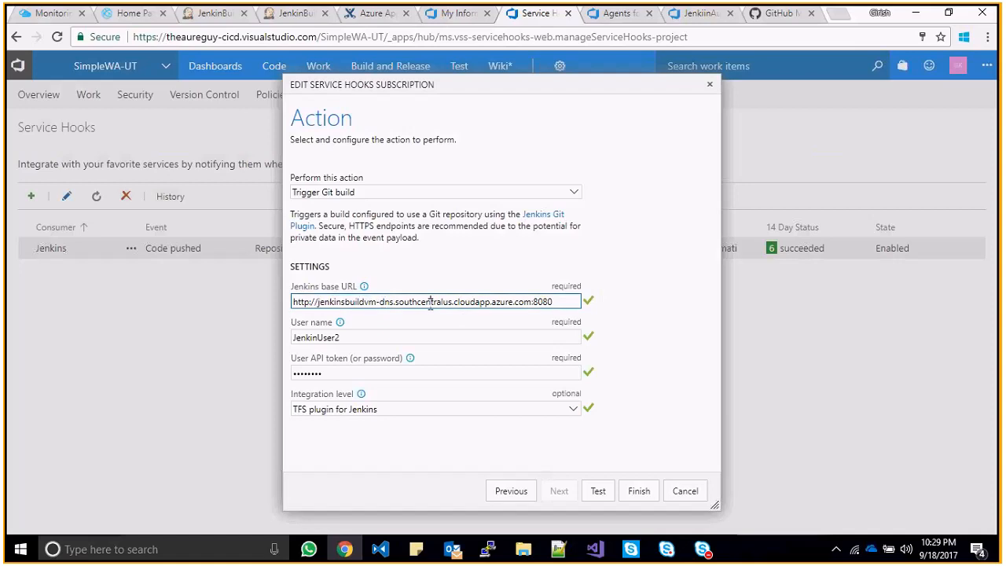
double_click(393, 336)
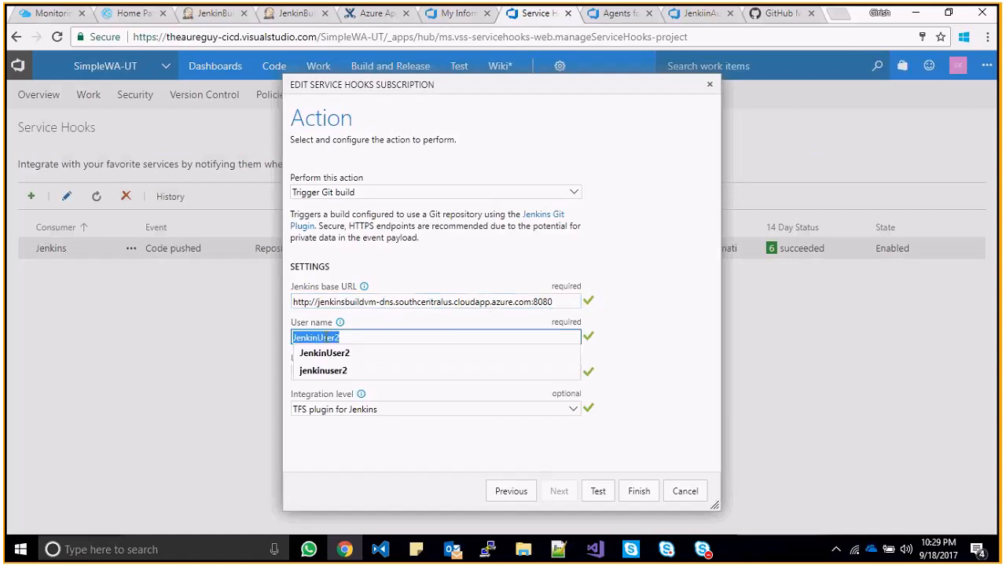
click(393, 337)
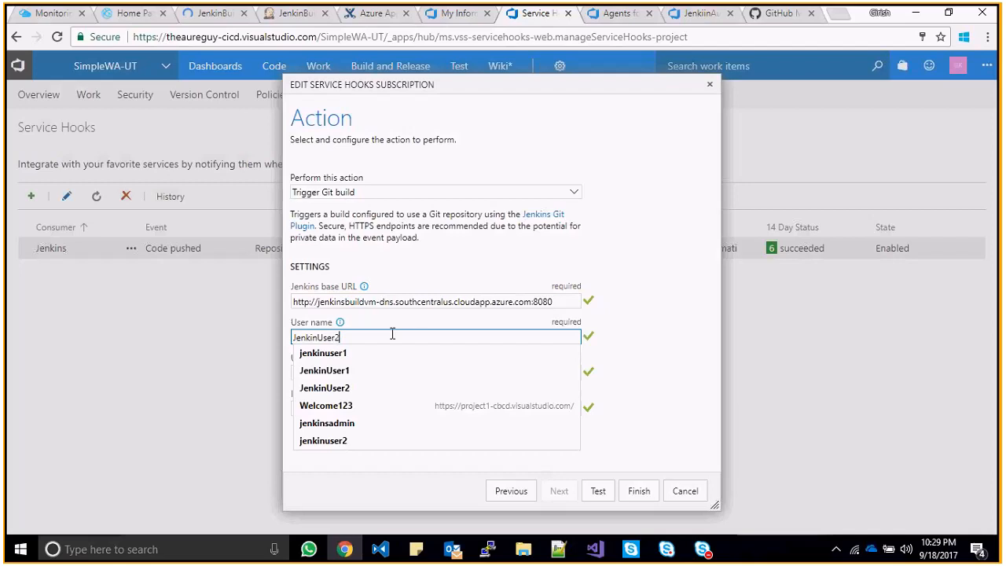
click(651, 330)
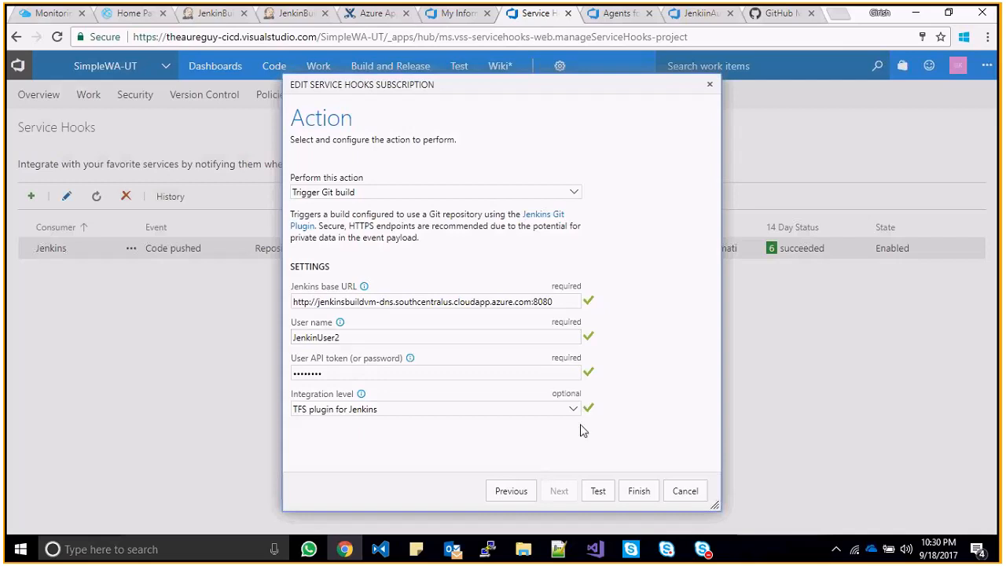
- Test the Jenkins hook and check the Fabrikam-Fiber-Git:master summary, request and 200 OK response
click(597, 492)
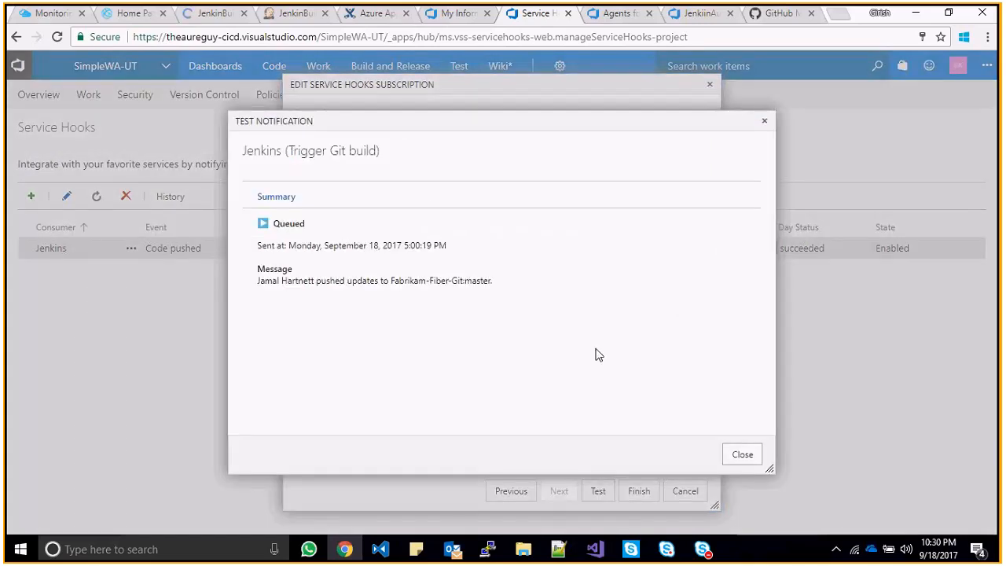
drag(393, 280, 522, 283)
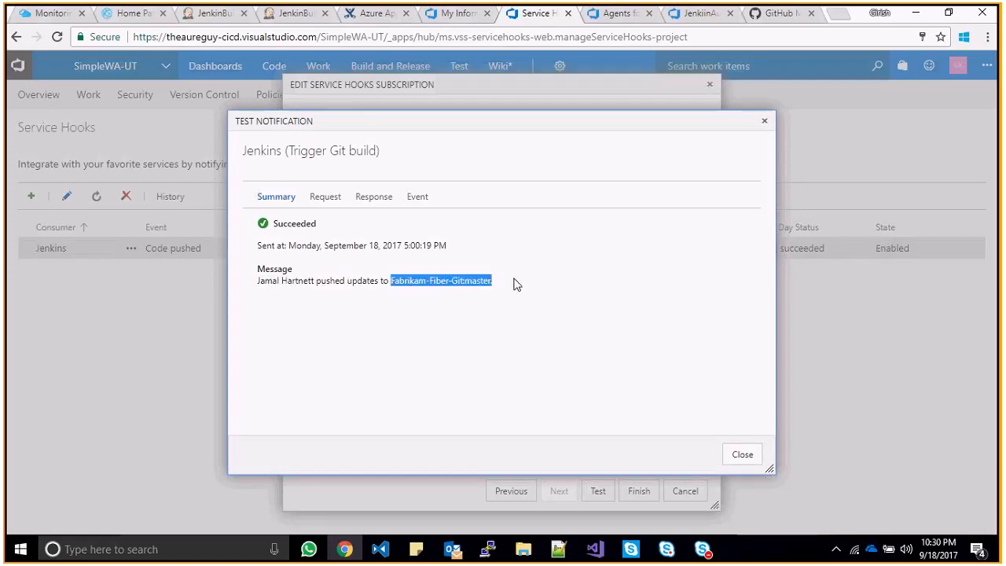
click(326, 266)
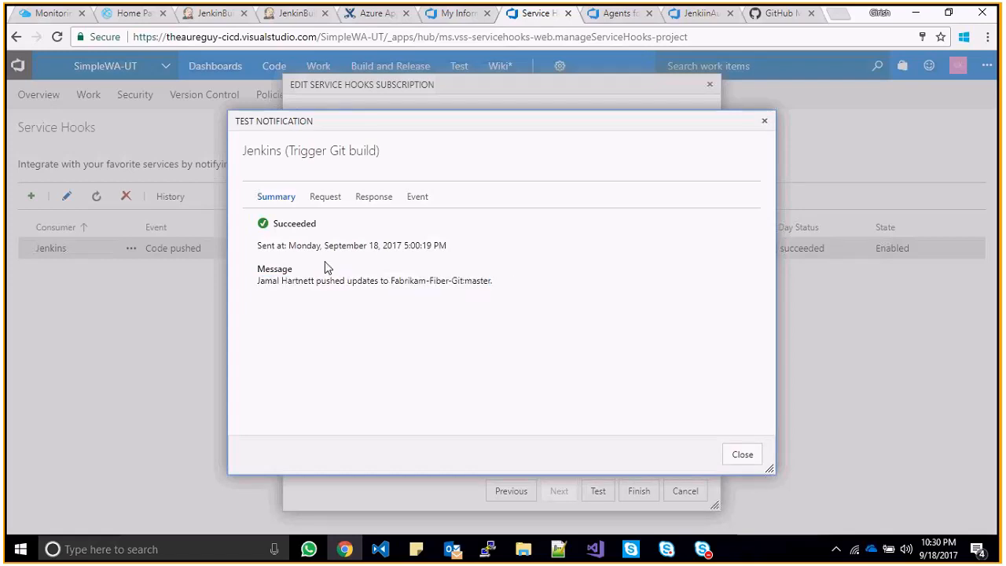
click(324, 202)
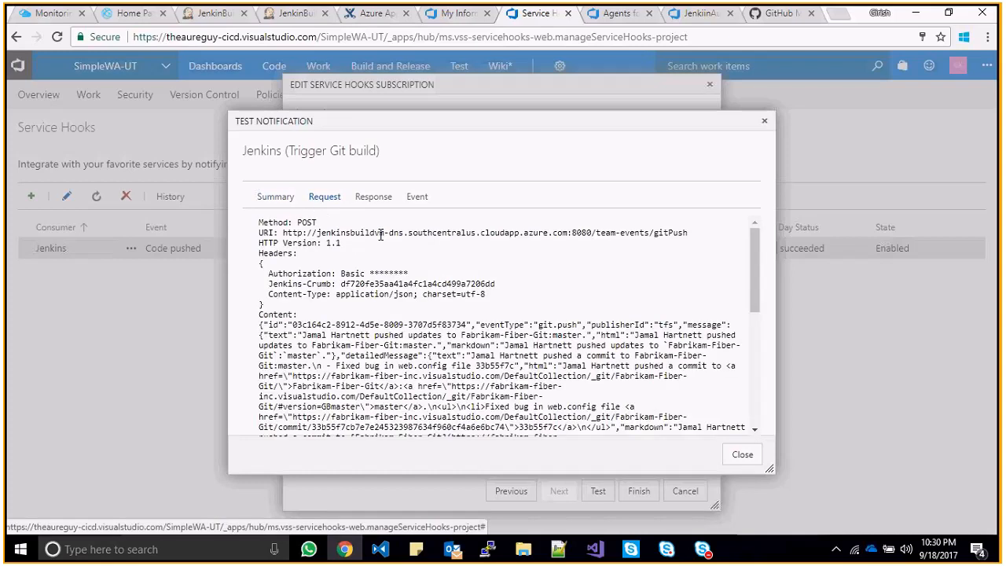
click(376, 202)
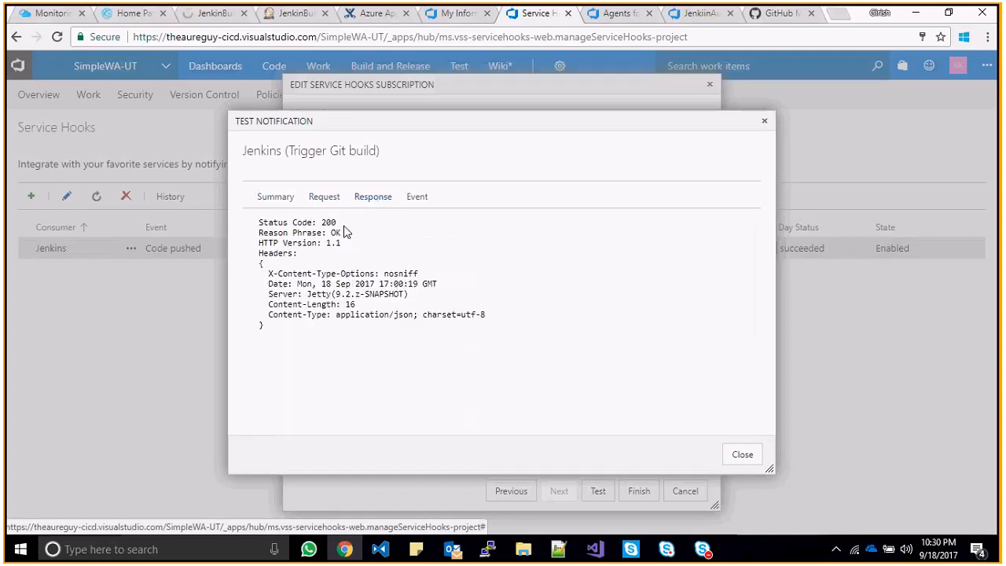
double_click(329, 222)
click(519, 237)
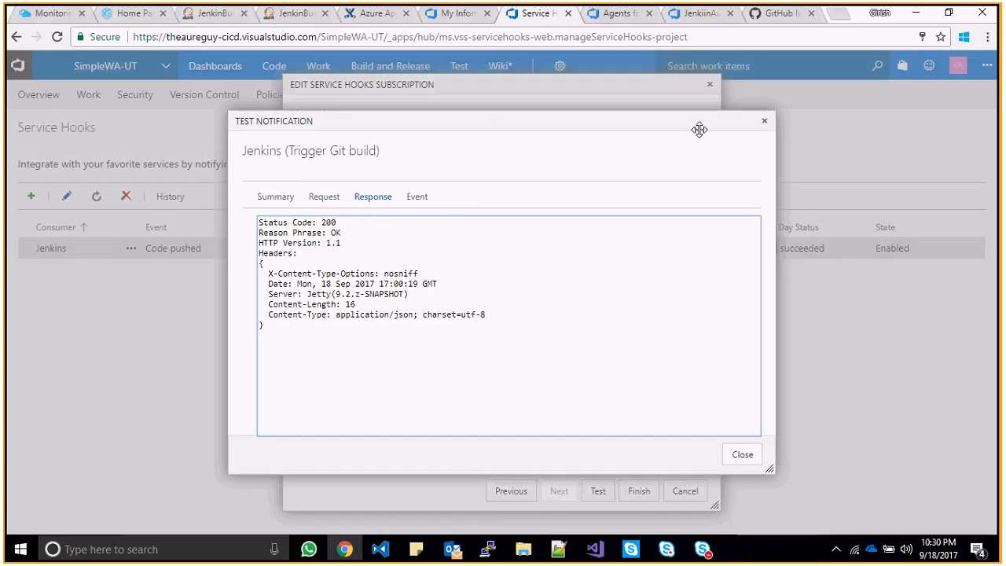
click(764, 121)
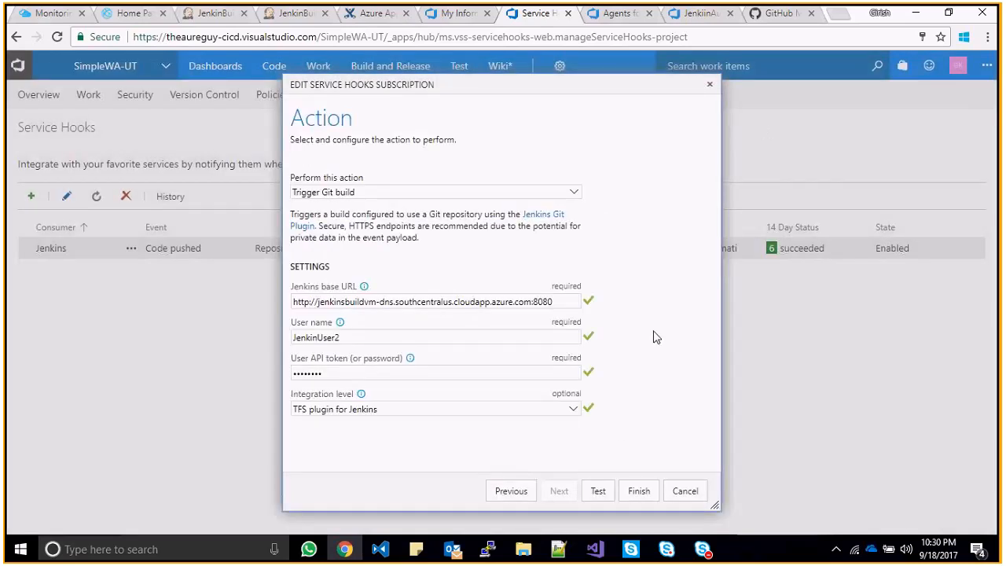
- Close the subscription editor, open the hook's history and check the repository's Pushes list
click(712, 87)
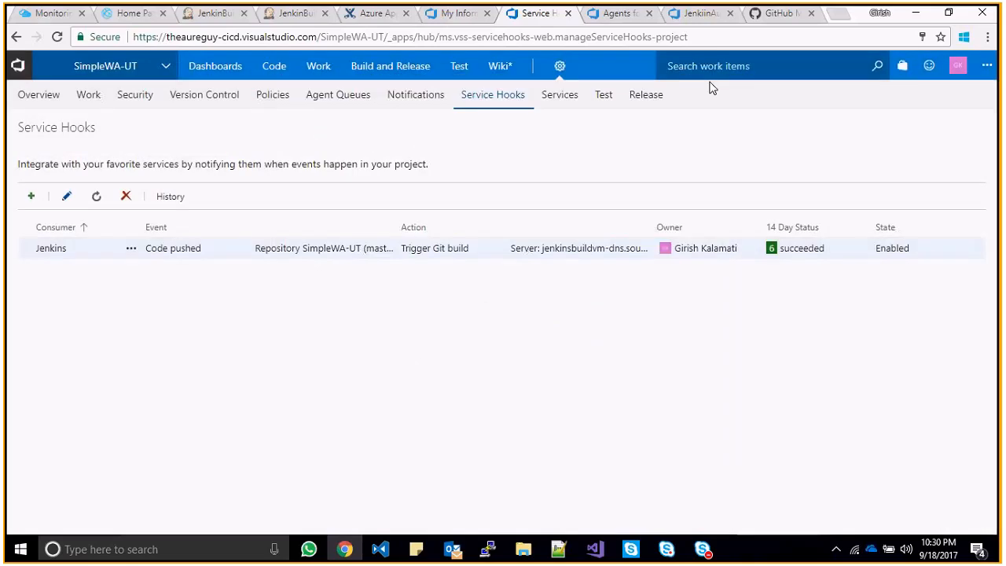
click(167, 201)
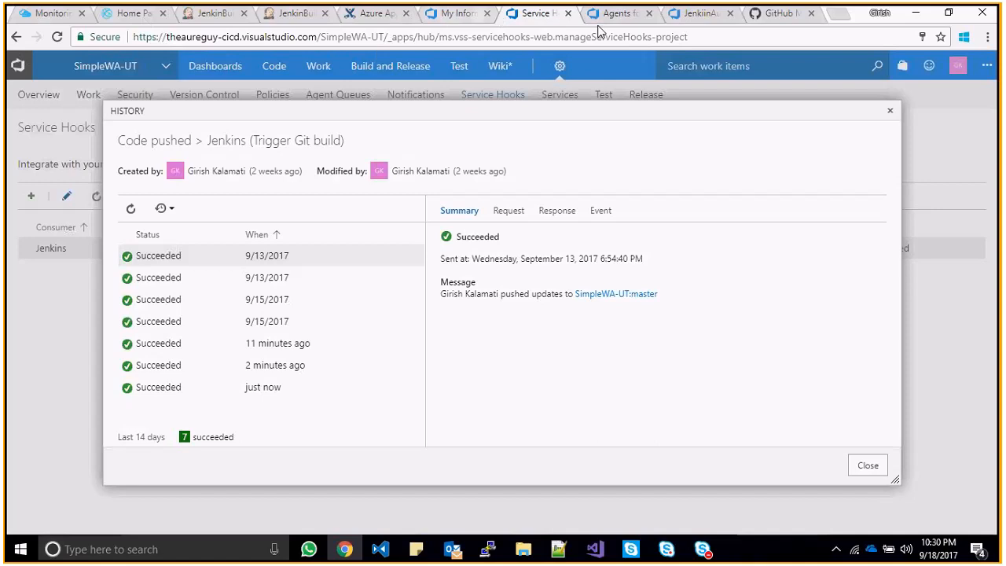
click(621, 18)
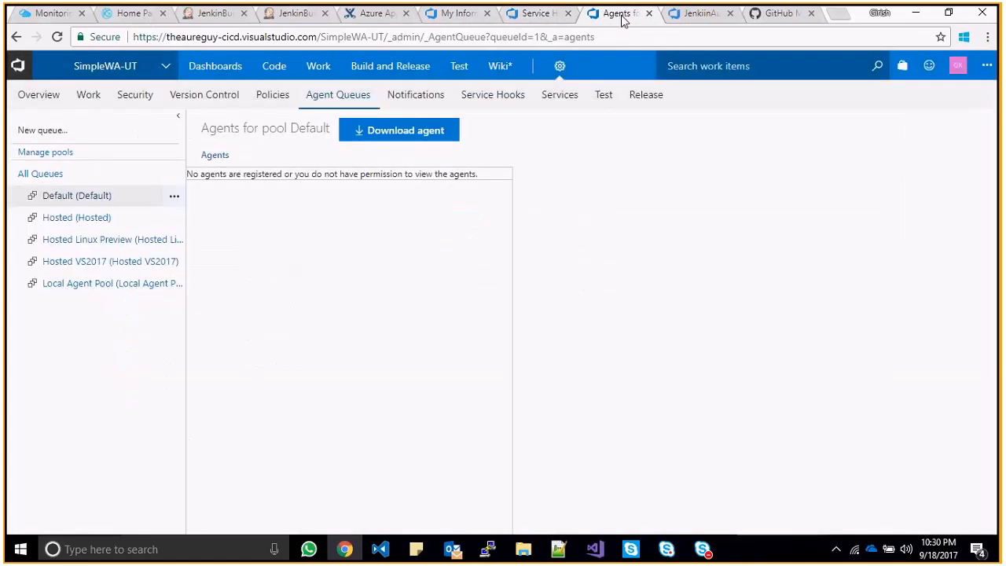
click(282, 66)
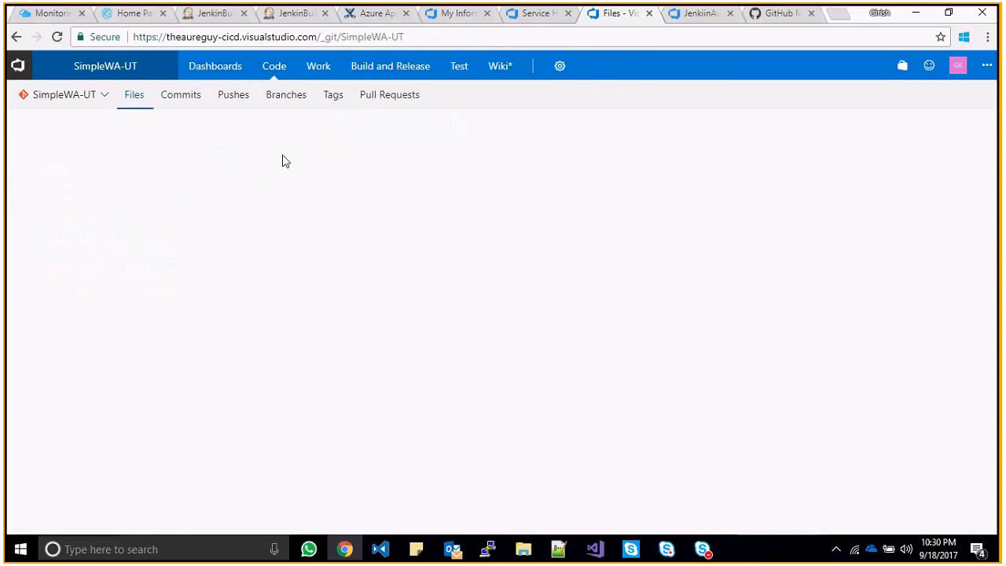
click(233, 97)
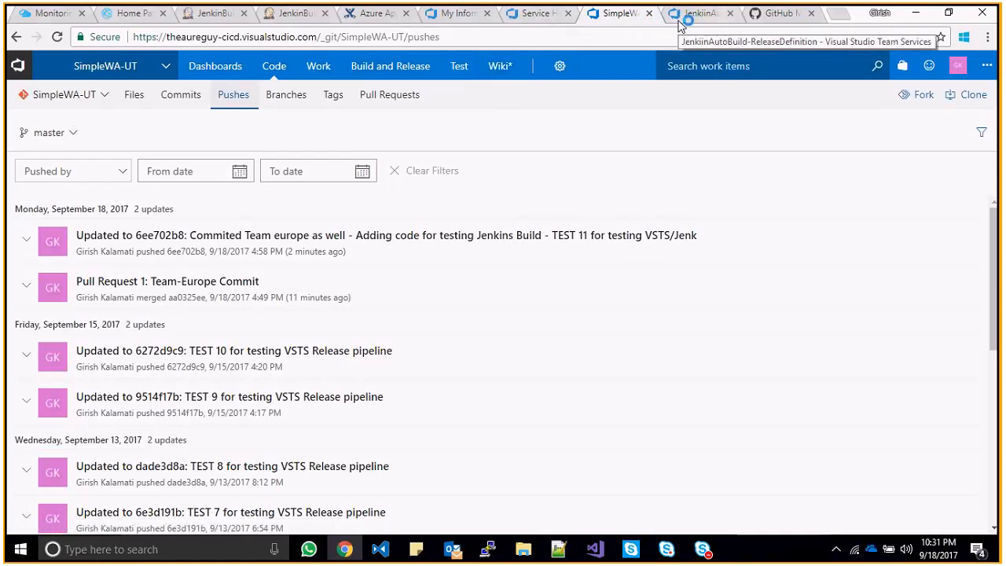
- Inspect the latest hook delivery's request and response, then close the history
click(543, 14)
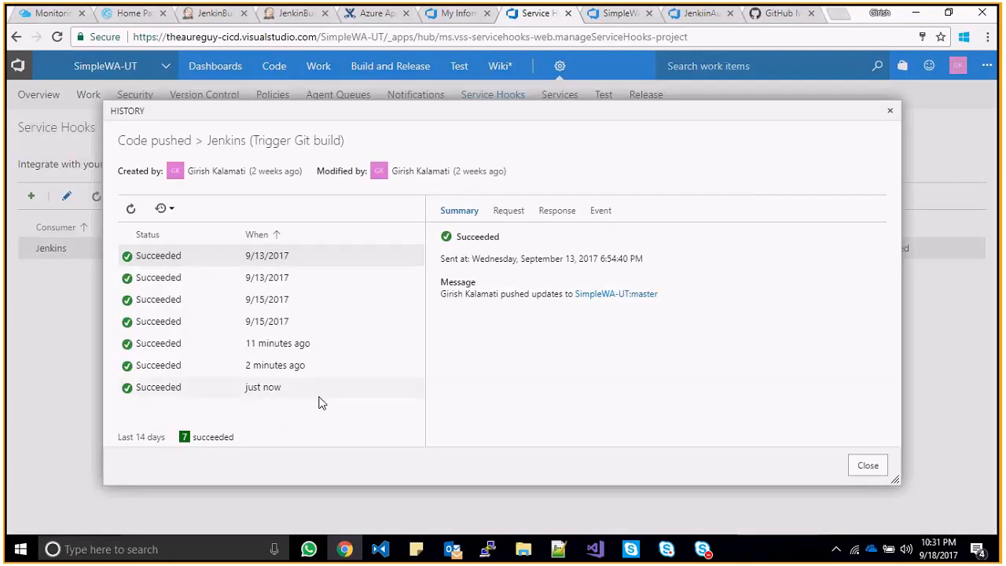
click(273, 388)
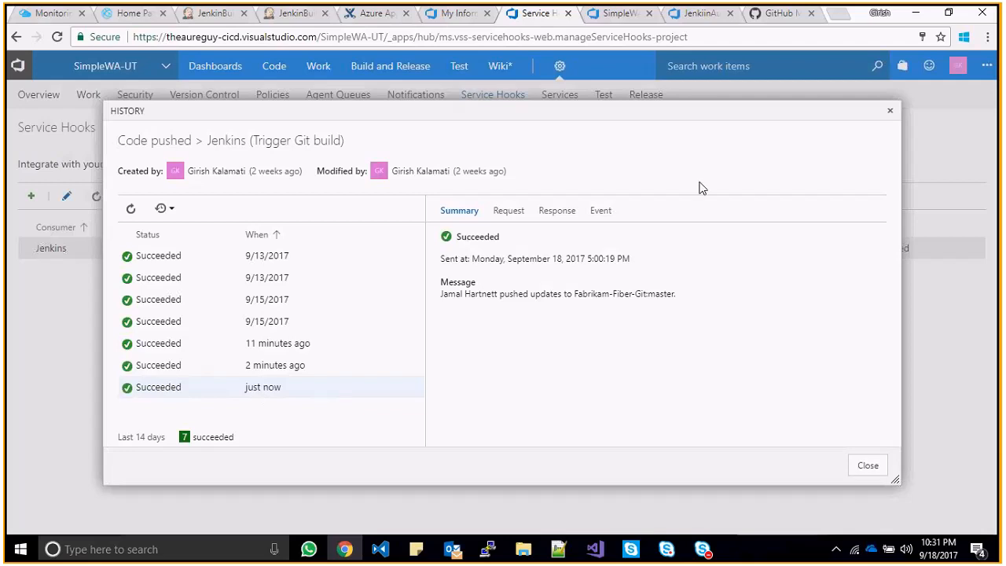
click(507, 214)
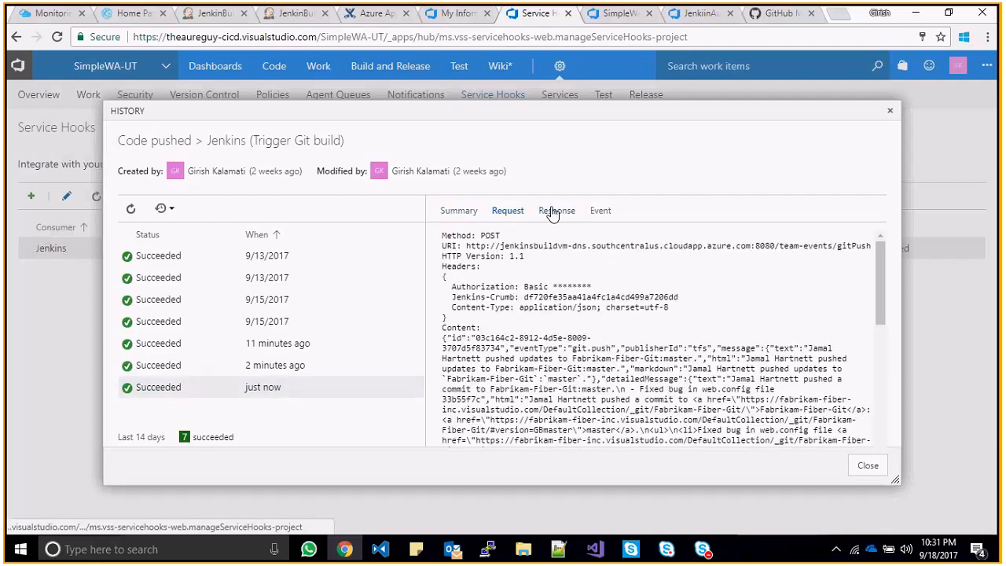
click(557, 213)
click(890, 111)
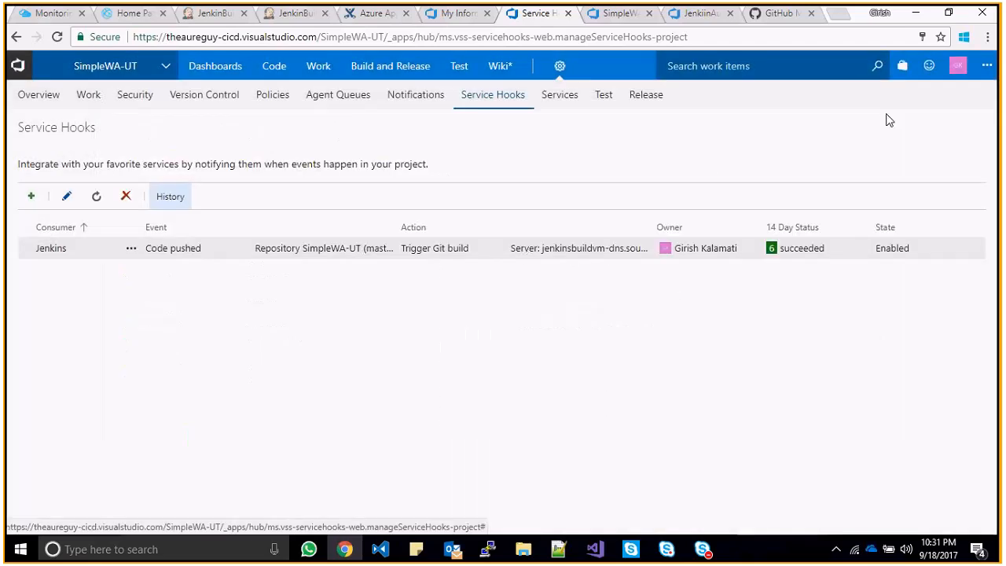
click(212, 21)
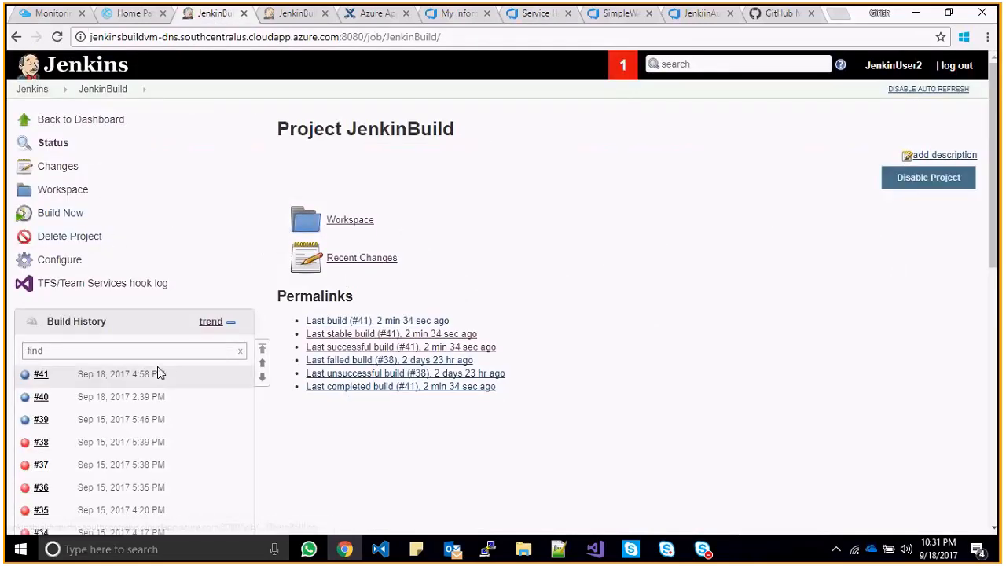
- Open build #41's changes and review the TEST 12 commit message
click(43, 376)
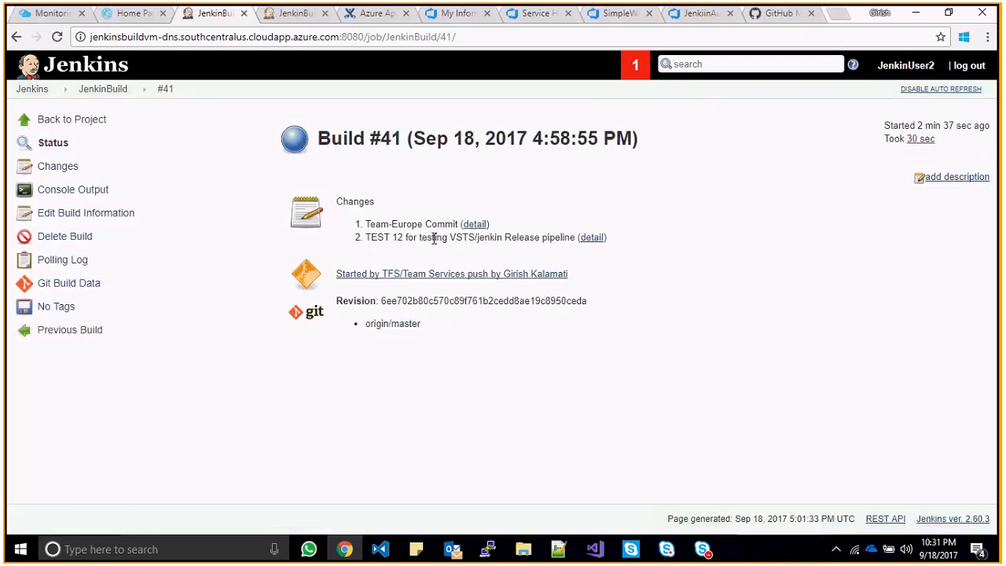
drag(378, 237, 570, 240)
click(570, 240)
- Compare the live ASP.NET site against build #41, ending on Azure's Monitoring Dashboard
click(131, 14)
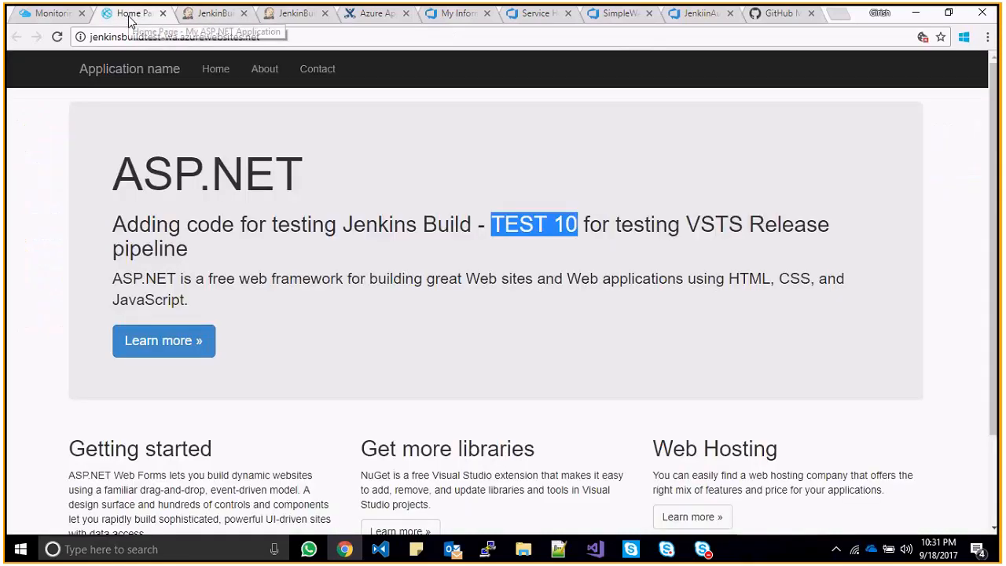
click(554, 224)
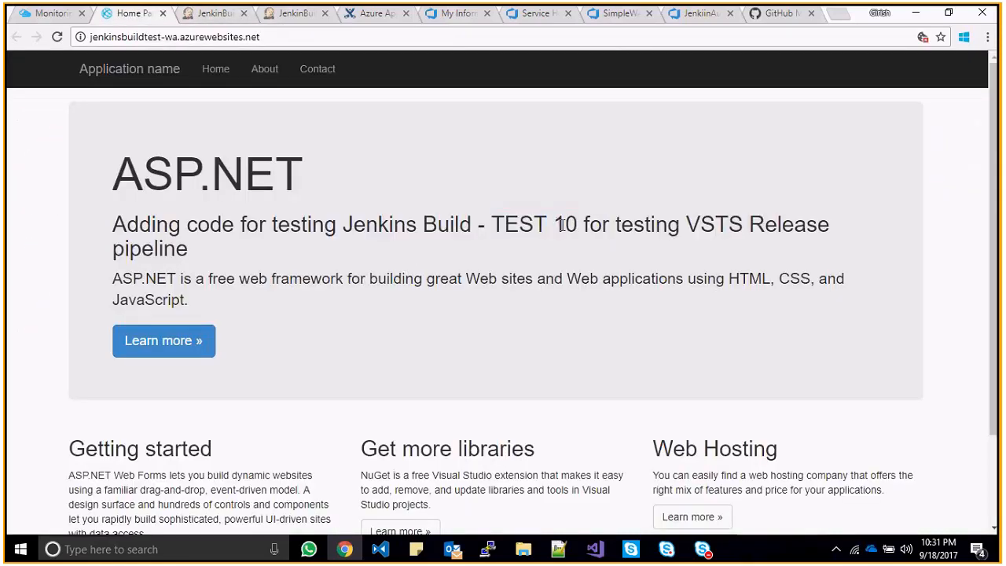
click(209, 14)
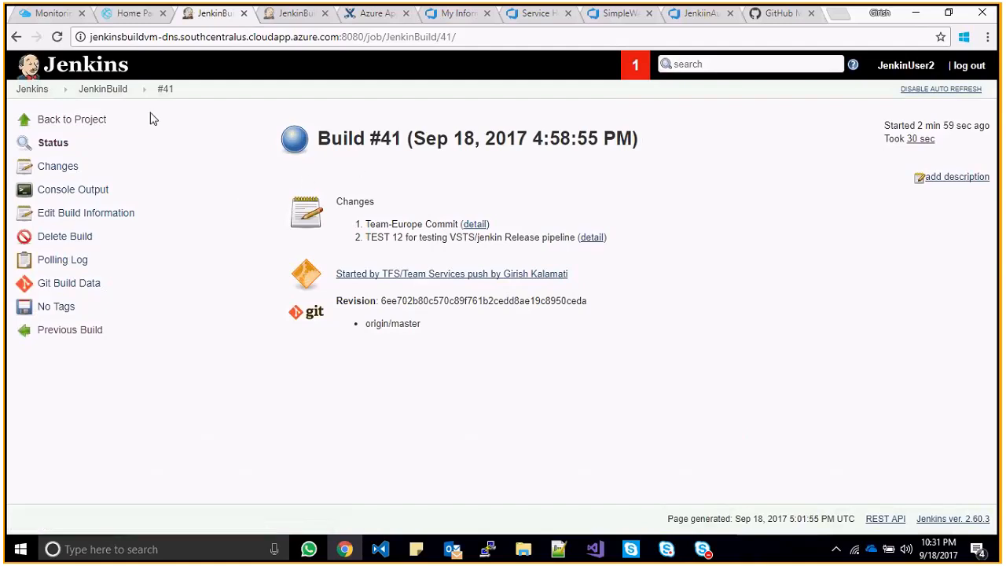
click(126, 13)
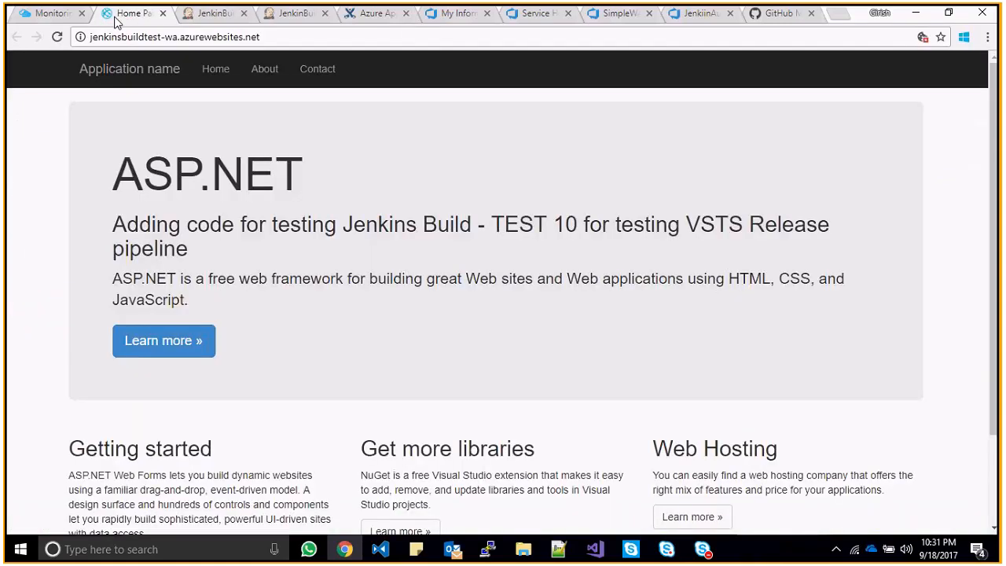
click(198, 22)
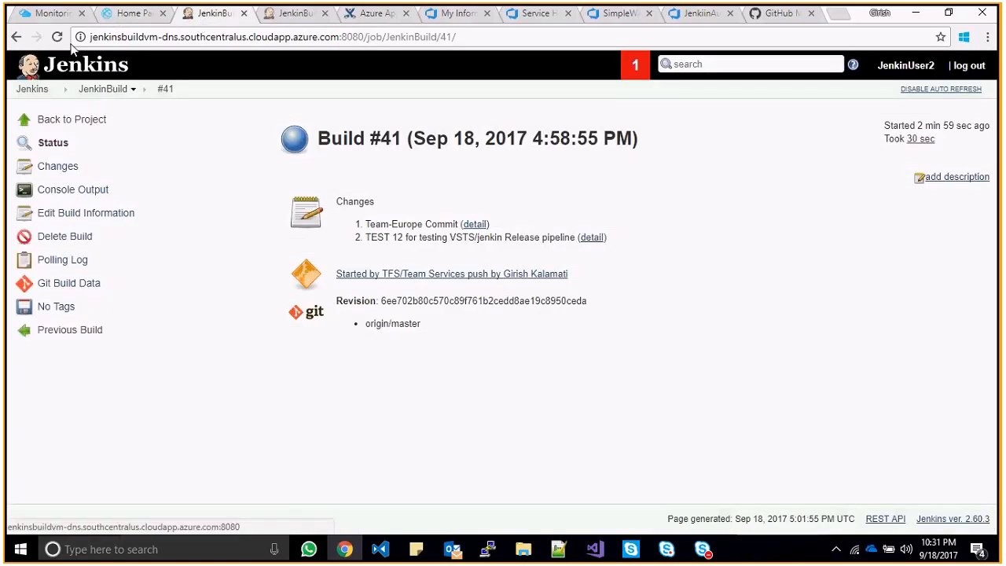
click(57, 17)
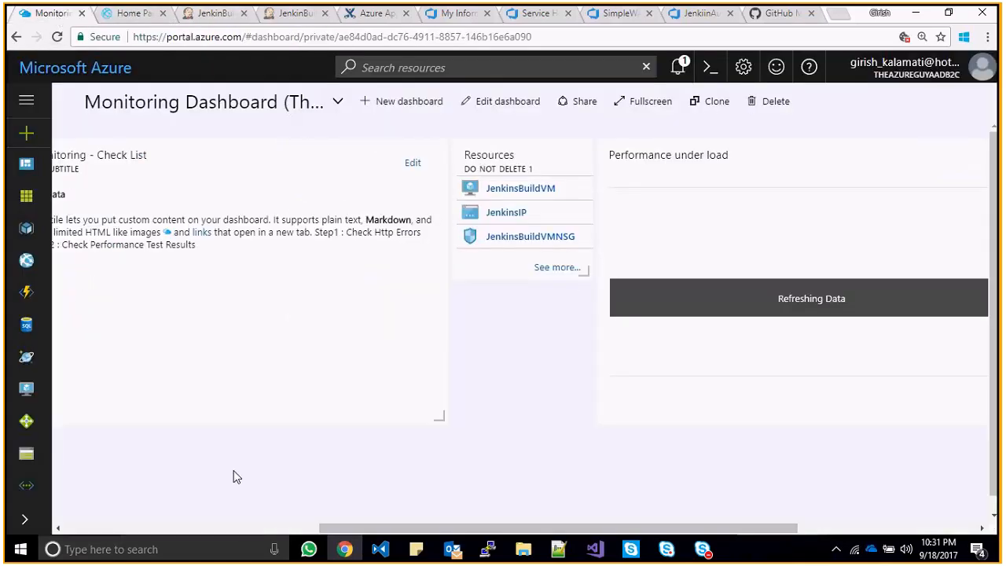
- Search the Marketplace for 'jenkin' and start creating Microsoft's Jenkins offering
click(26, 520)
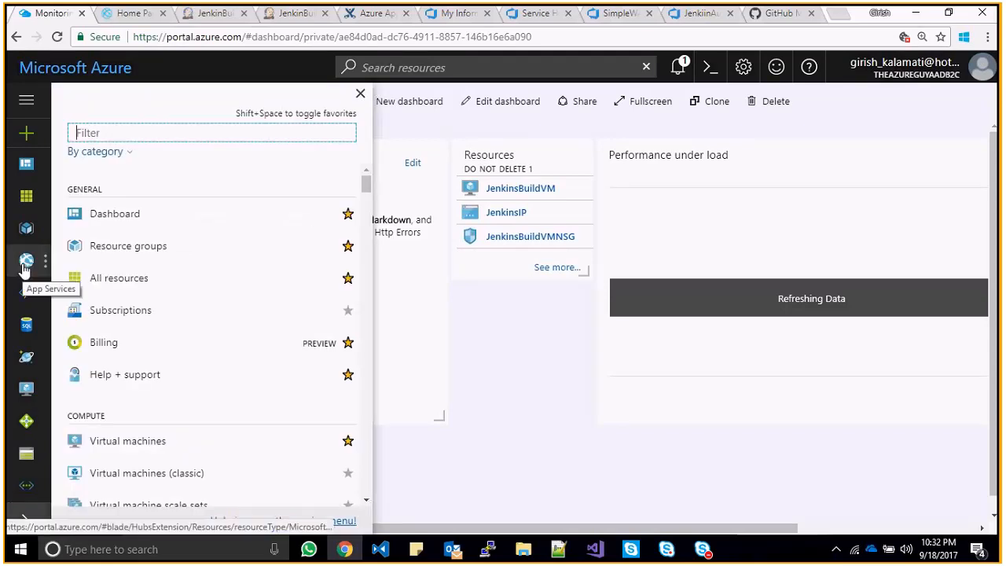
click(25, 135)
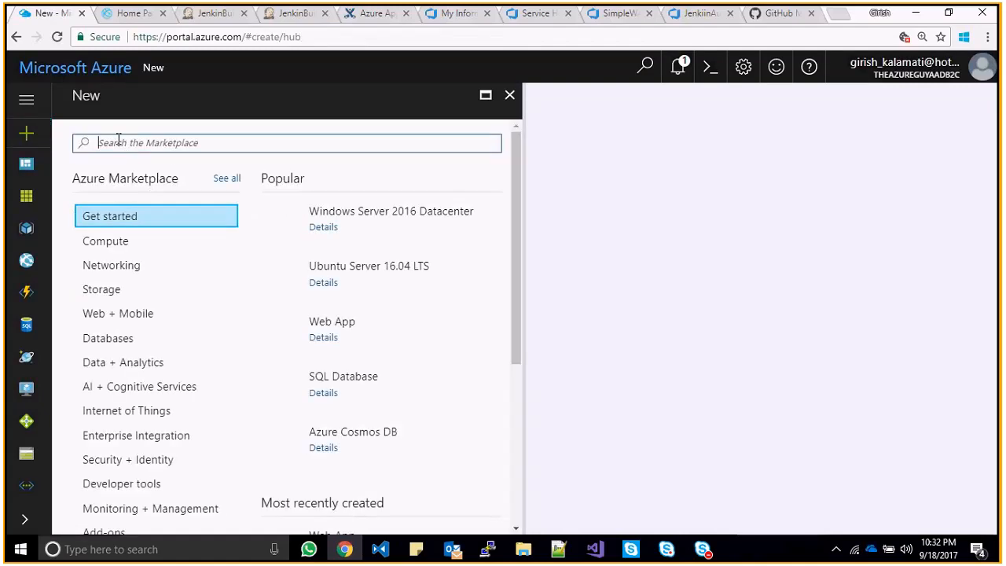
text(jenkin)
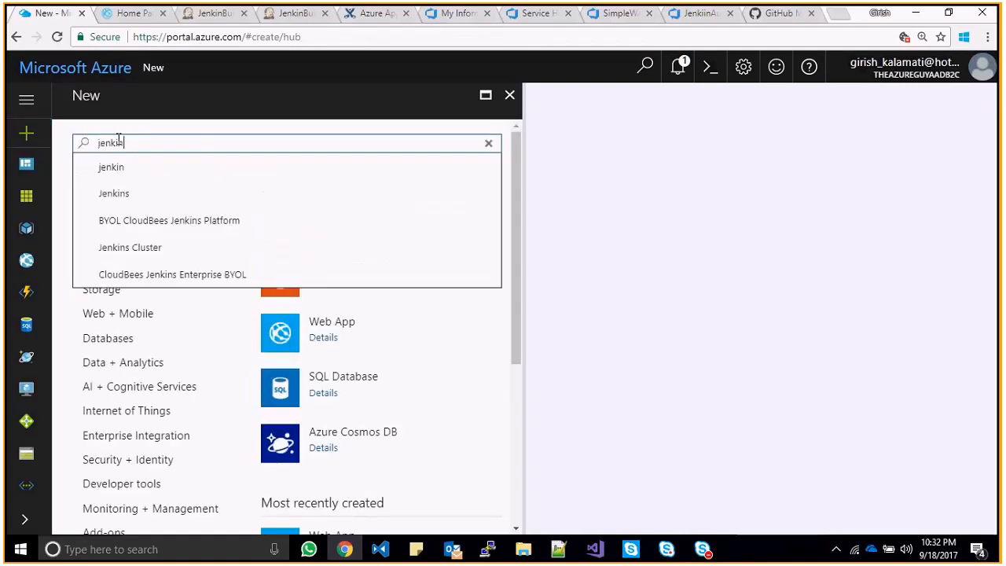
click(121, 168)
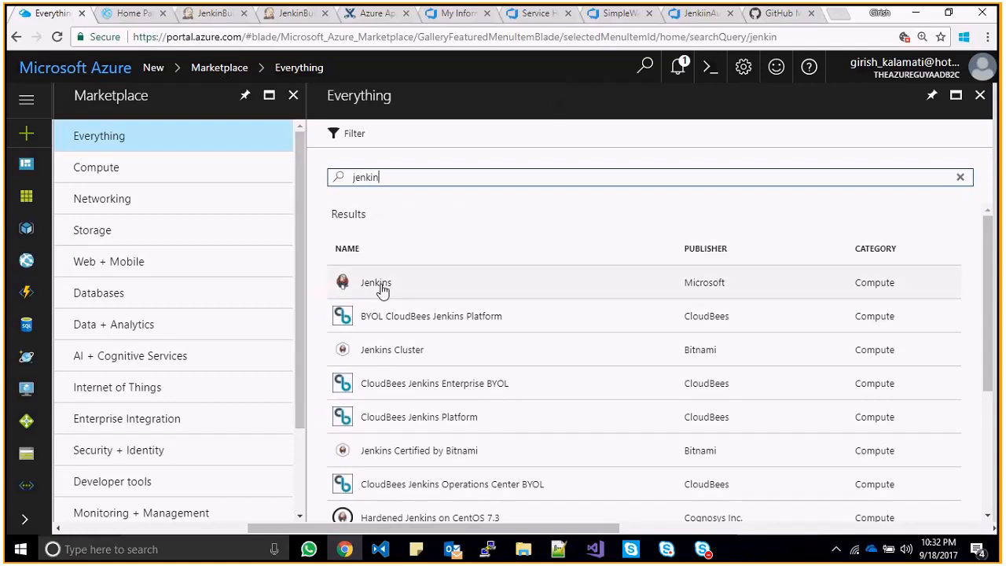
click(383, 289)
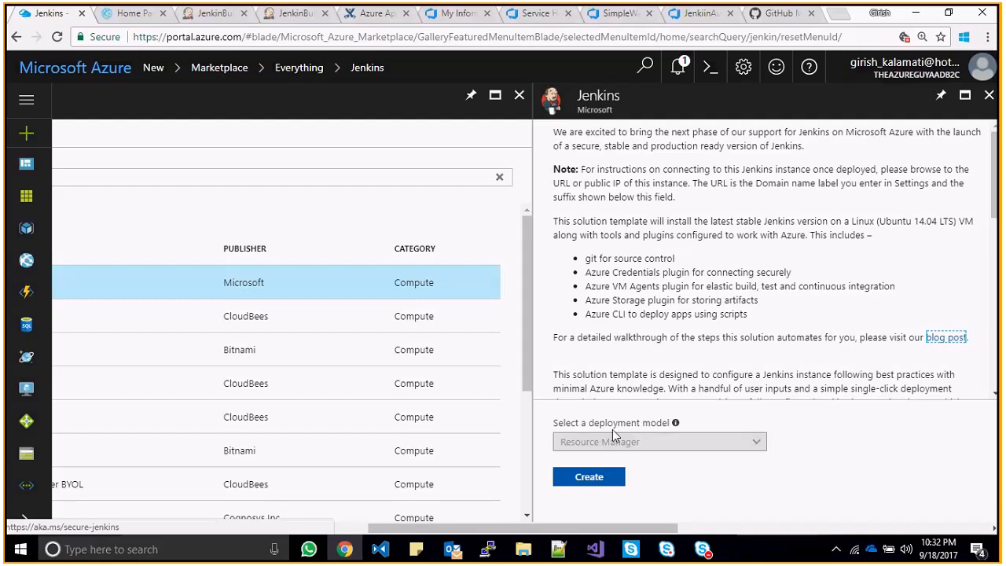
click(595, 477)
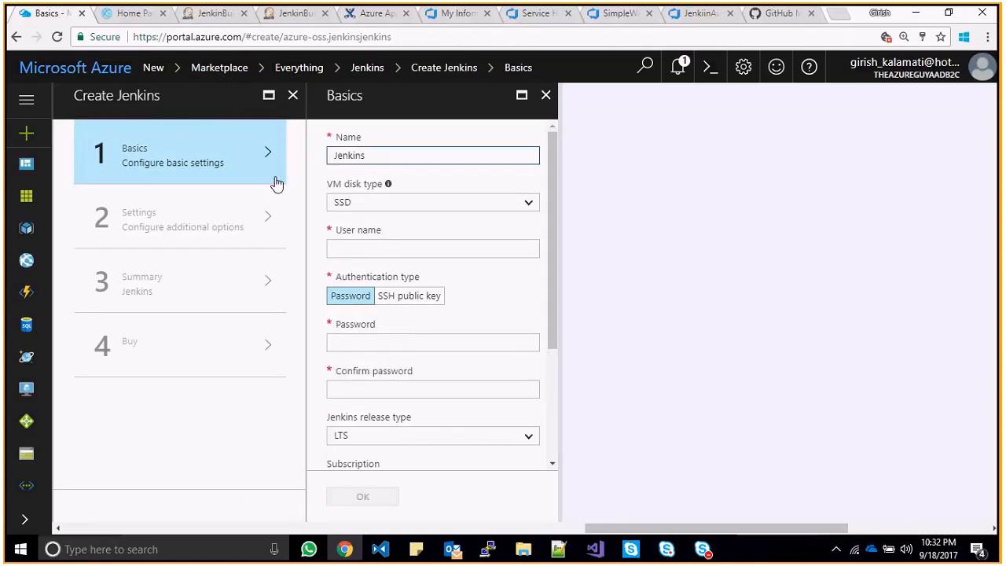
- Set the Jenkins VM's authentication type to SSH public key
click(382, 249)
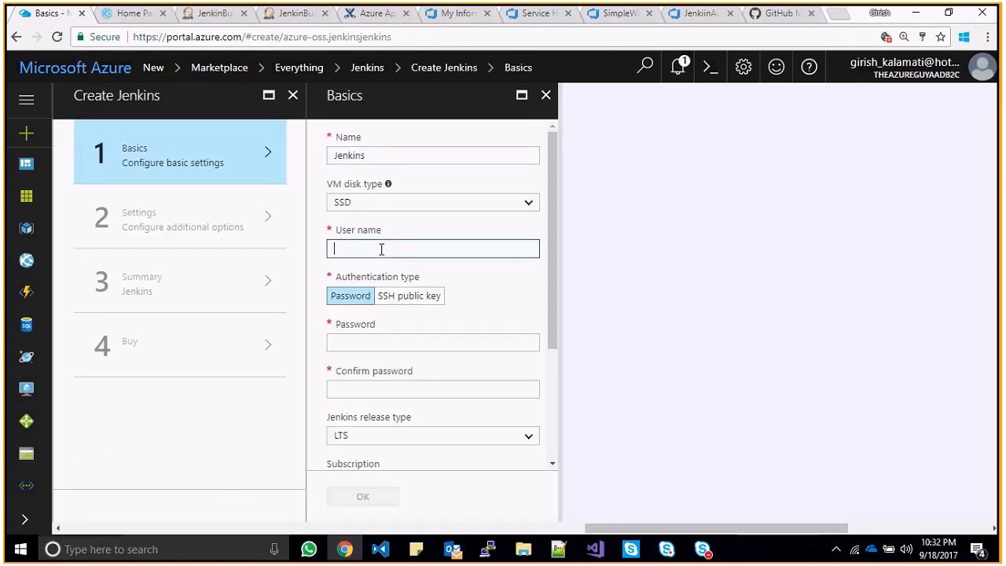
click(500, 222)
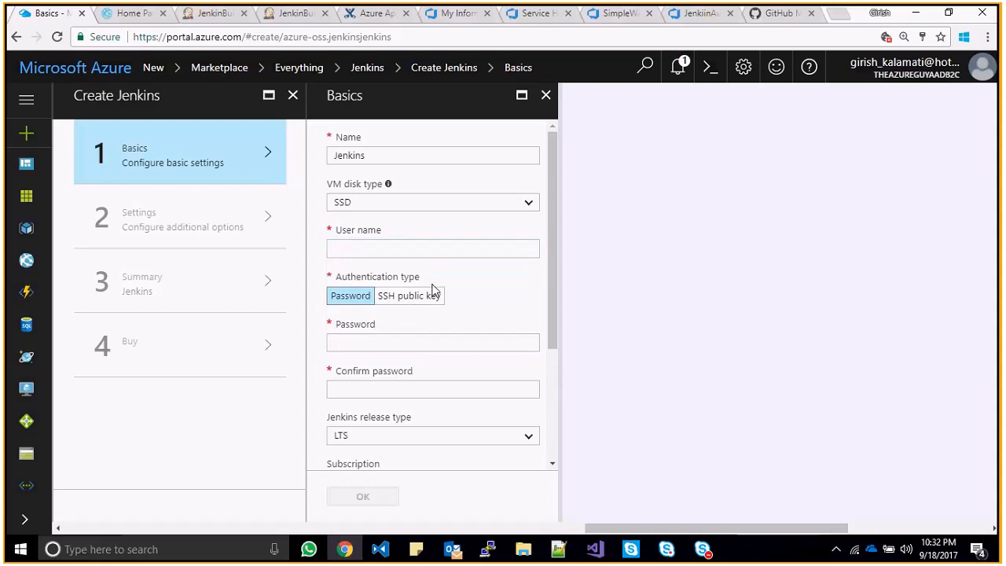
click(427, 296)
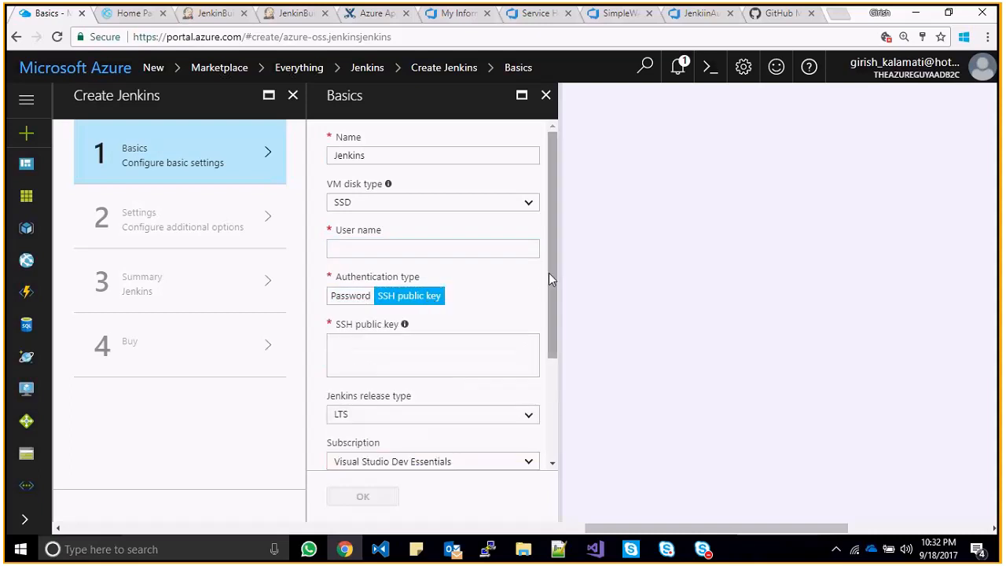
drag(548, 279, 530, 367)
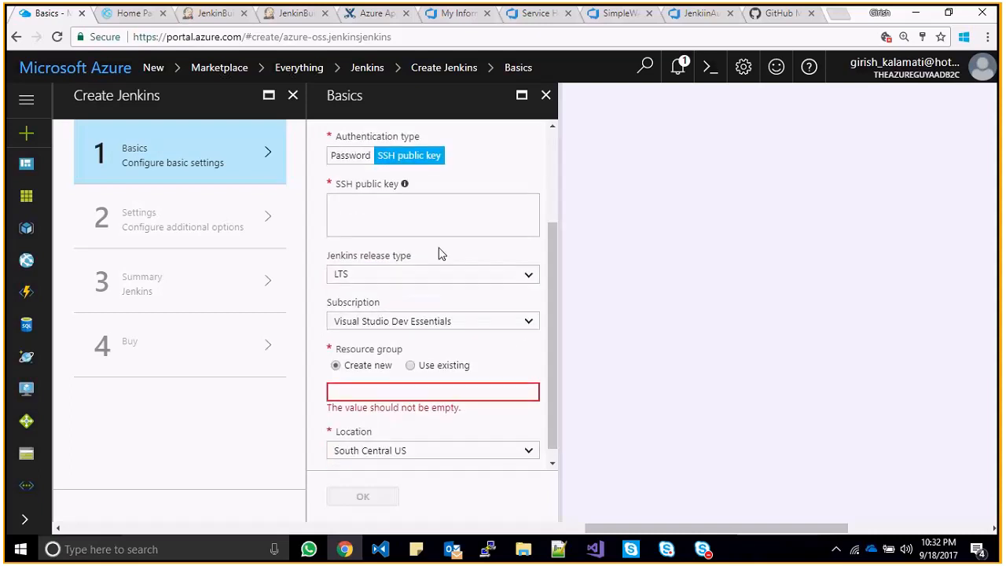
- Search Windows for 'putty' and launch PuTTYgen
key(super)
text(u)
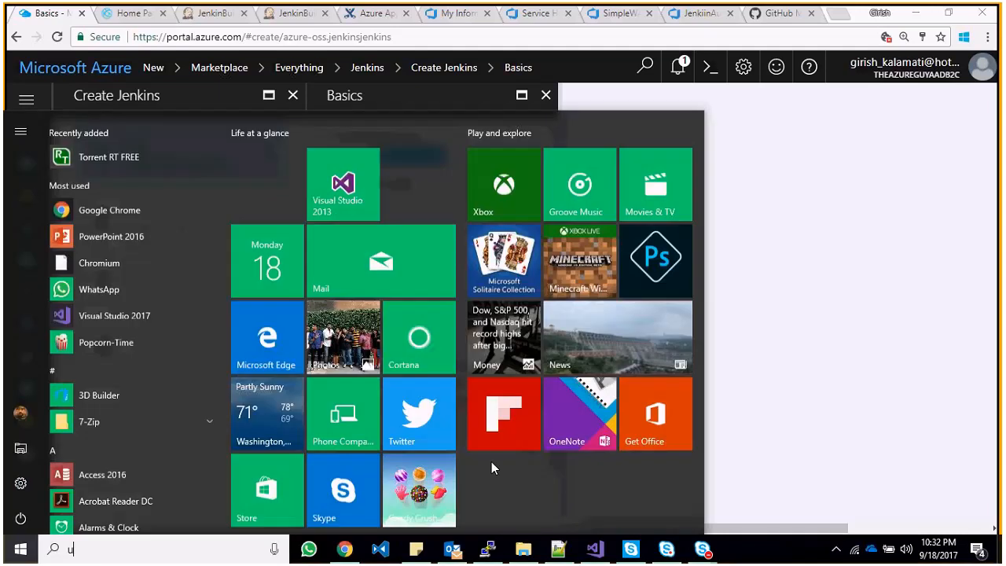
text(tty)
key(Home)
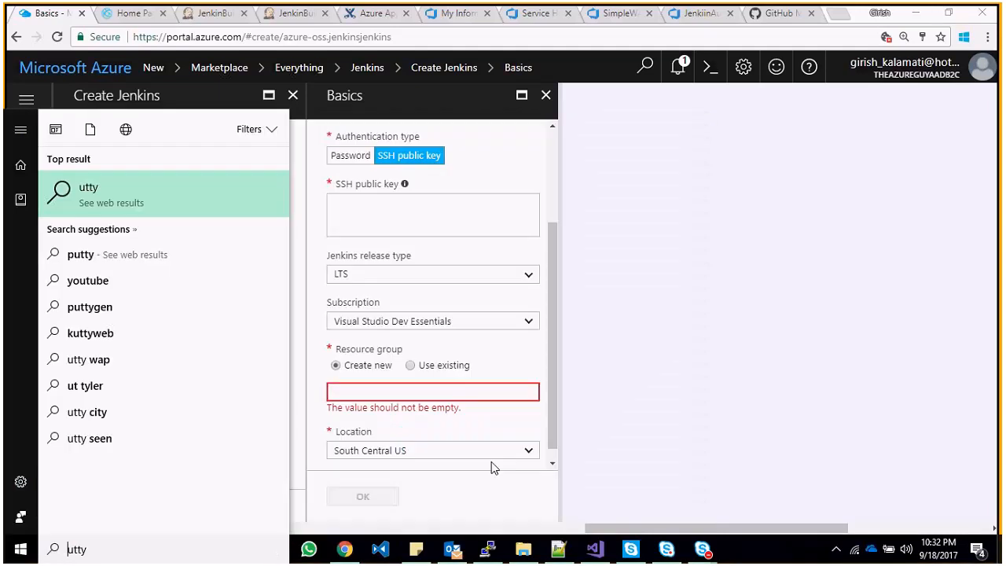
text(p)
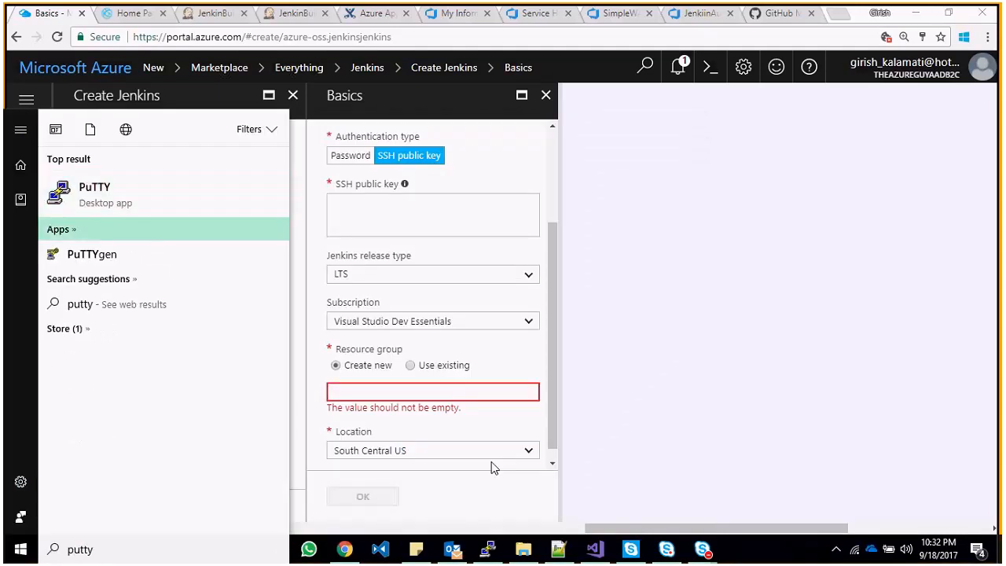
key(Down)
key(Return)
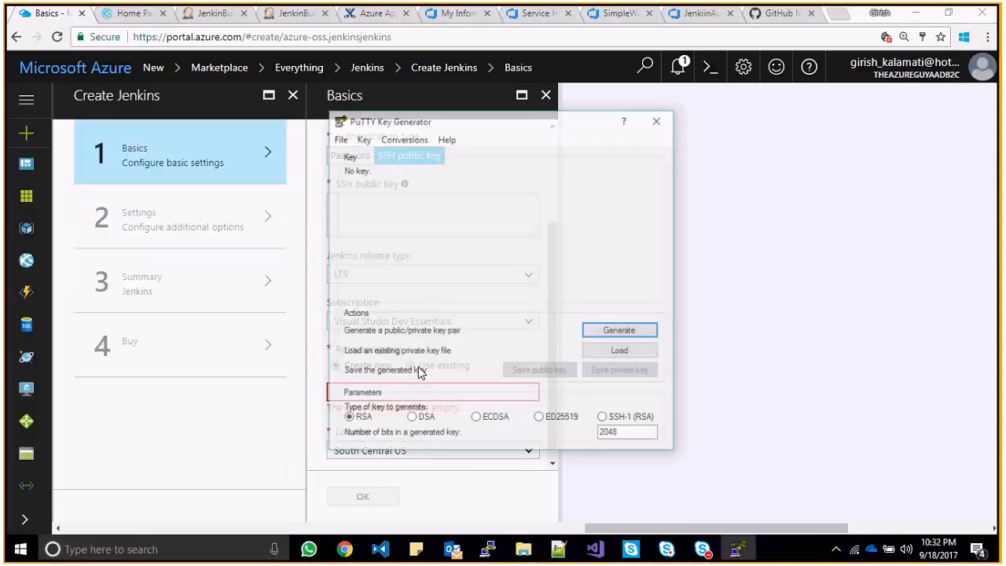
- Generate a 2048-bit RSA key pair in PuTTYgen and copy its public key
click(606, 334)
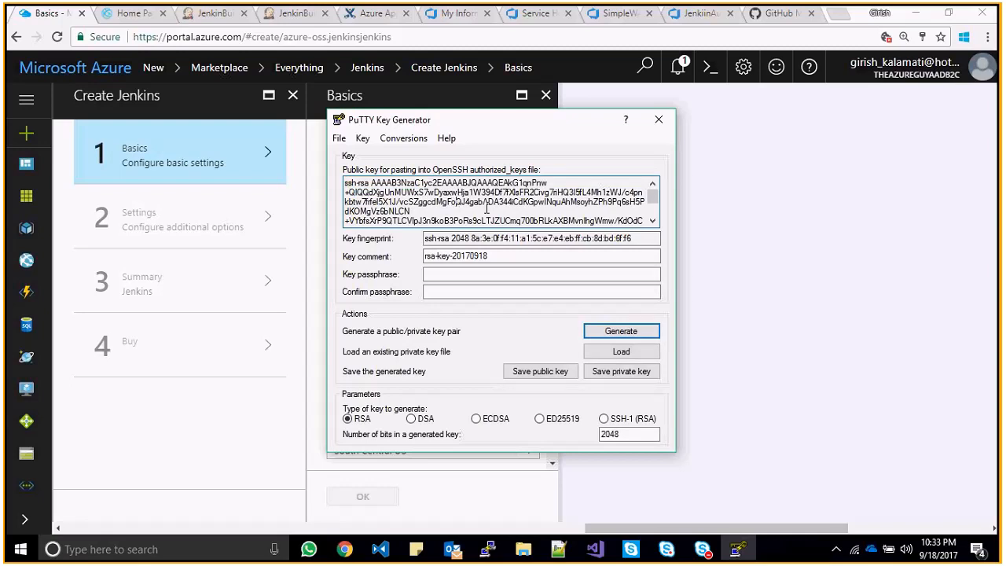
double_click(520, 209)
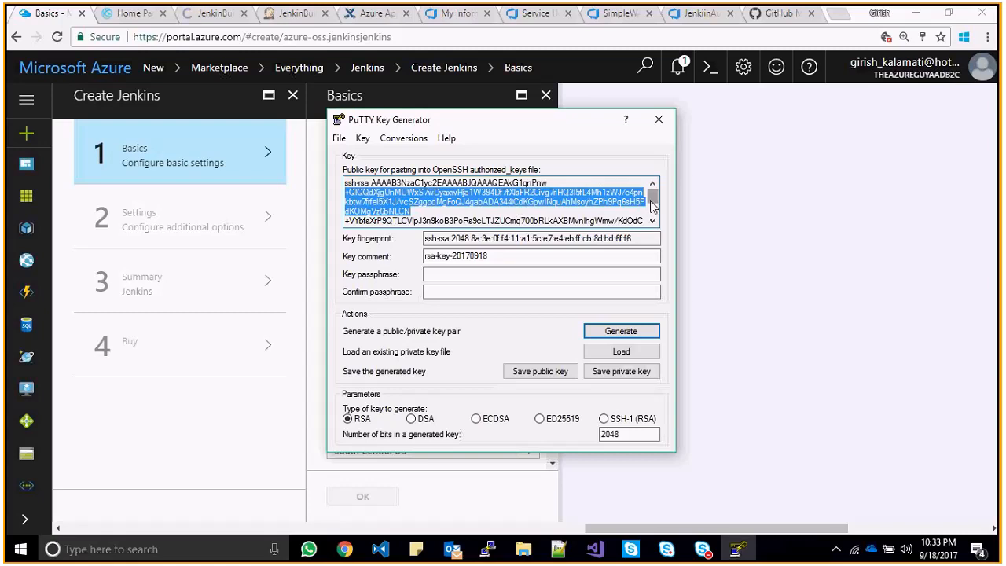
drag(651, 204, 652, 218)
drag(381, 221, 344, 180)
right_click(402, 198)
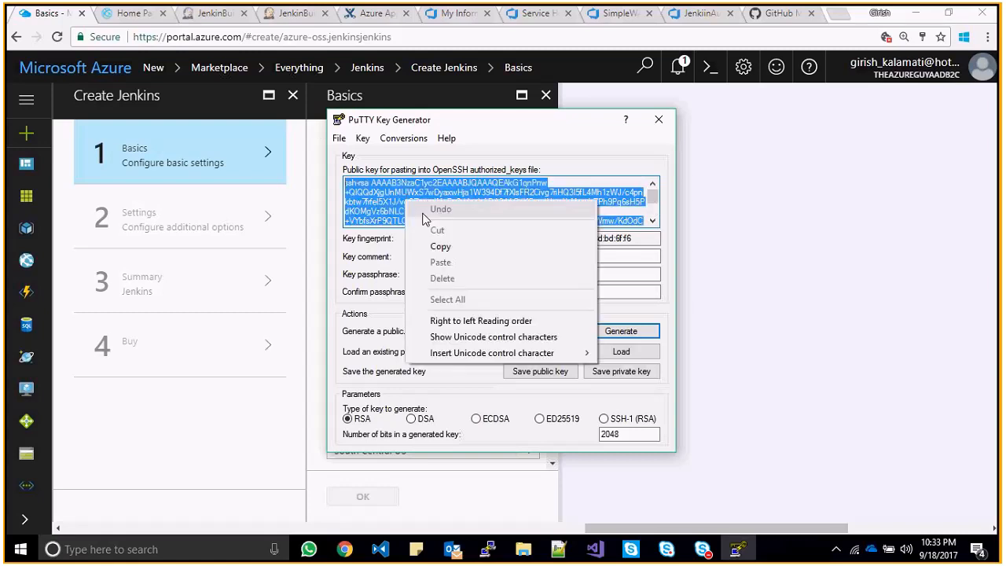
click(437, 246)
click(429, 212)
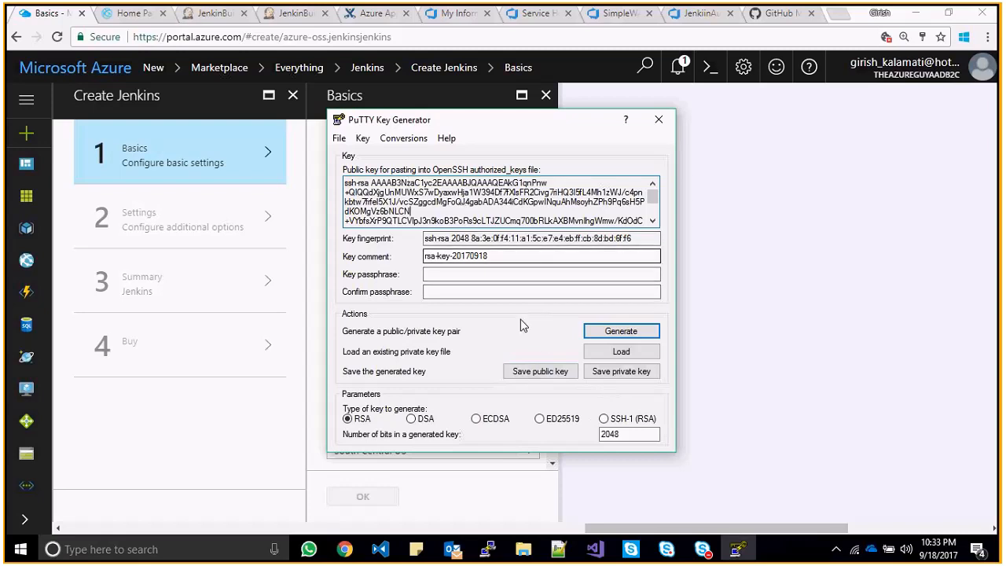
- Minimize the PuTTY terminal, move PuTTYgen aside and focus Azure's SSH public key box
click(486, 551)
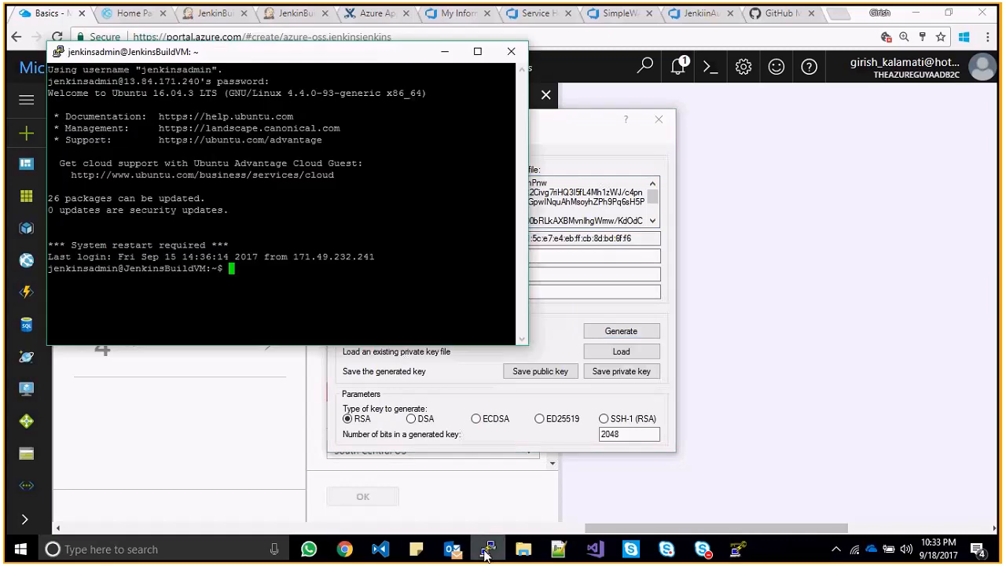
click(488, 550)
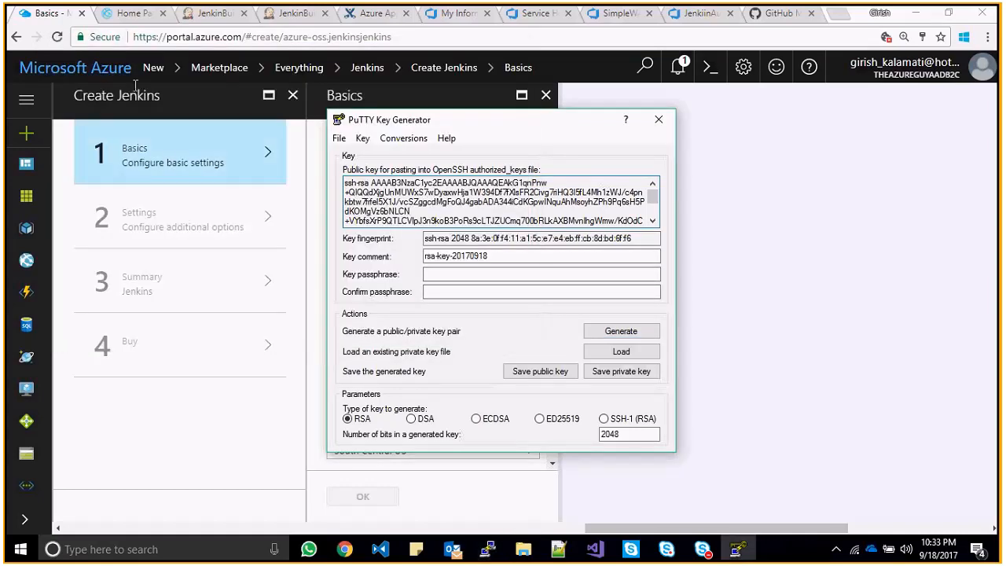
drag(597, 129, 879, 252)
click(400, 209)
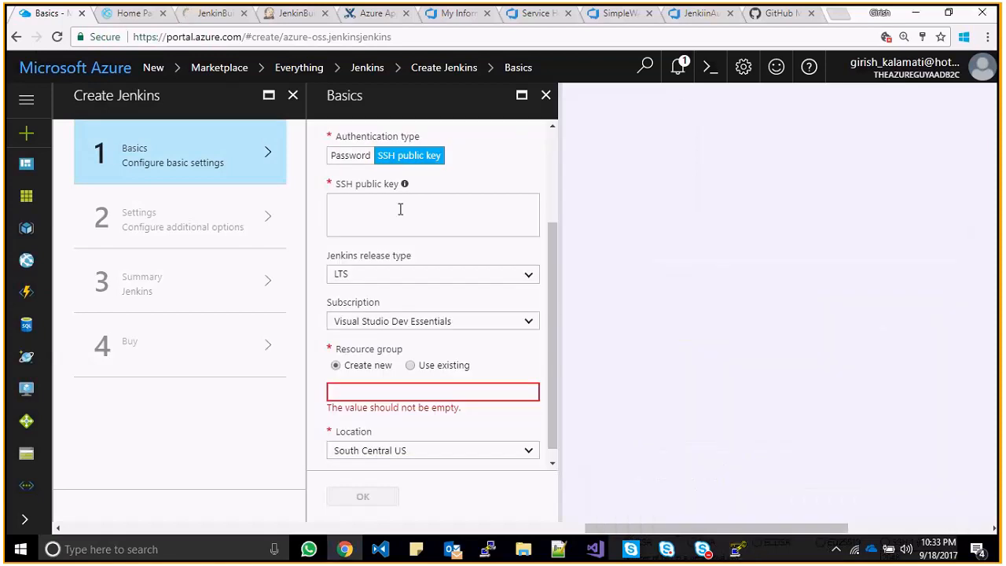
- Paste the public key into the SSH public key box and keep LTS release type
key(ctrl+v)
scroll(557, 166, up, 2)
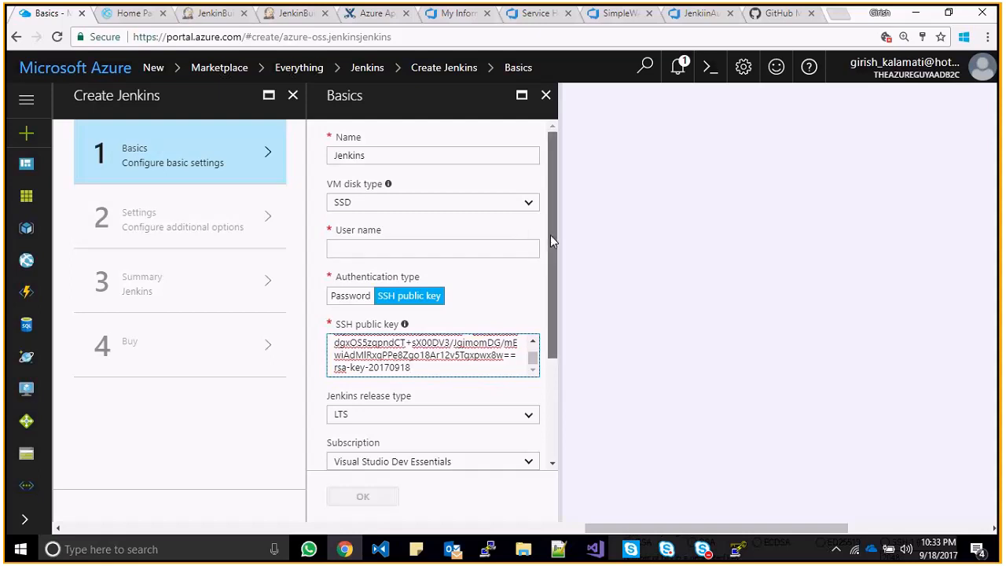
scroll(530, 265, down, 3)
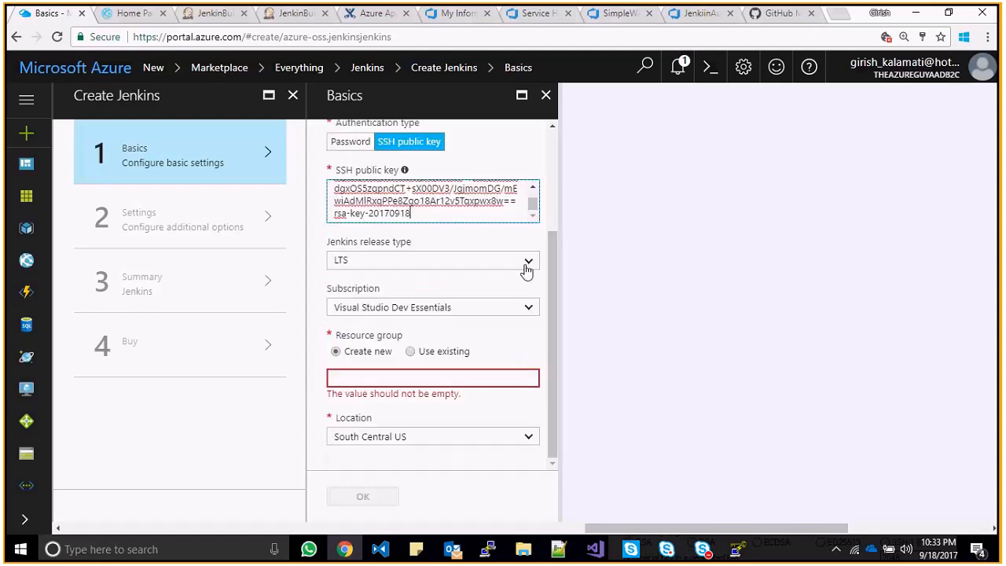
click(527, 265)
click(528, 265)
drag(553, 274, 568, 134)
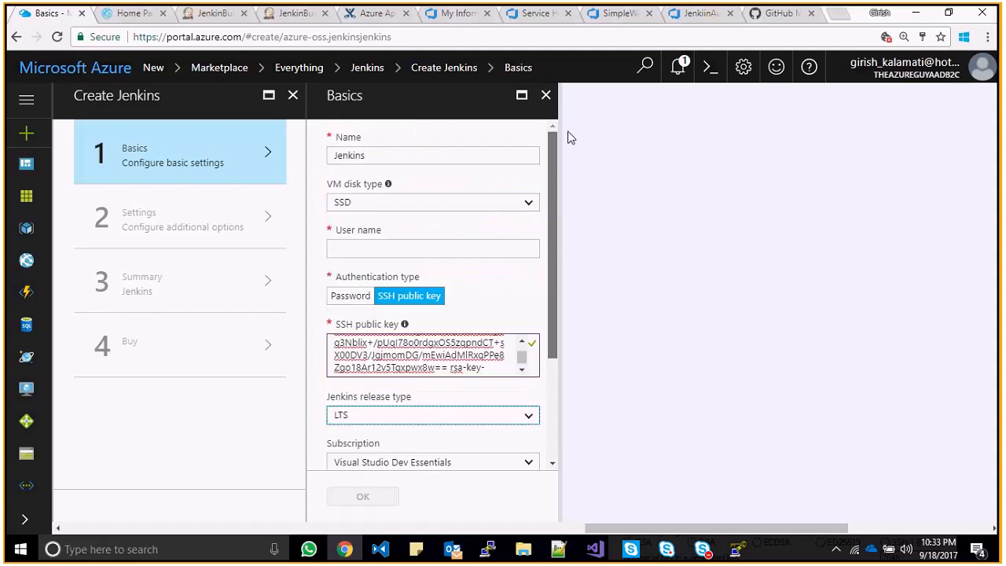
- Close the Basics step, discard the unsaved edits and close the Create Jenkins wizard
click(544, 95)
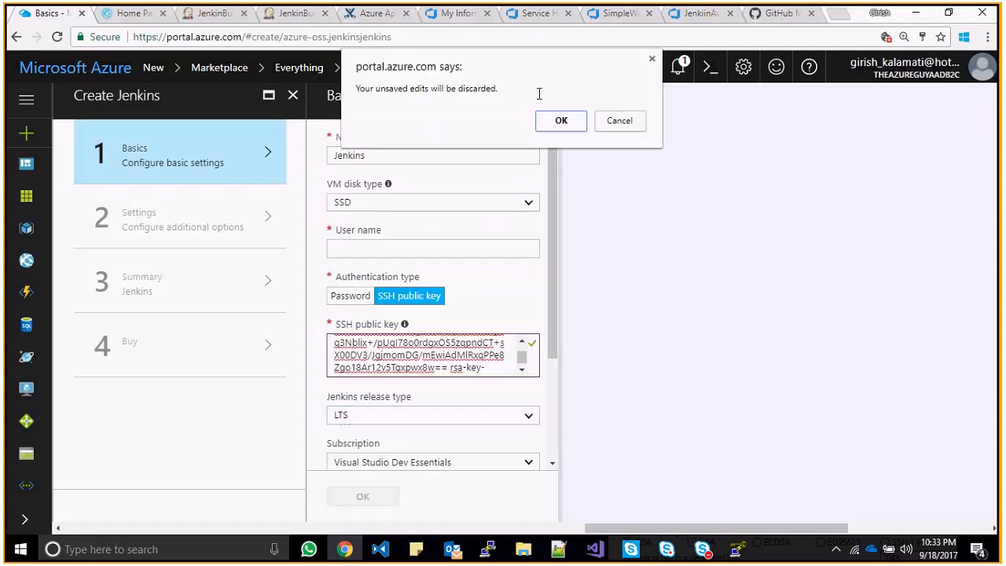
click(548, 112)
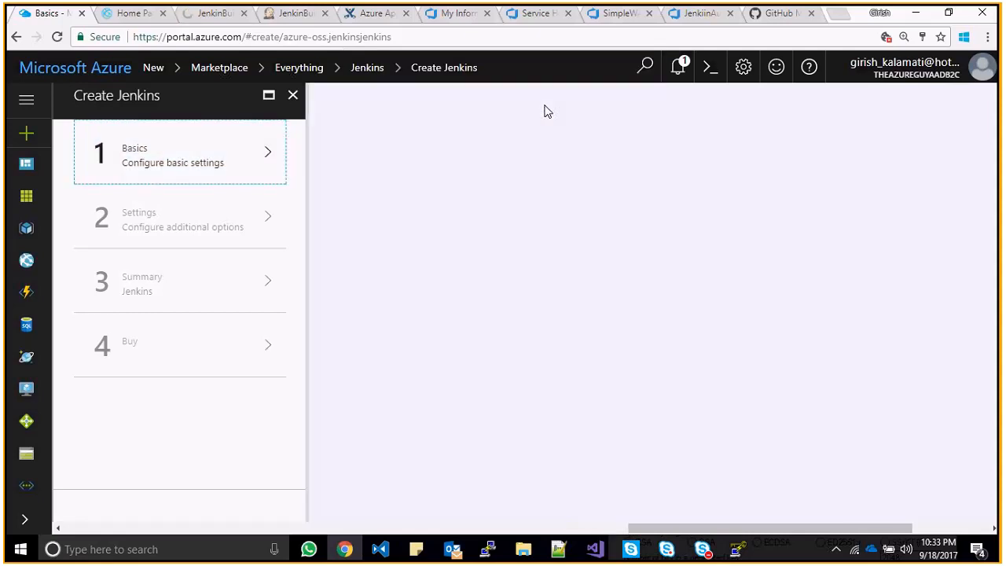
click(292, 95)
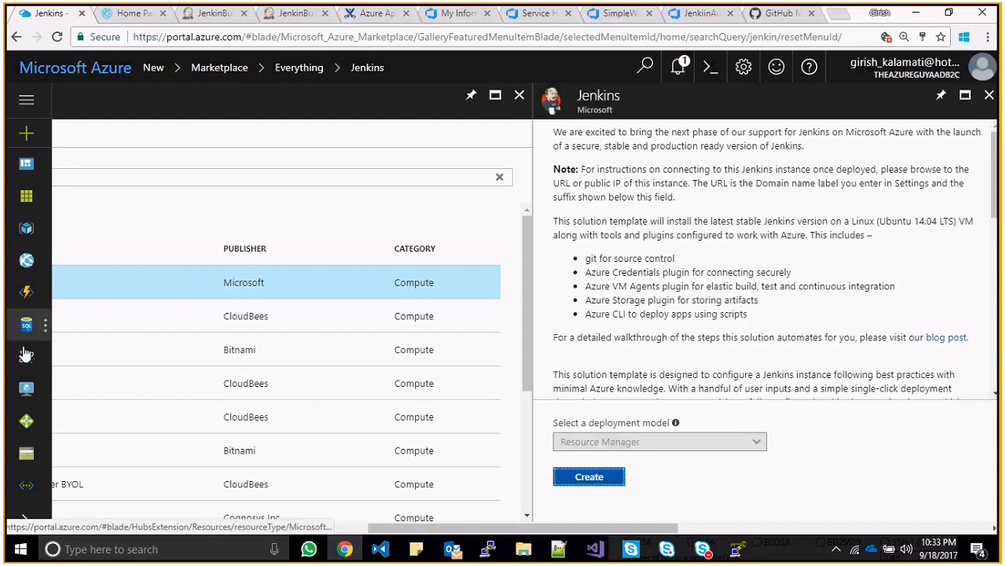
- Open JenkinsBuildVM from Virtual machines and view its SSH connection command
click(26, 389)
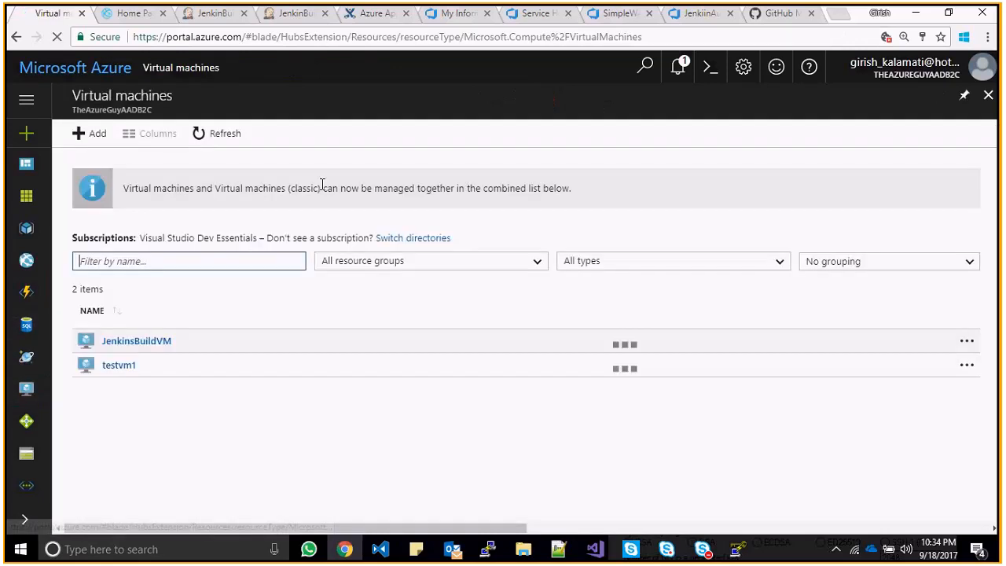
click(144, 344)
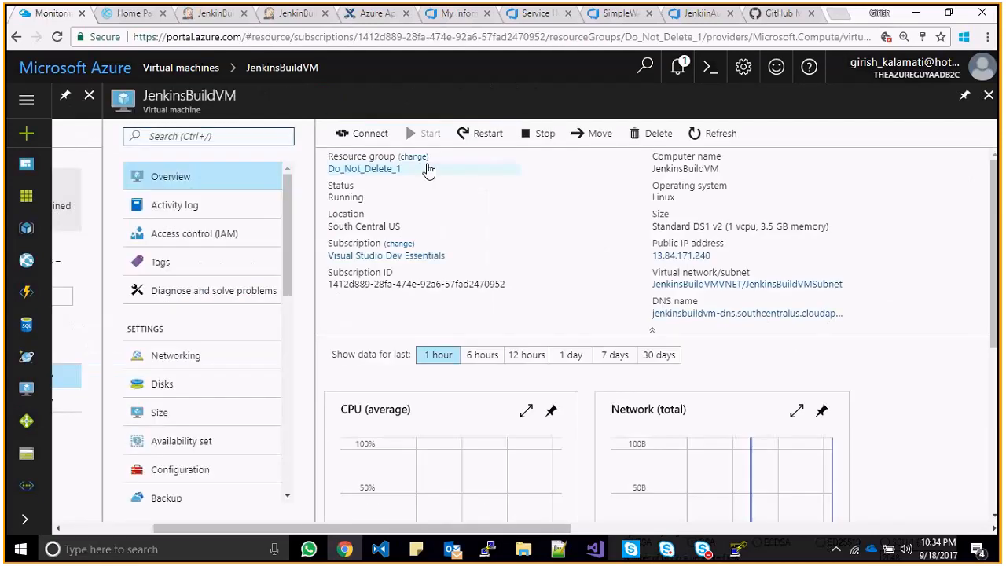
click(374, 133)
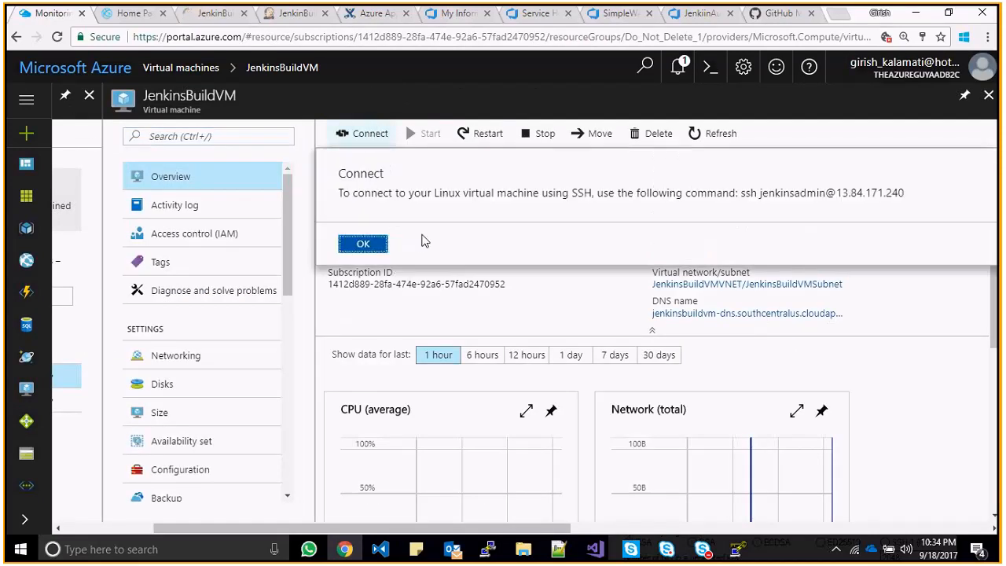
double_click(751, 193)
triple_click(816, 192)
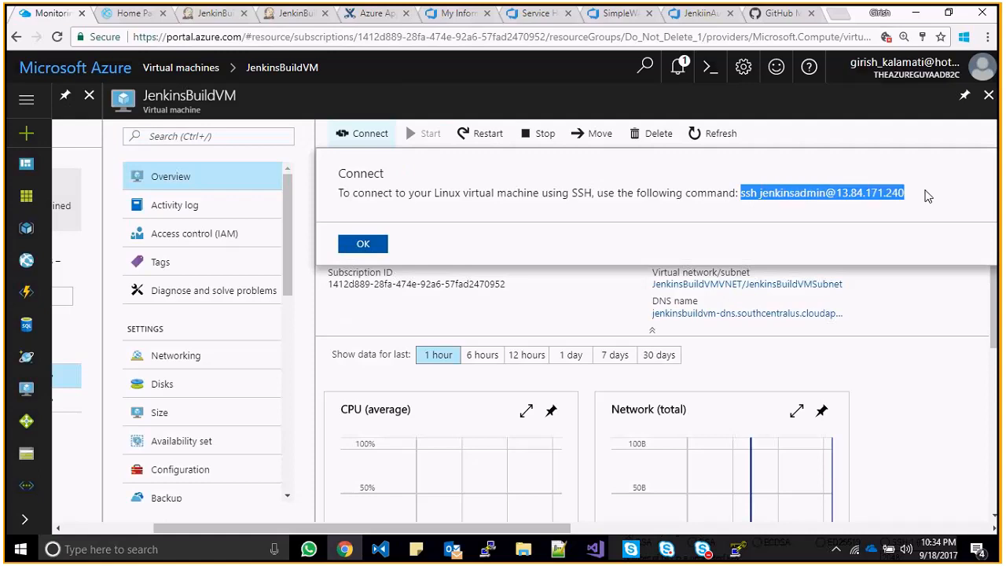
click(660, 228)
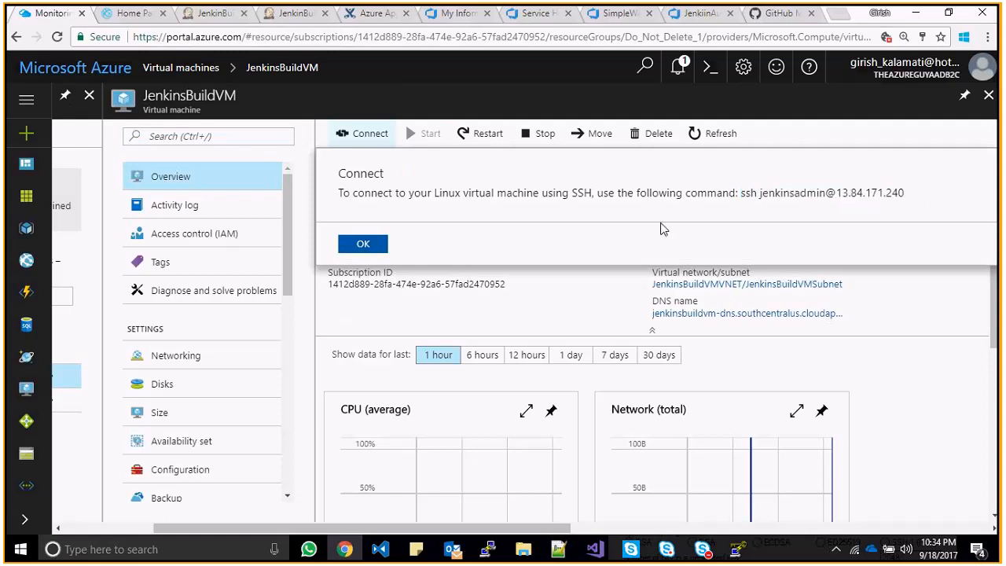
click(363, 243)
- Check PuTTY's saved Jenkin-Build-VM-SSH session without connecting, then minimize the terminal
click(489, 550)
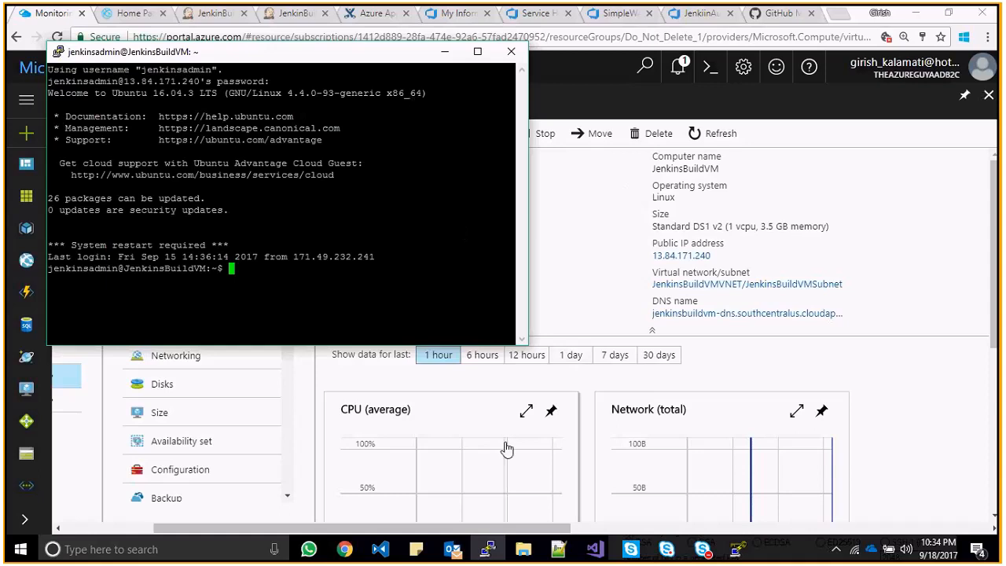
key(super)
text(putty)
key(Return)
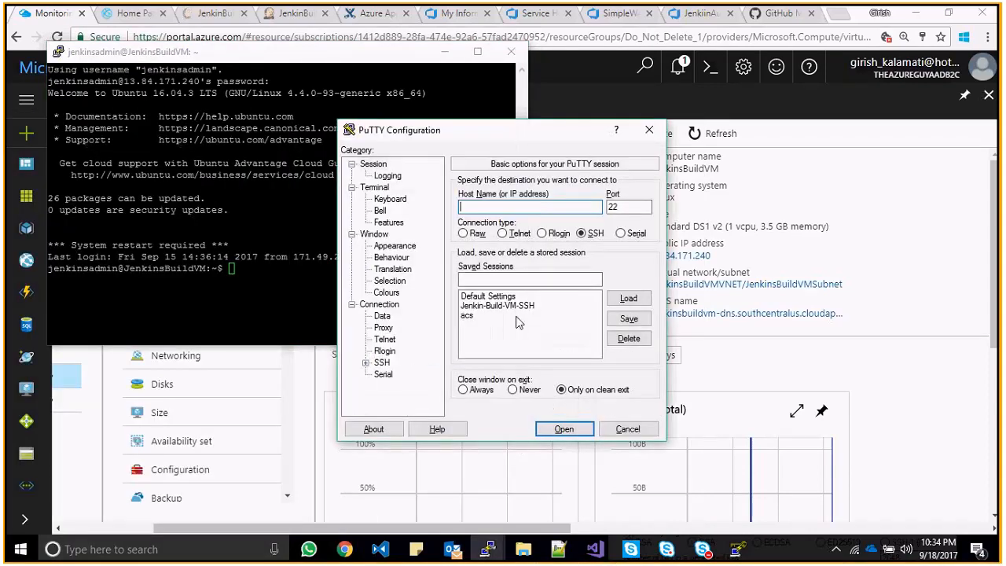
click(503, 306)
click(629, 297)
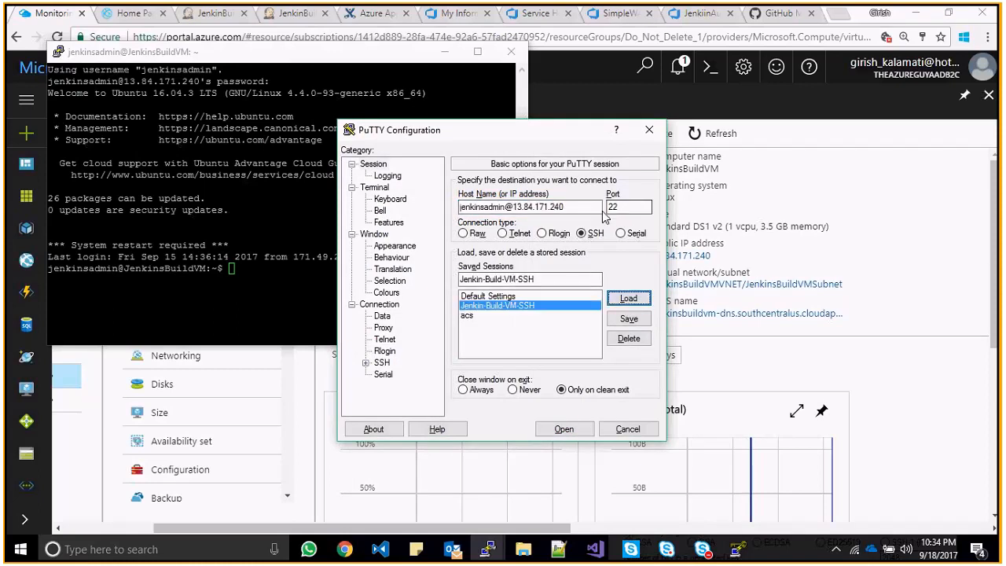
click(649, 130)
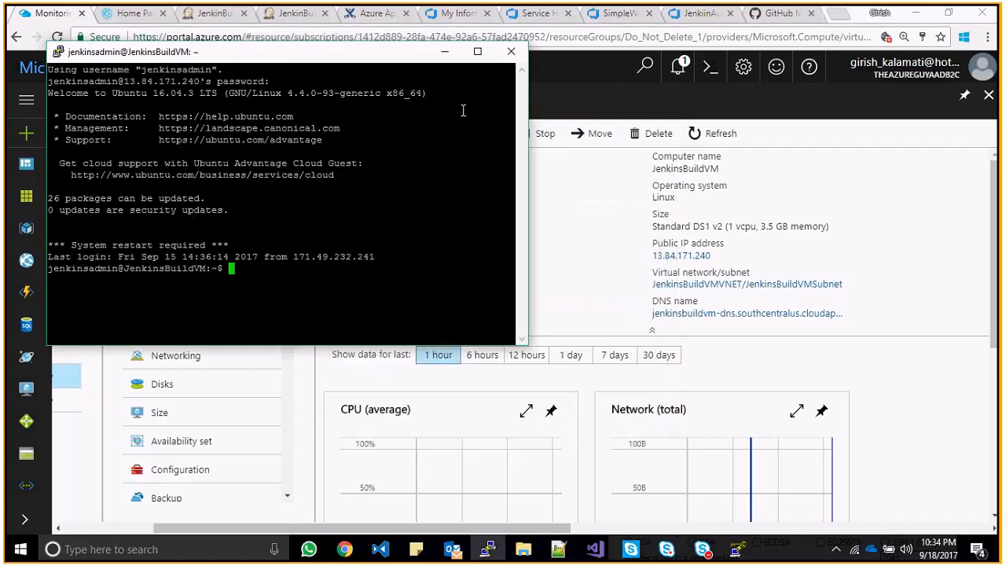
click(444, 51)
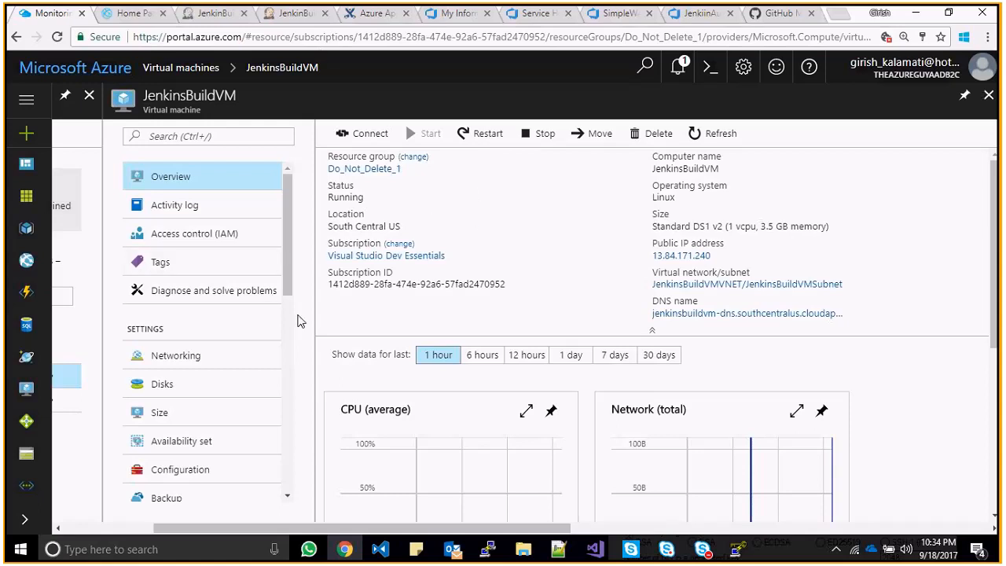
- Open JenkinsBuildVM's Networking blade and review its inbound port rules
click(215, 14)
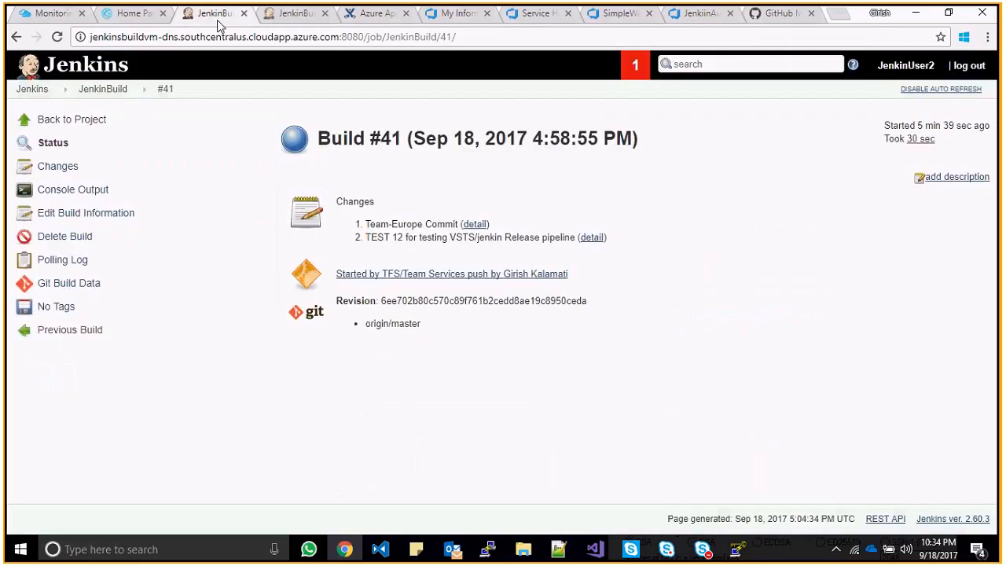
click(63, 18)
click(205, 356)
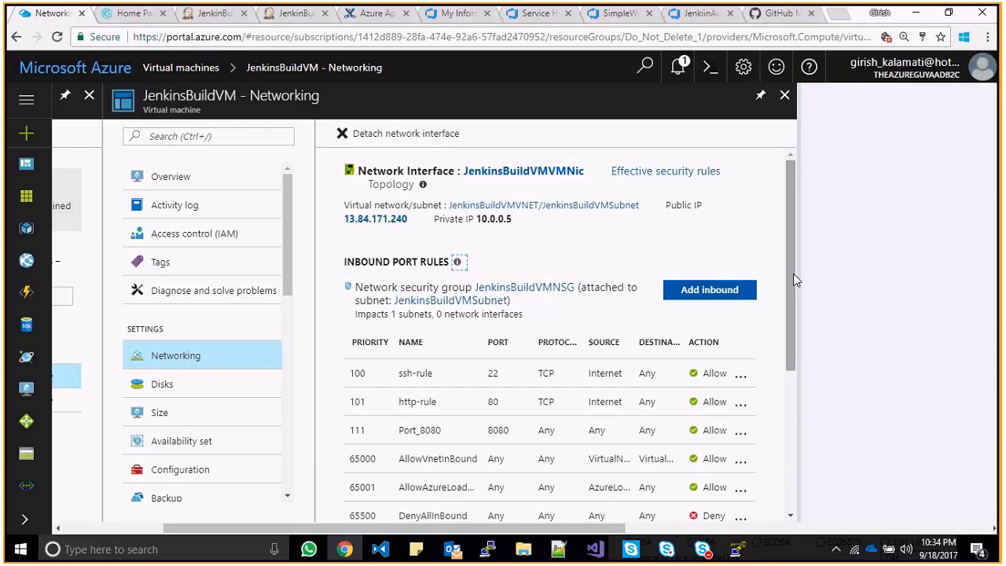
drag(793, 273, 794, 317)
scroll(796, 316, down, 2)
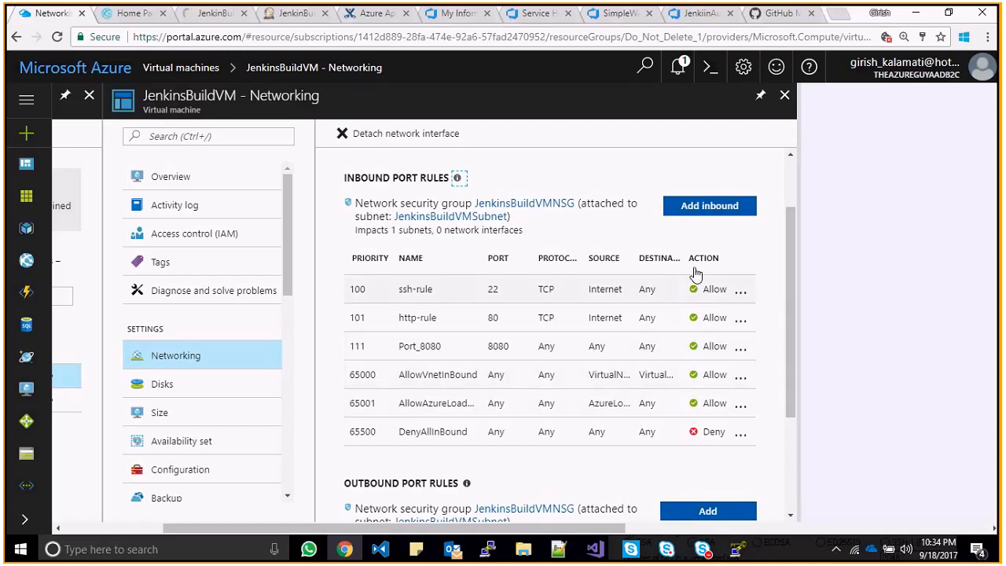
- Start an inbound rule, find Port_8080 already exists, cancel and close Networking
click(708, 211)
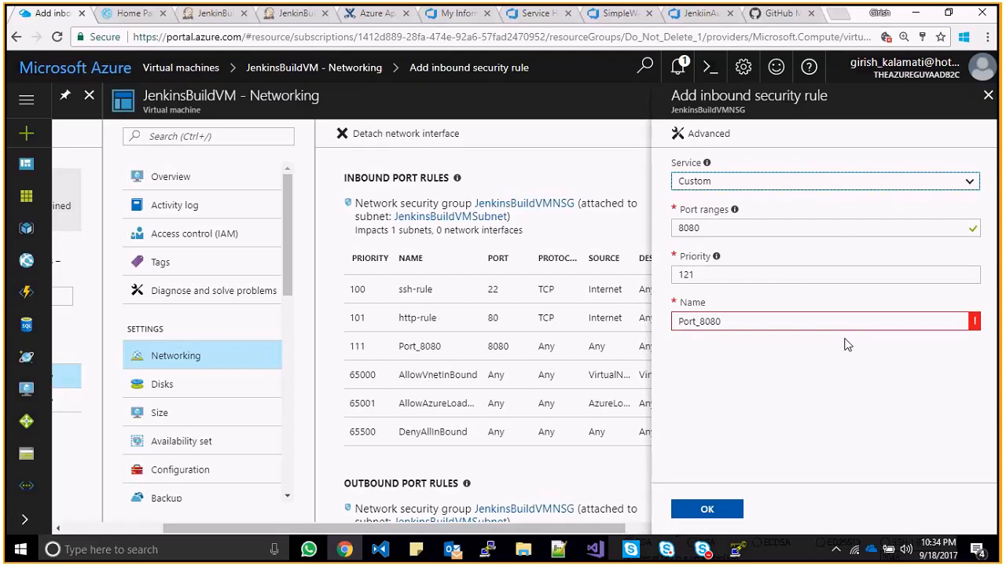
click(739, 324)
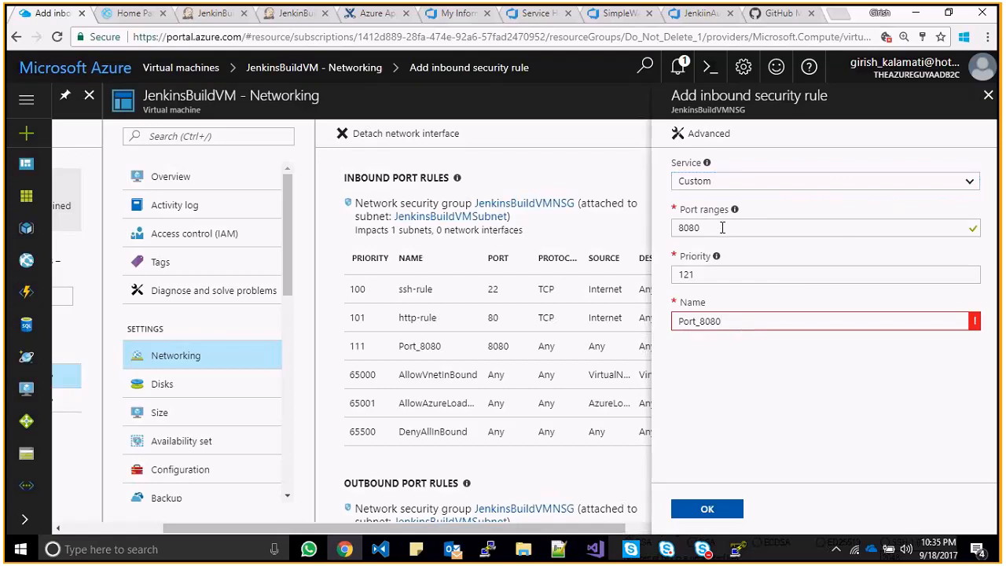
click(989, 96)
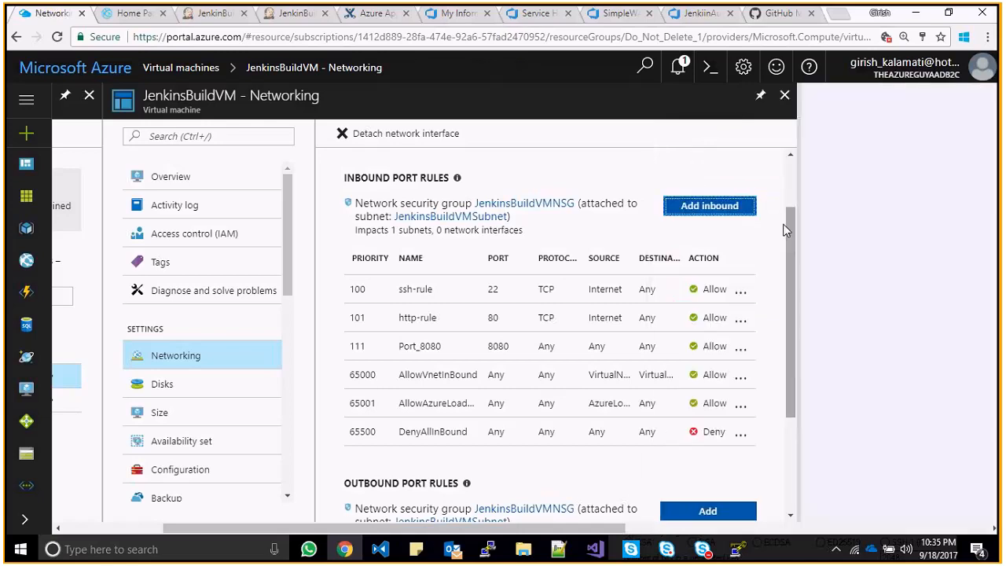
click(783, 98)
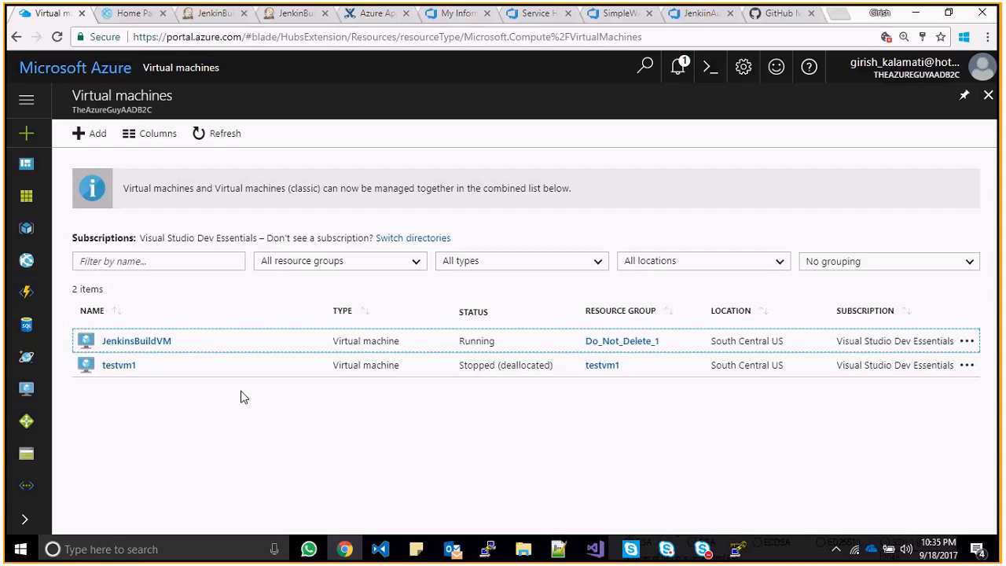
- Copy JenkinsBuildVM's DNS name from its Azure overview and return to the Jenkins Build #41 page
click(147, 343)
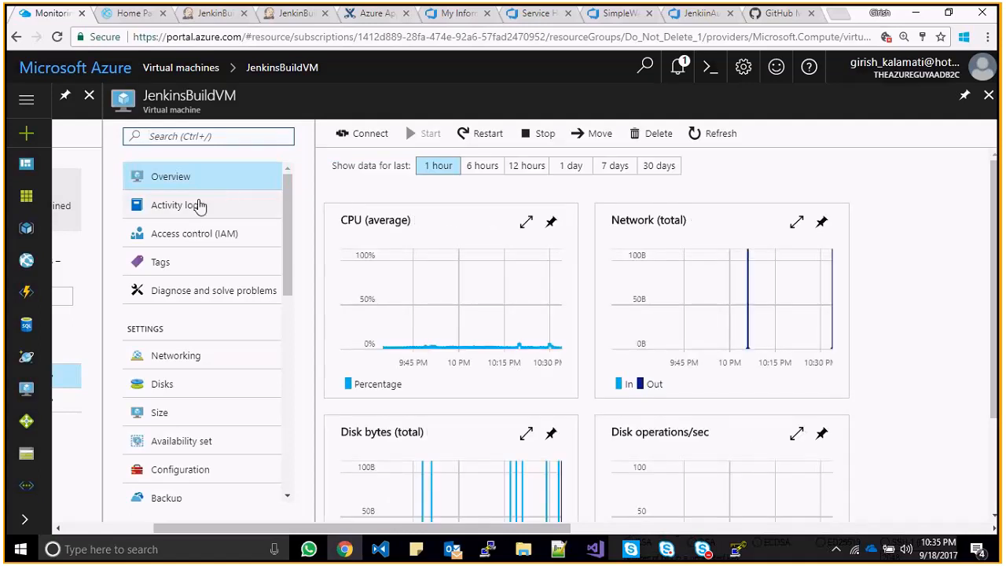
click(213, 177)
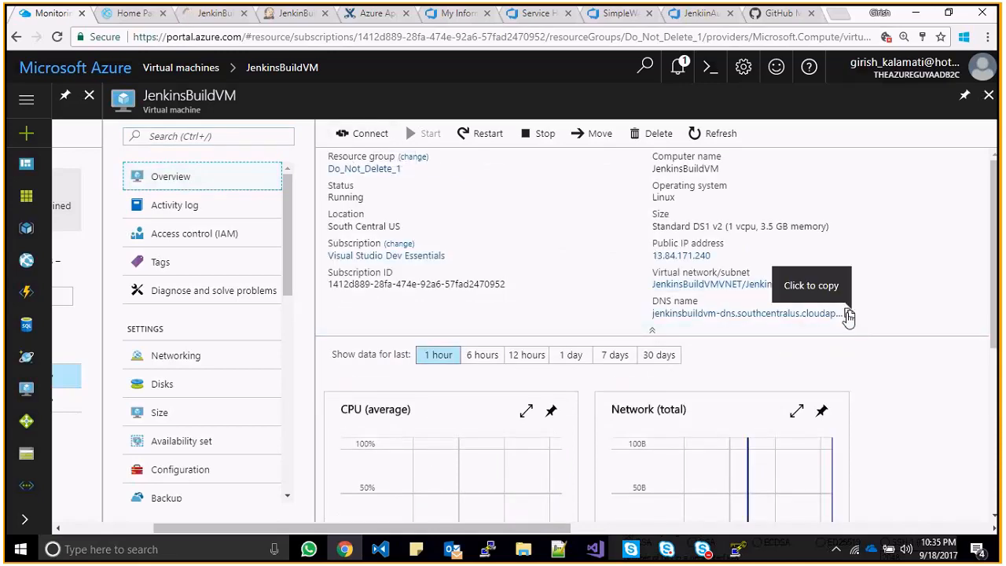
click(847, 314)
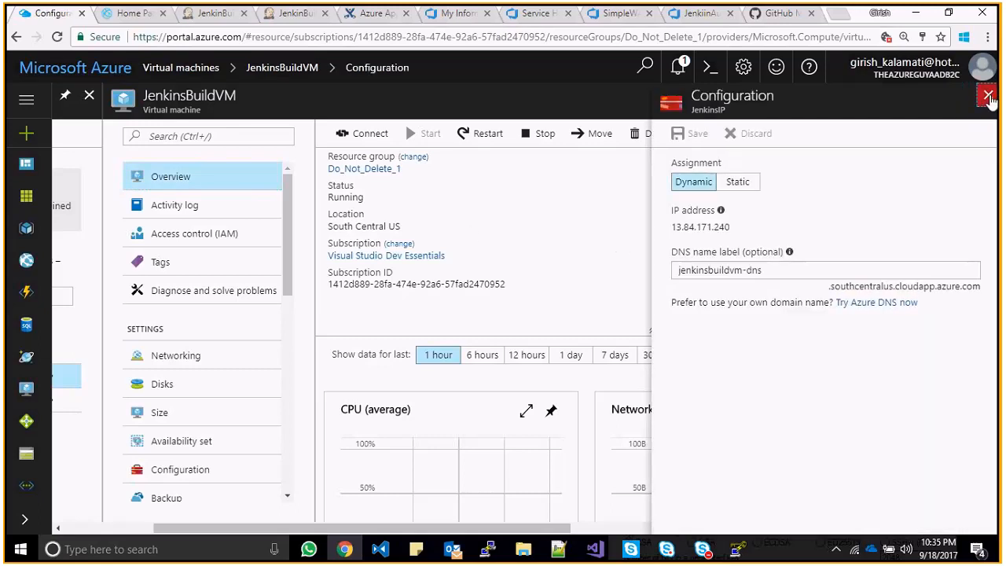
click(983, 94)
click(849, 312)
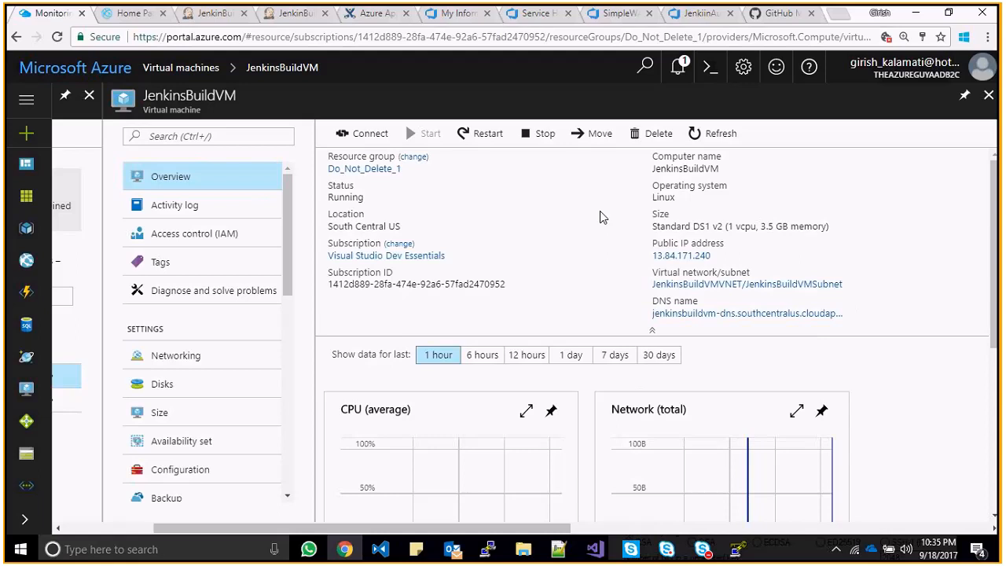
click(210, 13)
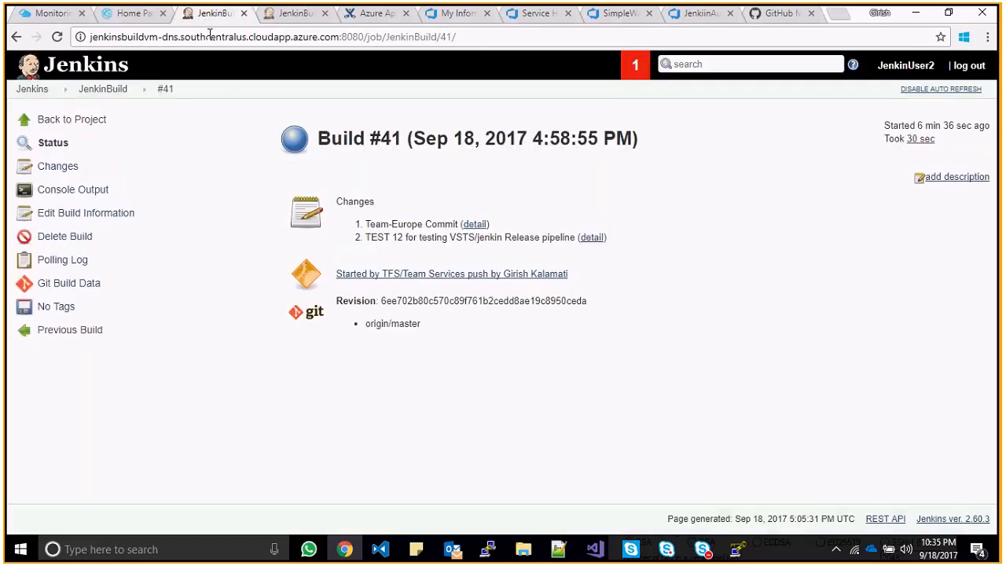
- Reload the Jenkins page at the VM's DNS name on port 8080
click(343, 34)
double_click(342, 36)
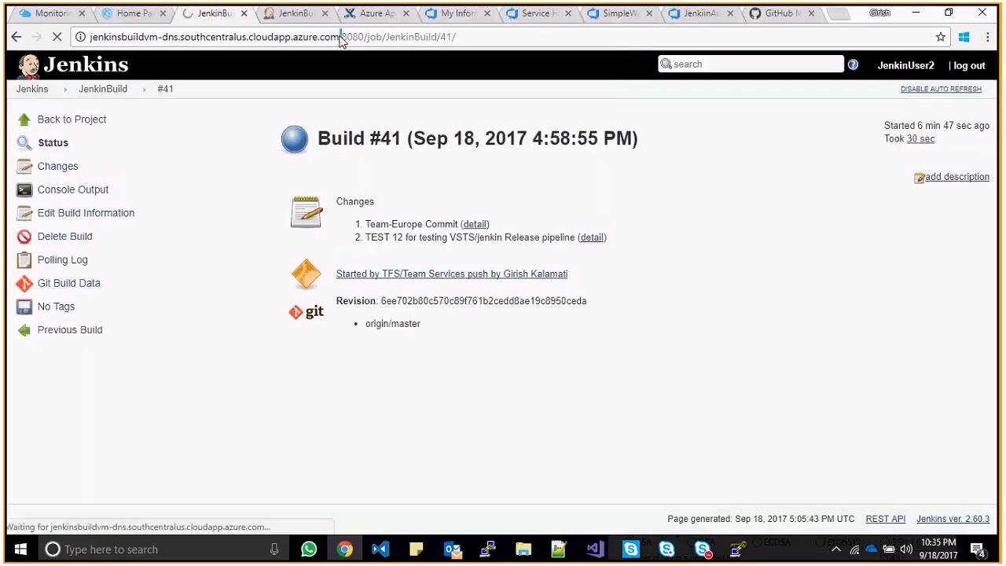
drag(342, 36, 71, 37)
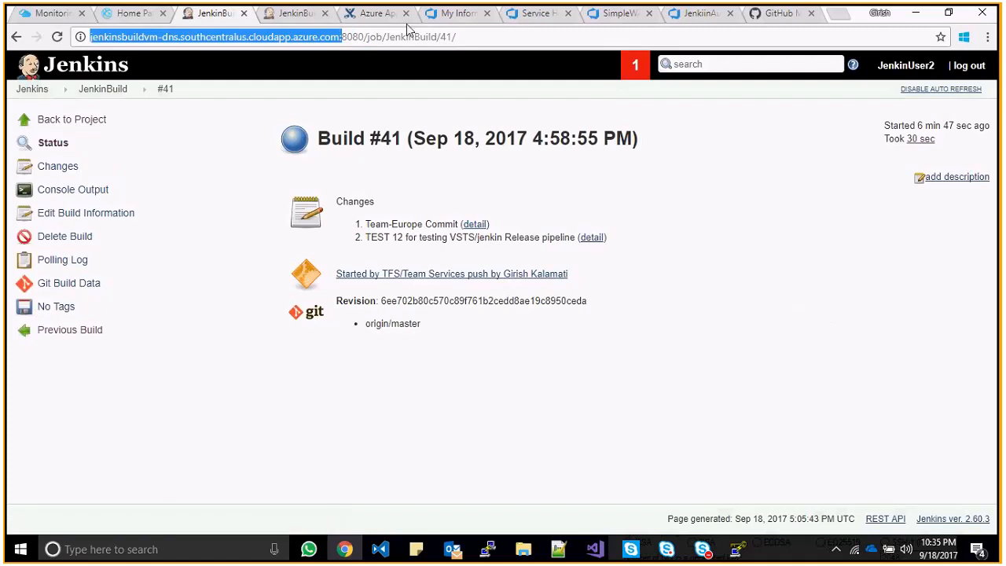
click(354, 36)
double_click(354, 36)
click(374, 37)
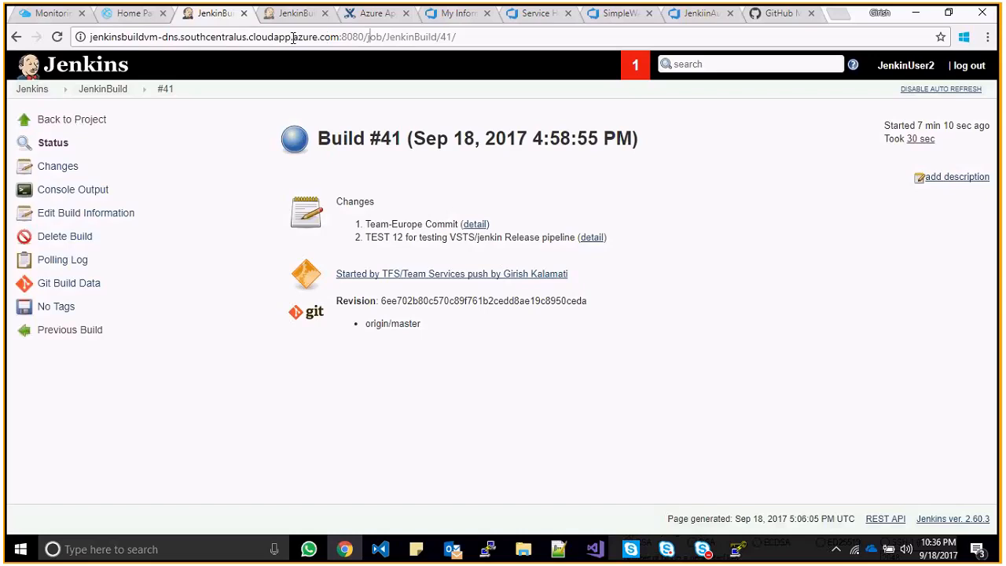
double_click(360, 37)
click(360, 37)
key(Return)
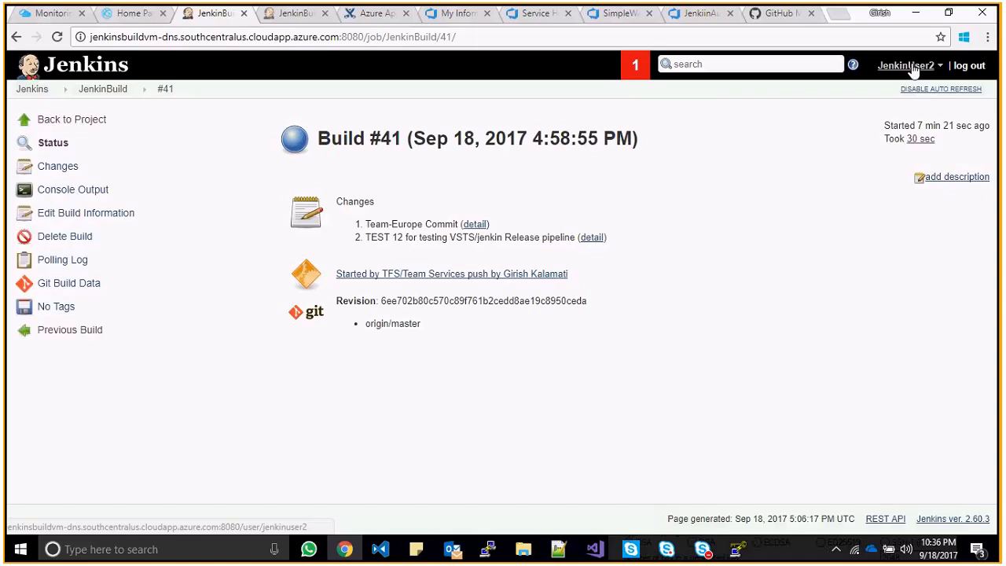
- Move the PuTTY terminal aside and open the Jenkins dashboard listing JenkinBuild with last success #41
click(940, 66)
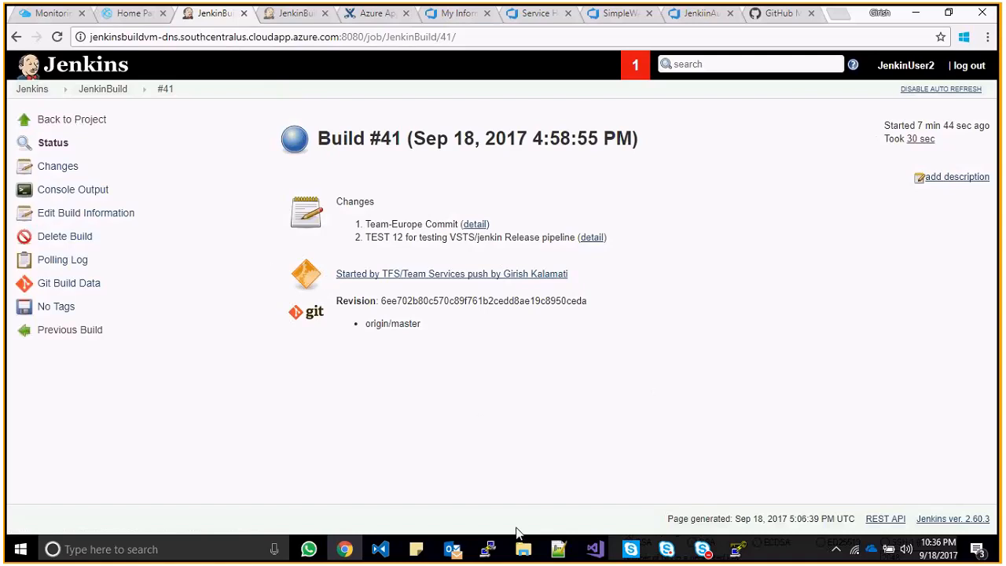
click(500, 550)
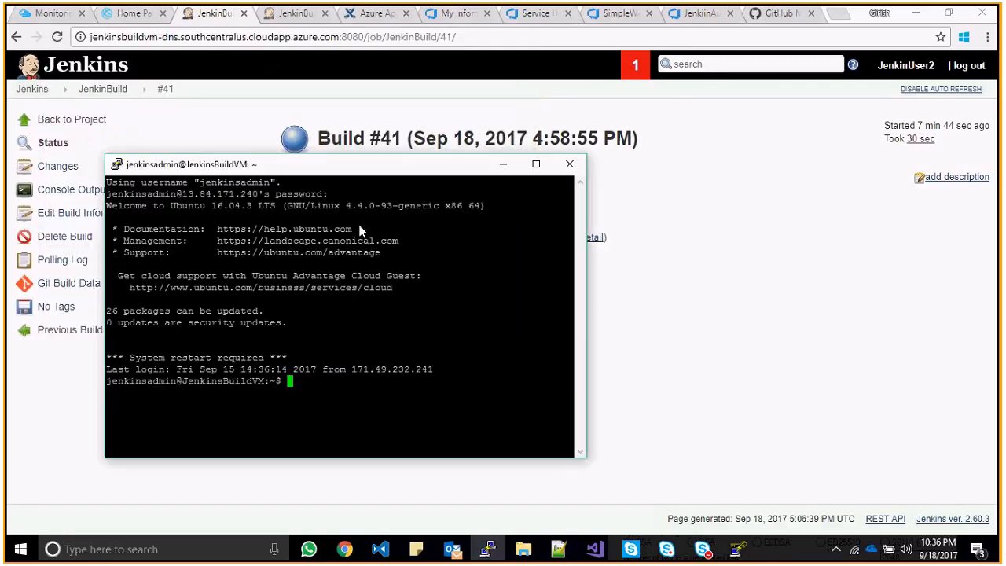
drag(362, 231, 382, 275)
click(739, 254)
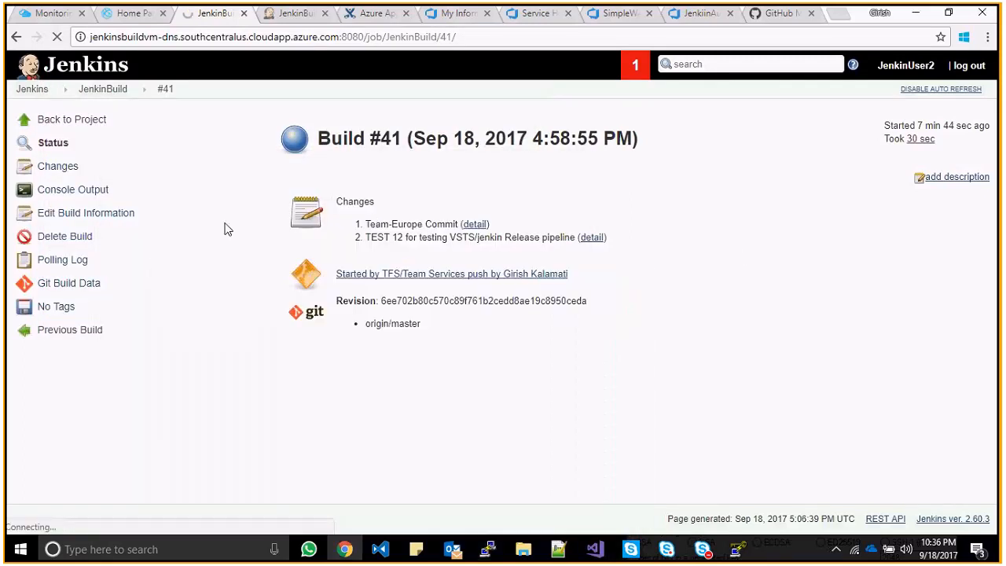
click(42, 91)
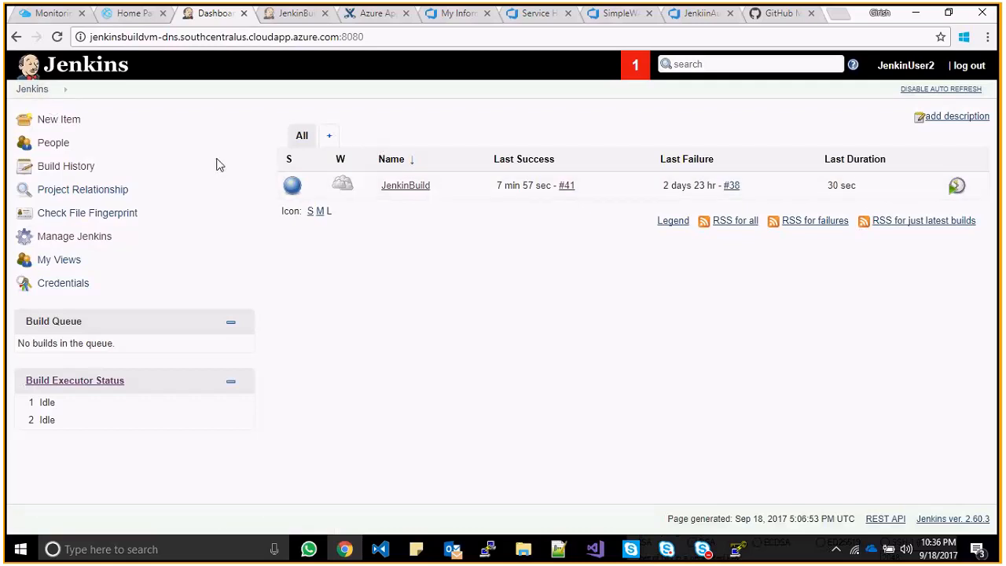
- Open JenkinBuild's configuration and check its SimpleWA-UT repository URL and */master branch
click(61, 123)
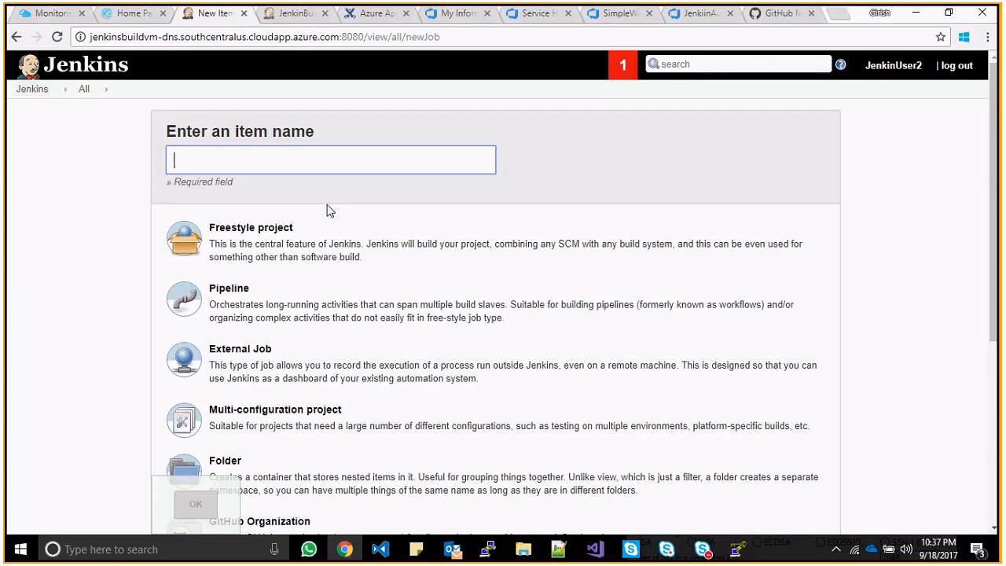
click(301, 234)
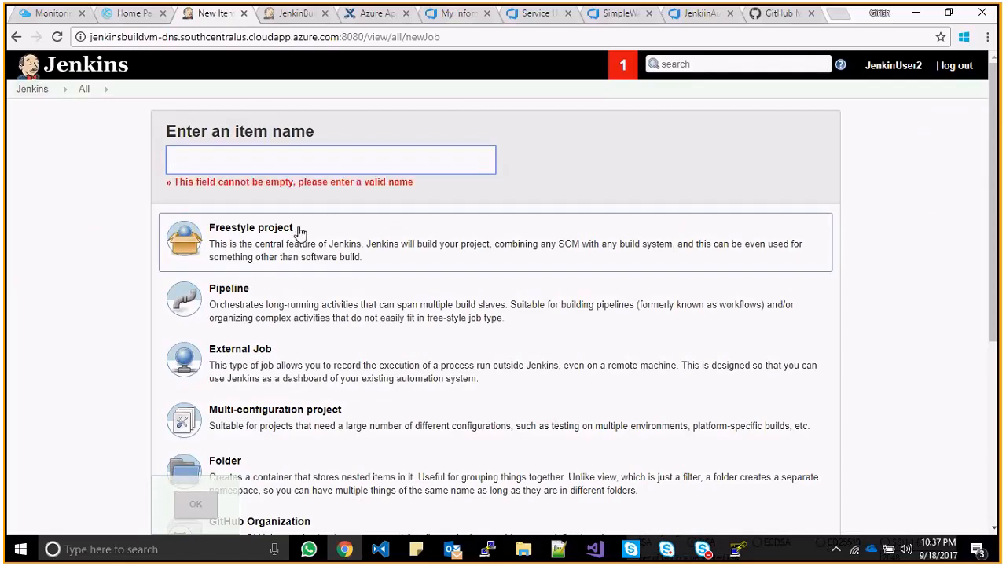
click(85, 98)
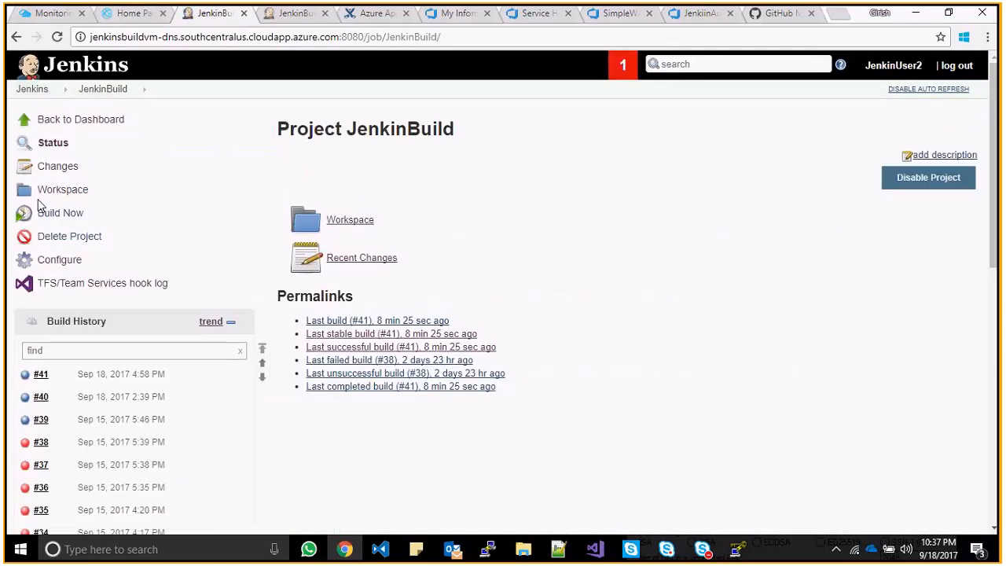
click(58, 259)
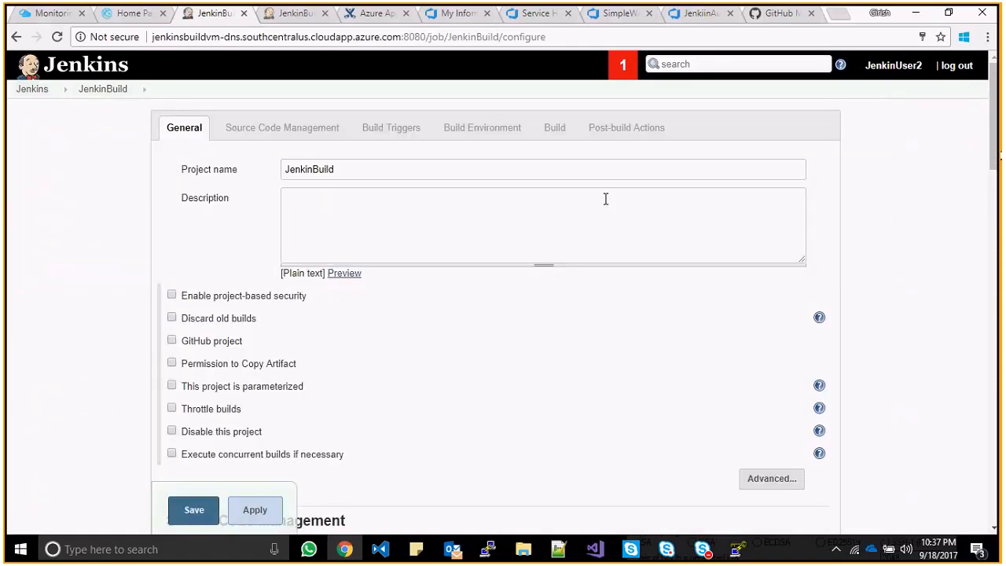
drag(995, 151, 994, 235)
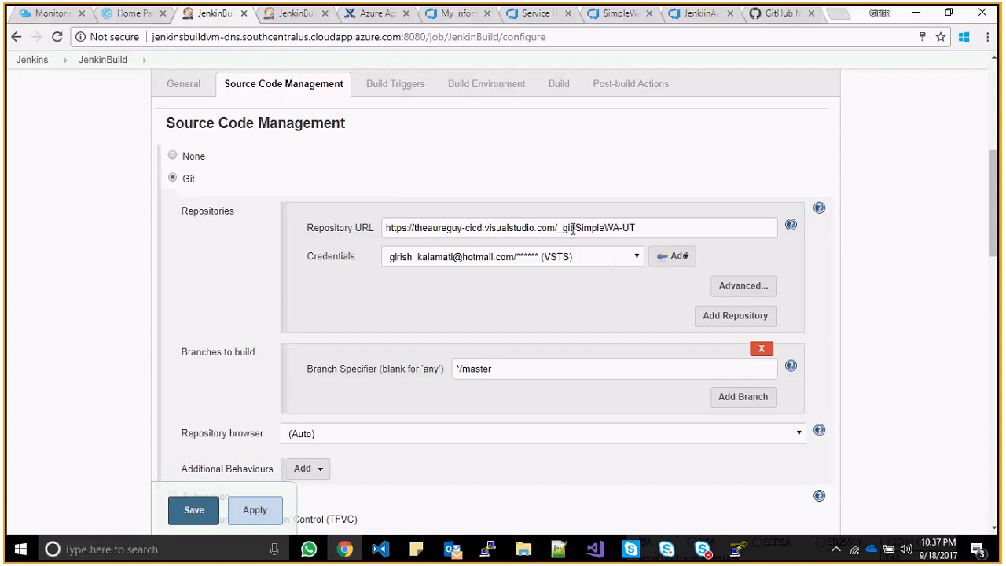
click(572, 228)
- Go from the Visual Studio accounts list through the account's projects to SimpleWA-UT's home page
click(609, 18)
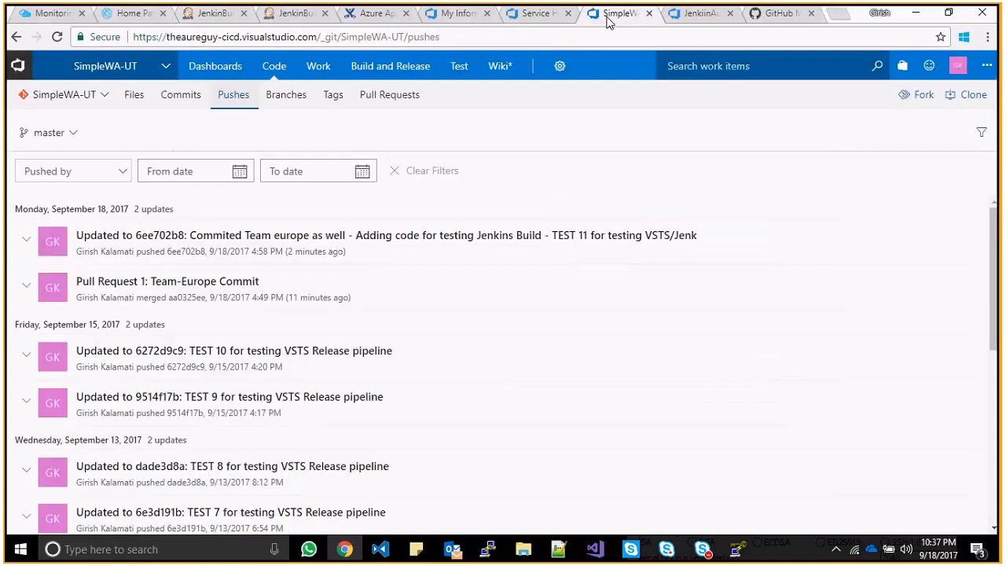
click(545, 16)
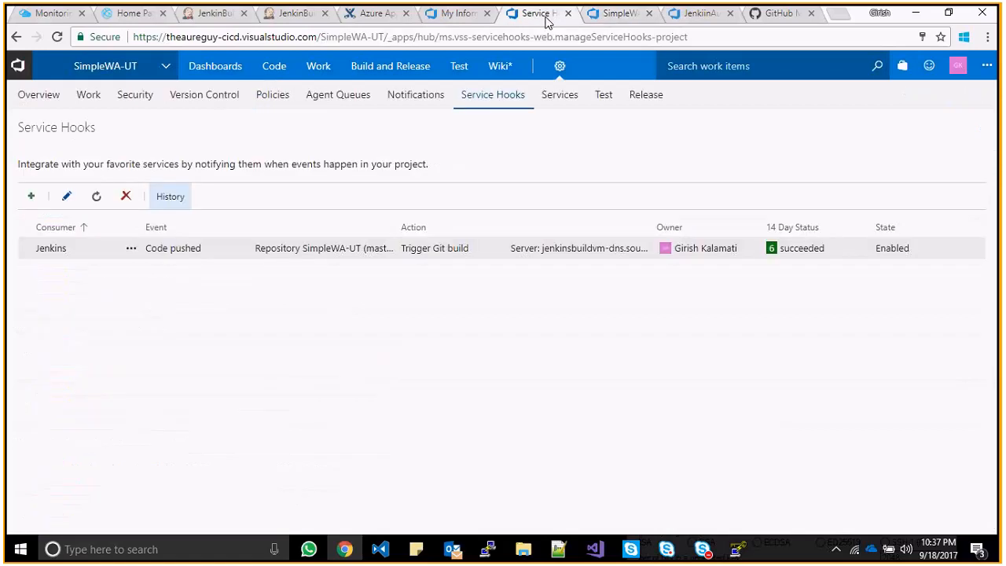
click(473, 19)
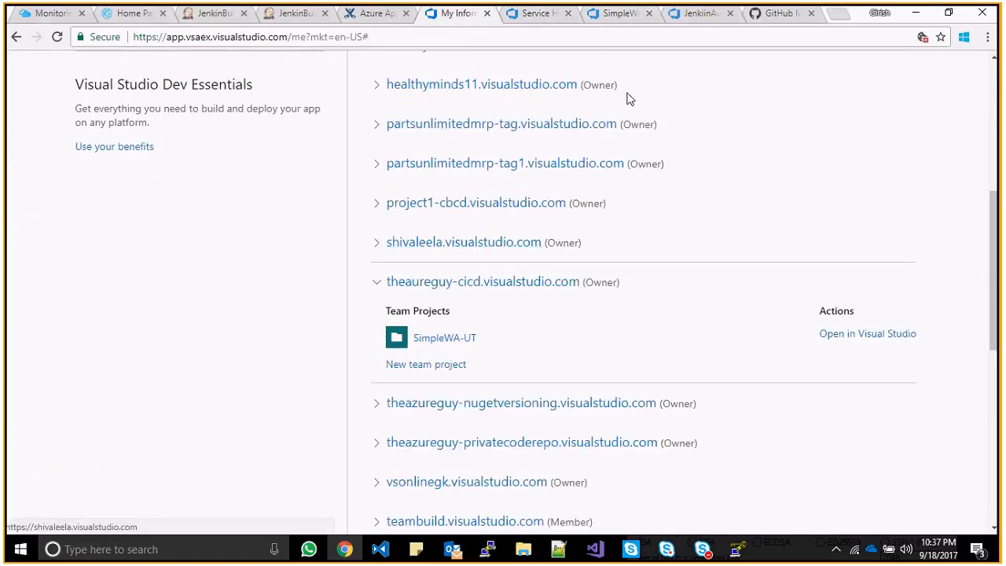
click(624, 14)
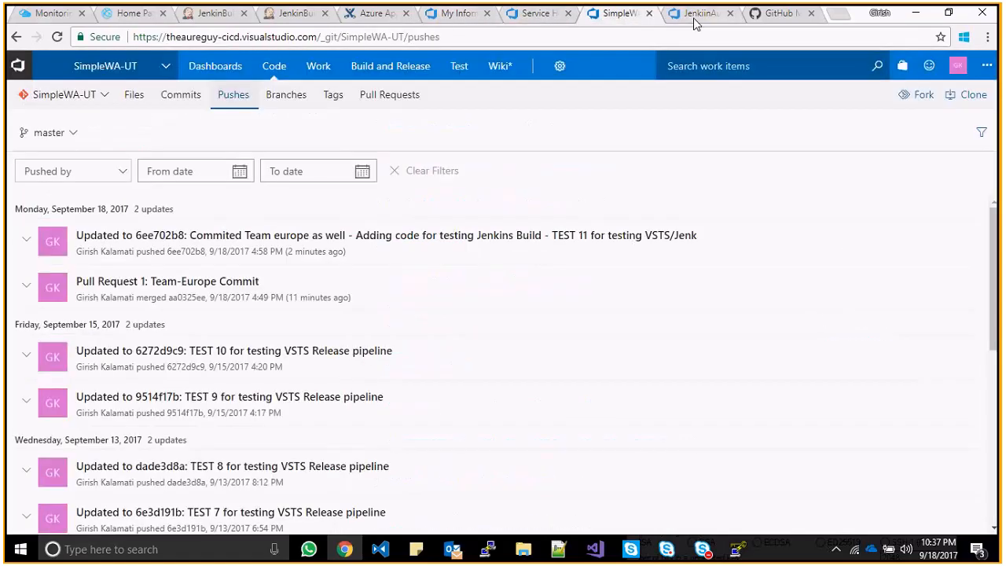
click(460, 14)
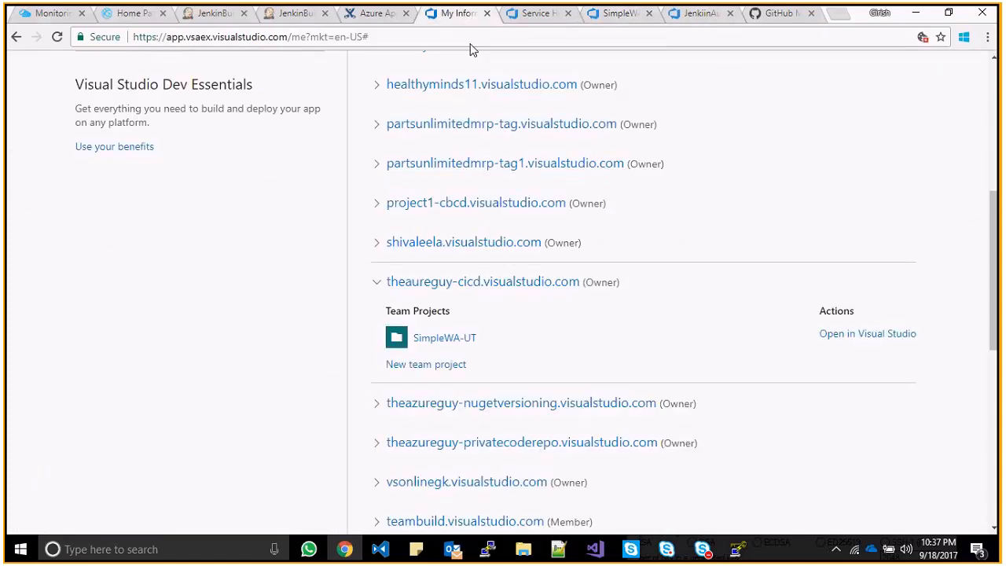
click(487, 283)
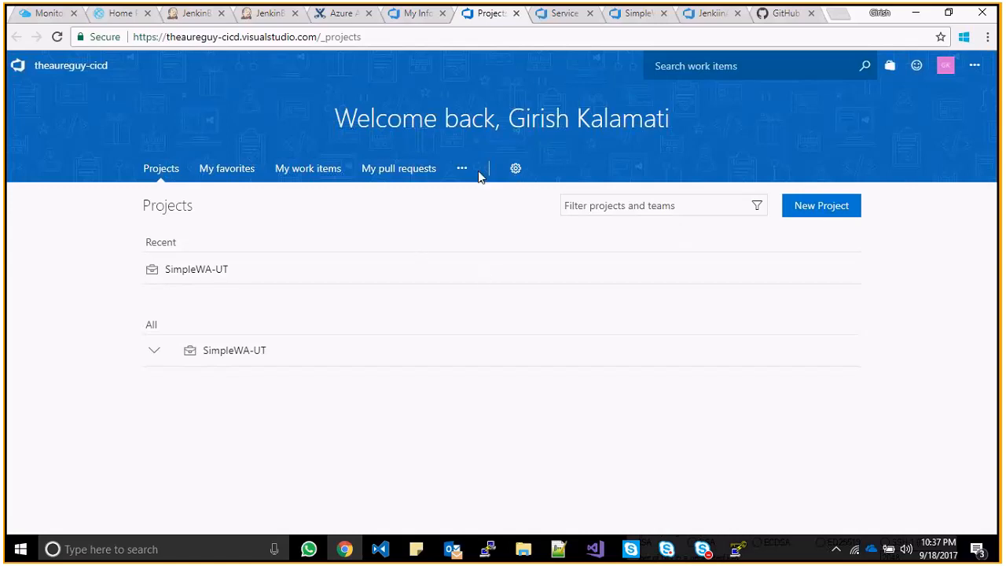
click(189, 13)
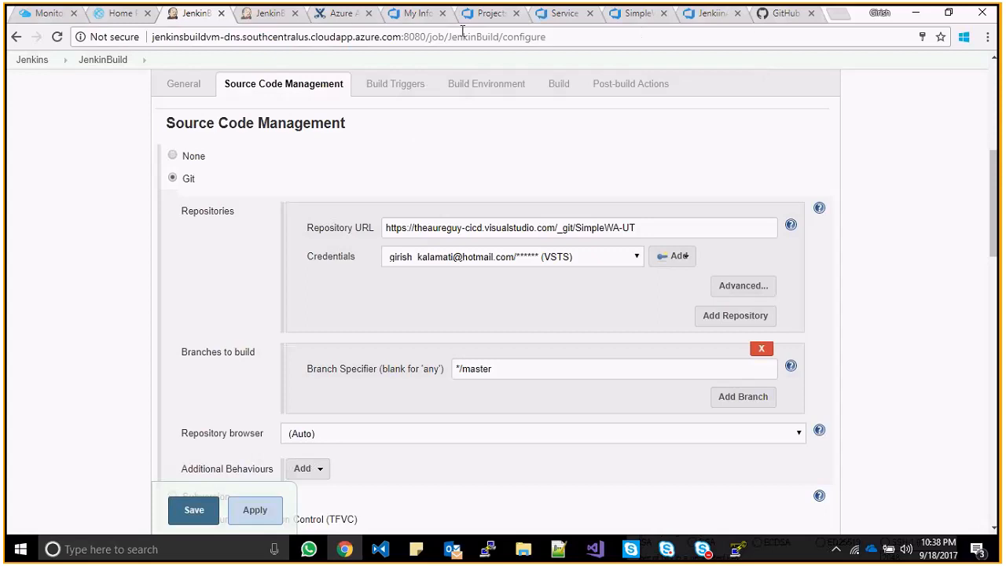
click(420, 13)
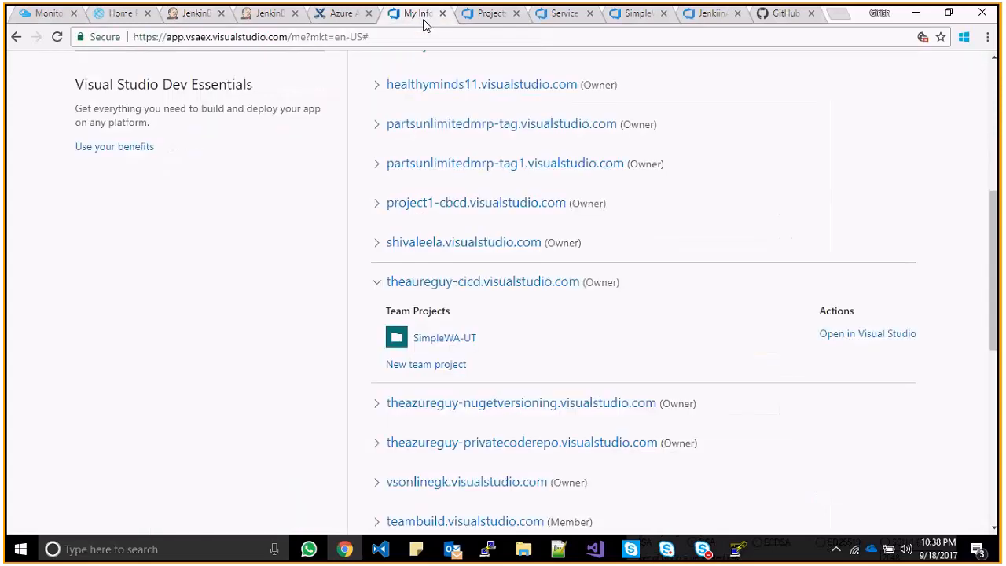
click(497, 23)
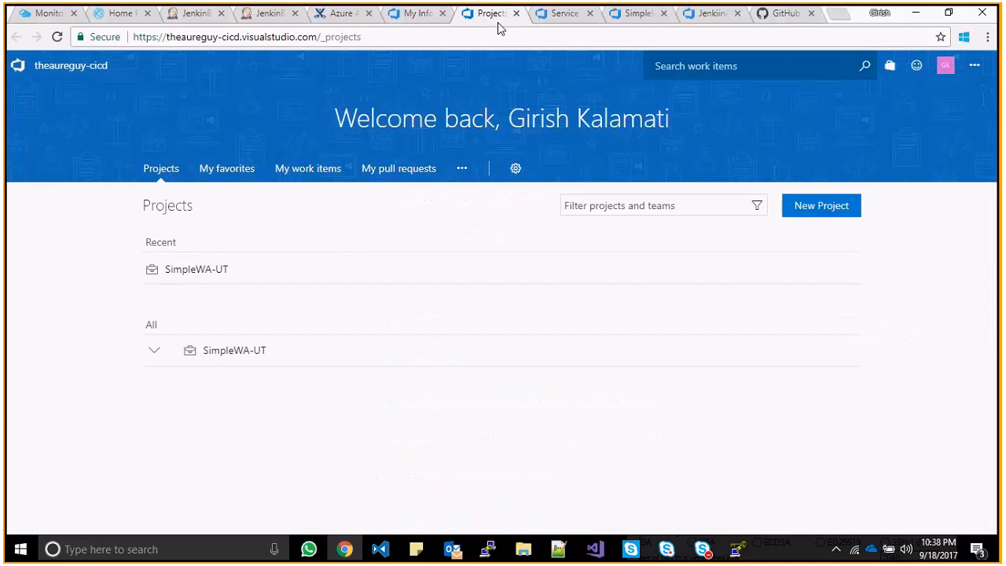
click(234, 351)
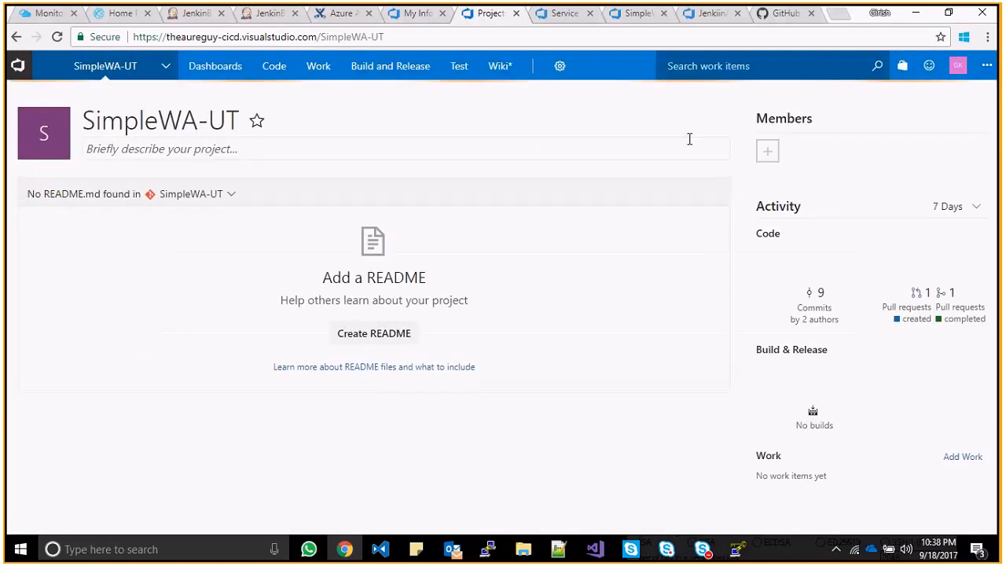
- On SimpleWA-UT's Code > Pushes page, choose Clone > Generate Git credentials, then Personal access tokens
mouse_move(275, 74)
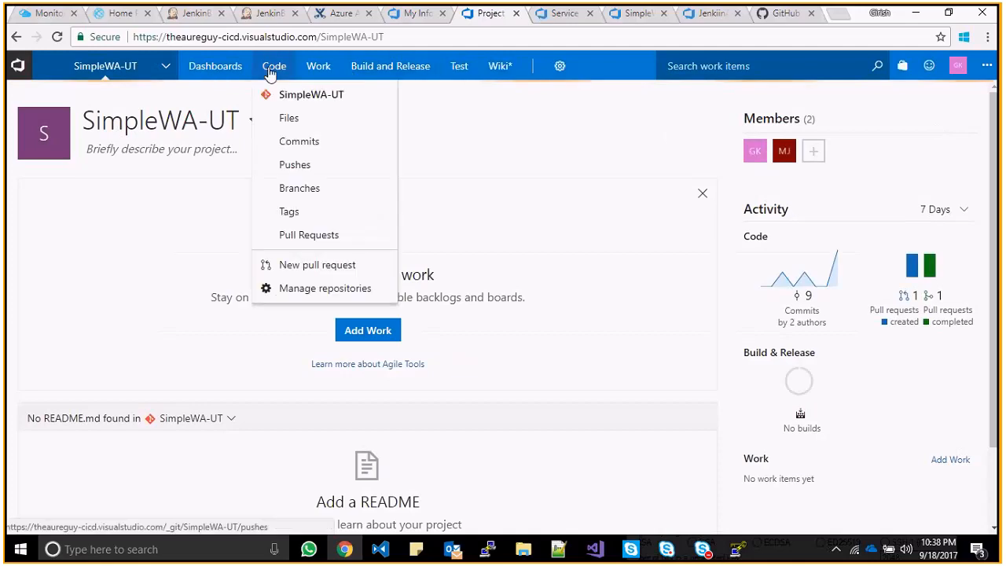
click(298, 164)
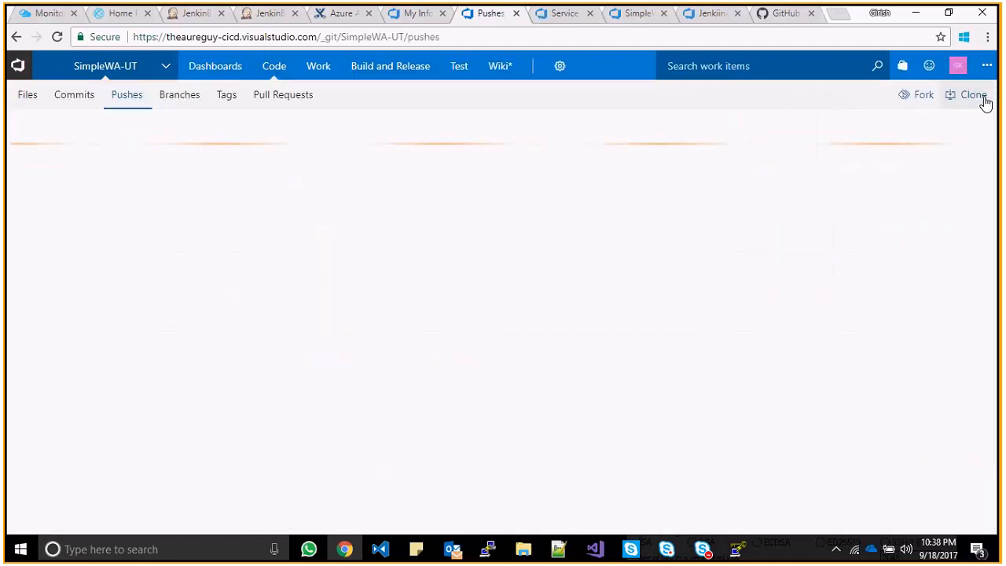
click(983, 100)
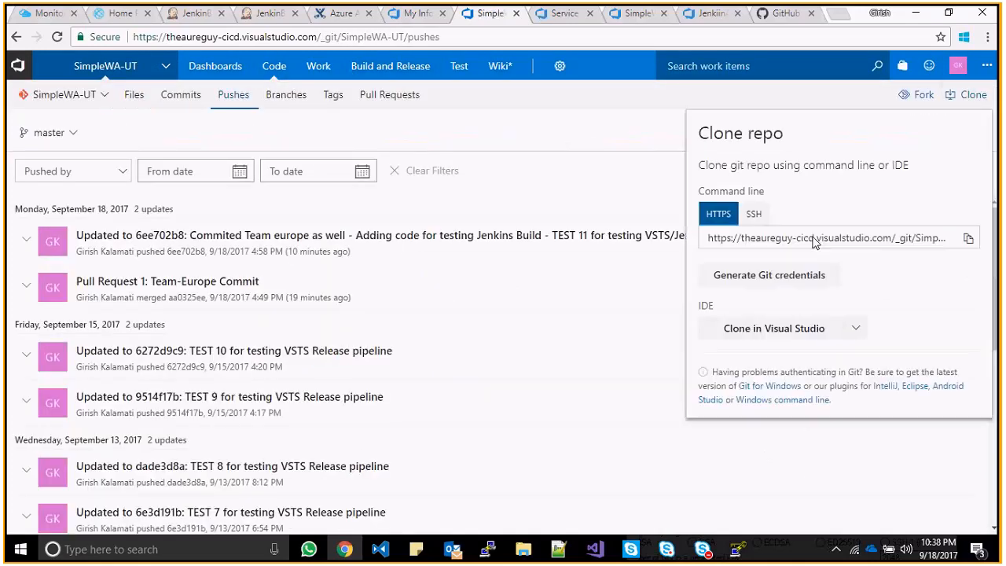
click(805, 280)
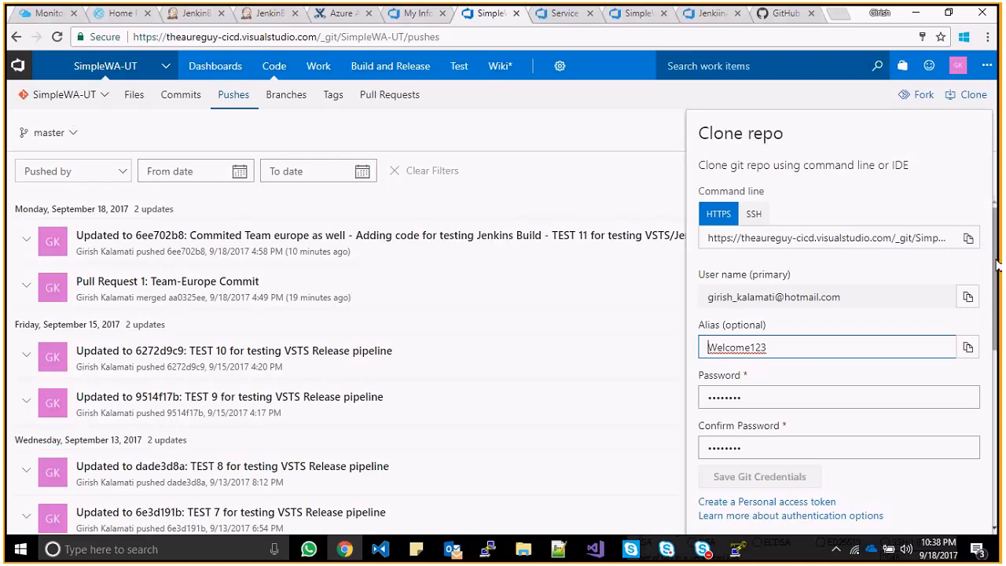
drag(996, 265, 997, 287)
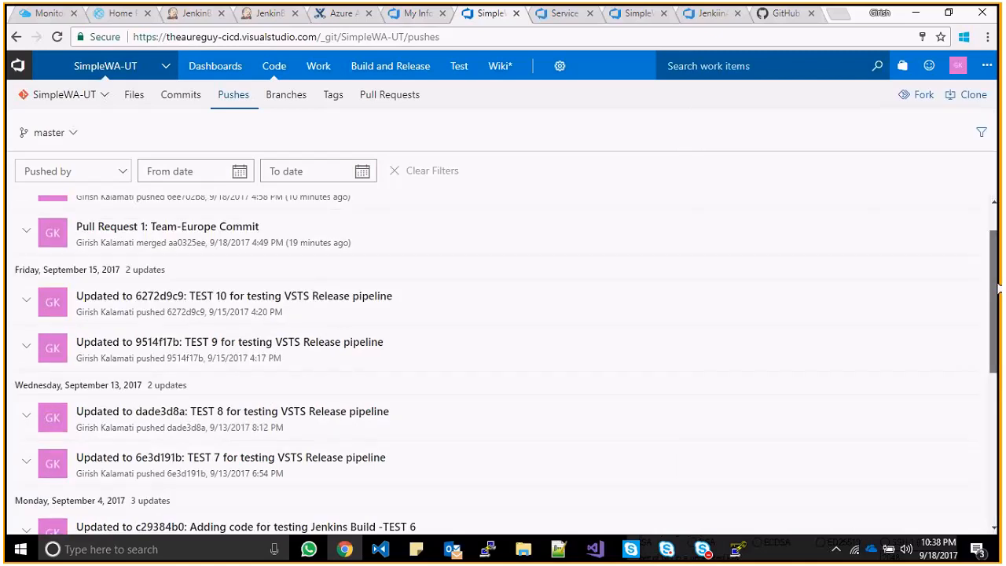
click(974, 95)
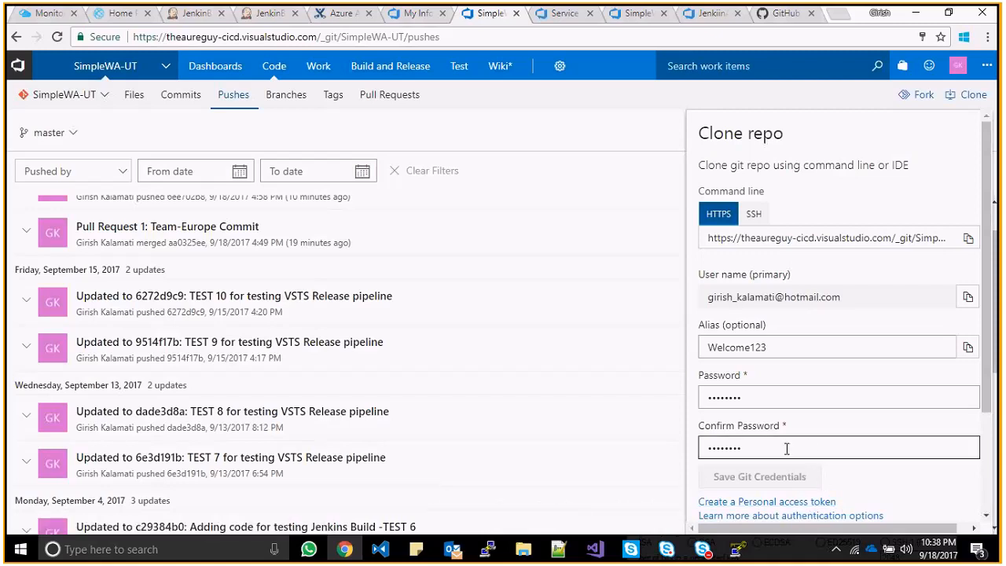
click(826, 505)
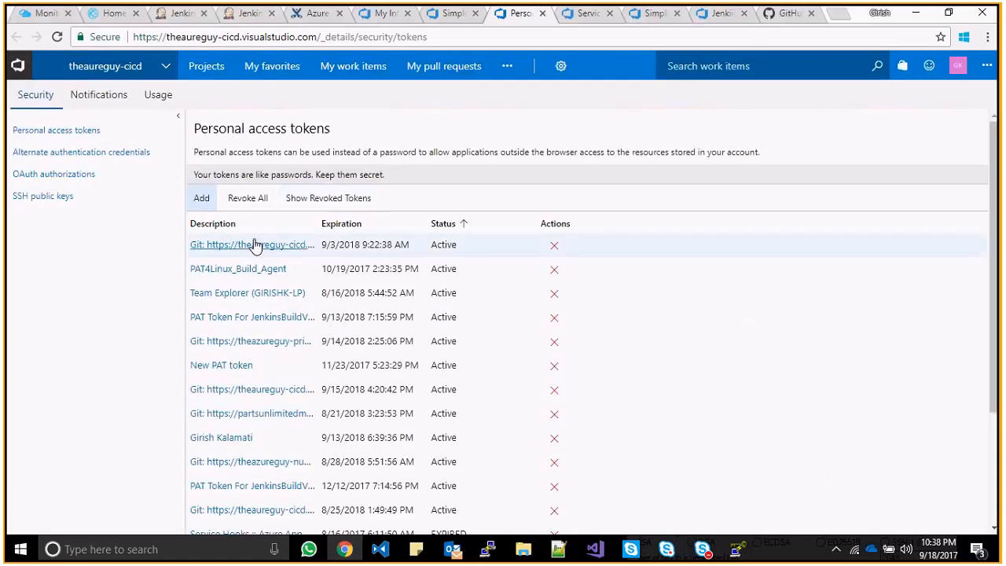
- Change the New PAT token's expiry to 1 year and save it
click(227, 366)
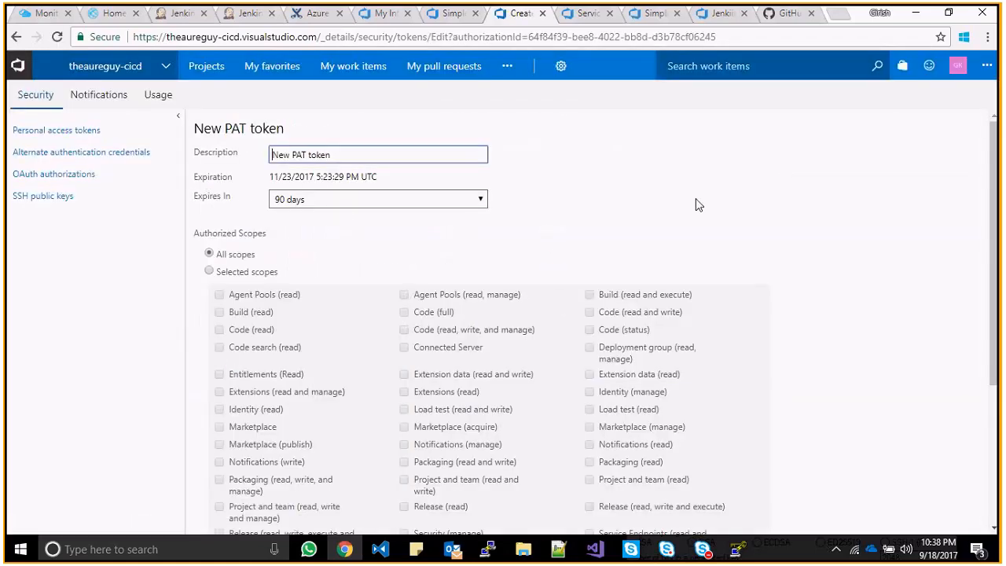
drag(998, 197, 995, 335)
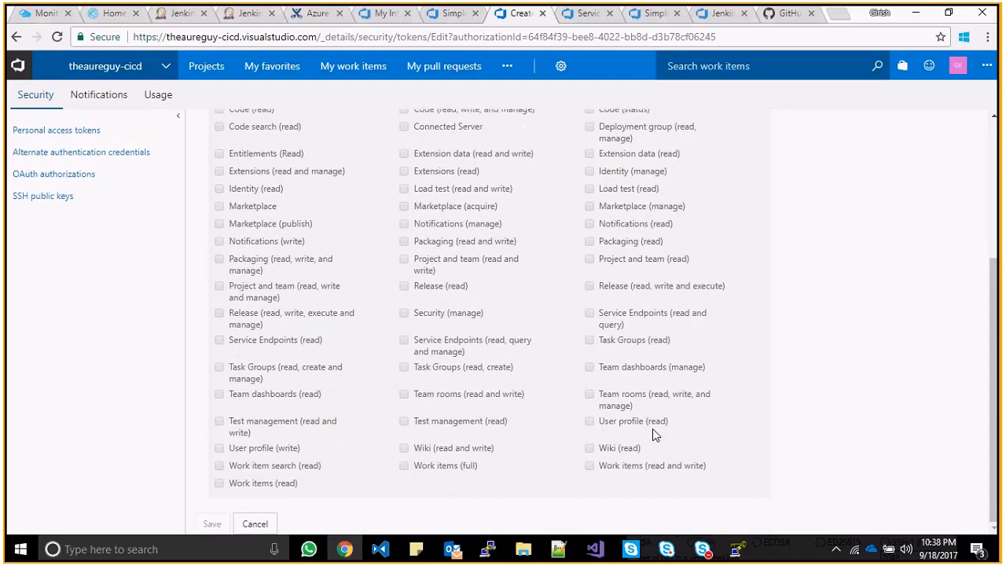
drag(995, 397, 998, 397)
scroll(994, 307, up, 1)
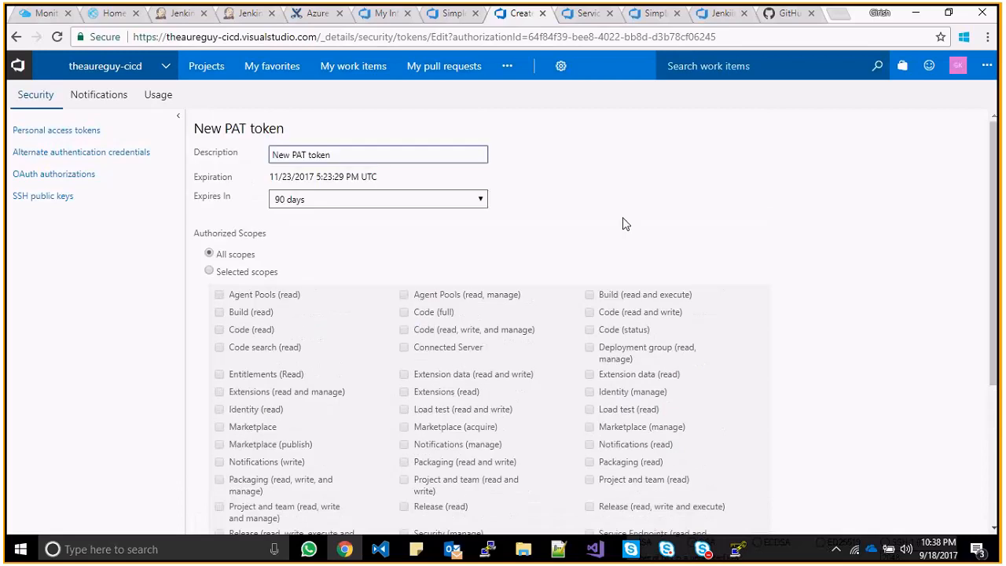
click(478, 199)
click(428, 237)
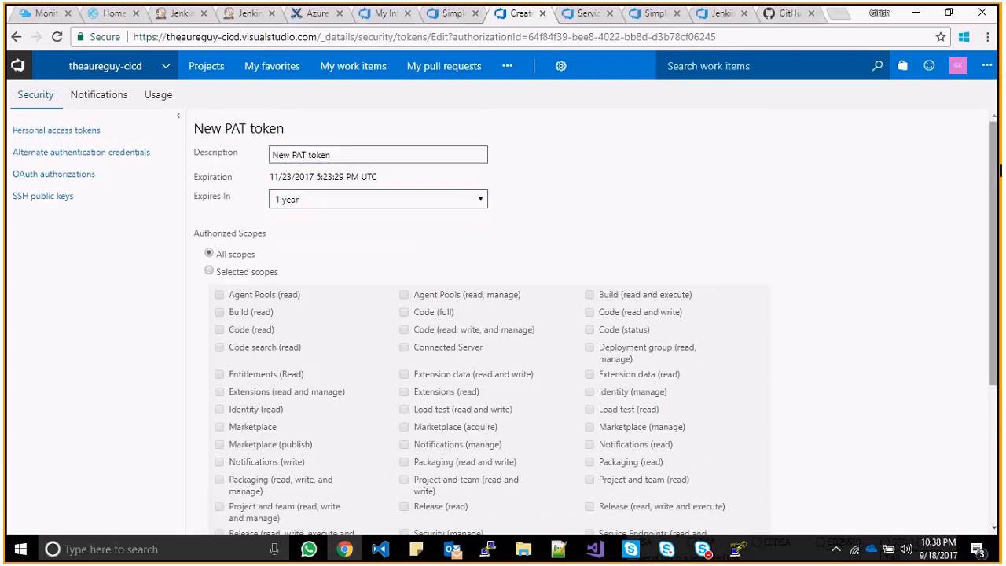
scroll(613, 490, down, 3)
click(210, 524)
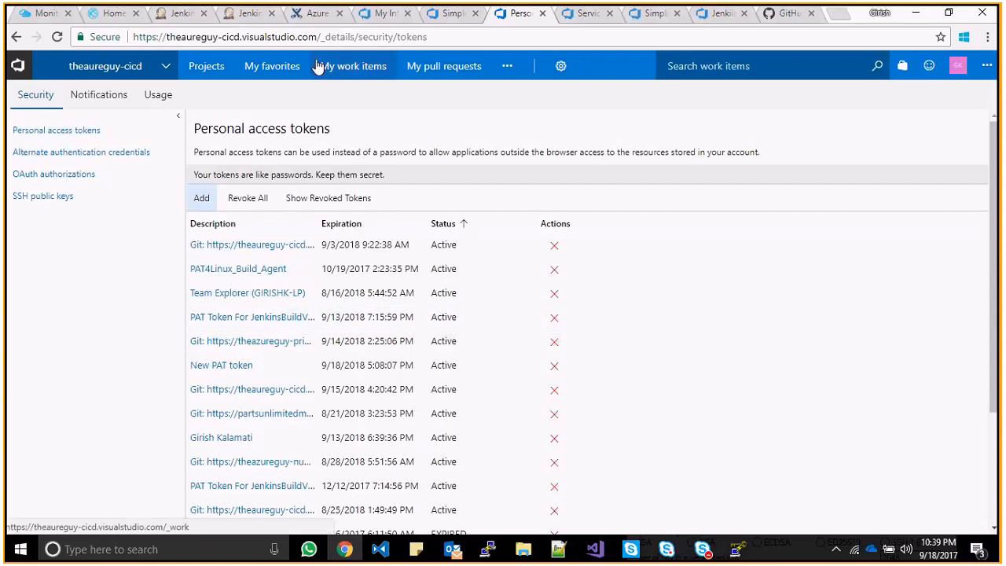
- Close the tokens page and fill in the Git credentials password in the Clone panel
click(11, 41)
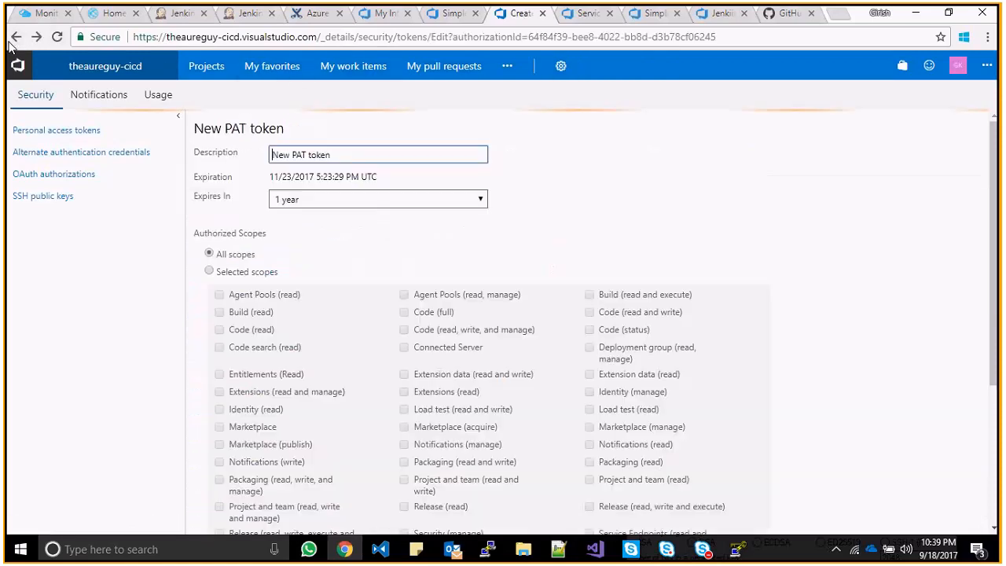
click(11, 41)
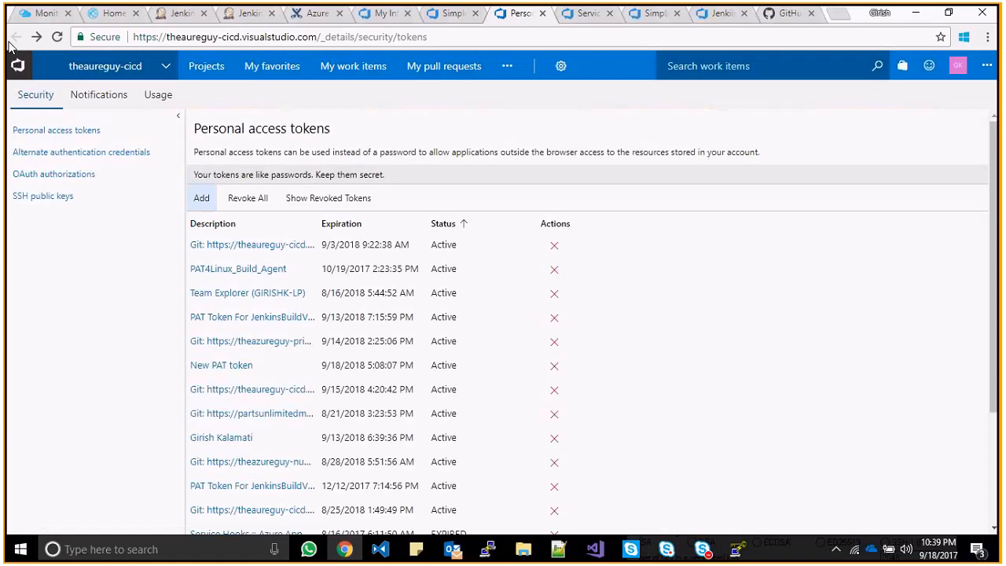
click(542, 12)
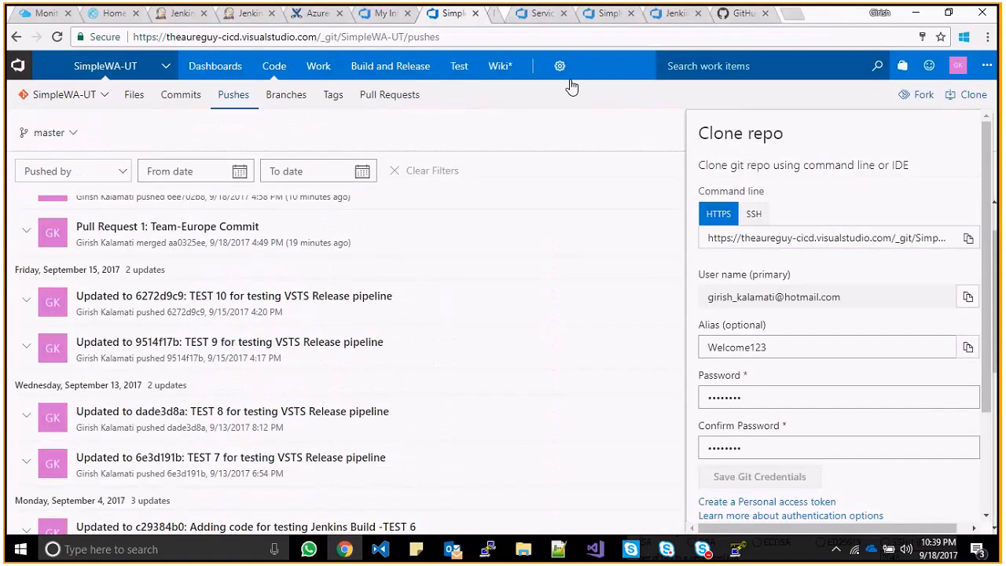
click(753, 397)
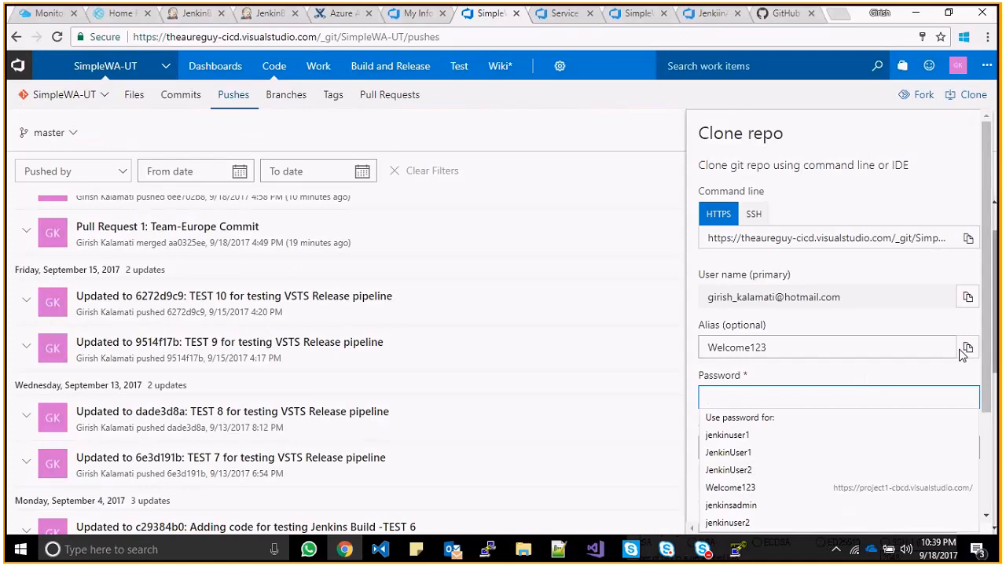
- Check build #40's console output, then copy the SimpleWA-UT clone URL from the VSTS Clone panel
click(246, 22)
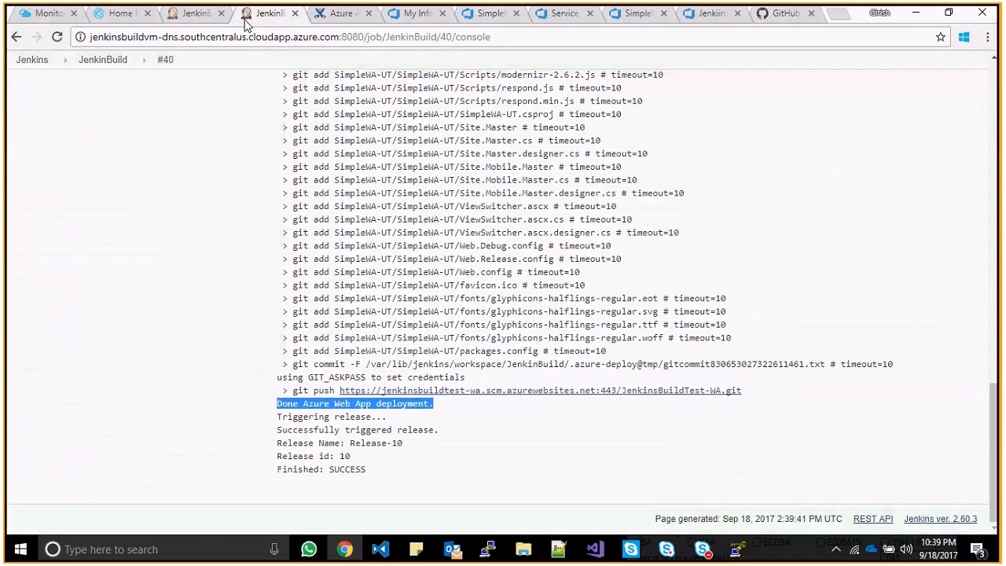
click(244, 21)
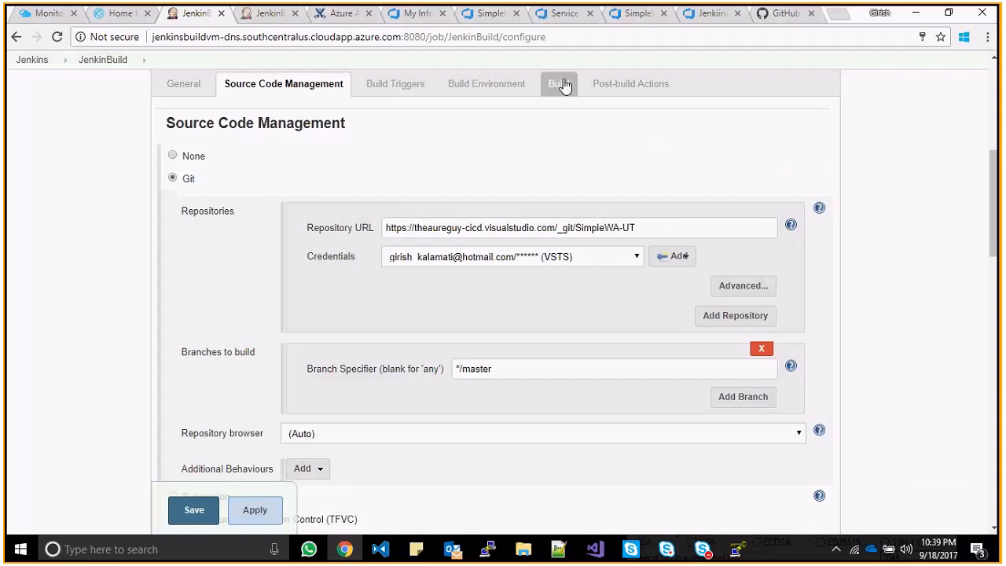
click(640, 20)
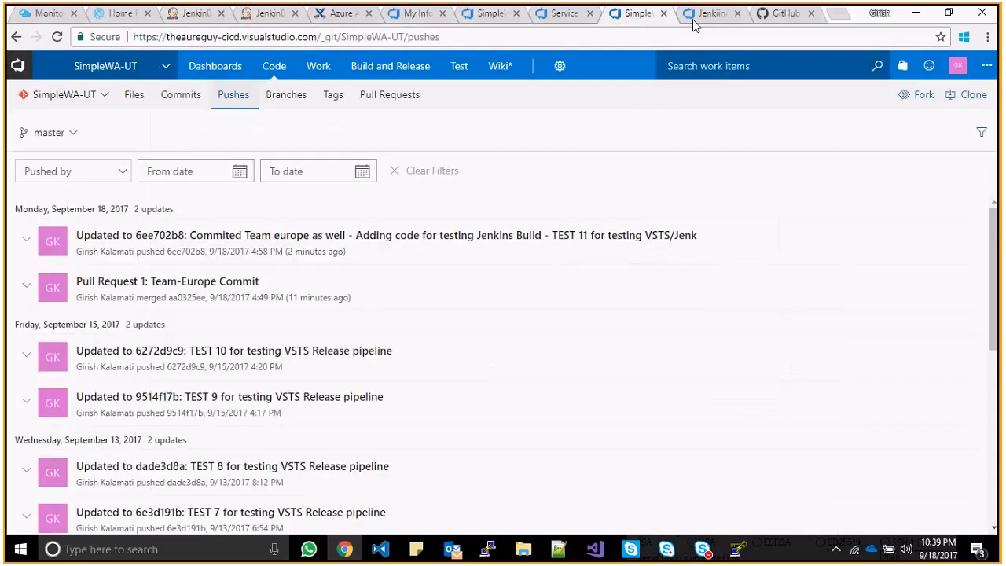
click(489, 13)
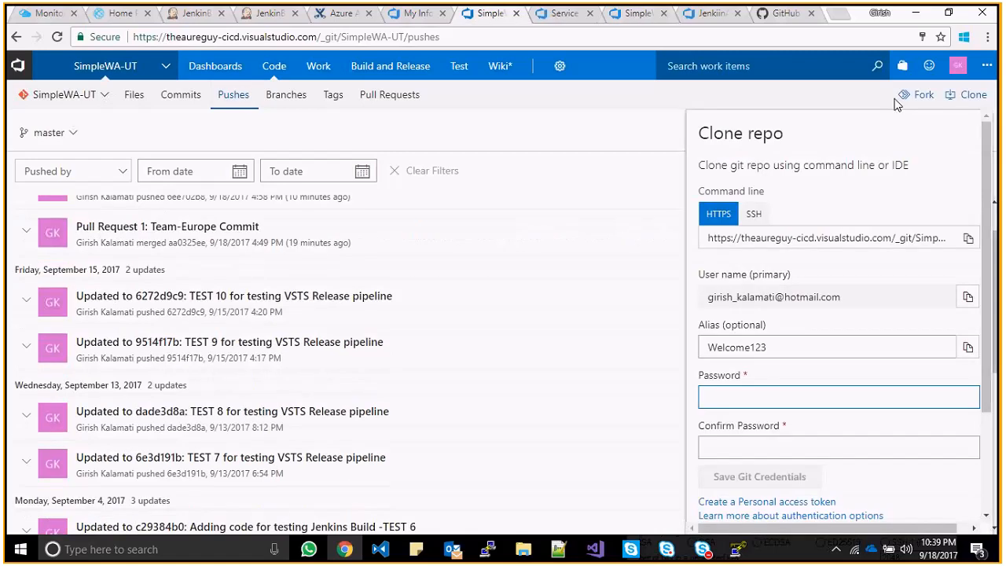
click(968, 239)
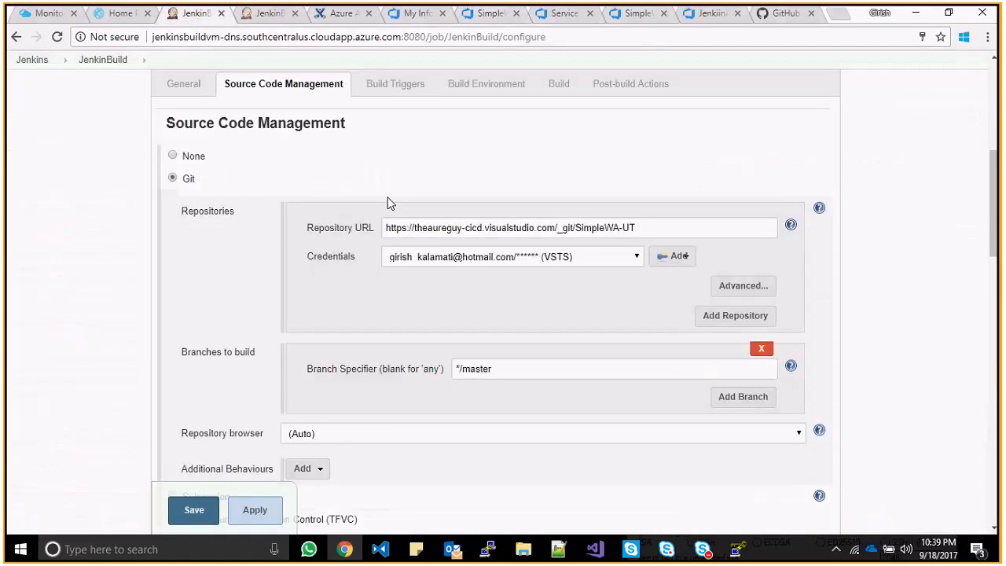
click(665, 259)
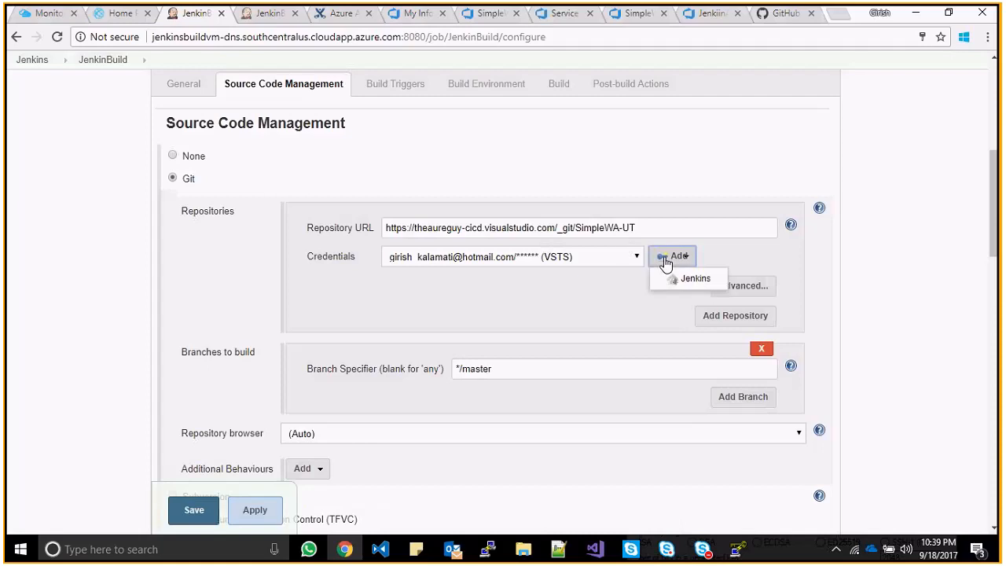
click(682, 280)
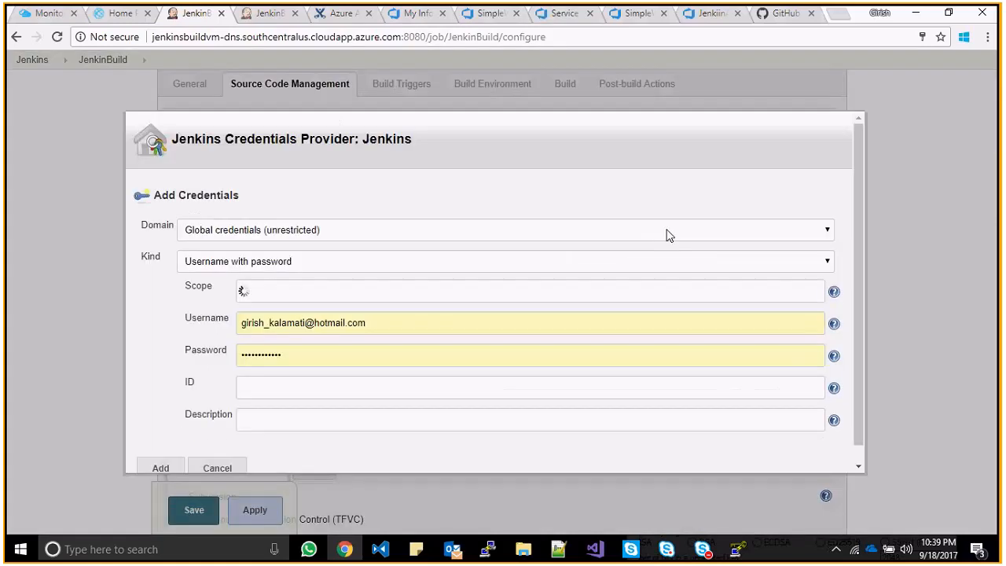
scroll(863, 252, down, 1)
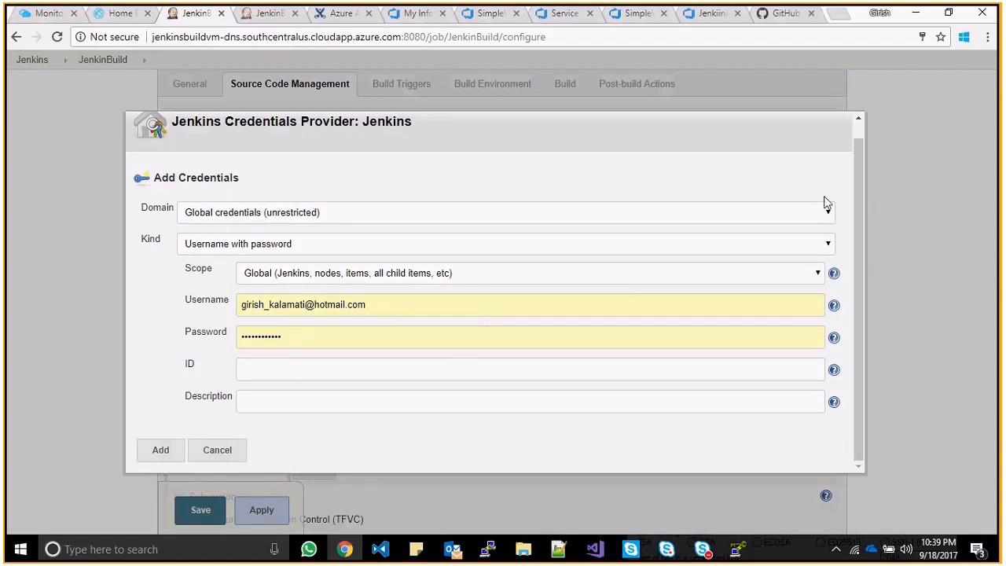
click(222, 453)
click(572, 258)
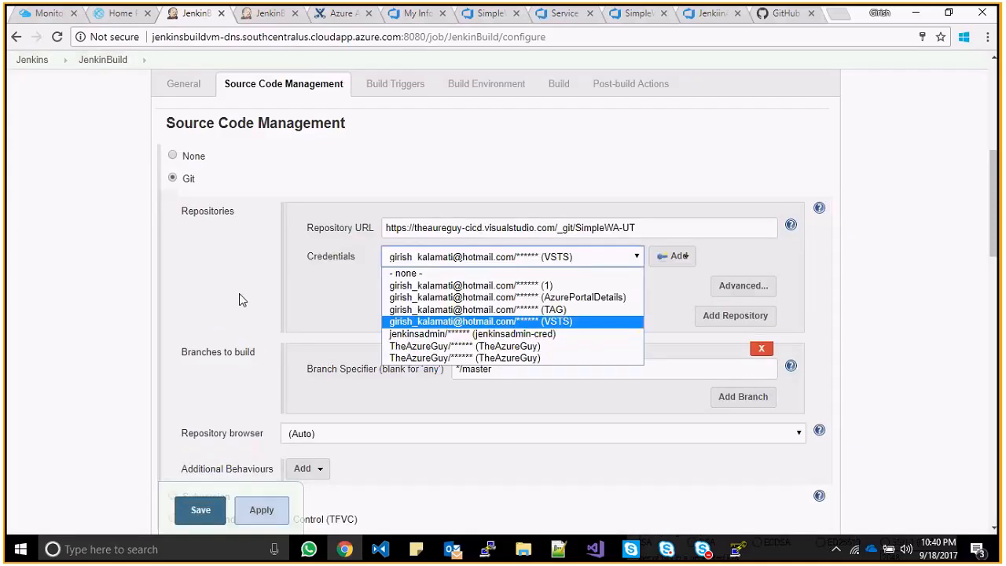
click(315, 318)
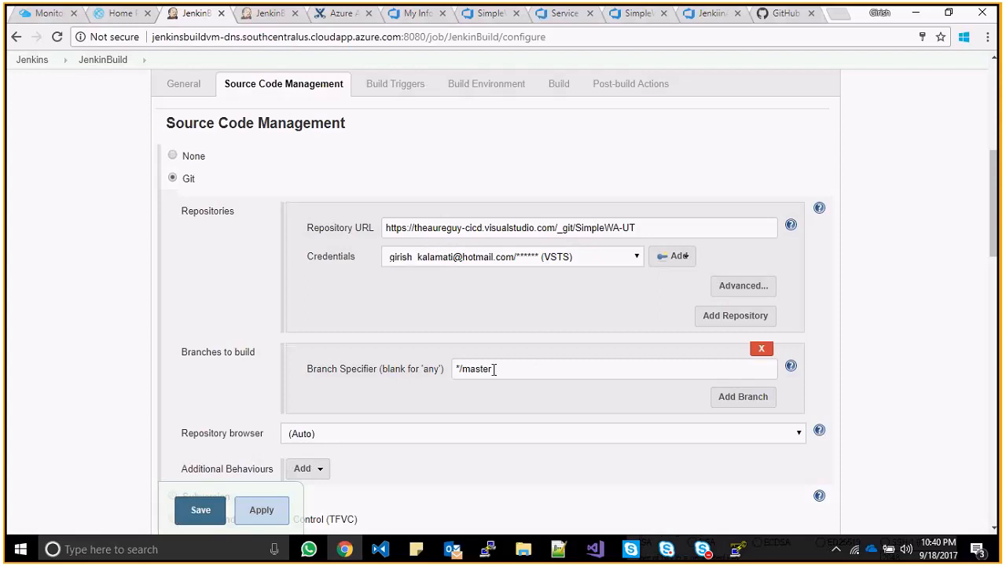
- Scroll JenkinBuild's configuration down to the Post-build Actions publishing to JenkinsBuildTest-WA
drag(996, 194, 996, 214)
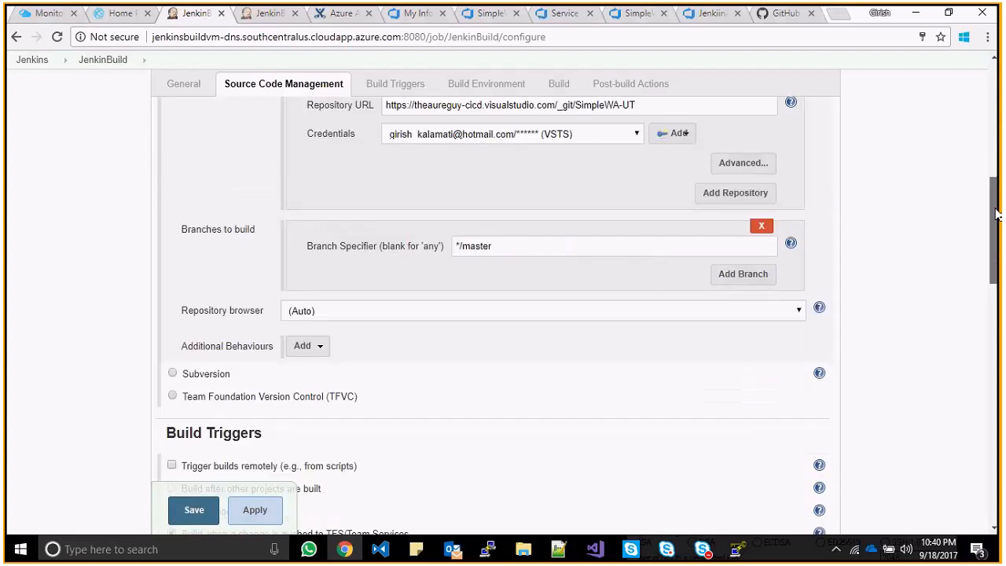
drag(996, 214, 996, 307)
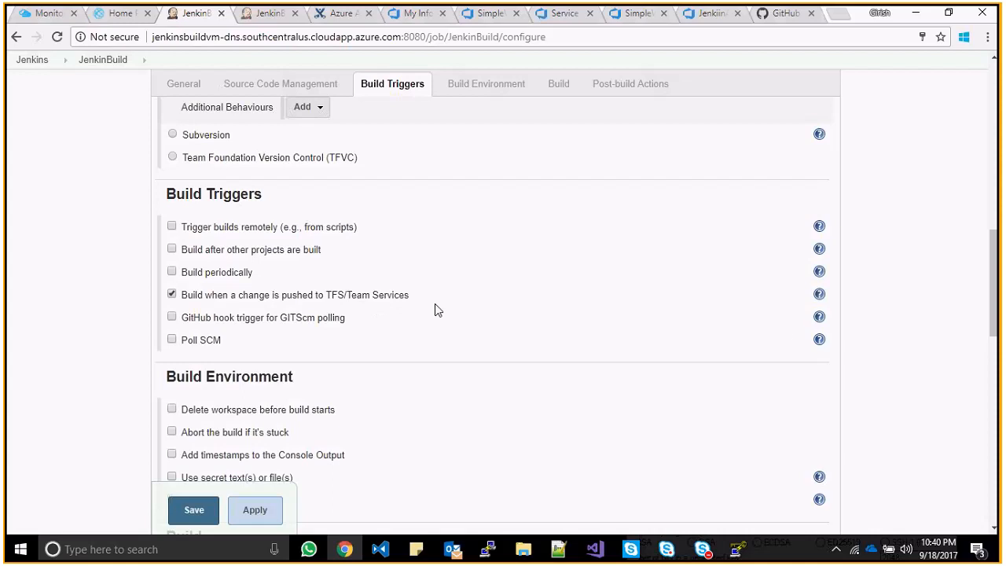
drag(992, 266, 998, 287)
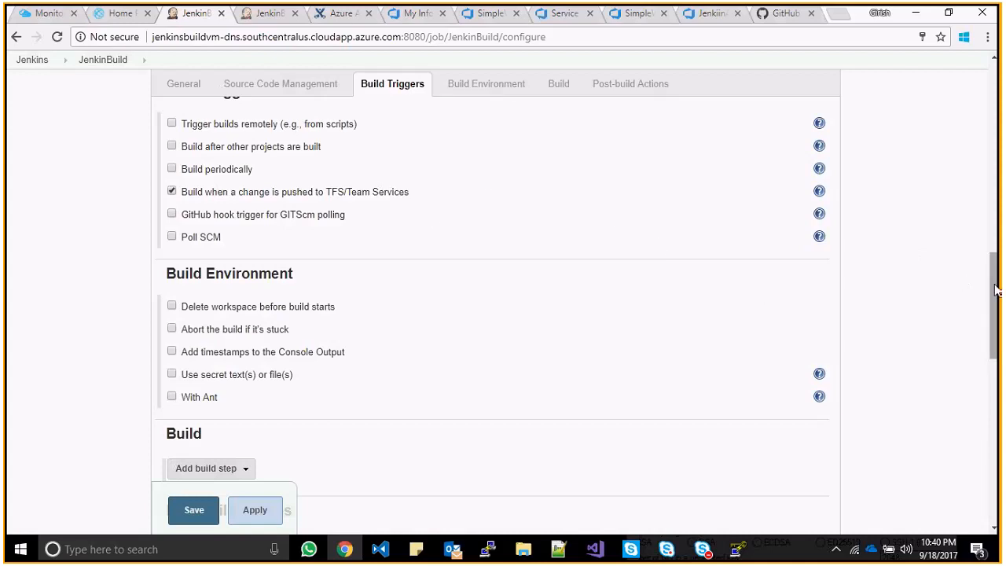
drag(994, 290, 997, 365)
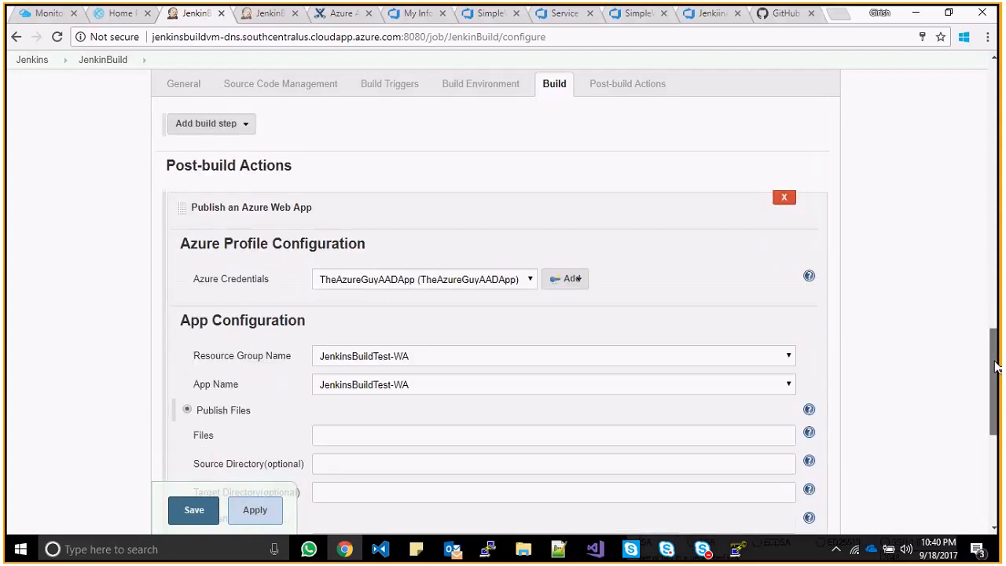
mouse_move(996, 366)
mouse_down()
mouse_move(995, 394)
mouse_move(996, 379)
mouse_up()
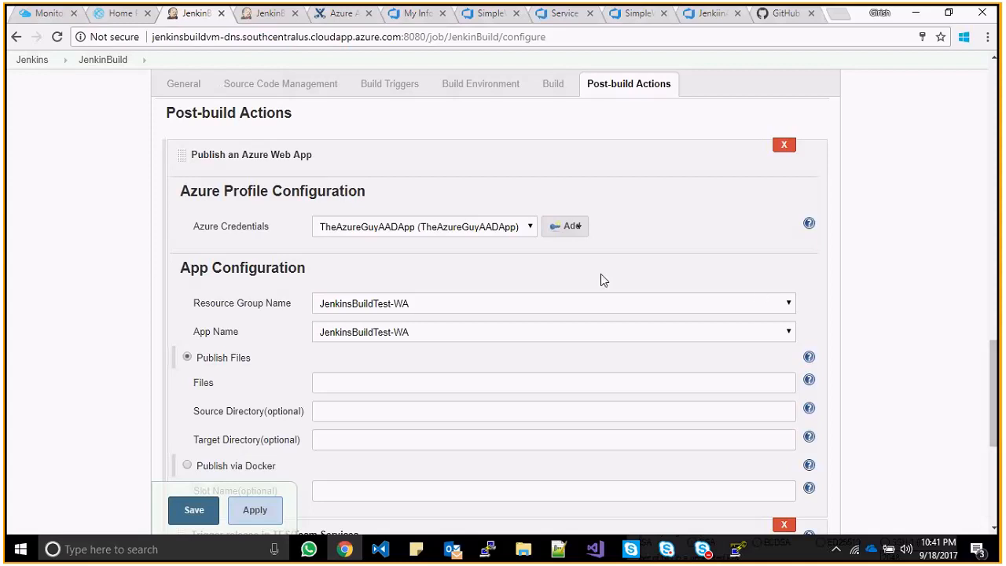
- Add a Jenkins credential next to Azure Credentials with kind Microsoft Azure Service Principal
click(564, 228)
click(574, 248)
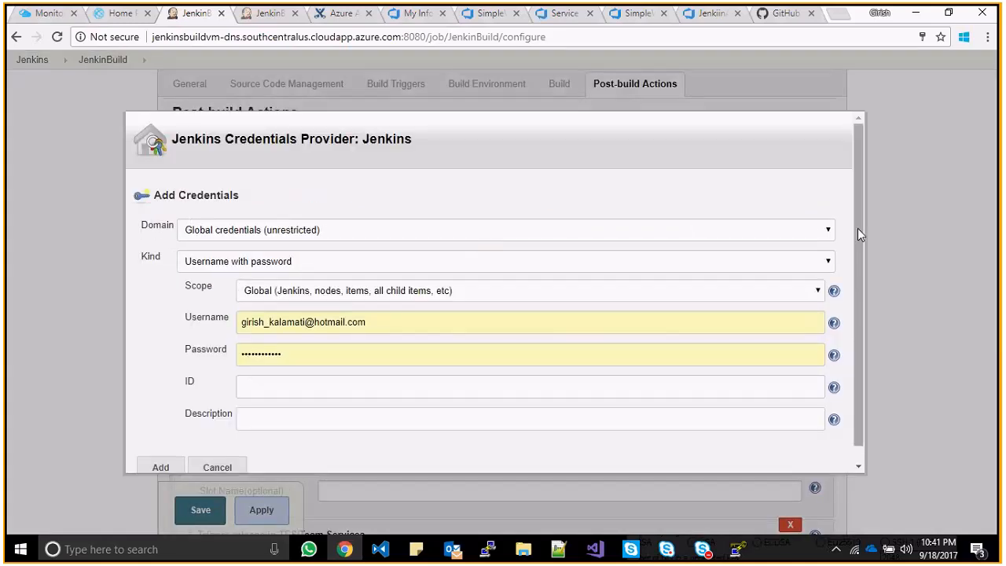
drag(858, 228, 859, 241)
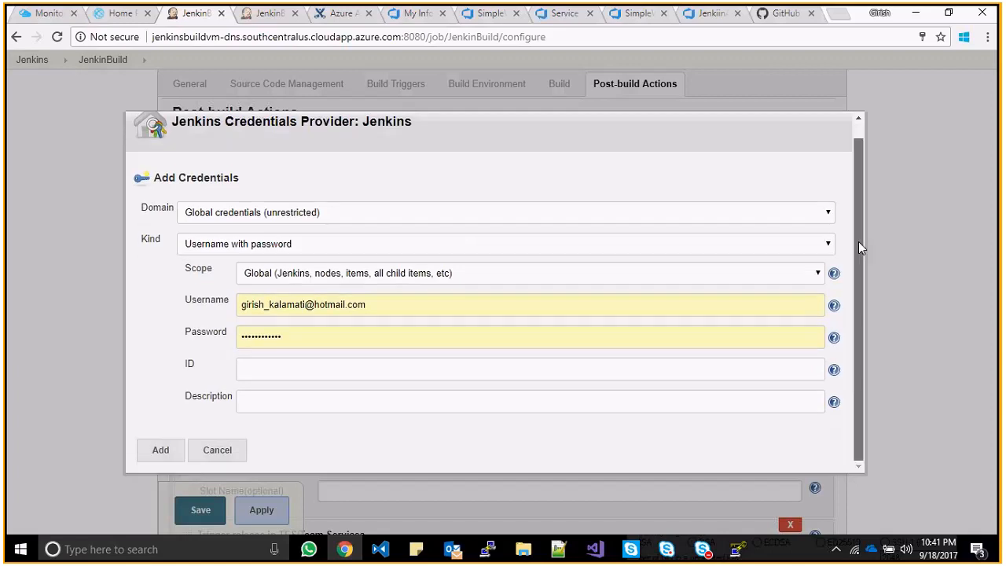
click(777, 246)
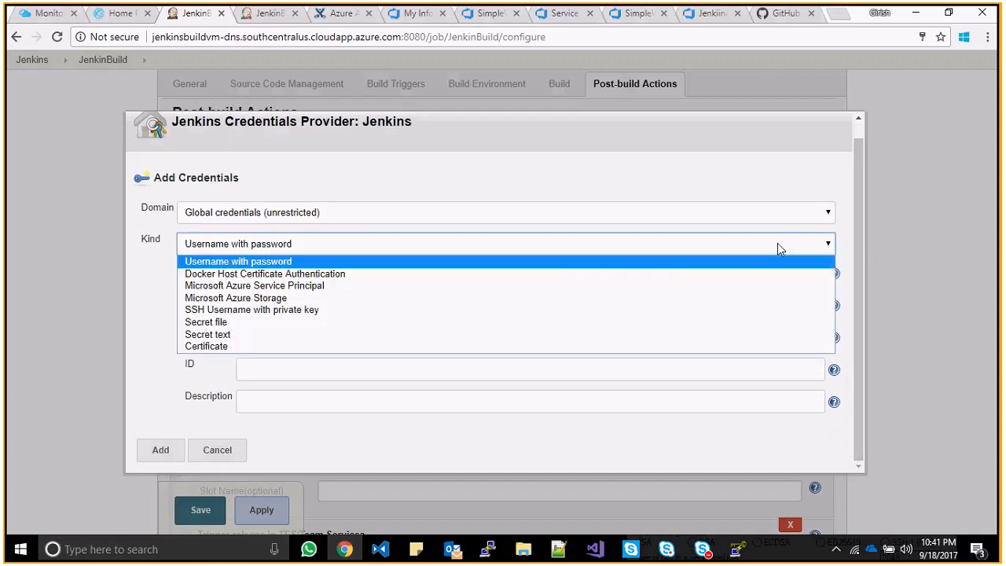
click(647, 286)
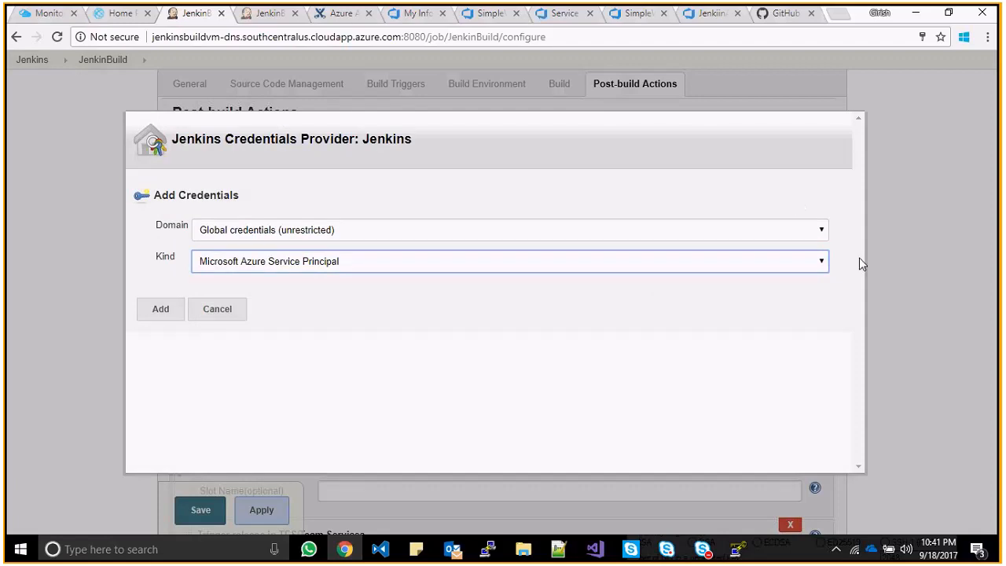
drag(859, 263, 859, 296)
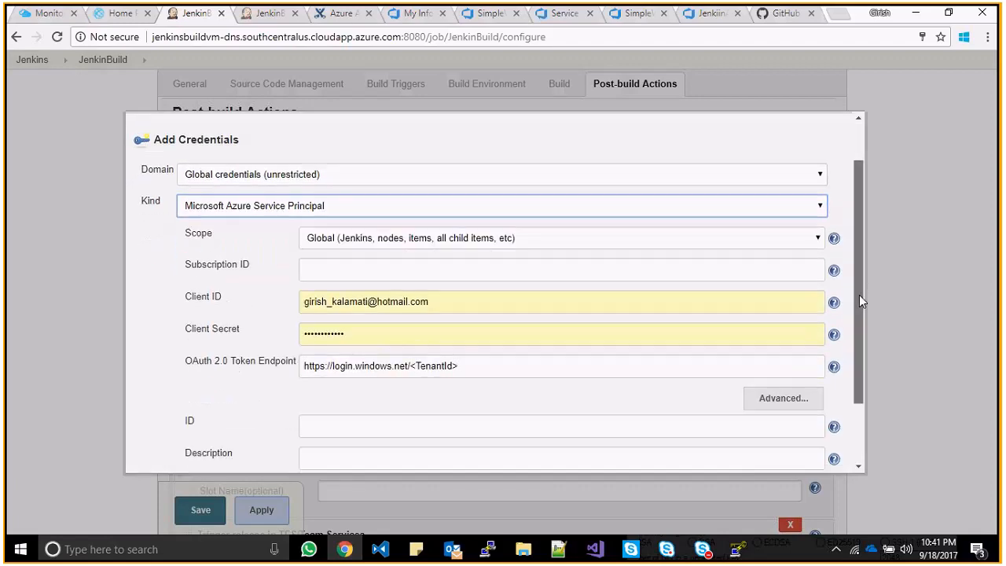
scroll(485, 288, down, 1)
- Point out the Subscription ID and OAuth 2.0 Token Endpoint fields, then switch to the Azure portal
click(379, 246)
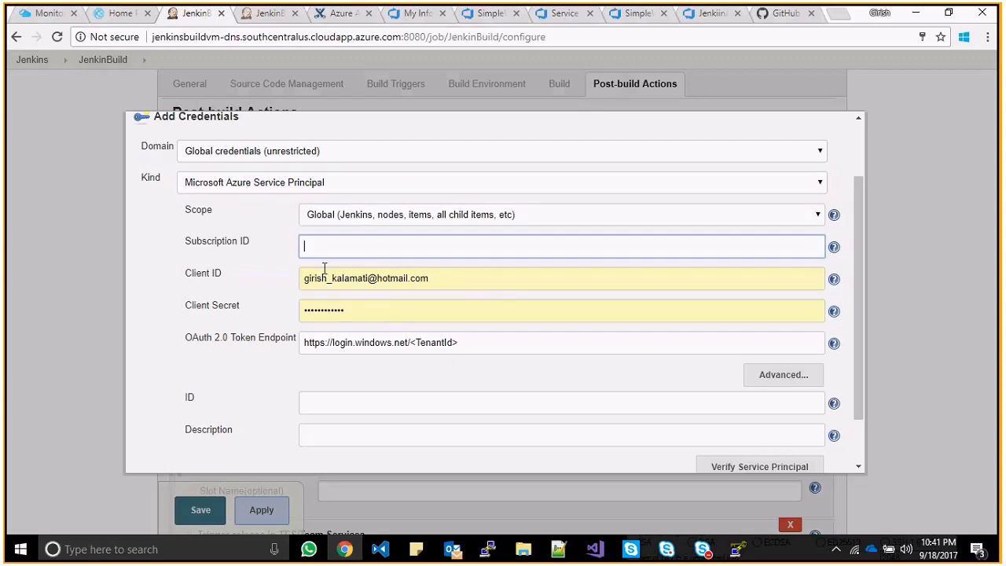
click(182, 337)
drag(183, 337, 297, 335)
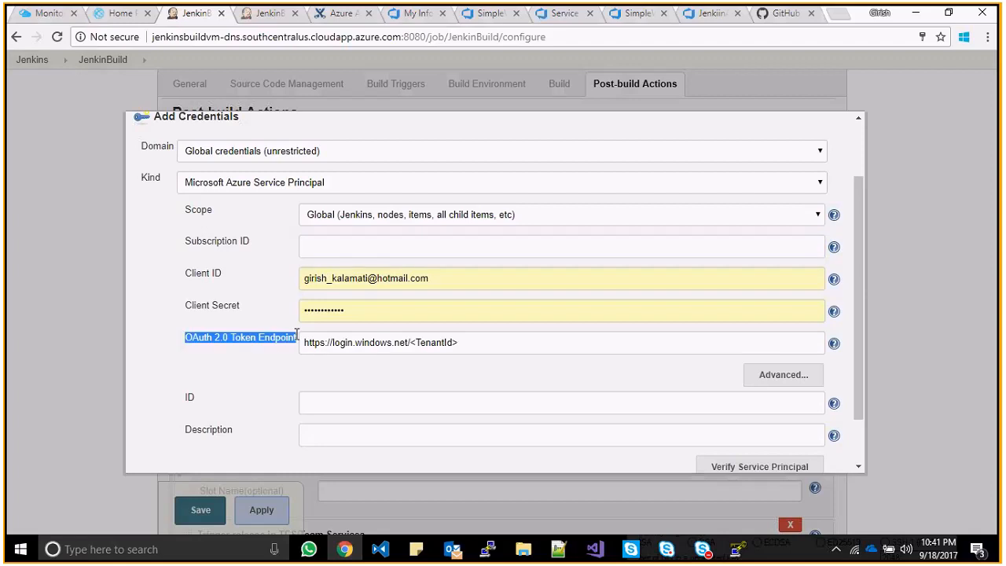
click(209, 333)
double_click(205, 338)
click(256, 339)
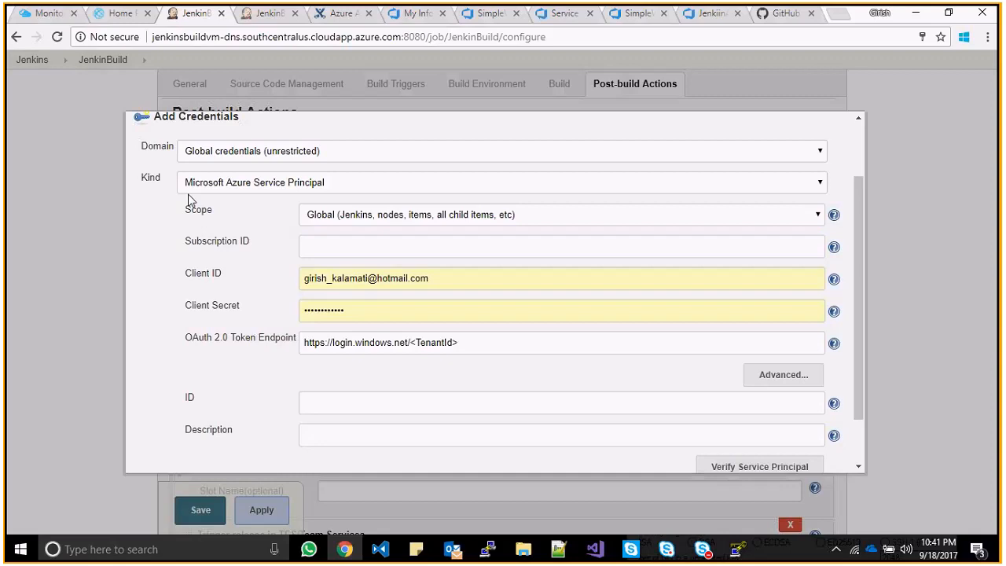
click(41, 14)
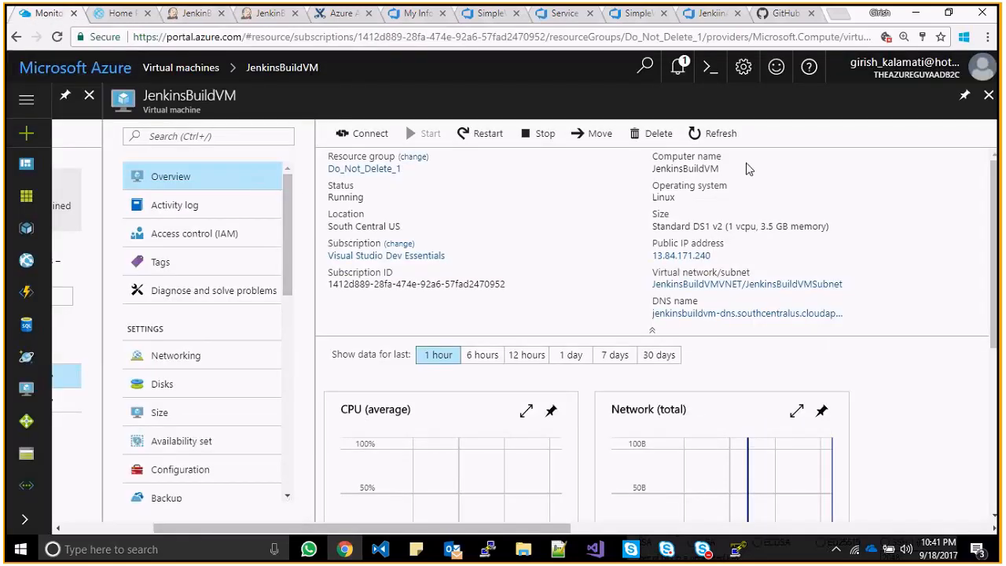
- Close the JenkinsBuildVM blade, open More services, and cycle through the PuTTY windows
click(989, 95)
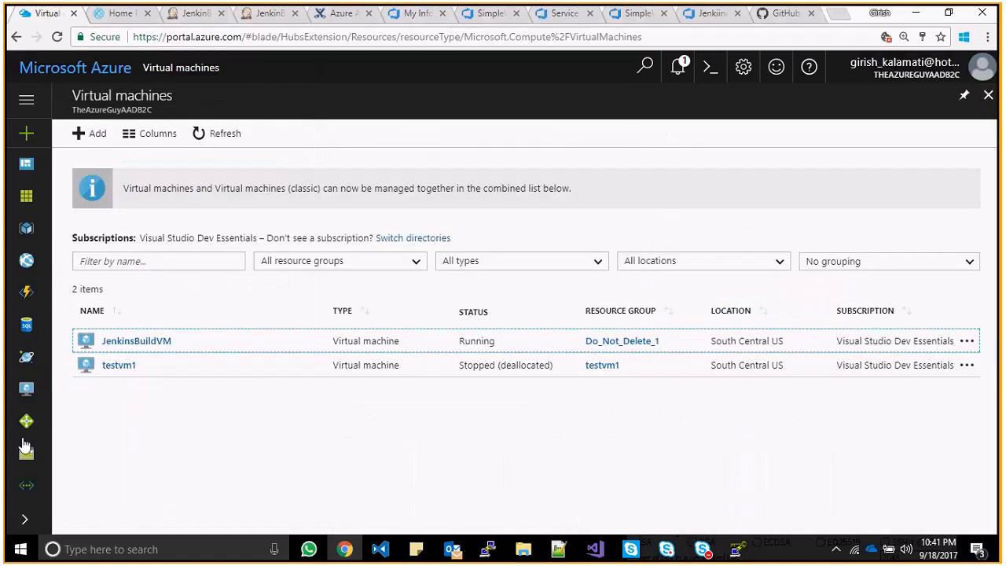
click(25, 520)
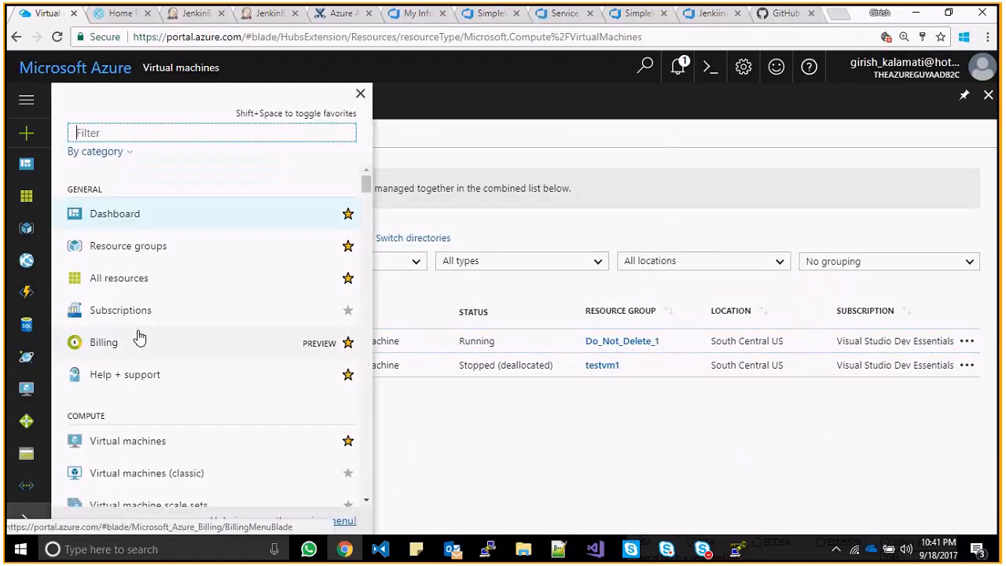
click(125, 135)
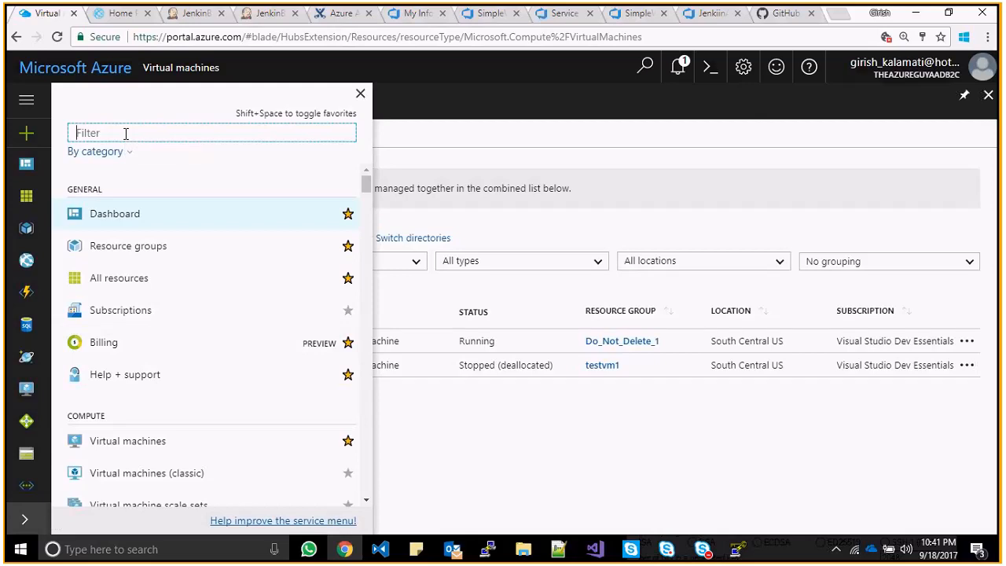
key(alt+Tab)
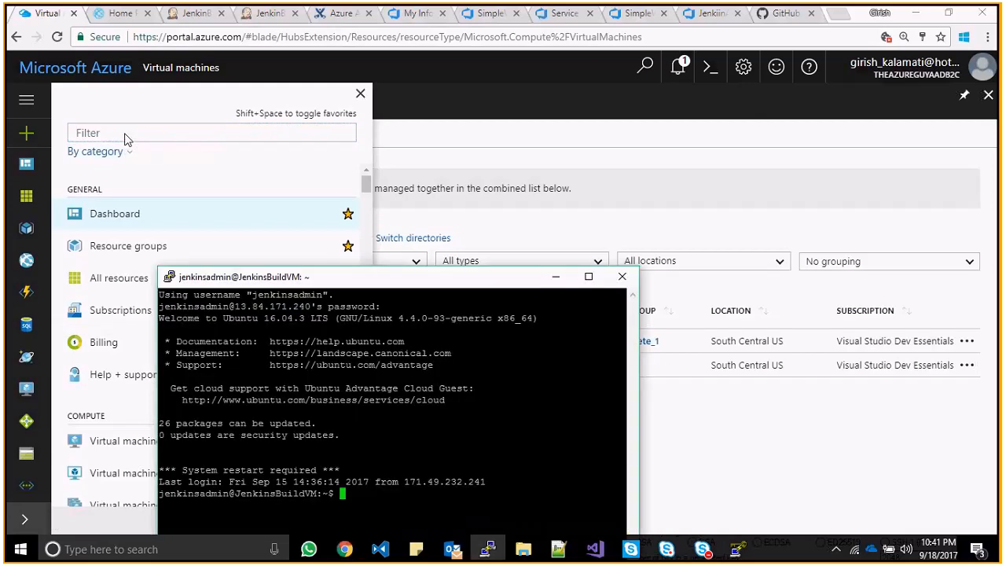
key(alt+Tab)
key(alt+Tab)
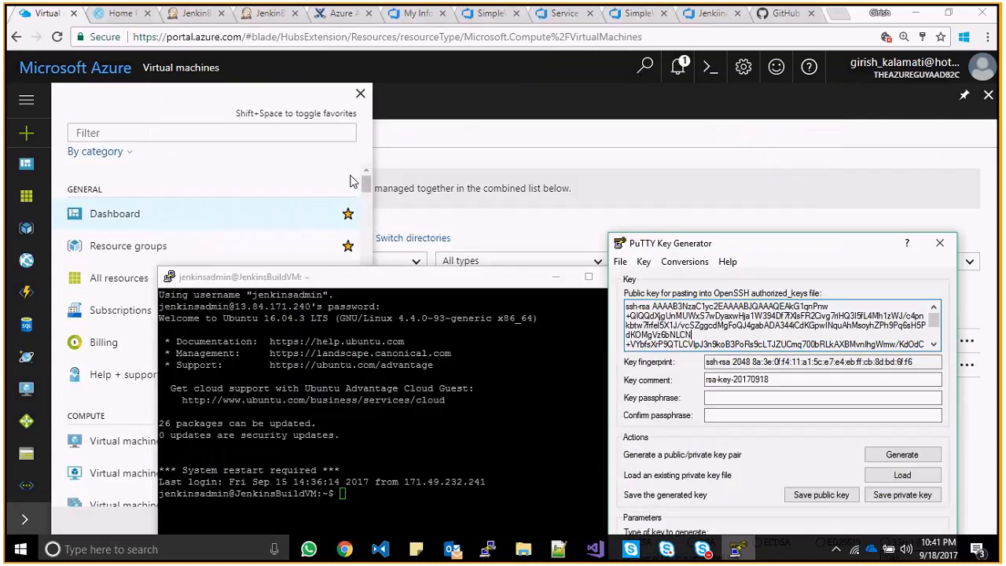
key(alt+Tab)
- Back in Jenkins, cancel the unfinished Azure Service Principal credential
click(191, 18)
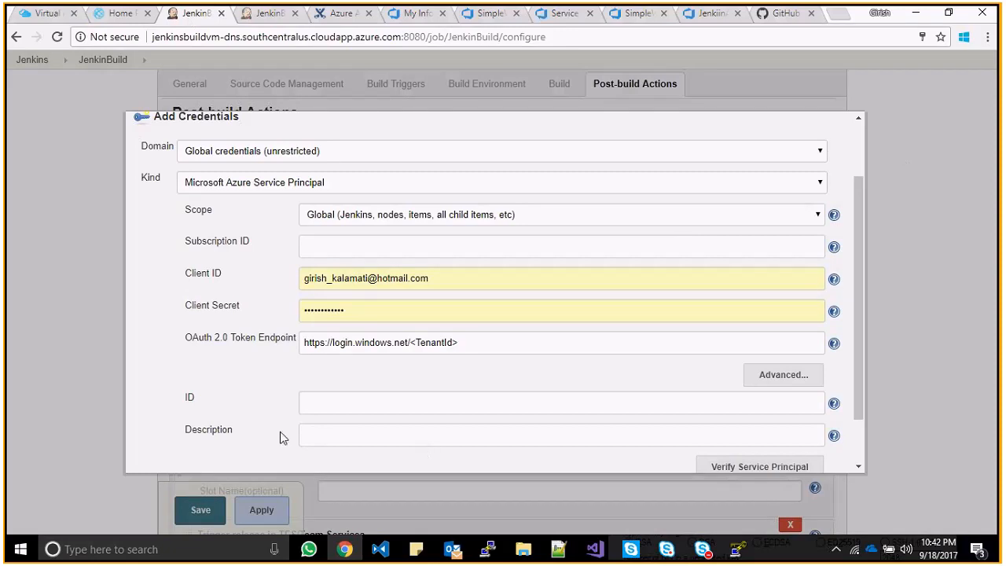
scroll(865, 295, down, 3)
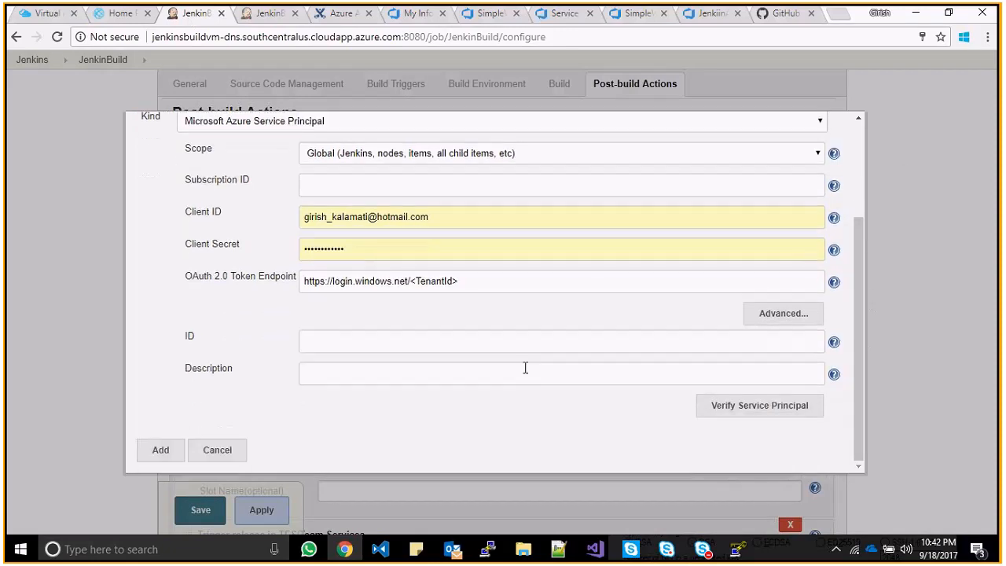
click(225, 448)
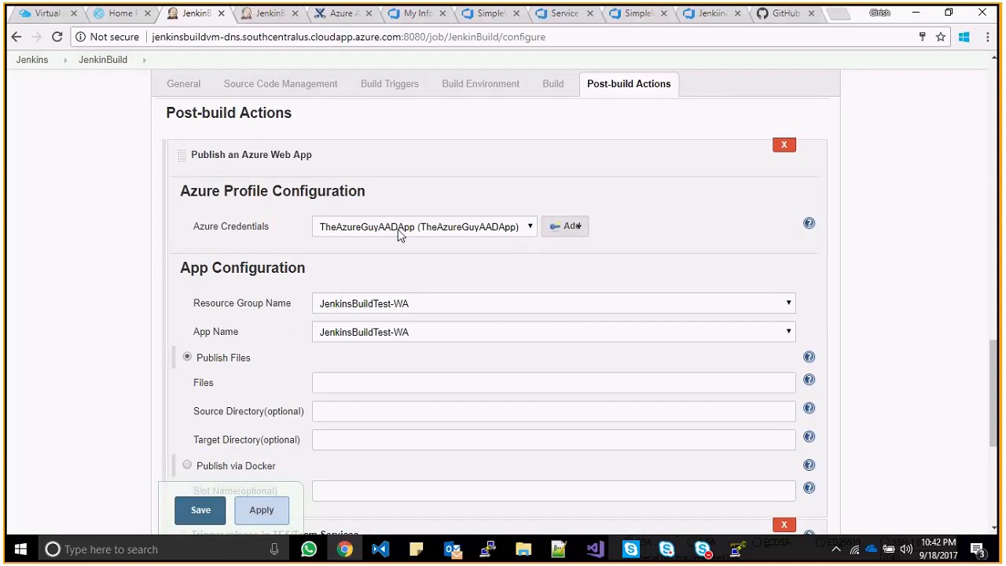
- Filter services for 'azure' to reach Azure Active Directory, then filter 'b2c' to open Azure AD B2C
click(45, 16)
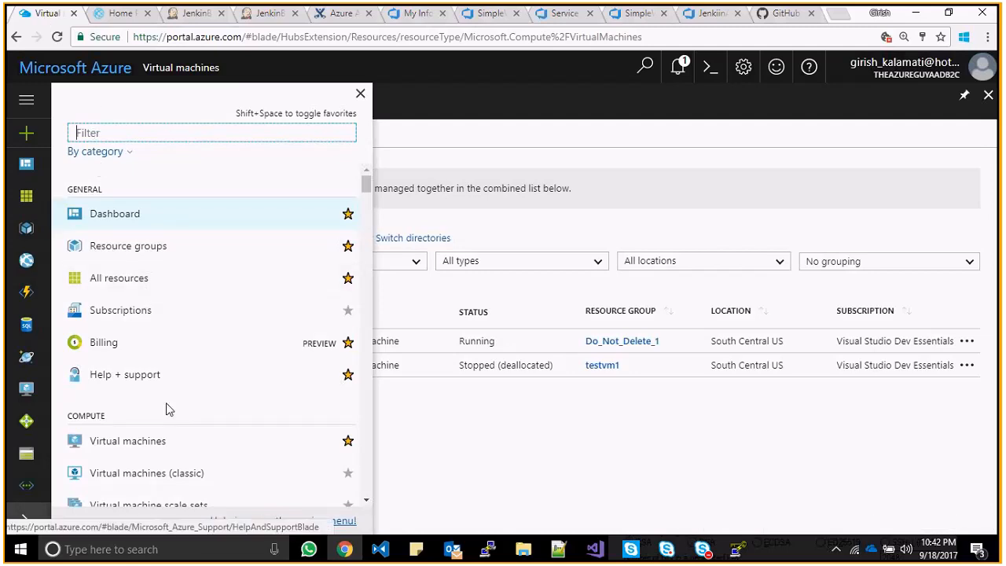
text(azure)
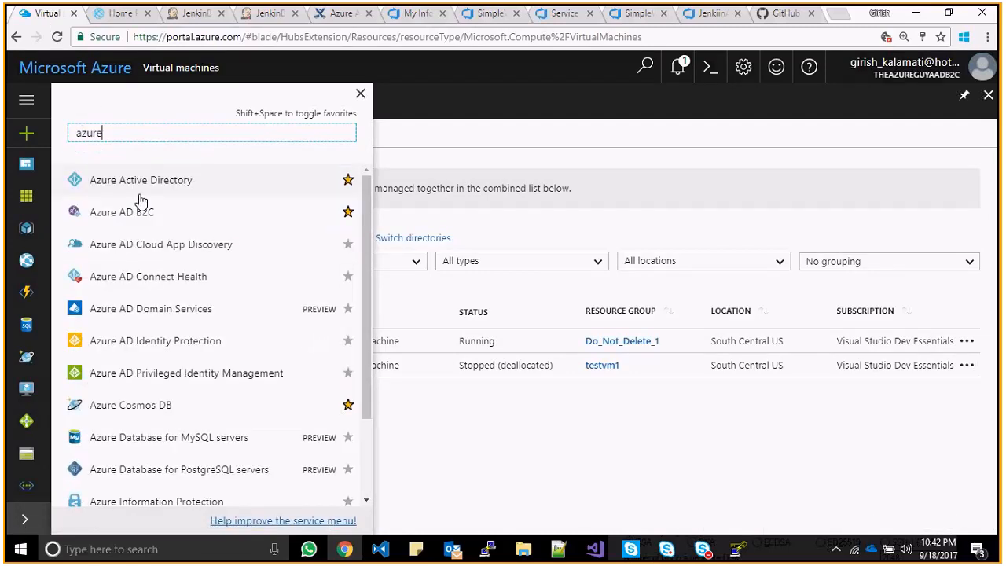
click(161, 183)
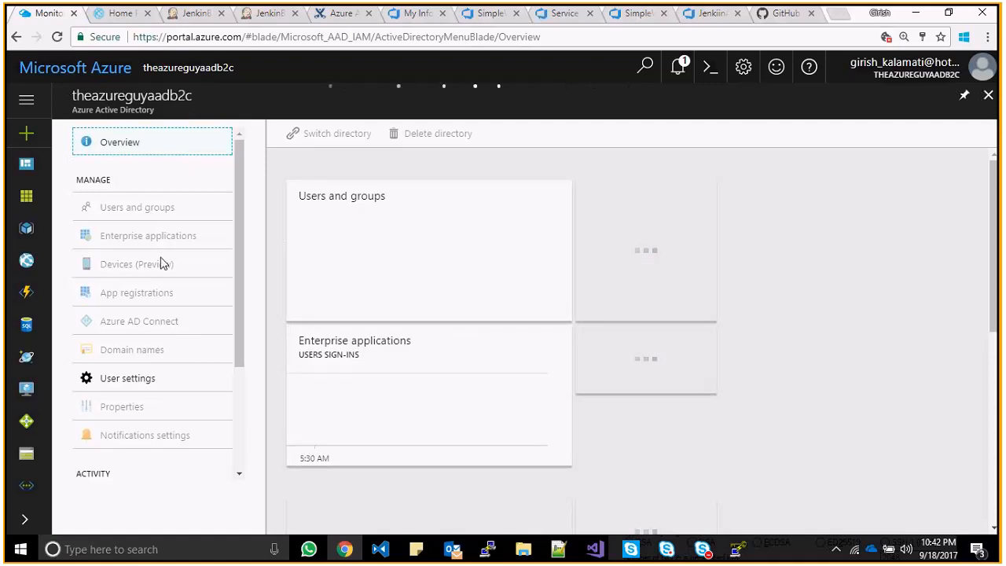
click(25, 518)
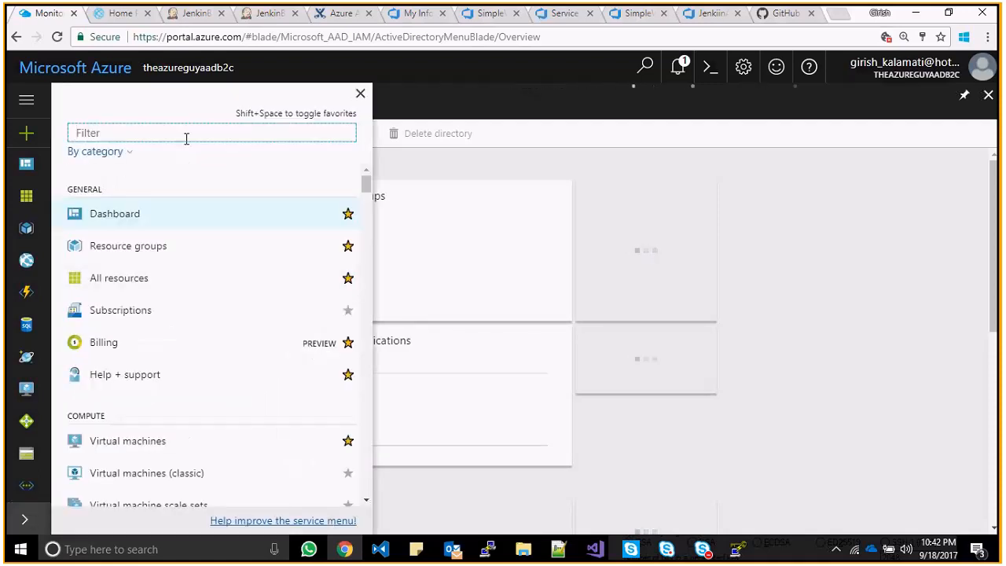
text(b)
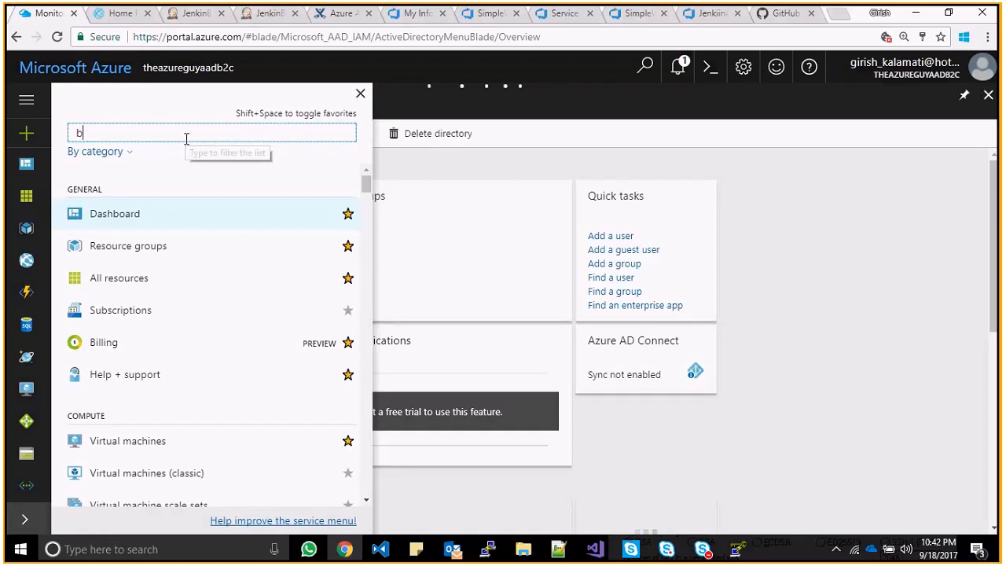
text(2c)
click(162, 180)
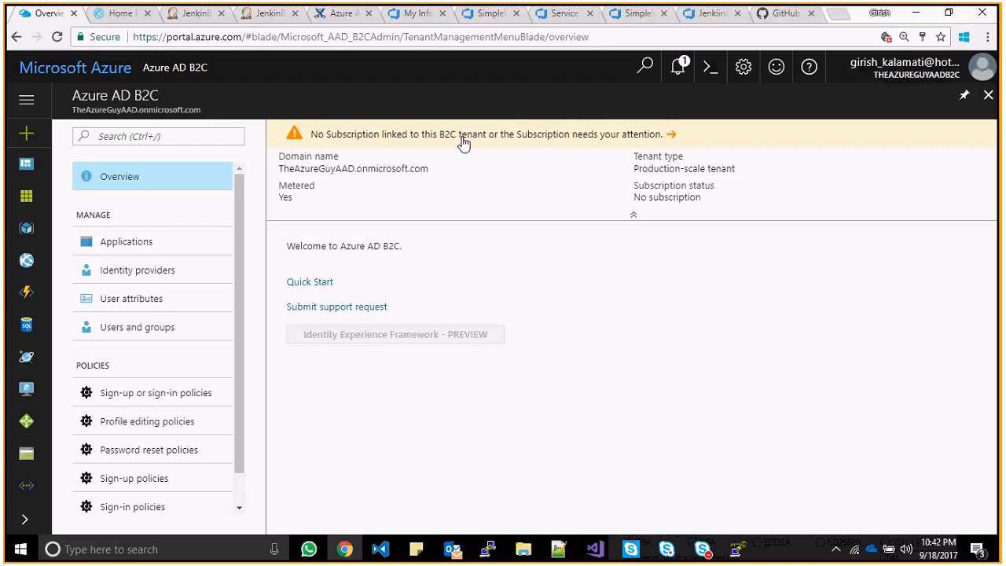
- Discard a draft B2C application 'sdd', then review TheAzureGuy_B2C_App's keys and application ID
click(168, 247)
click(314, 149)
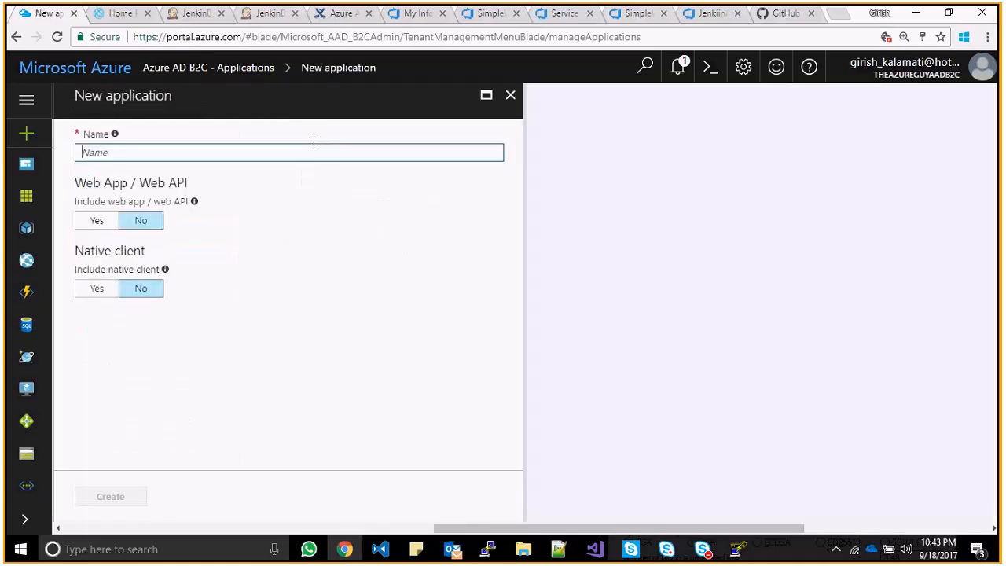
text(sdd)
click(511, 95)
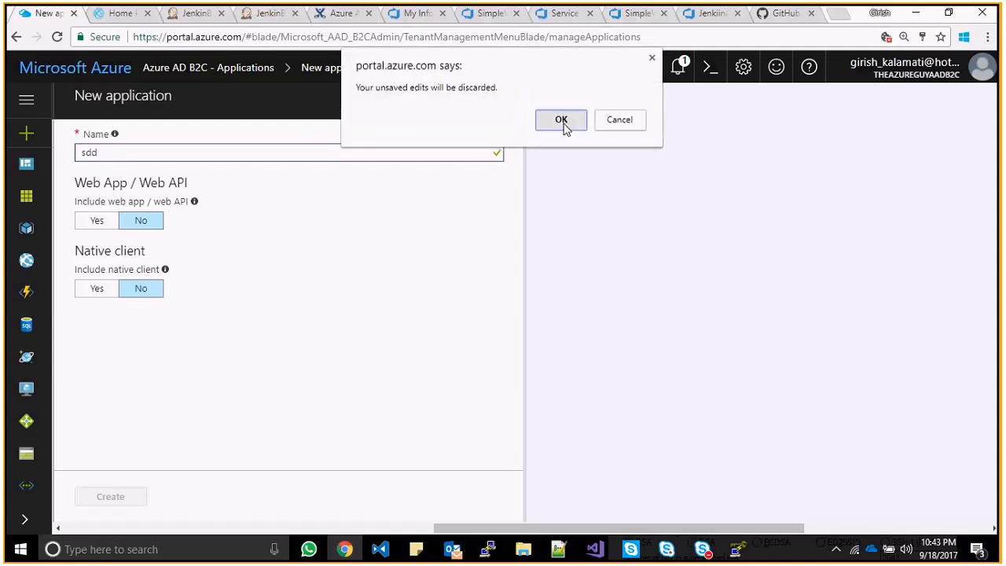
click(563, 122)
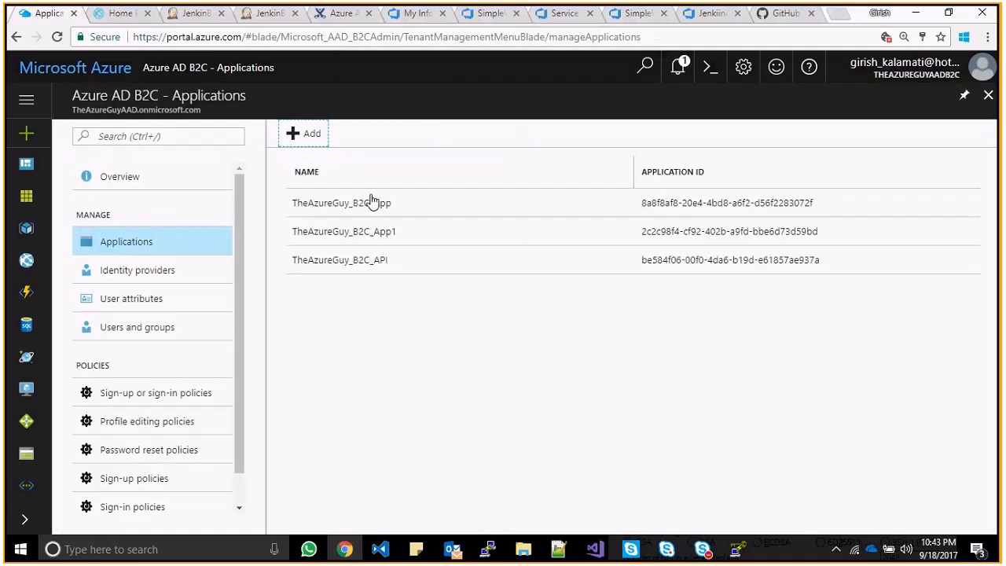
click(369, 230)
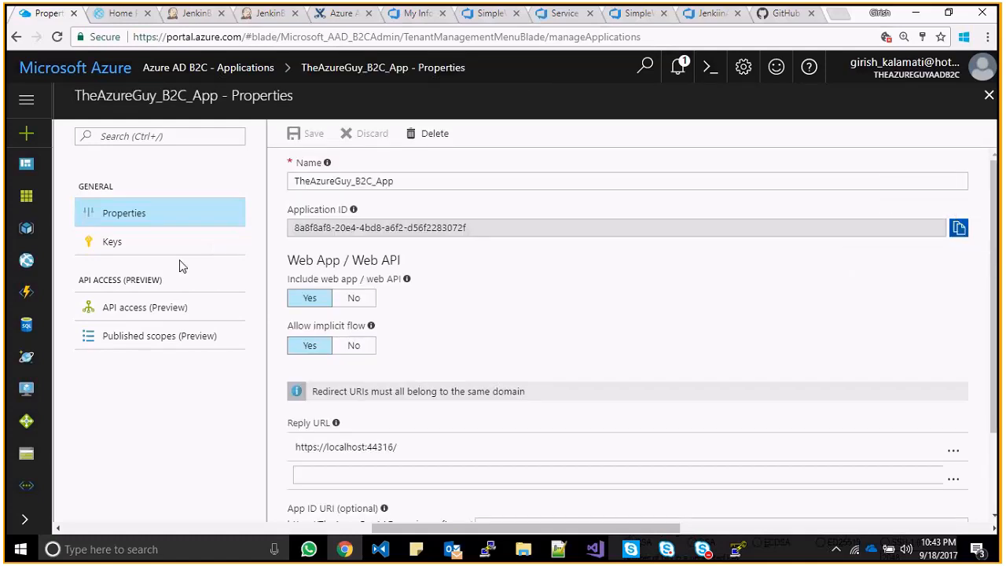
click(145, 248)
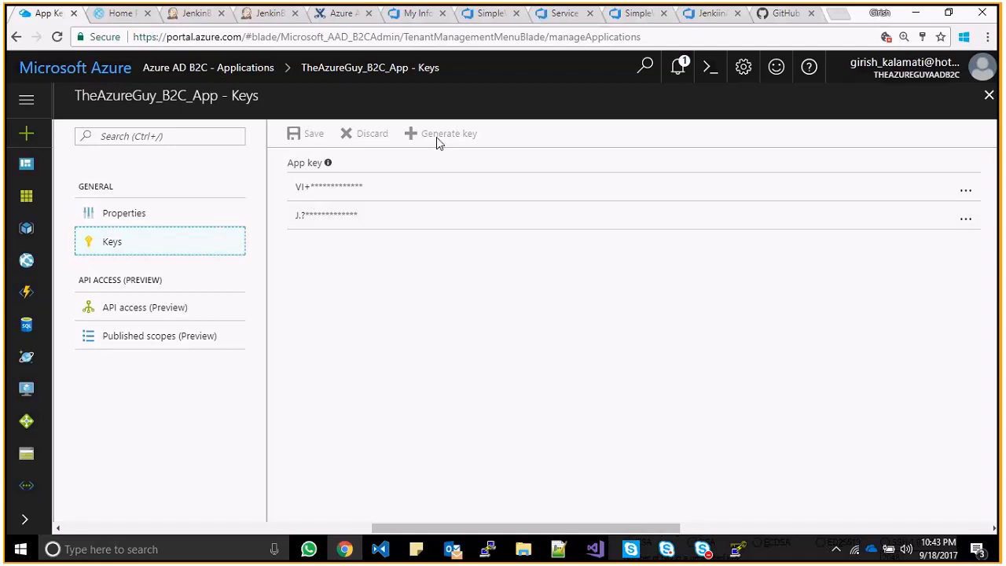
click(162, 221)
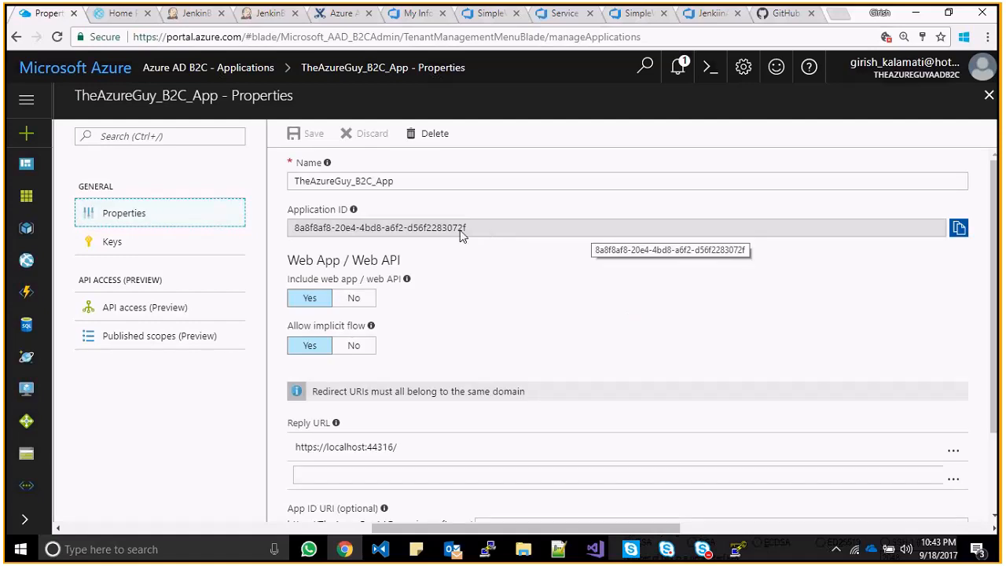
- Back in the Jenkins job, open the Add > Jenkins menu for Azure credentials
key(alt+Tab)
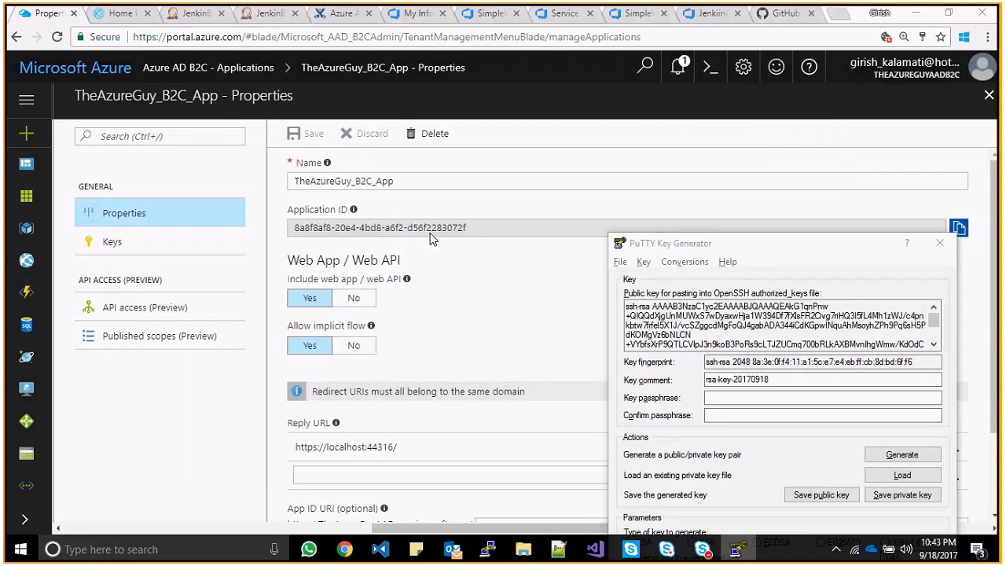
click(431, 239)
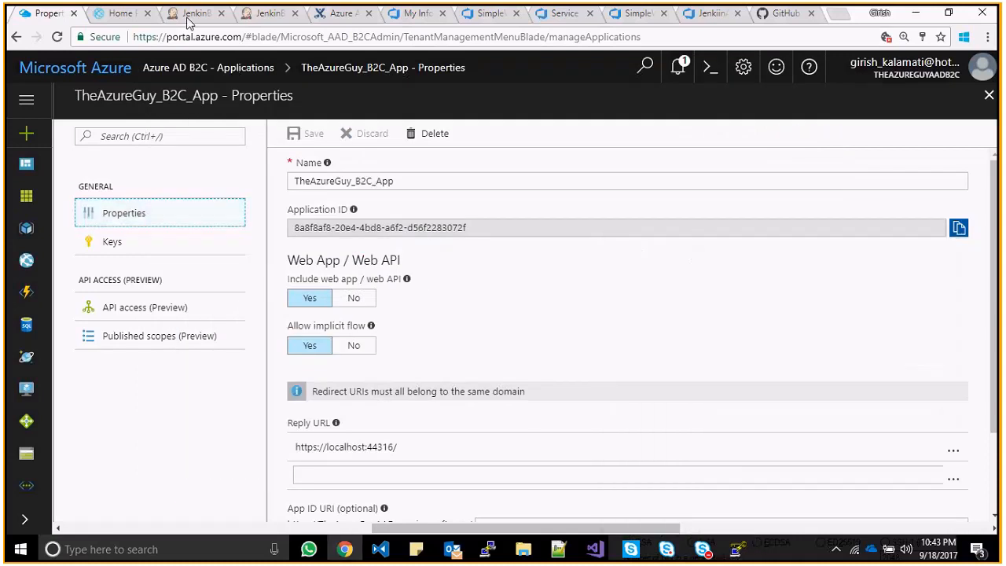
click(188, 16)
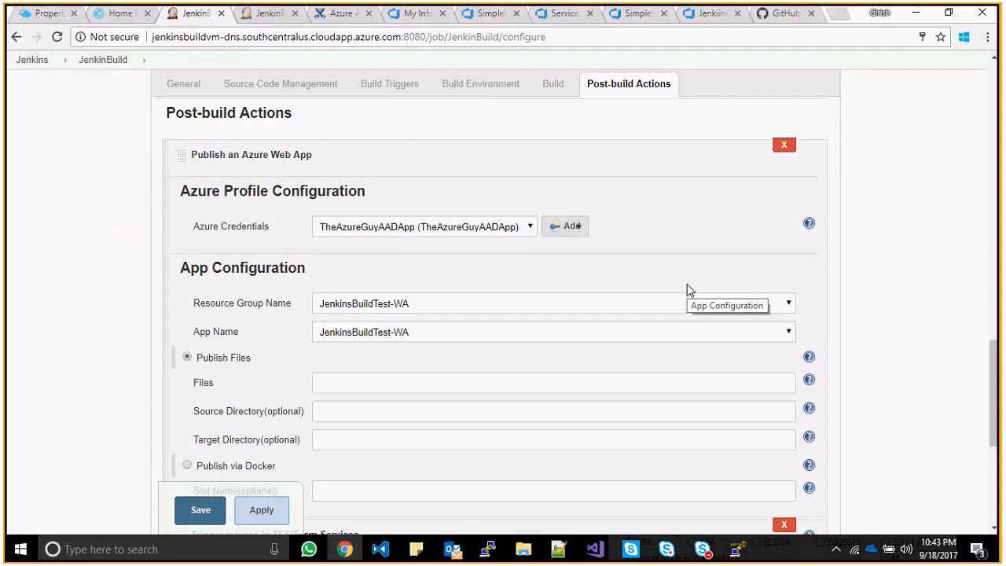
click(553, 233)
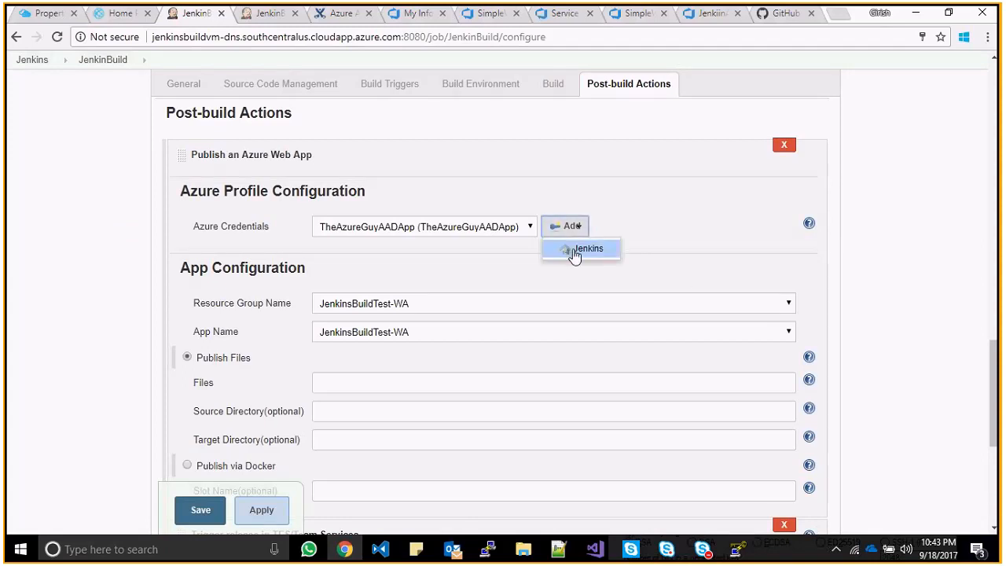
click(581, 232)
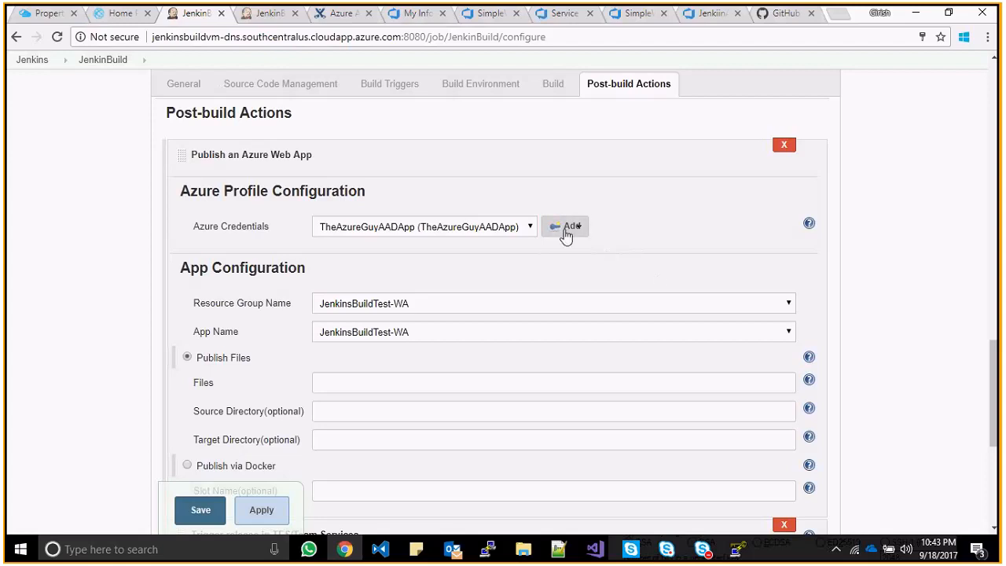
- Start a new Jenkins credential of kind Microsoft Azure Service Principal
click(566, 229)
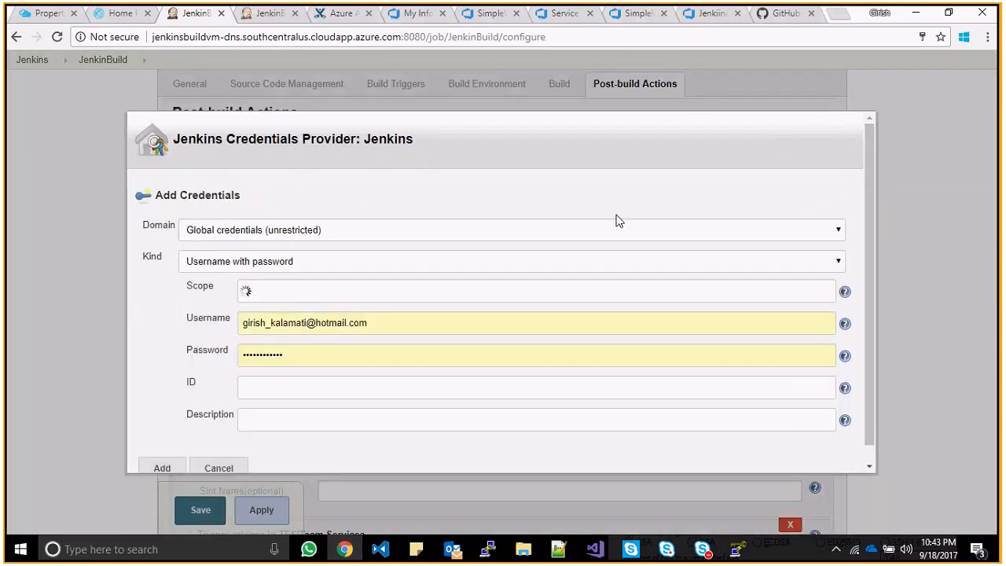
click(590, 261)
click(469, 306)
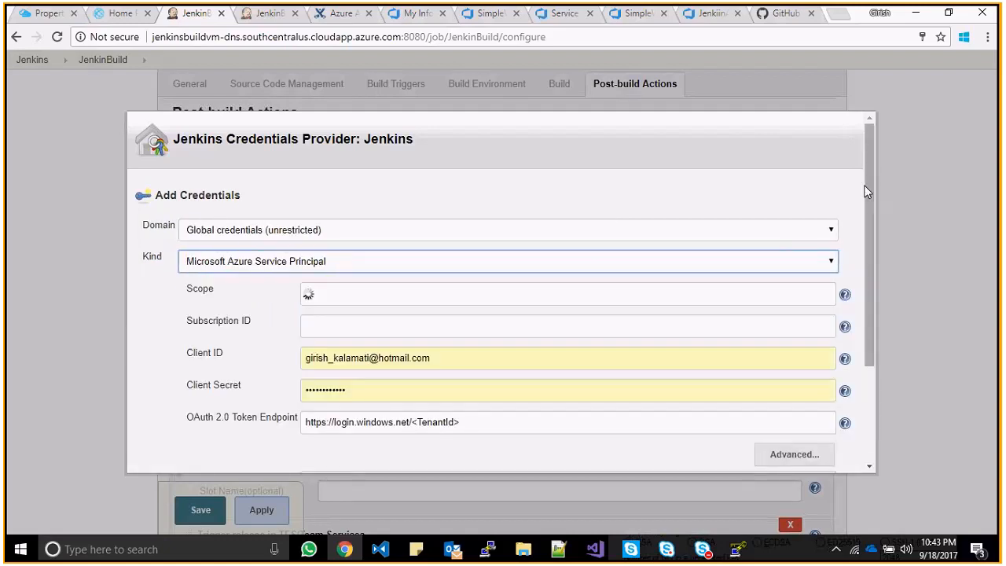
scroll(868, 192, down, 2)
- Check the deployed ASP.NET site and the app's keys in the Azure portal
click(31, 13)
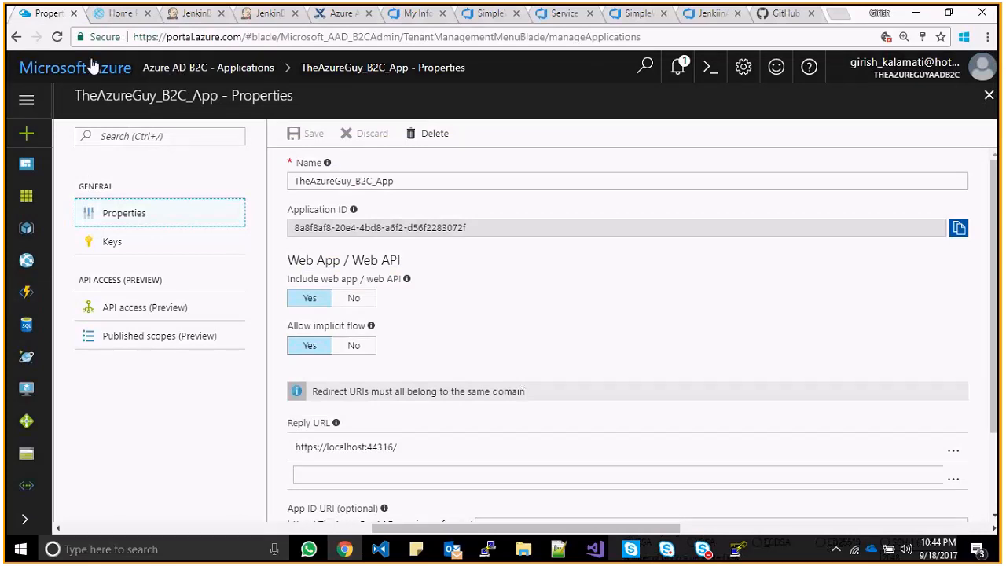
click(118, 14)
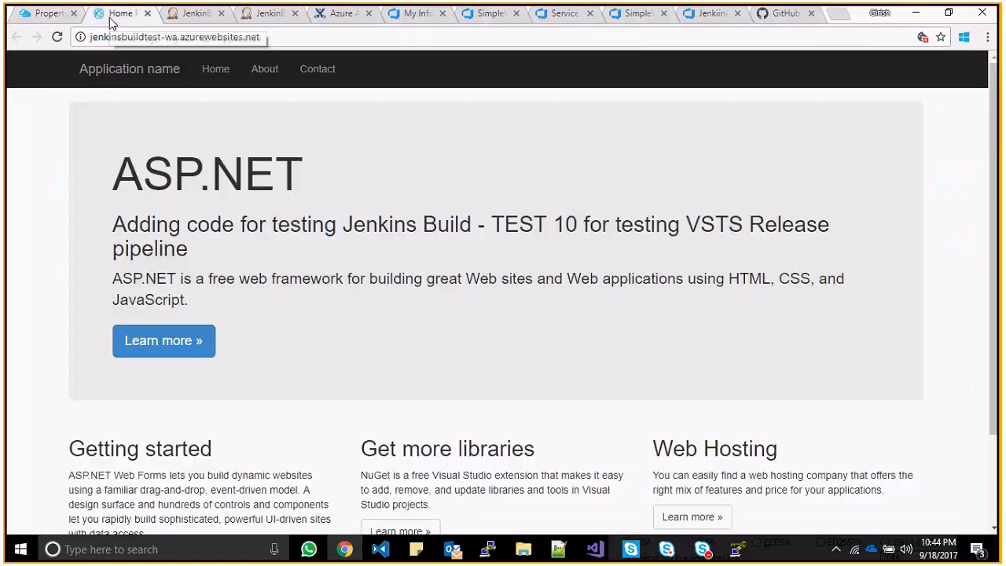
click(50, 14)
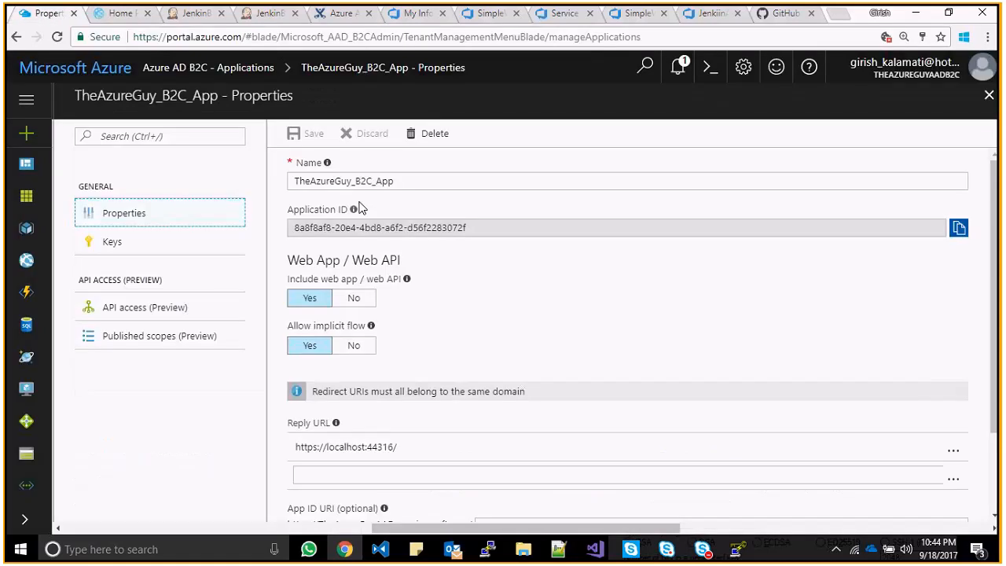
click(183, 254)
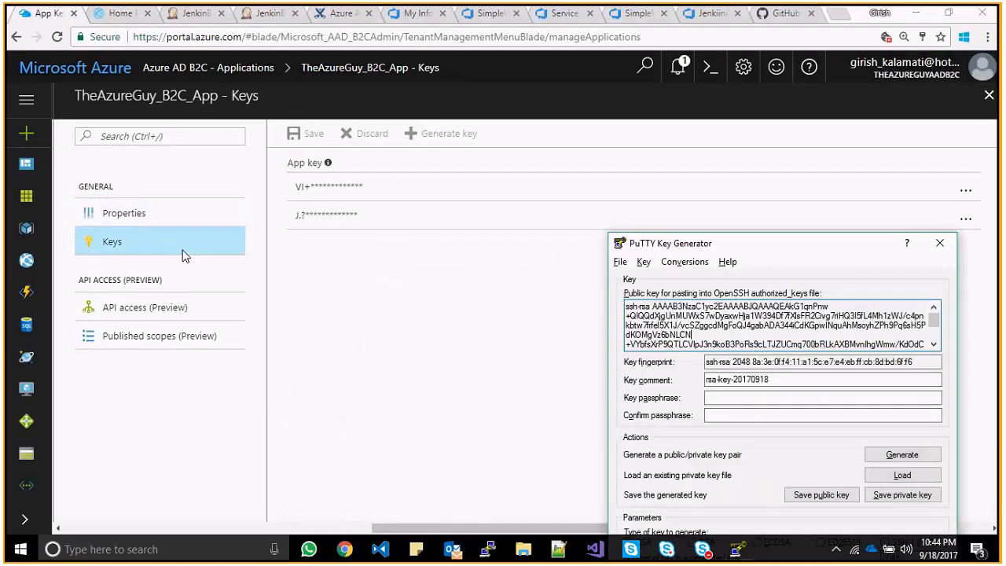
click(380, 239)
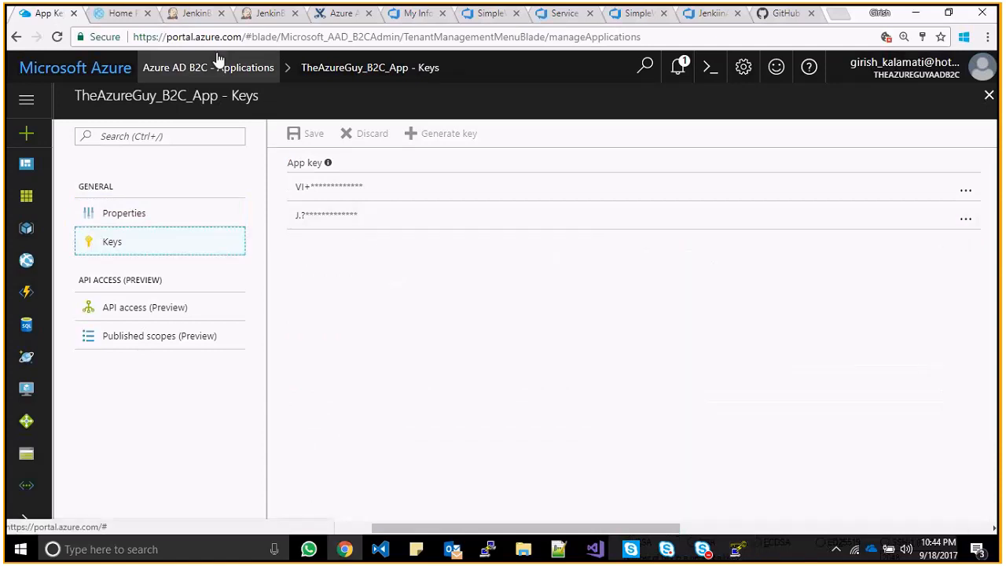
click(195, 13)
- Inspect the Client ID, Client Secret and <TenantId> token endpoint fields in the credential form
drag(456, 255, 290, 252)
click(290, 252)
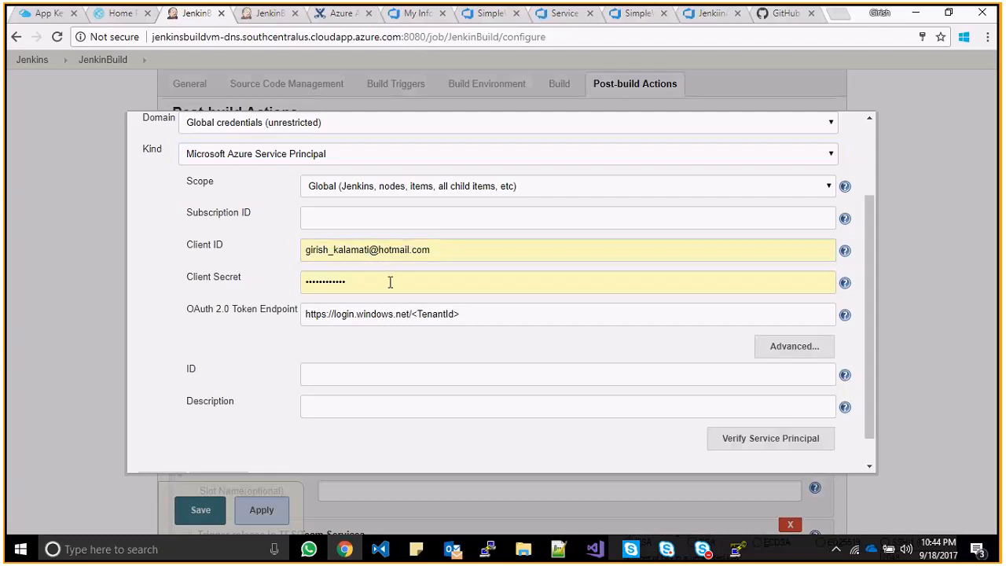
drag(390, 283, 238, 274)
click(253, 263)
drag(410, 314, 553, 312)
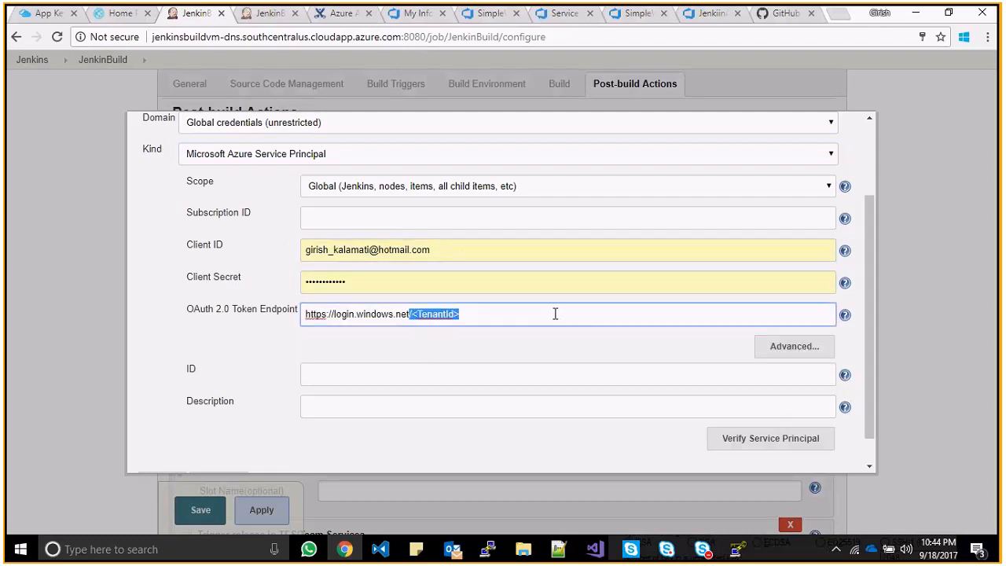
click(555, 314)
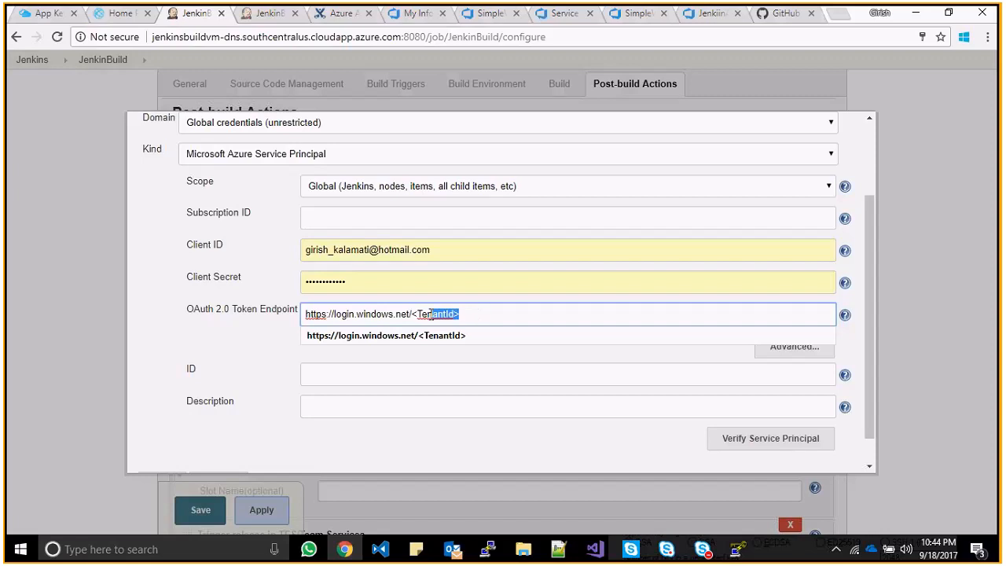
click(272, 332)
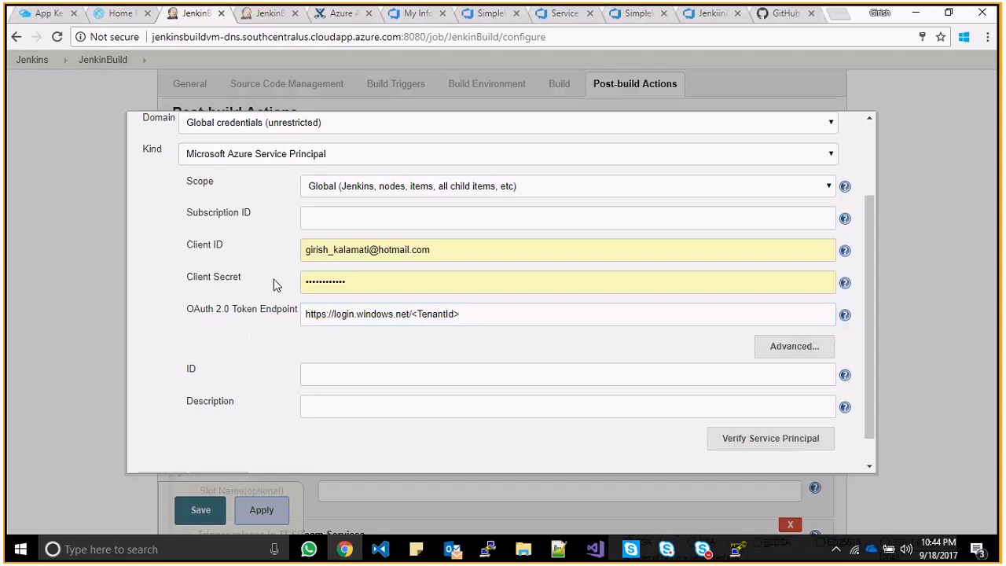
- Copy the tenant domain TheAzureGuyAAD.onmicrosoft.com and paste it into the token endpoint field
click(52, 16)
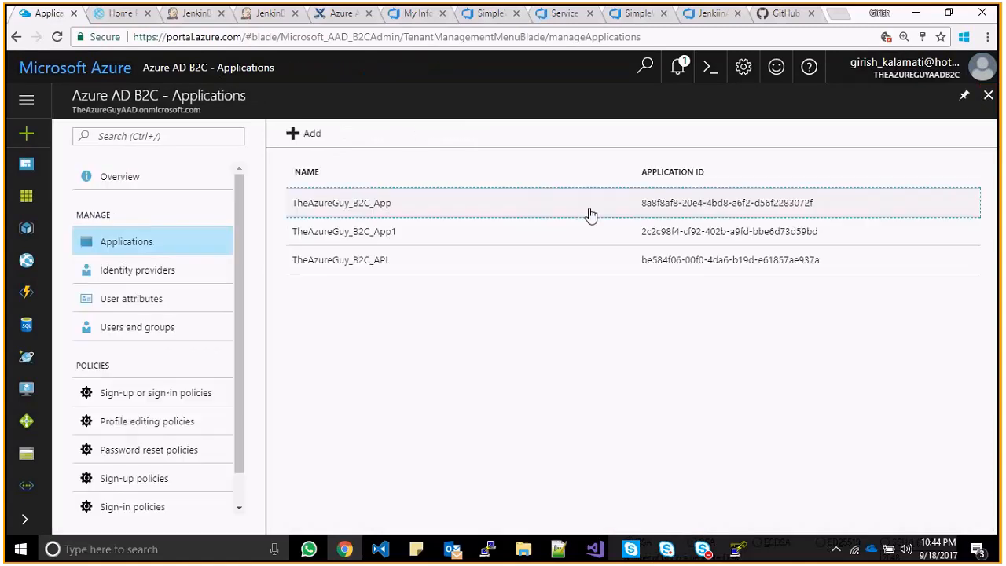
drag(202, 114, 77, 116)
right_click(77, 116)
click(83, 127)
click(191, 12)
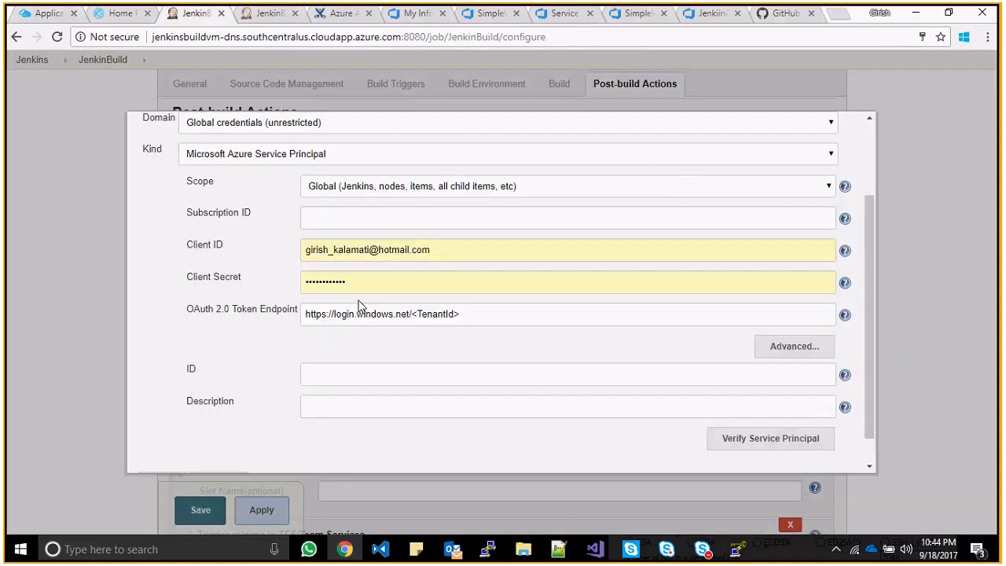
triple_click(358, 308)
key(ctrl+v)
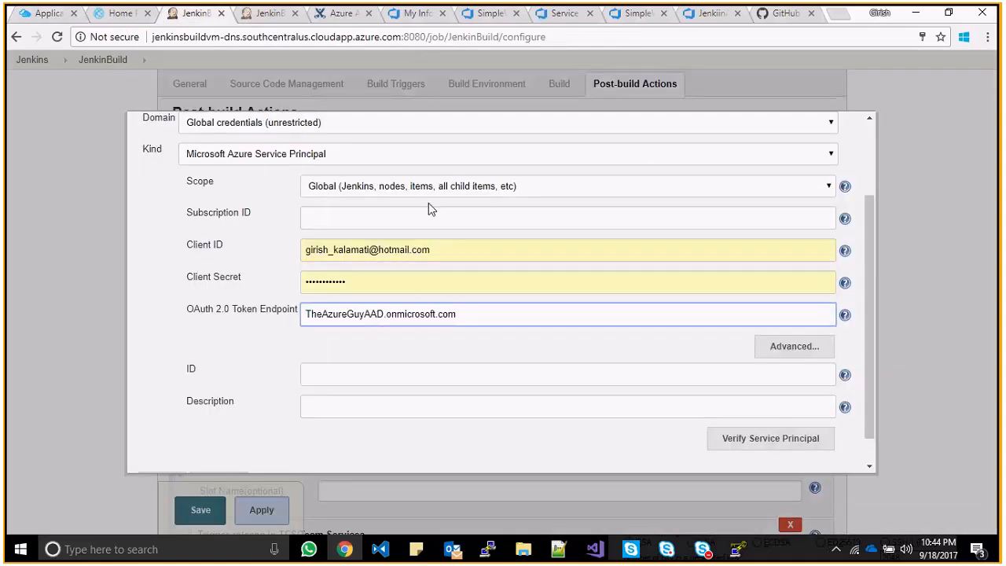
key(alt+Tab)
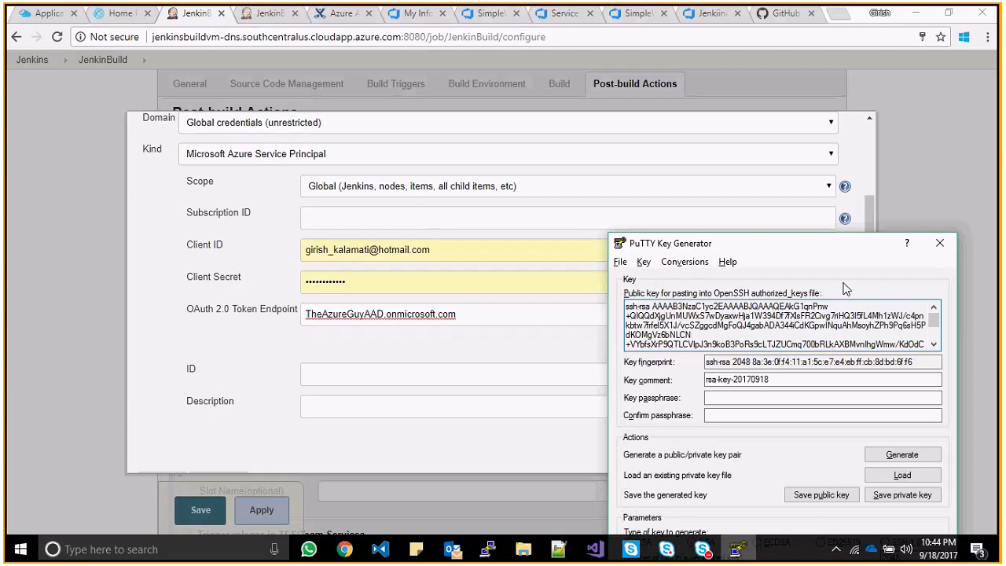
click(518, 335)
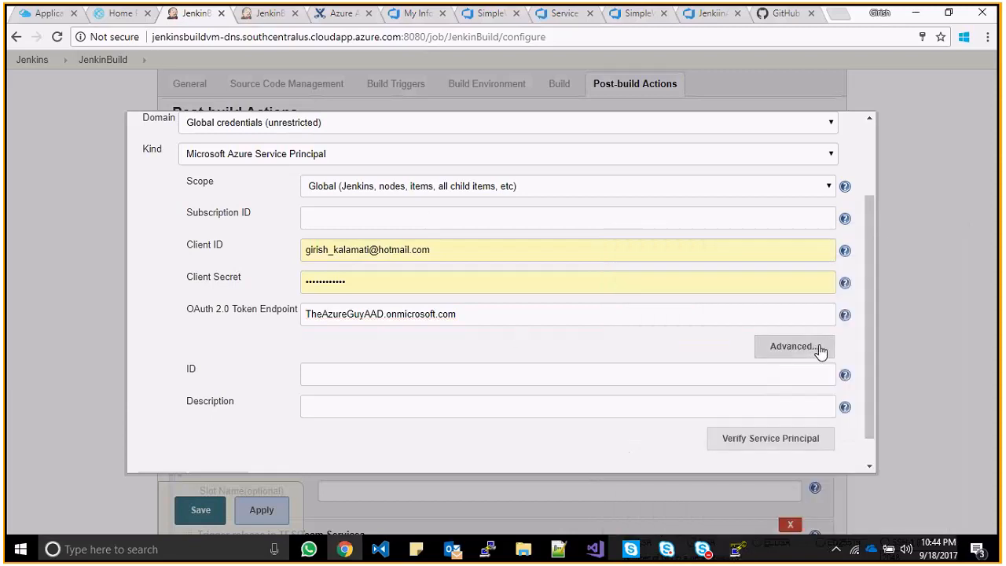
- Try Verify Service Principal under Advanced, then cancel the new credential
click(820, 350)
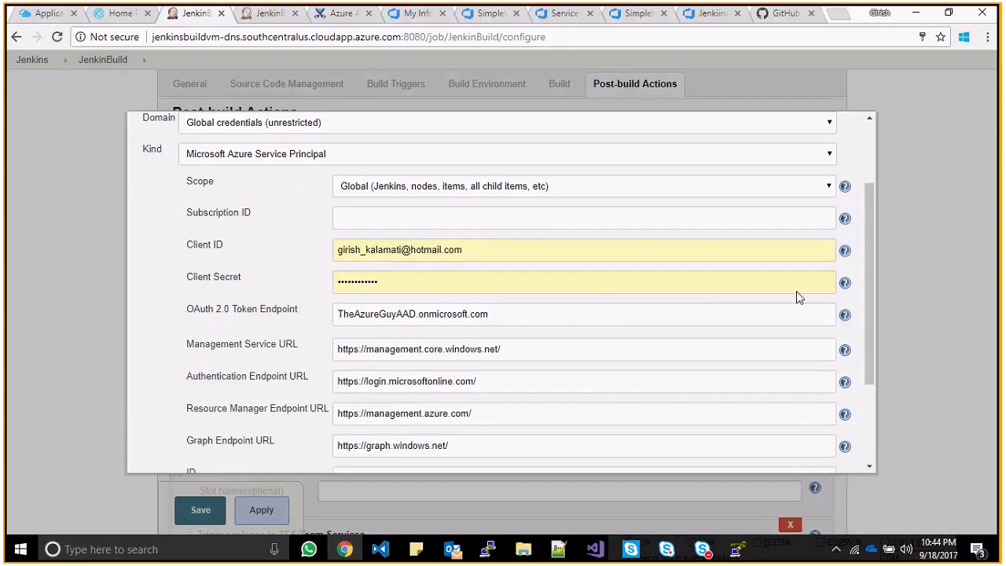
drag(873, 286, 873, 347)
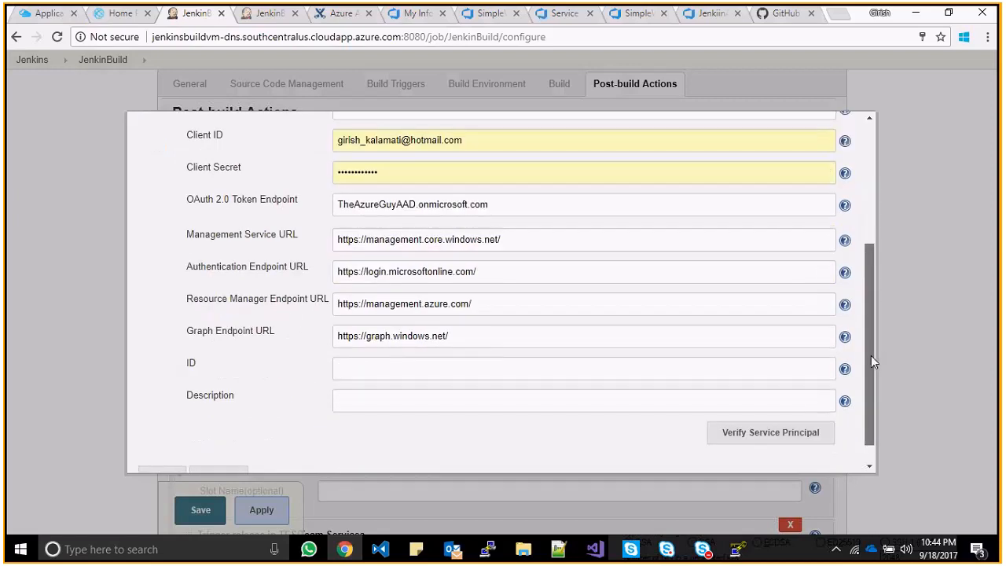
scroll(817, 365, down, 1)
click(771, 406)
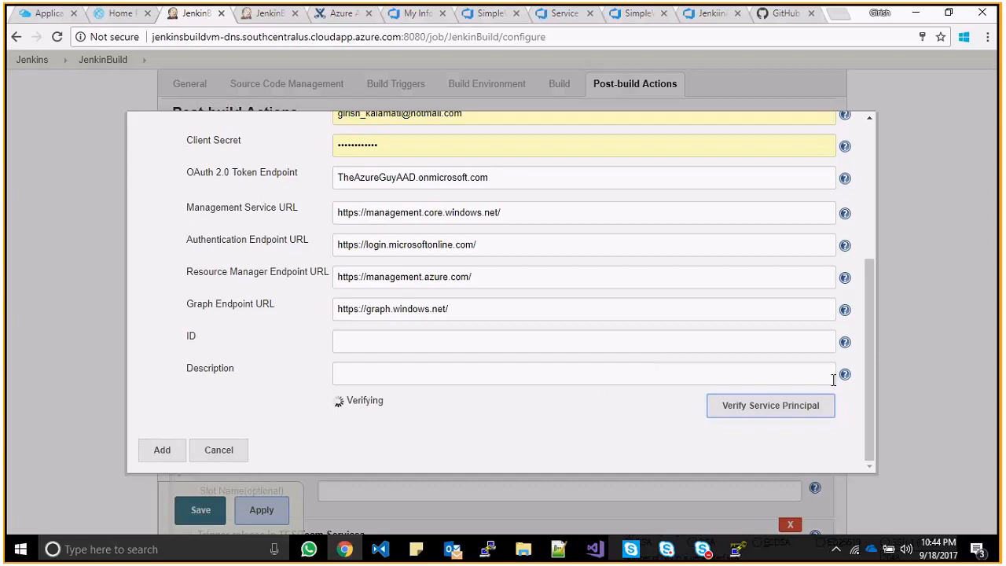
drag(869, 380, 878, 442)
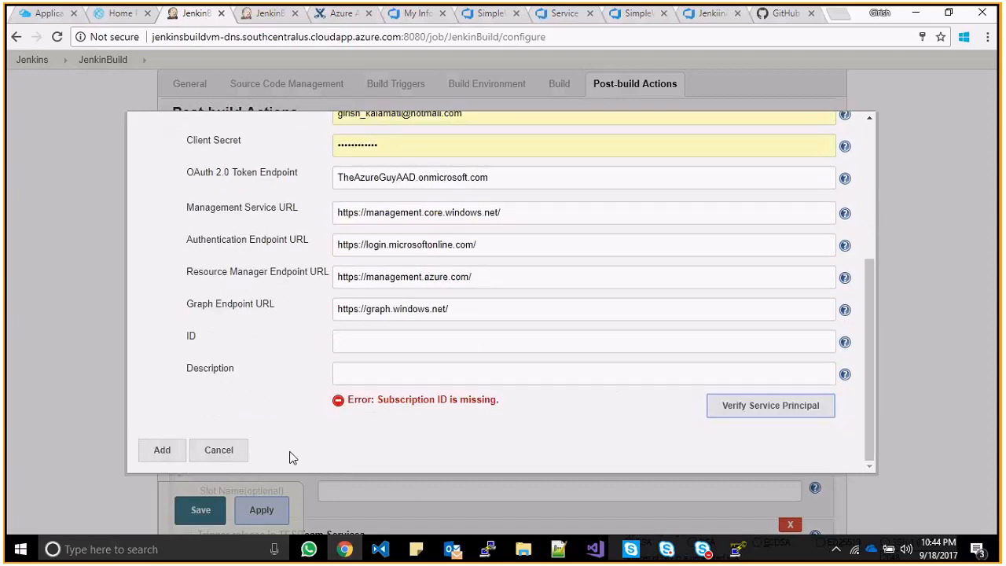
click(220, 451)
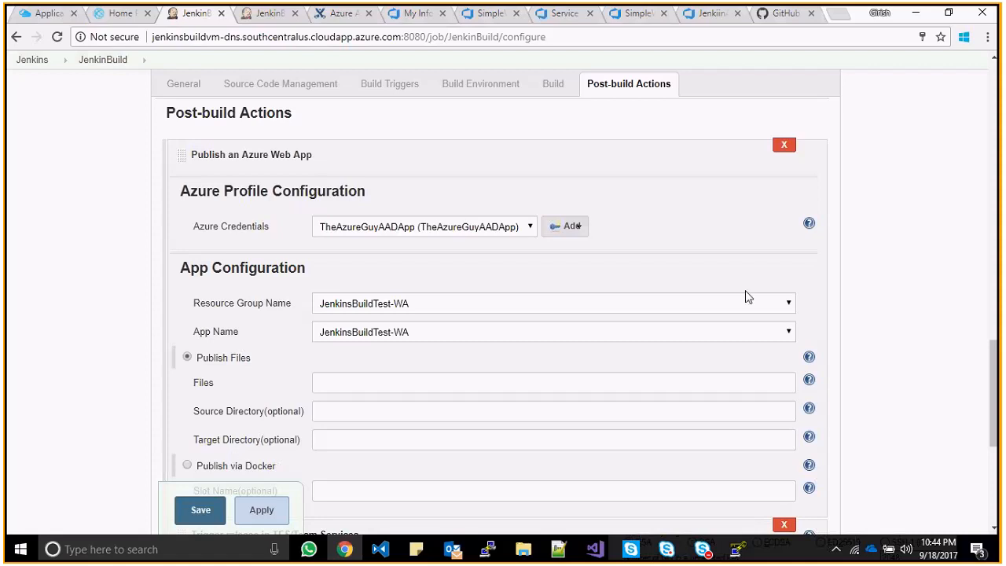
- Select TheAzureGuyAADApp as Azure credentials and JenkinsBuildTest-WA as the resource group
click(497, 230)
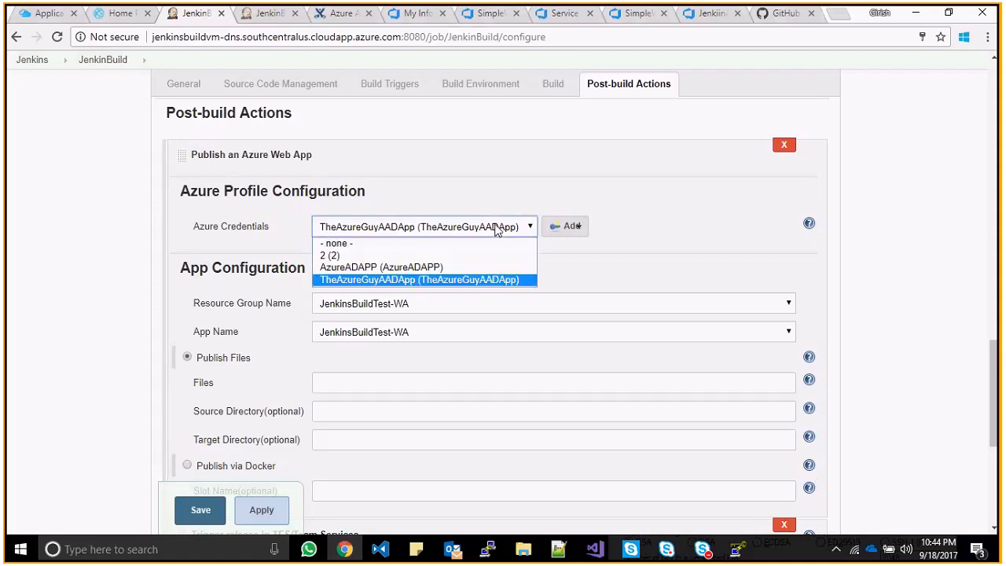
click(456, 280)
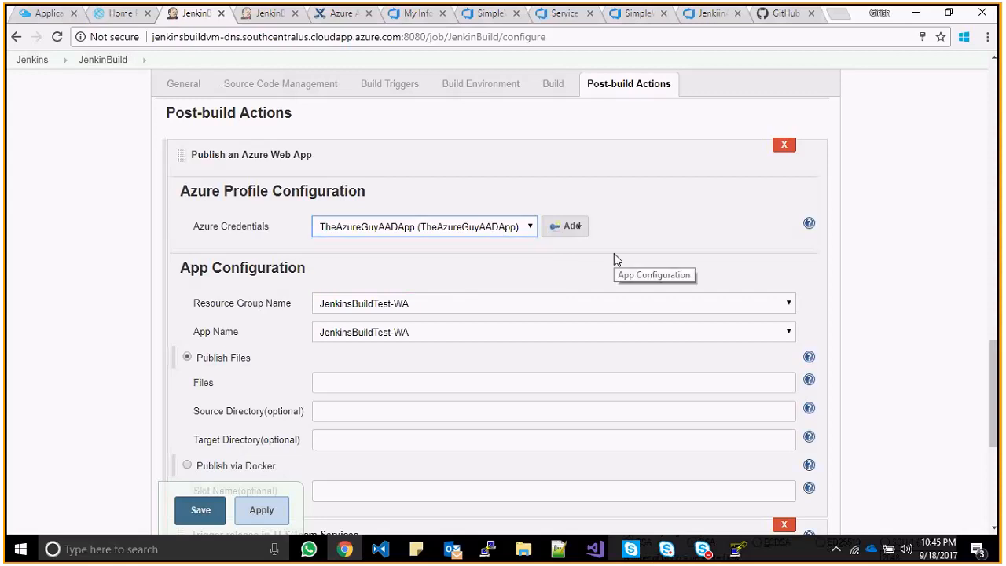
click(560, 309)
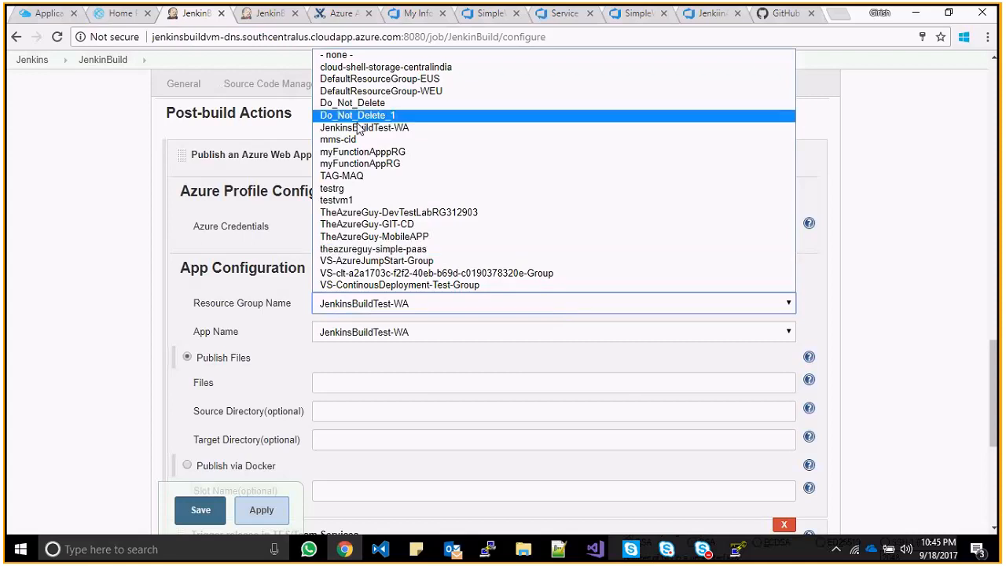
click(44, 72)
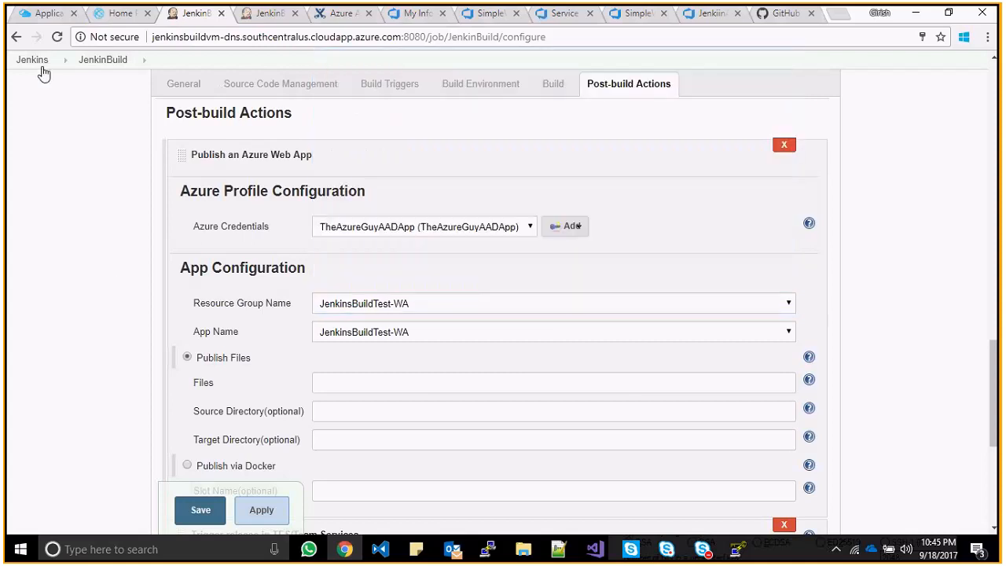
click(44, 16)
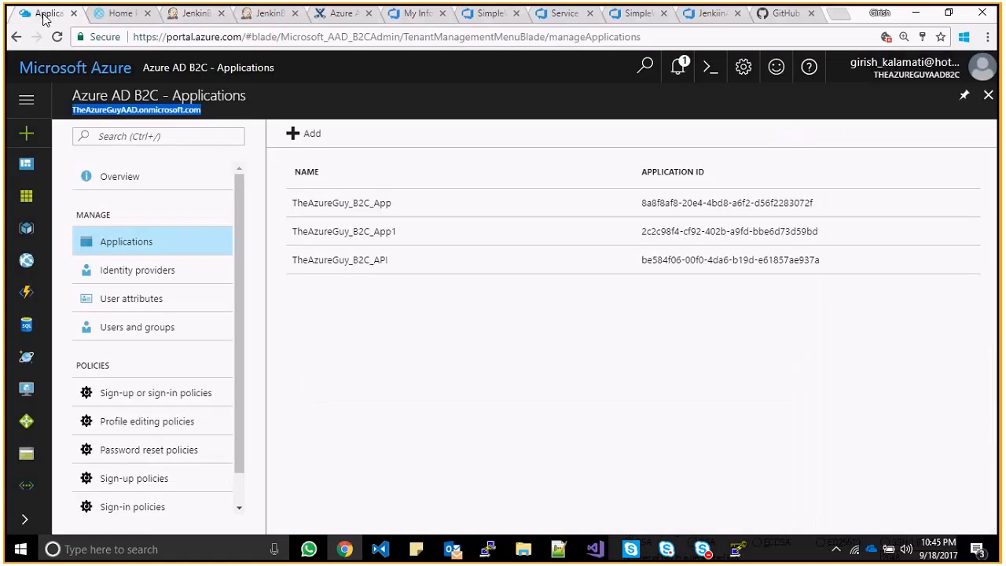
- Open the JenkinsBuildTest-WA app service from All resources > App Services
click(27, 198)
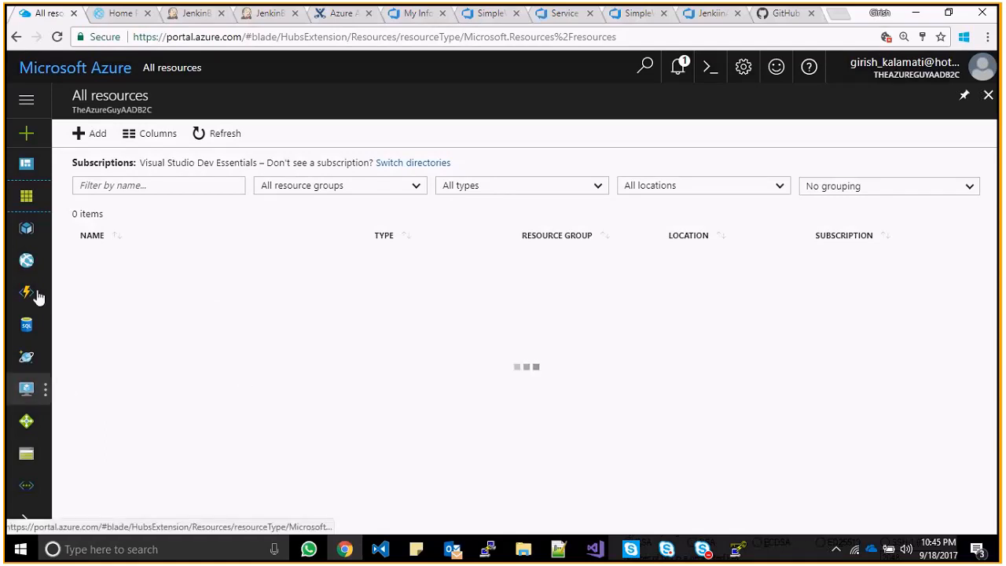
click(26, 260)
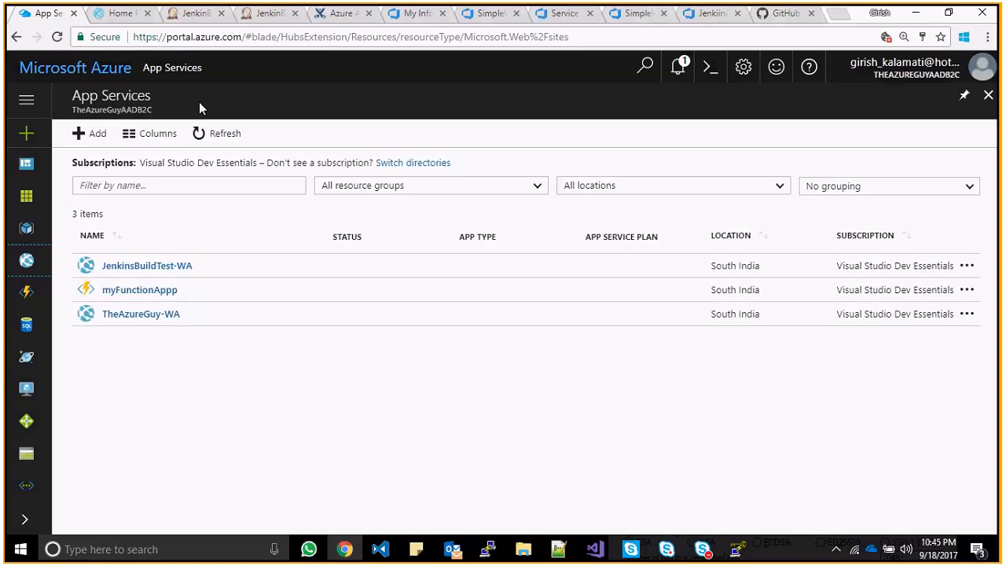
click(160, 268)
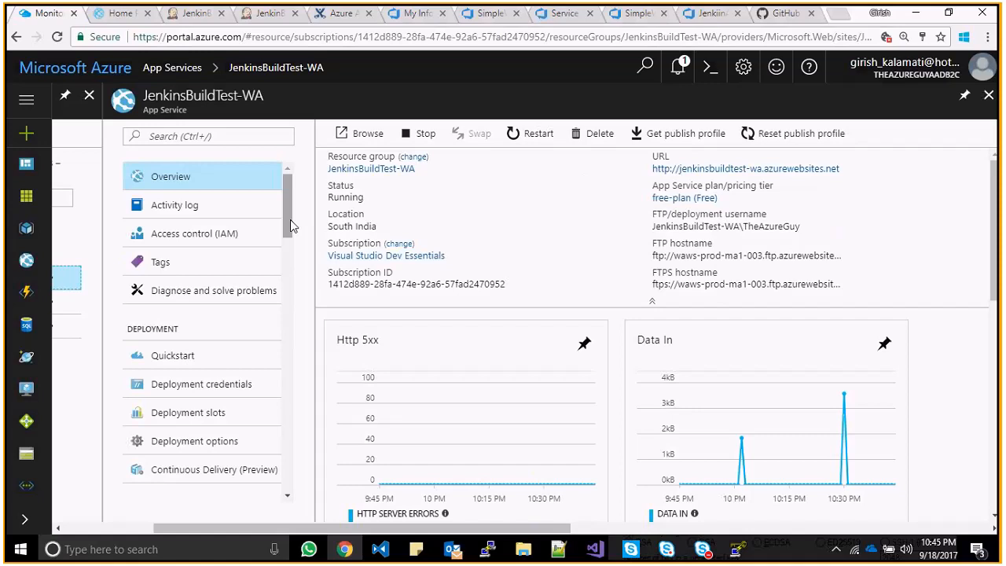
drag(291, 220, 279, 393)
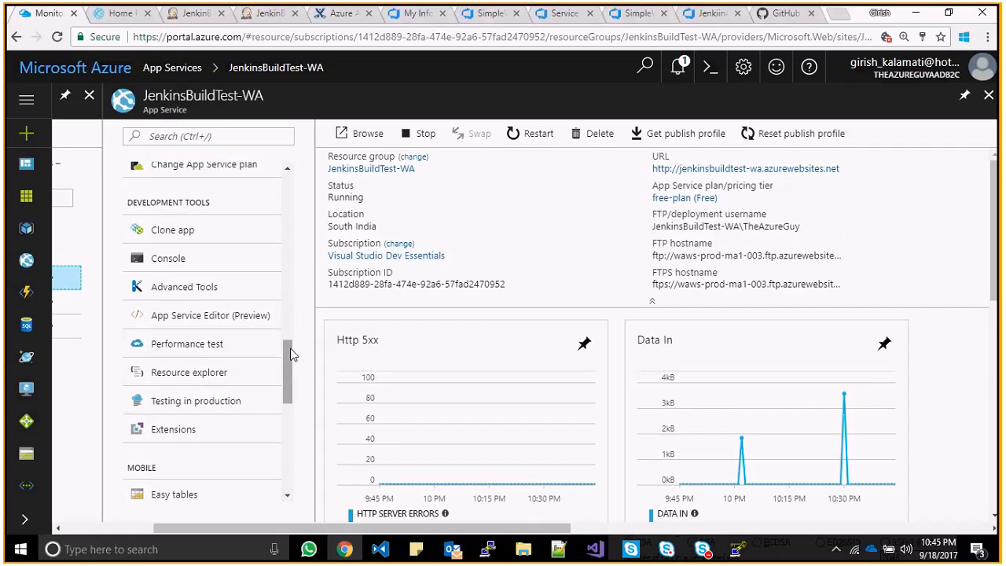
drag(289, 352, 299, 231)
scroll(177, 409, up, 2)
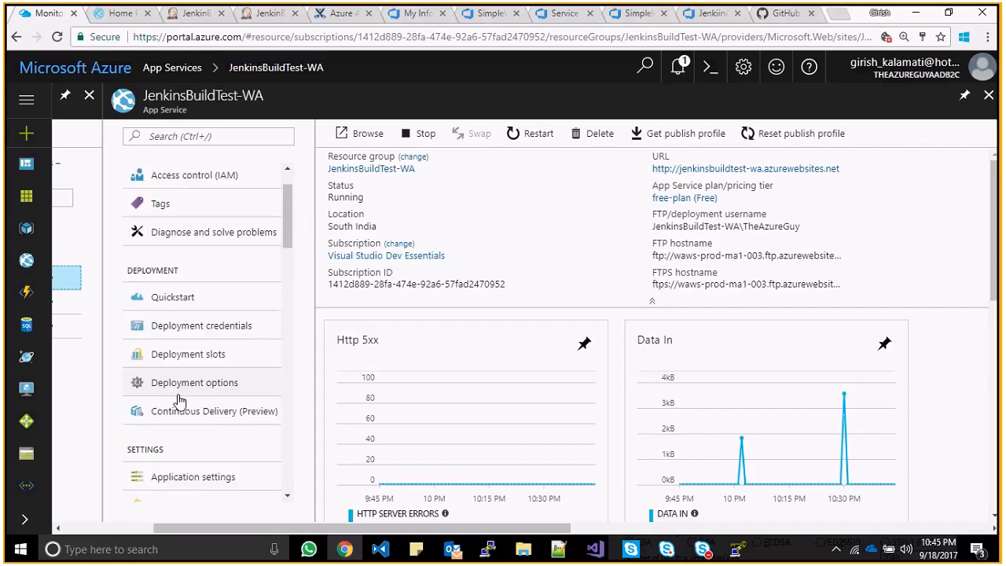
- Open its Deployment options, then close them and discard the unsaved setup
click(177, 393)
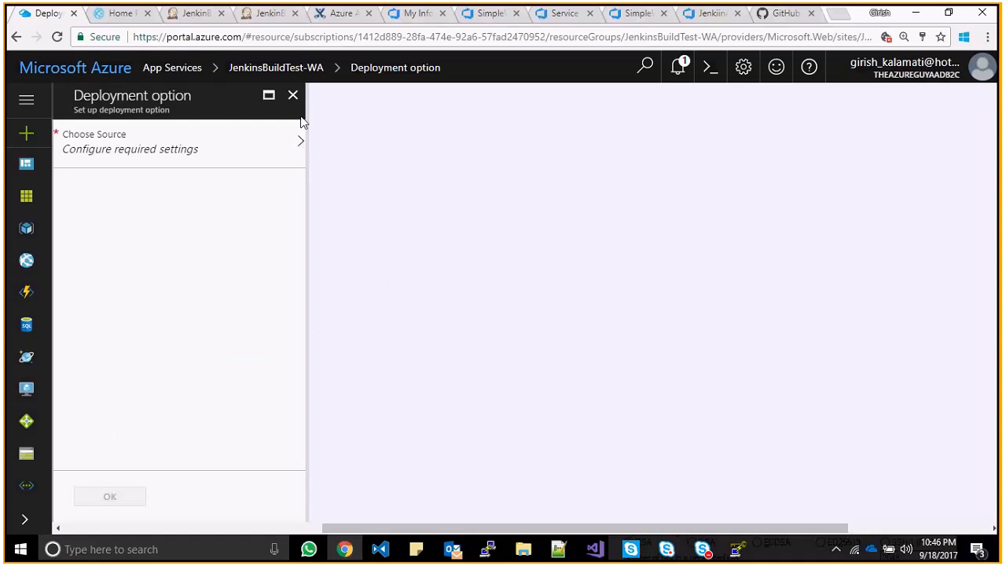
click(292, 95)
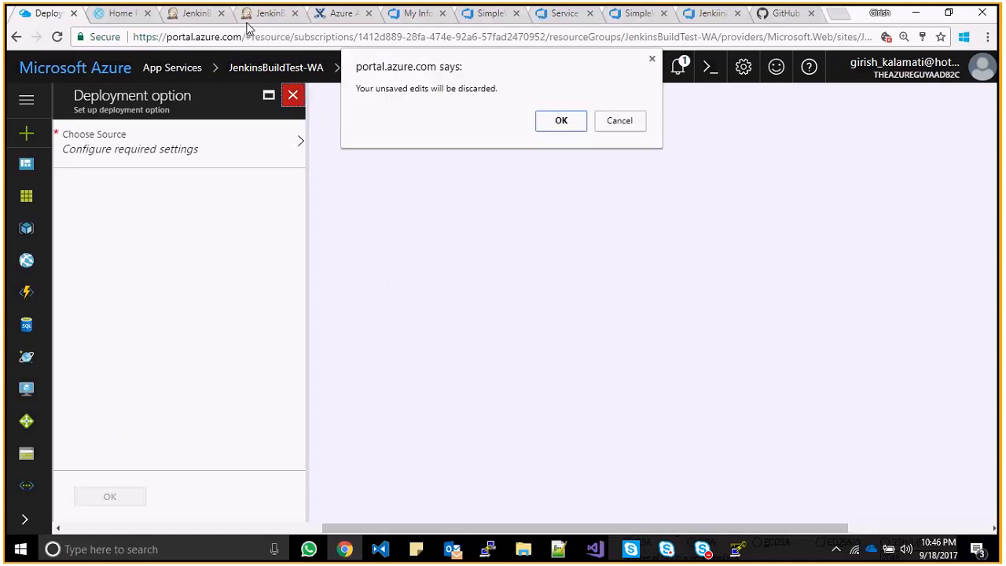
click(559, 122)
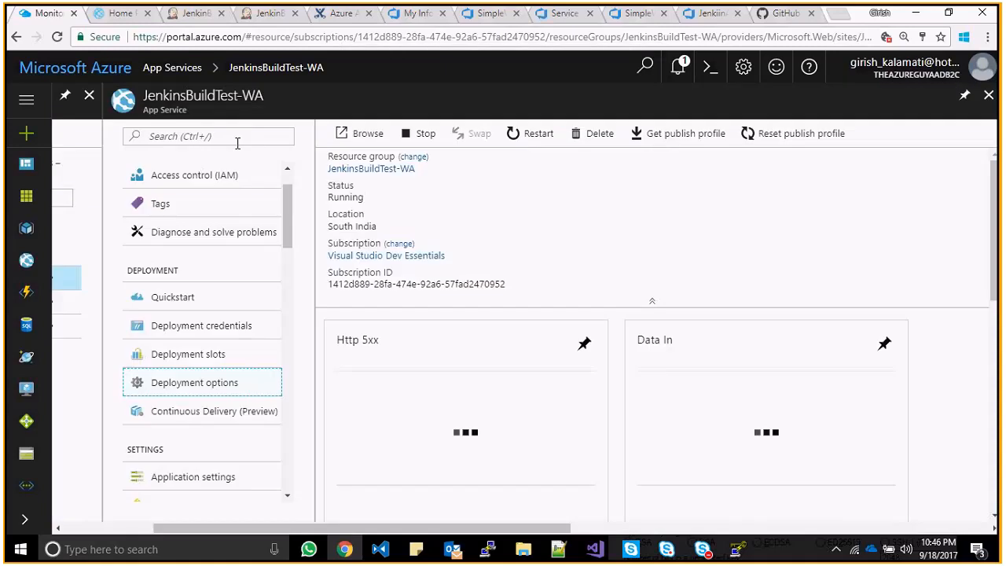
click(193, 14)
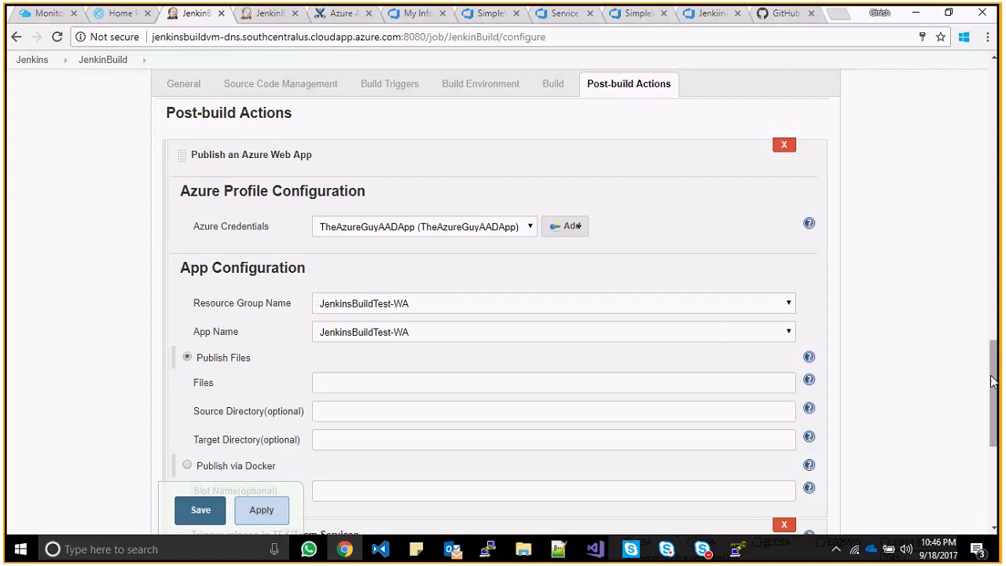
- Leave the configuration unsaved via the JenkinBuild breadcrumb and glance at the deployed ASP.NET site
mouse_move(989, 383)
mouse_down()
mouse_move(992, 429)
mouse_move(990, 387)
mouse_up()
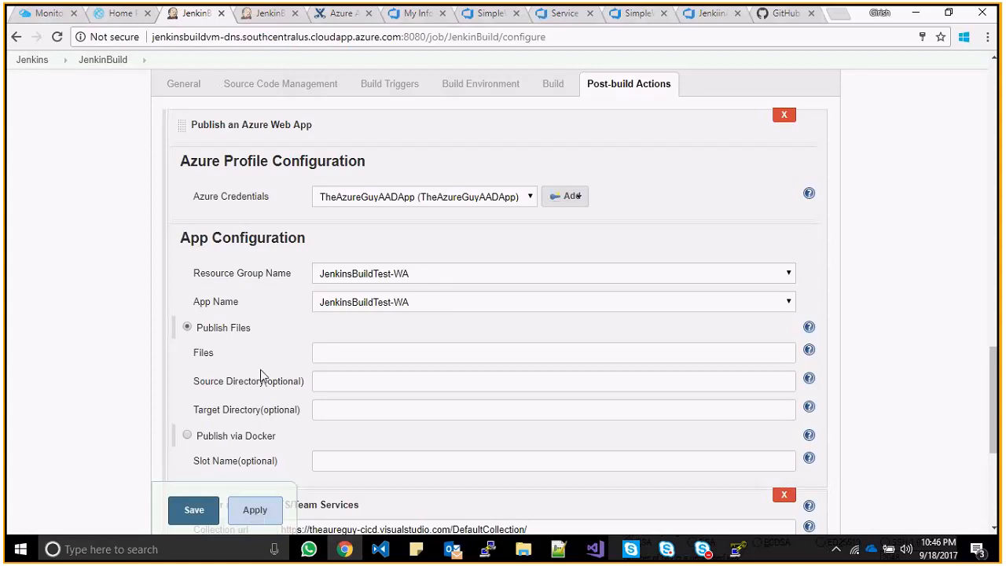
click(103, 61)
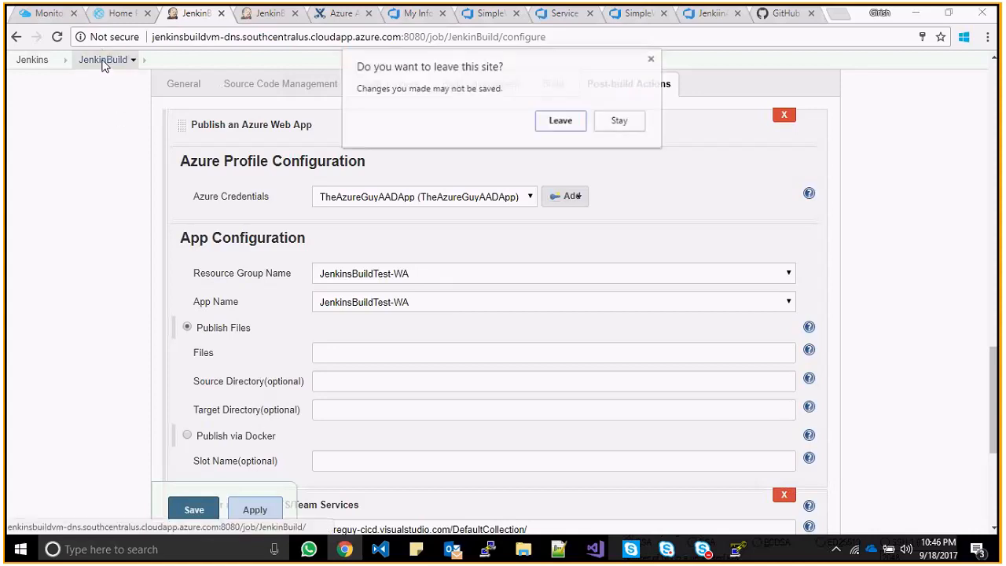
click(561, 122)
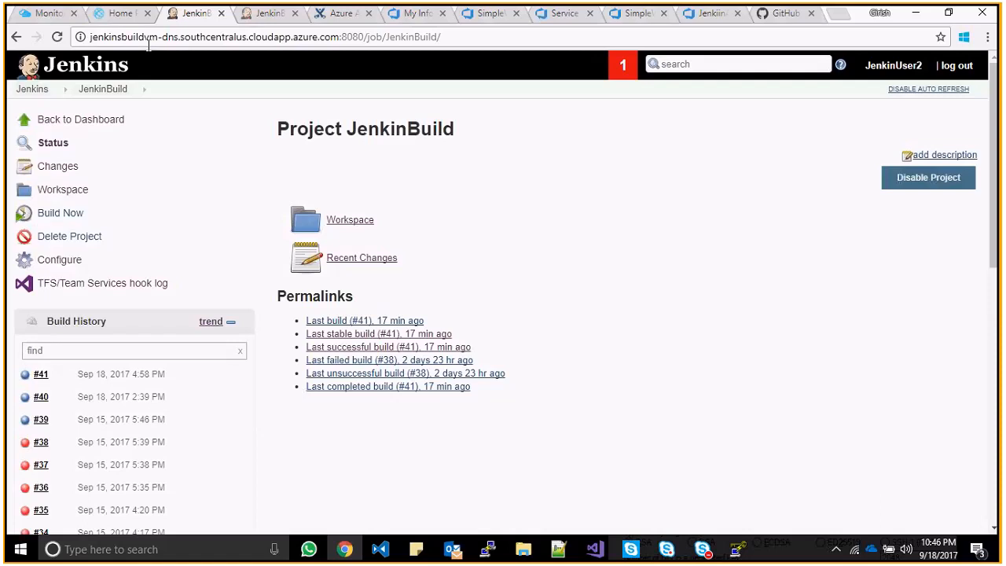
click(125, 14)
click(189, 14)
- Close the Clone repo panel, go to settings > Agent Queues, and select Hosted VS2017
click(632, 15)
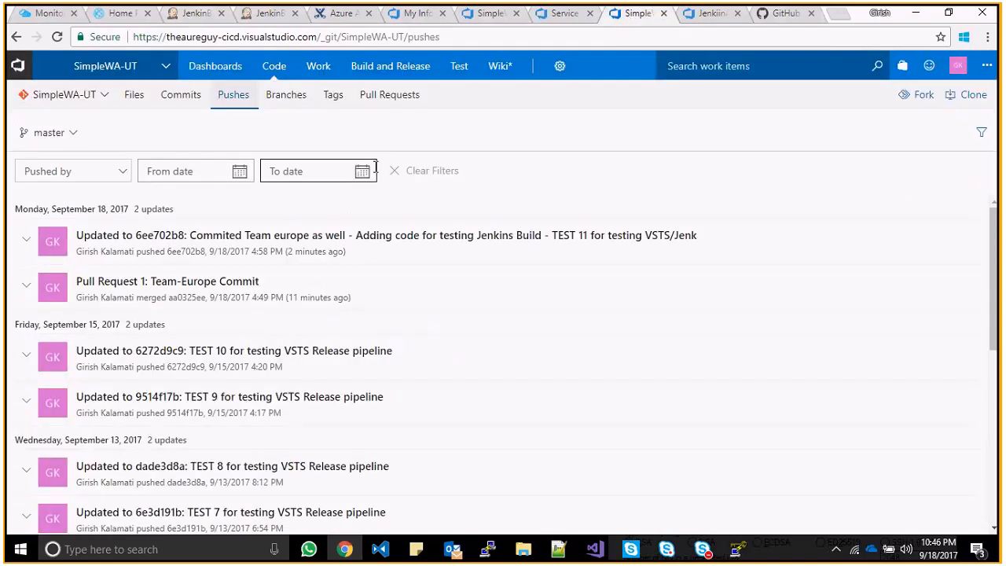
click(492, 21)
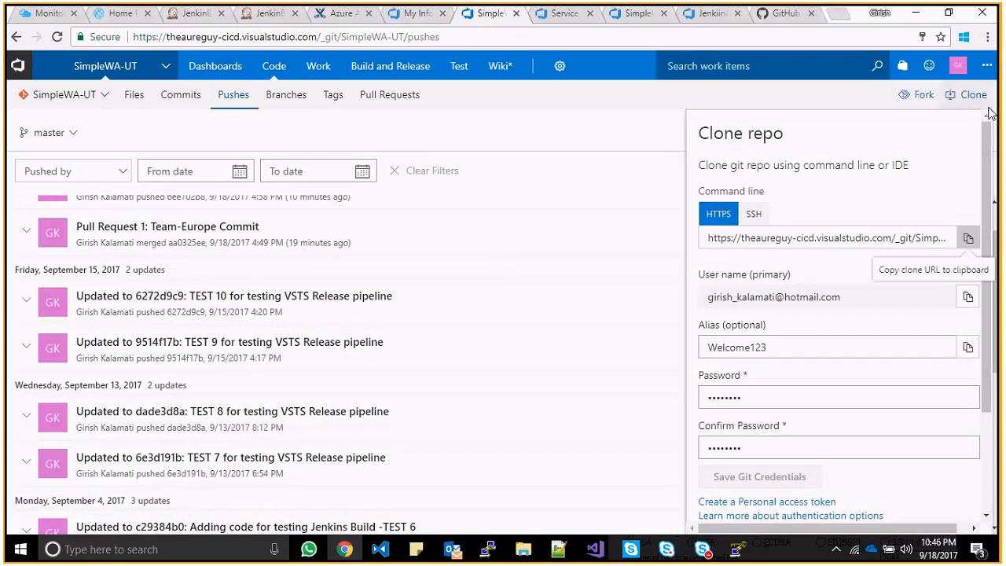
click(617, 291)
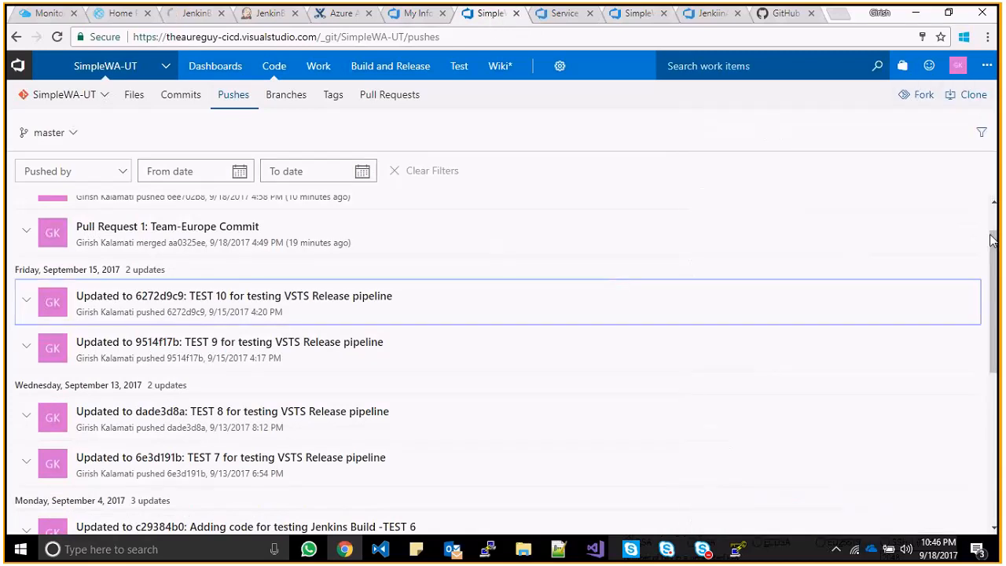
drag(997, 248, 995, 206)
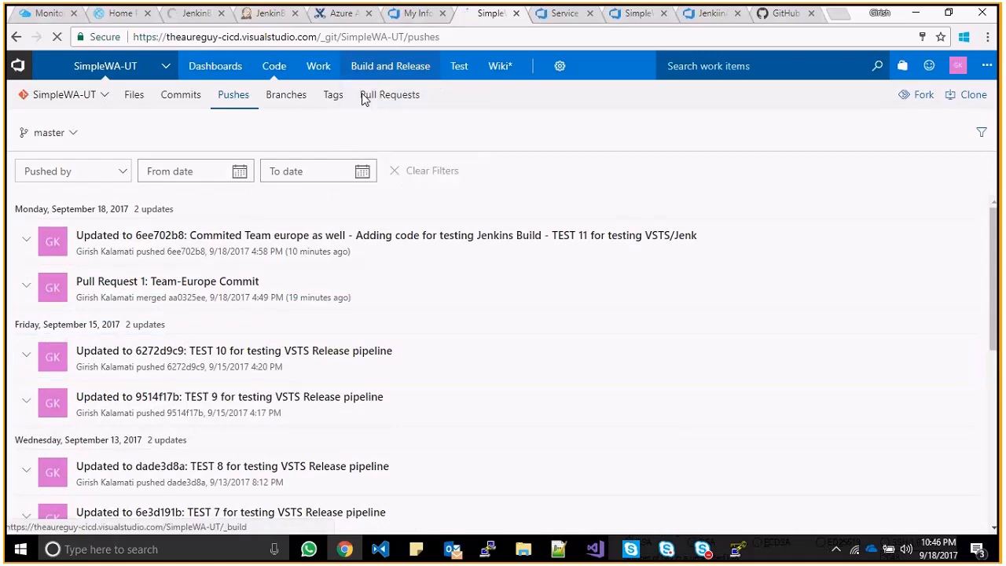
click(497, 69)
mouse_move(558, 68)
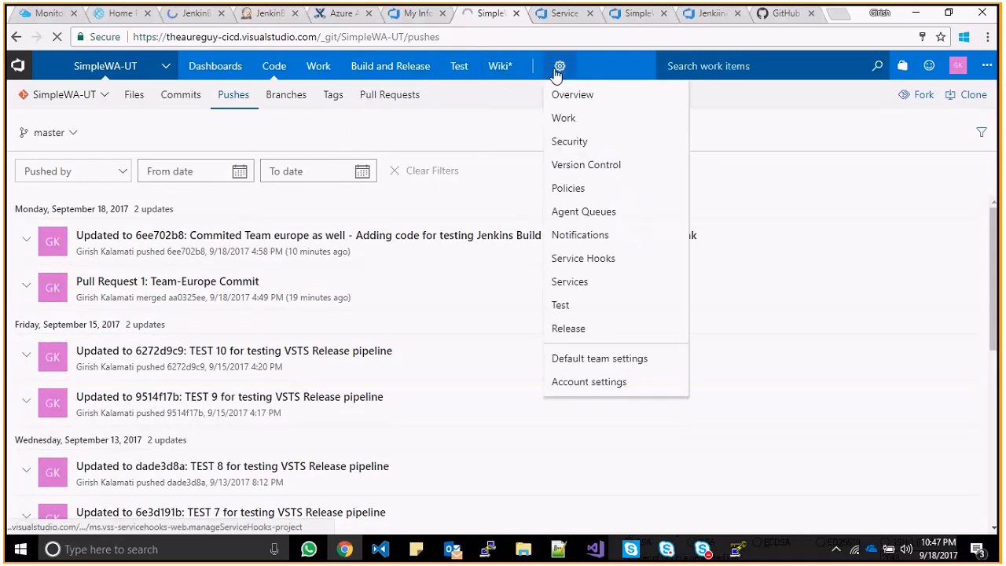
click(563, 212)
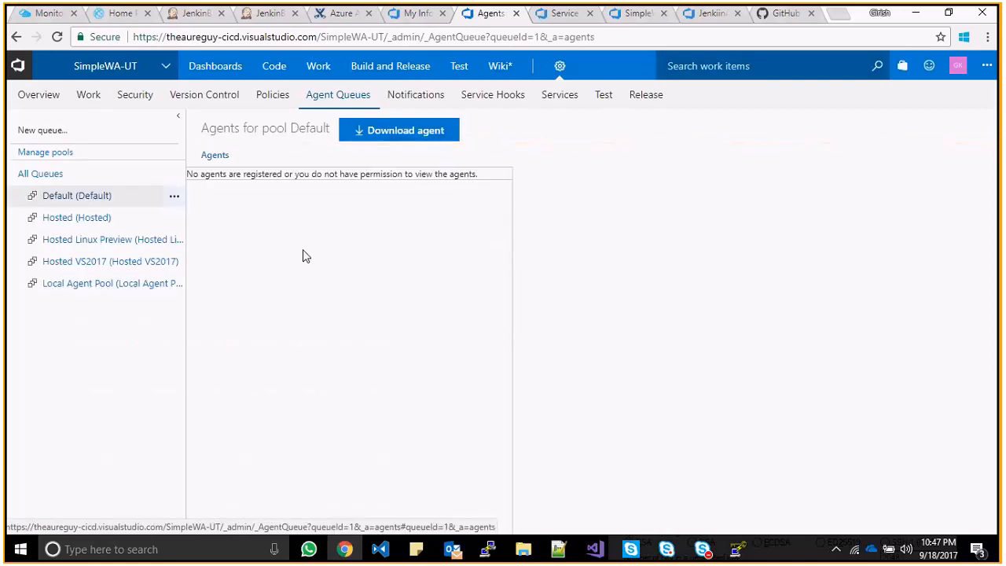
click(95, 265)
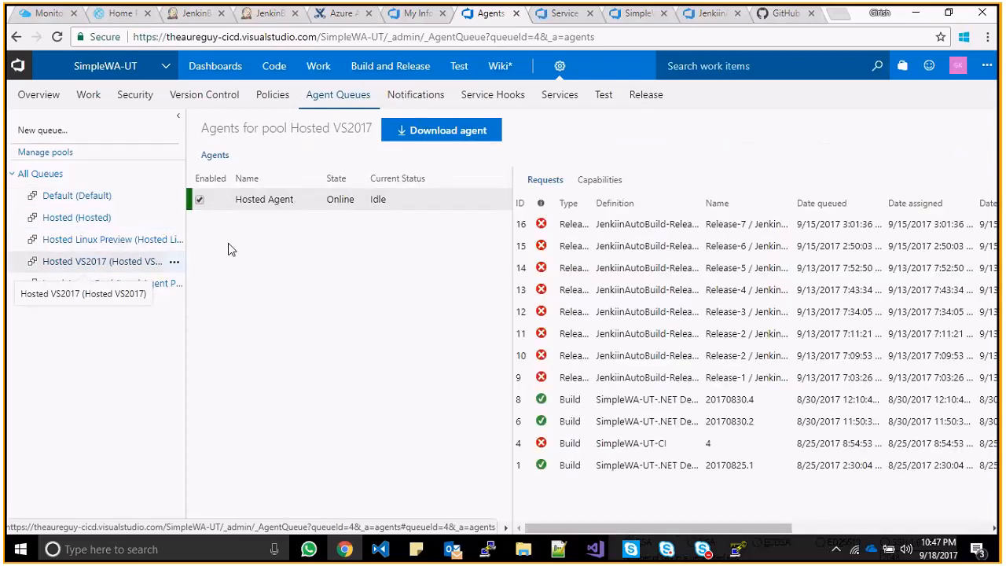
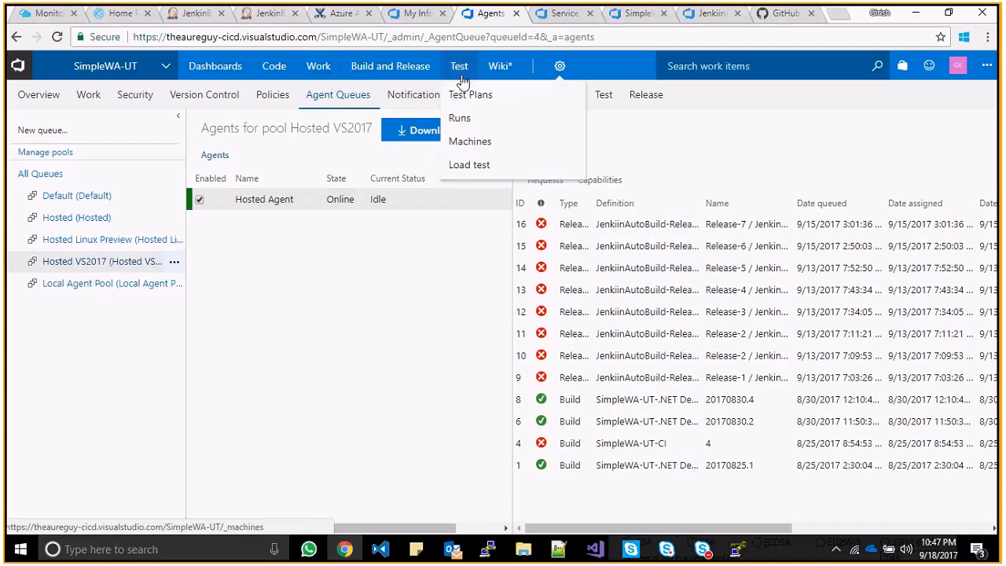
- Inspect the Jenkins code-pushed subscription's trigger and action settings under Service Hooks, closing it unchanged
mouse_move(559, 66)
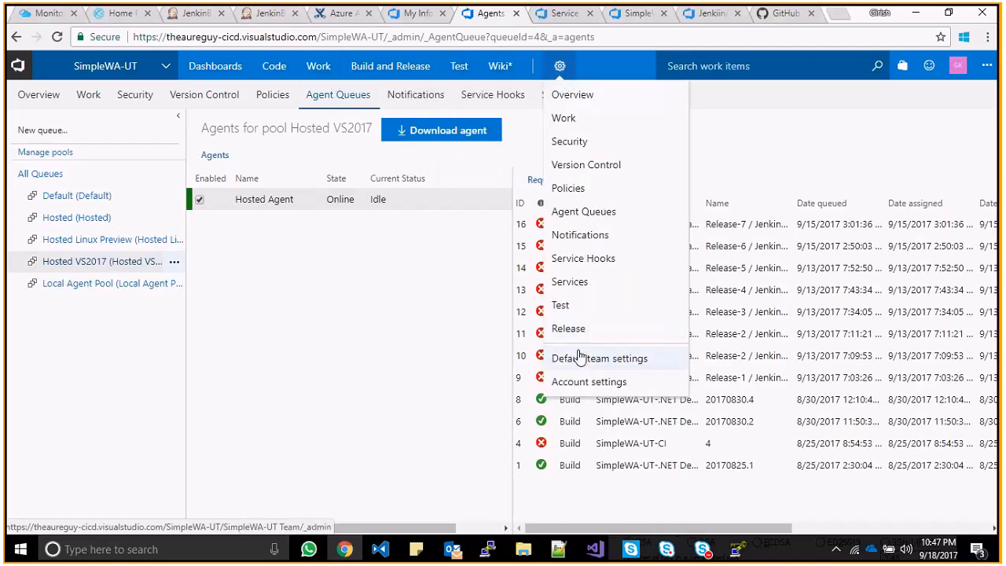
click(591, 260)
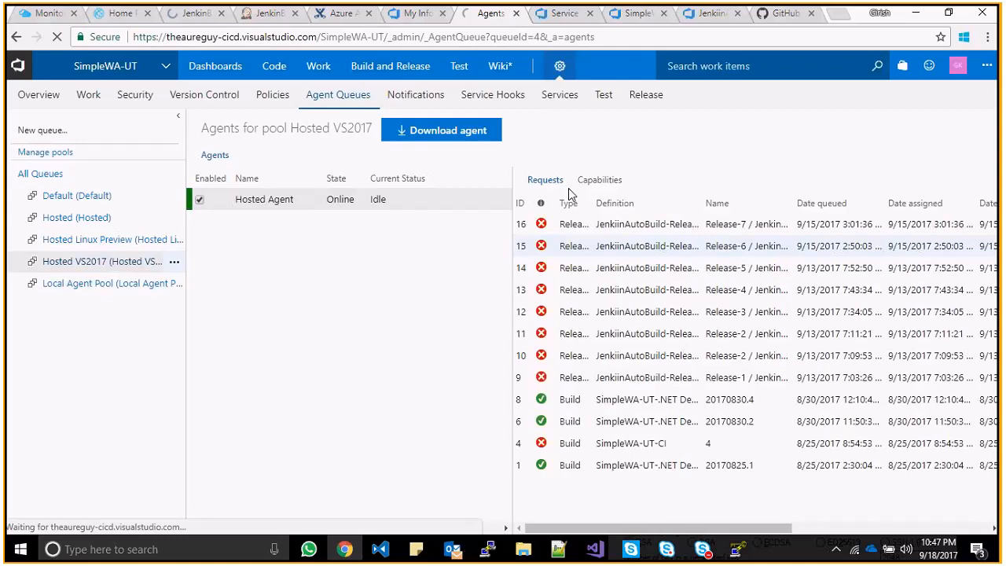
double_click(341, 250)
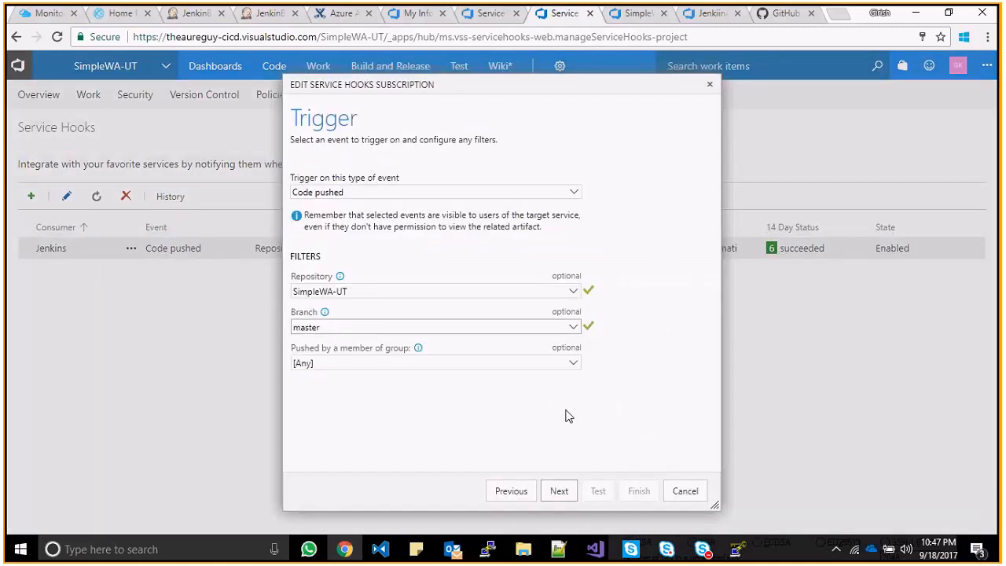
click(559, 496)
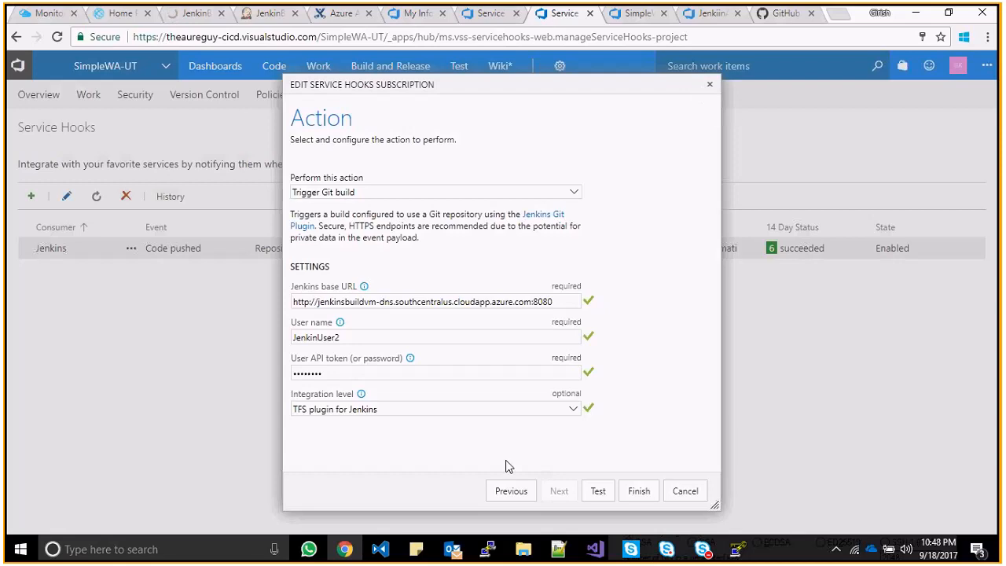
click(494, 490)
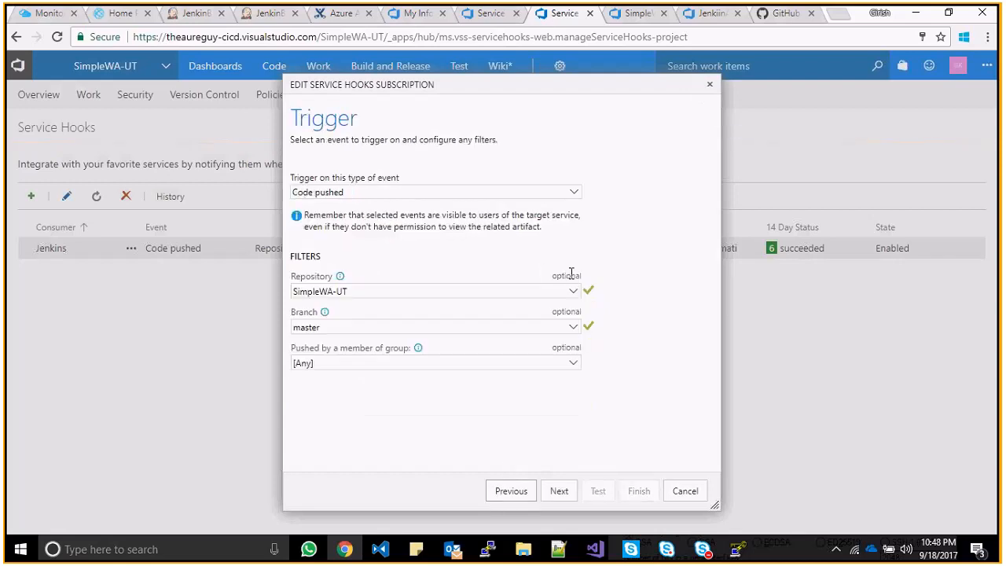
click(704, 87)
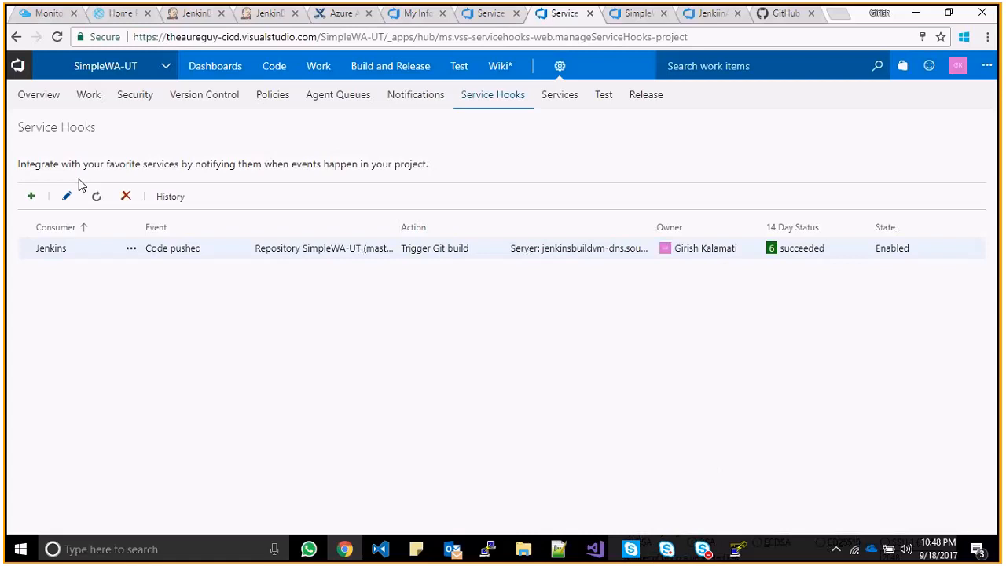
click(30, 197)
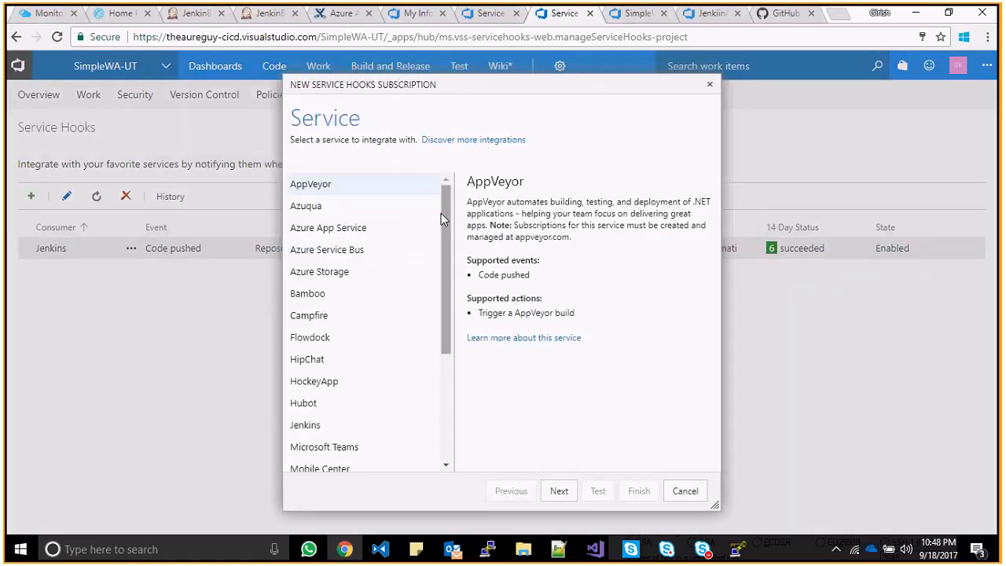
click(305, 425)
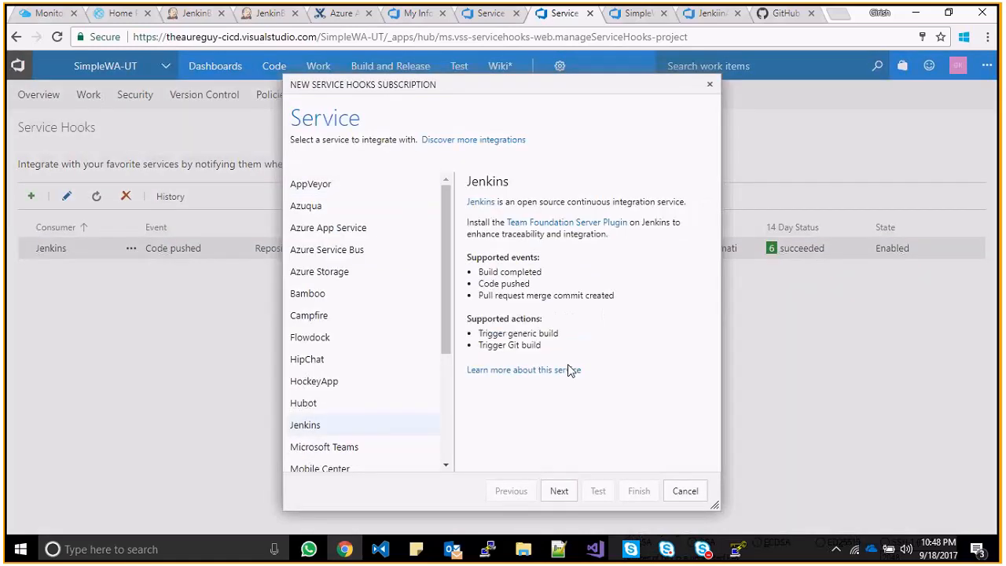
click(559, 489)
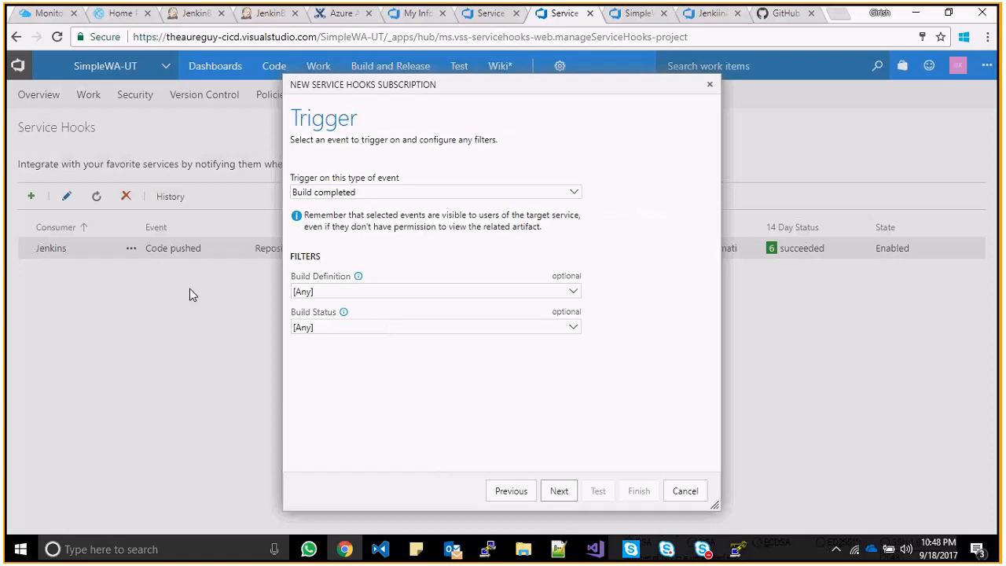
click(523, 493)
drag(446, 321, 440, 426)
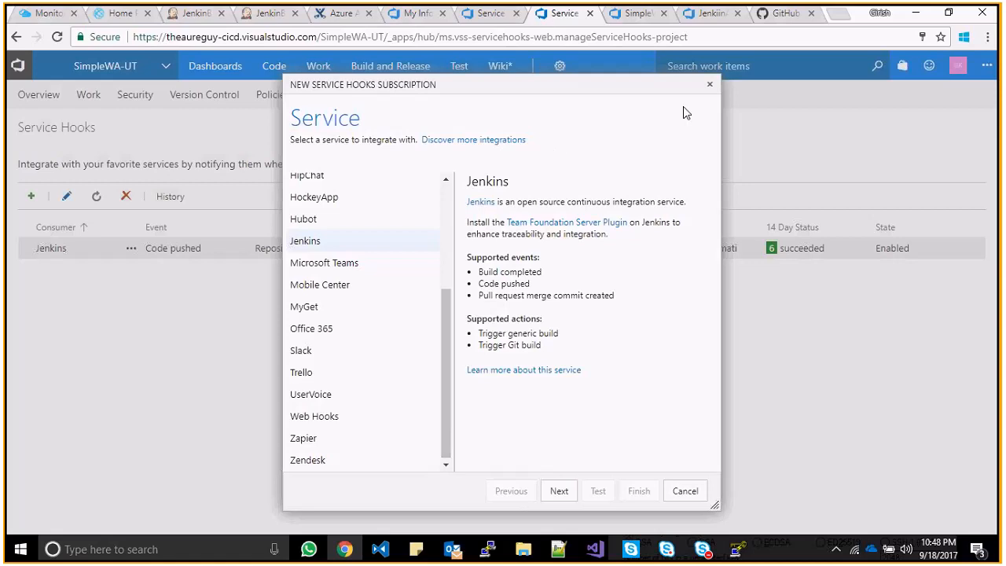
click(709, 86)
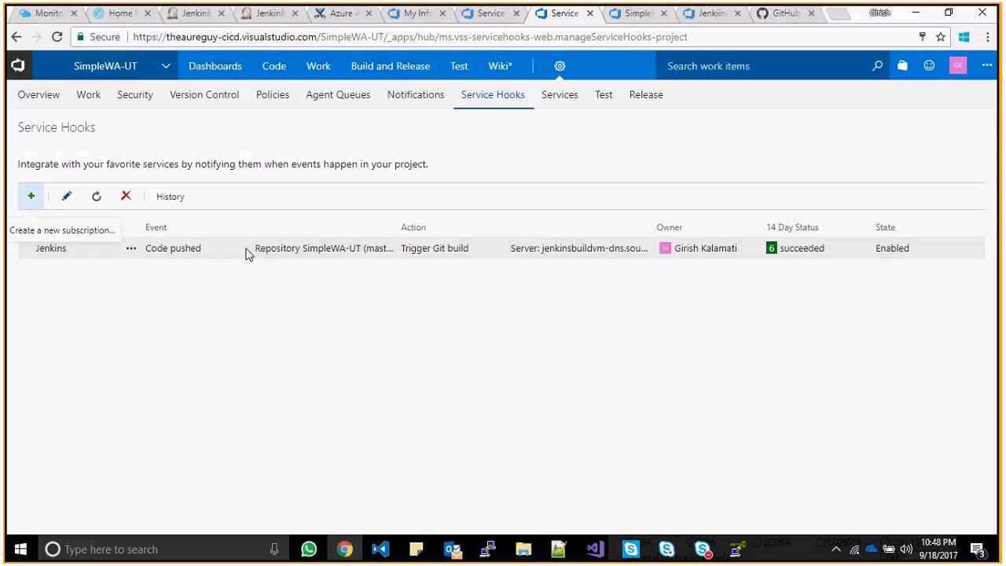
click(489, 13)
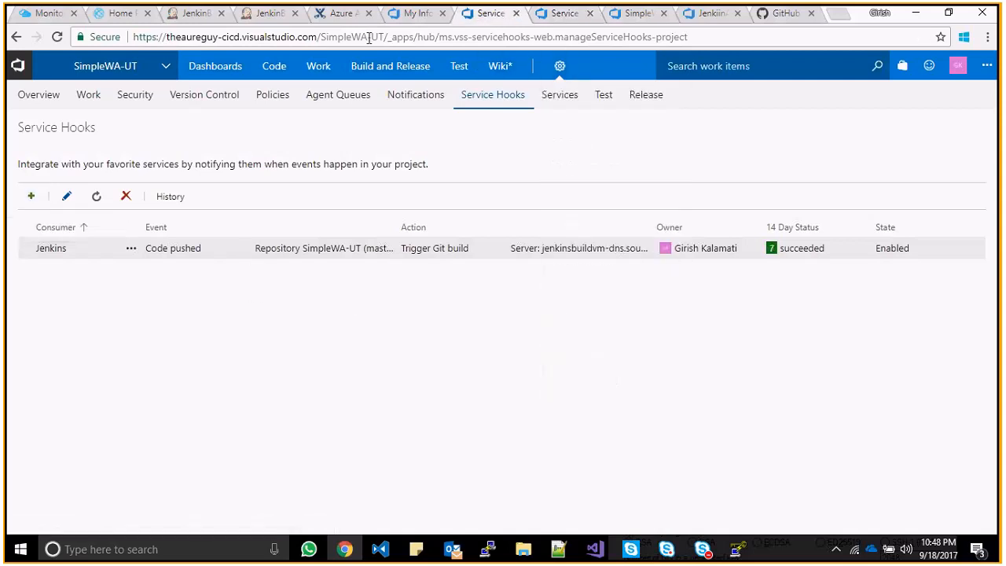
- Show the Local Agent Pool's offline agent and its Windows Get agent instructions
click(338, 94)
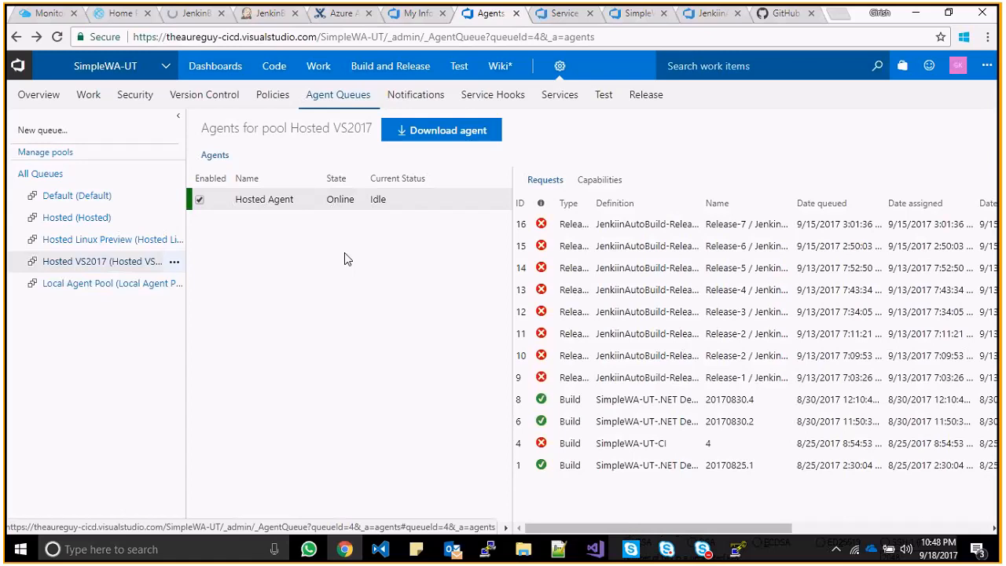
click(115, 286)
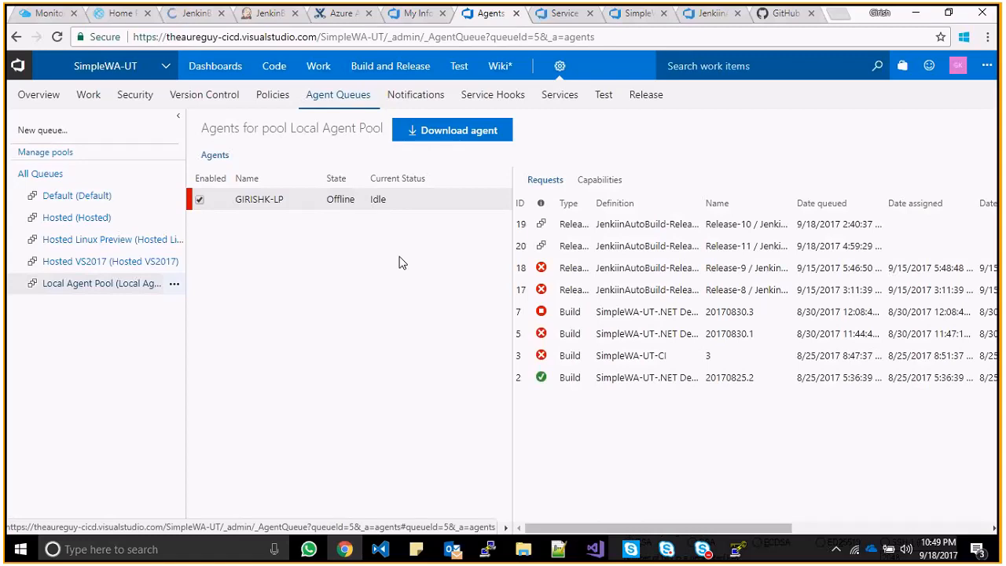
click(427, 131)
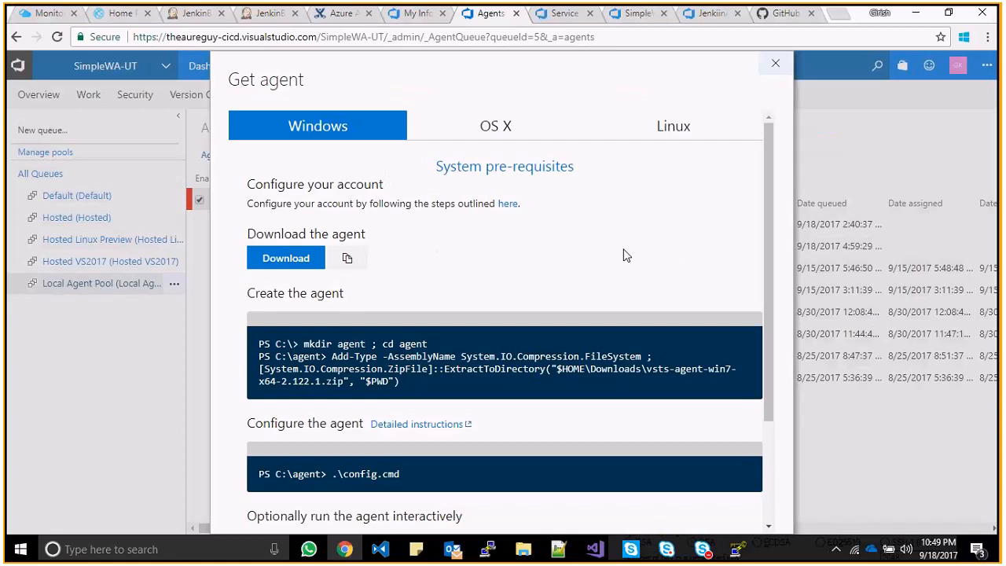
drag(769, 214, 776, 344)
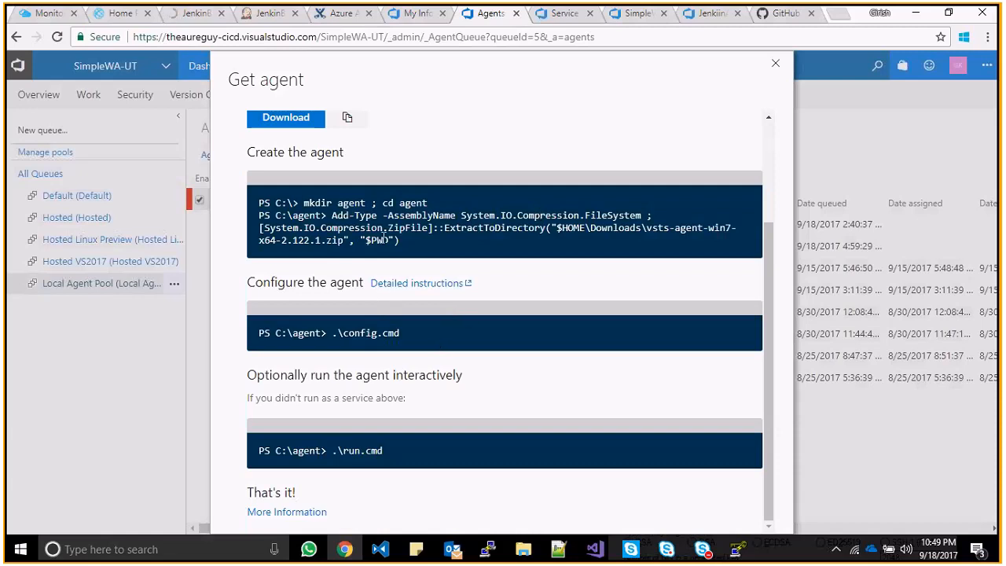
drag(401, 241, 300, 153)
click(403, 144)
drag(417, 254, 304, 203)
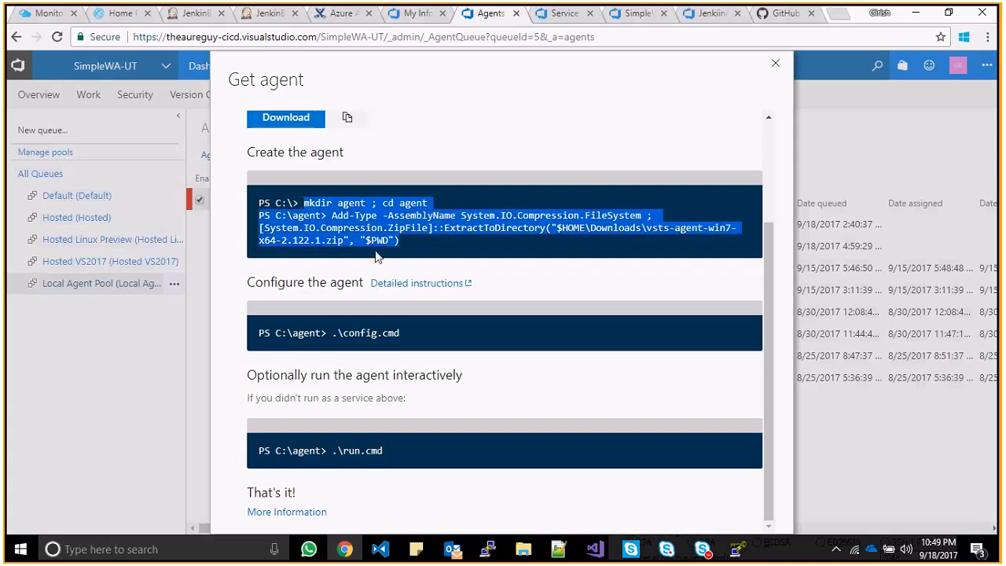
click(433, 239)
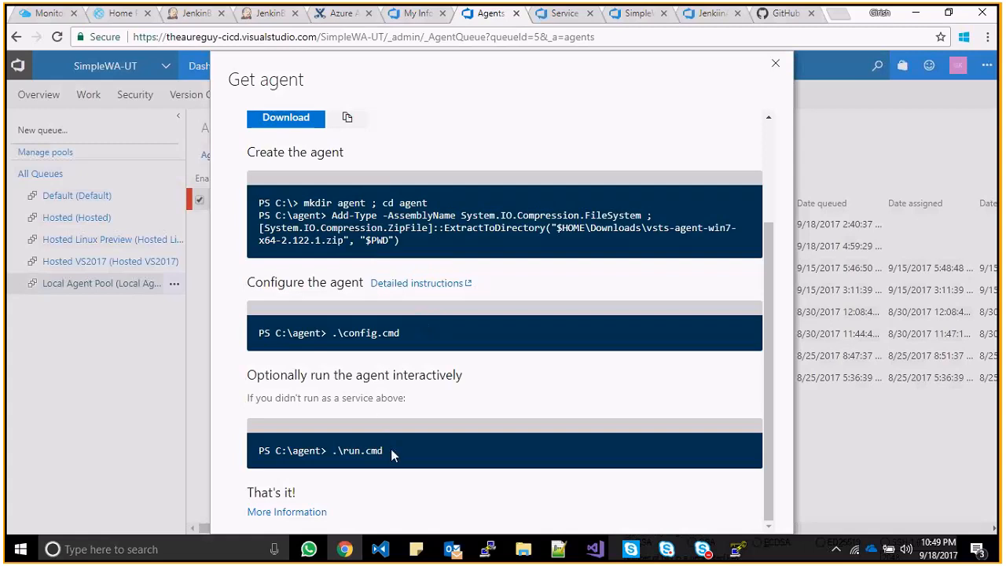
drag(321, 439, 399, 447)
key(Escape)
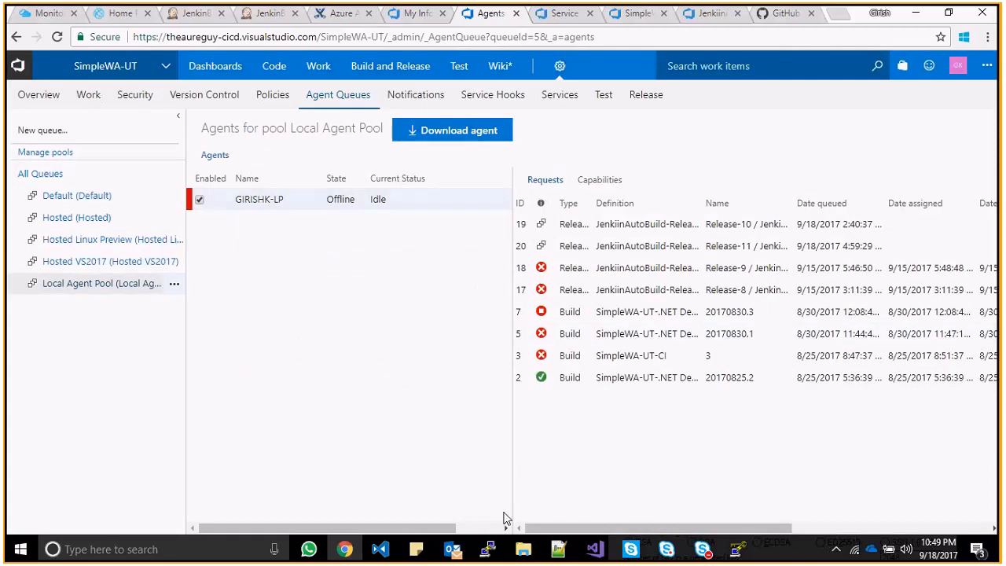
- Open a maximized File Explorer on drive D: and enter The Azure Guy folder
click(529, 546)
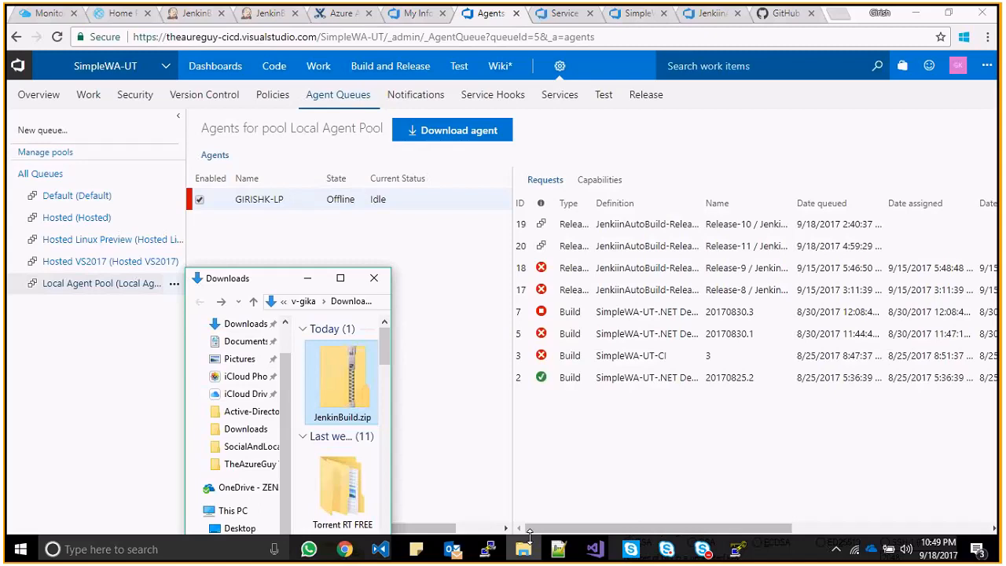
click(341, 279)
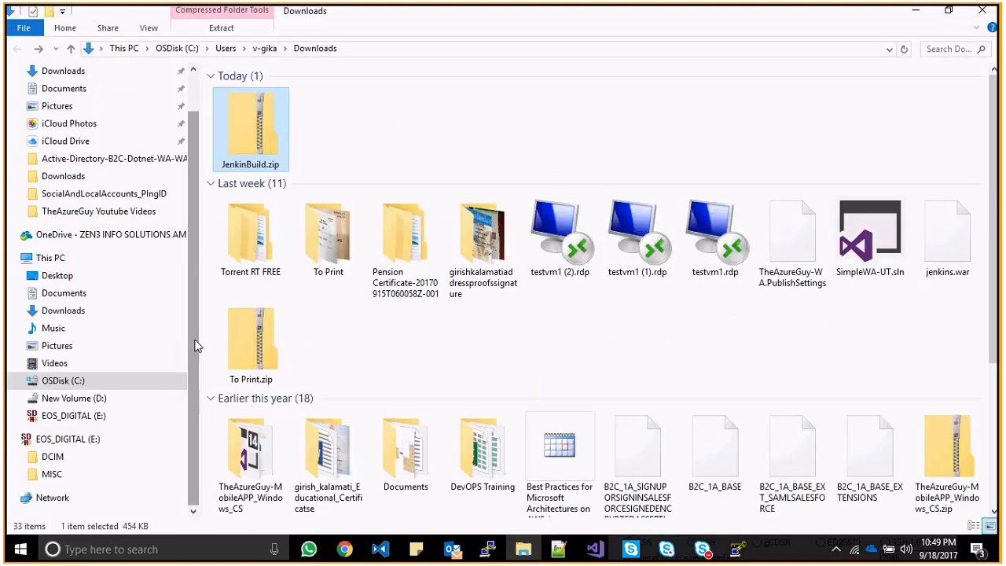
click(73, 398)
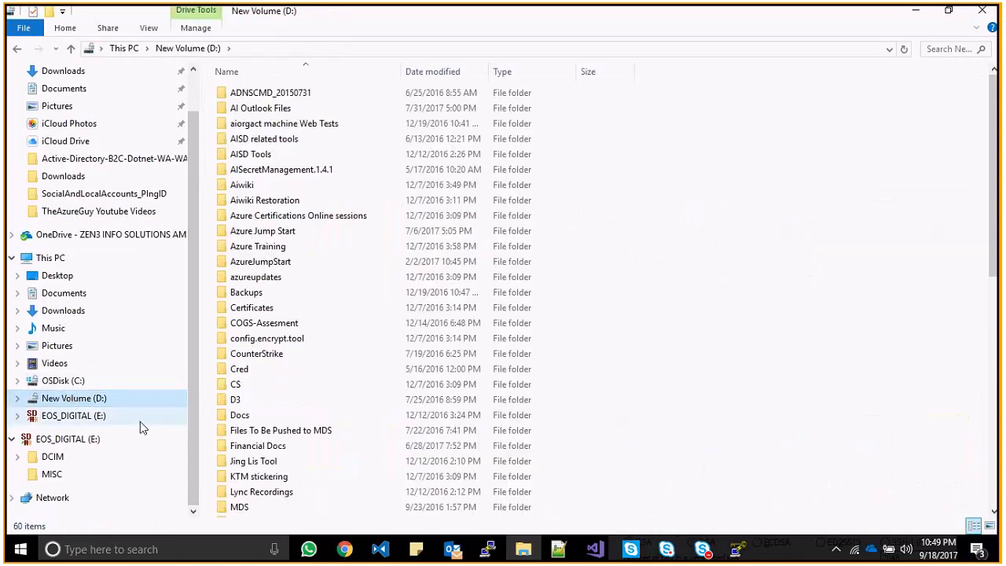
click(408, 371)
text(the)
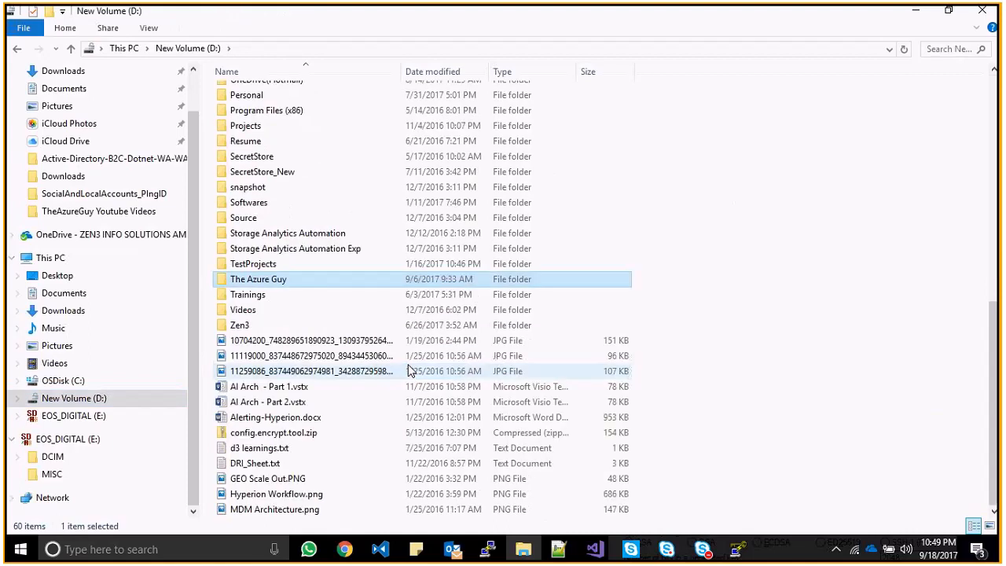
key(Return)
- Go through Tools and BuildAgentVSTS into the vsts-agent-win7-x64-2.120.2 folder
key(Down)
key(Up)
key(Right)
key(Right)
key(Right)
key(Right)
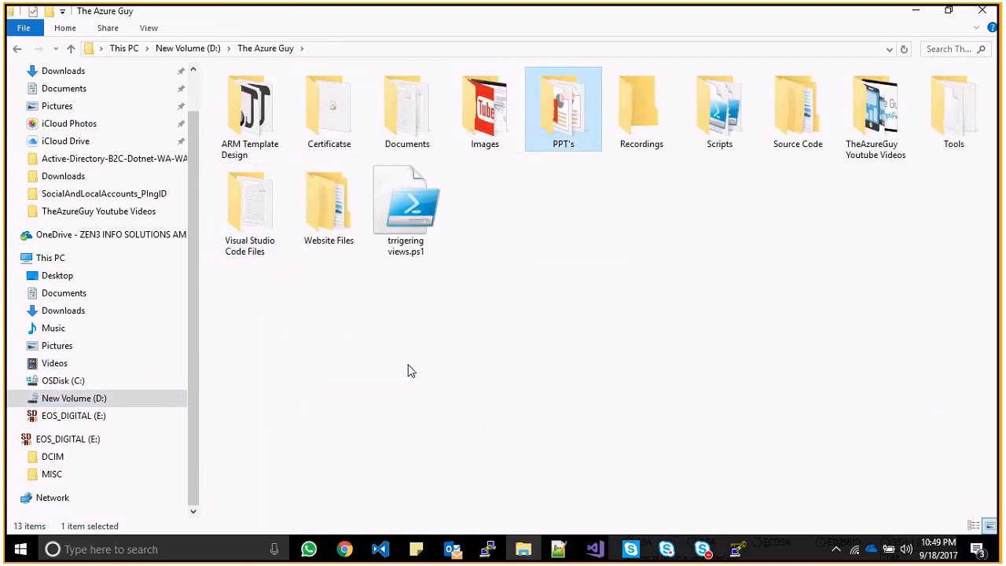
key(Right)
key(Right)
key(Right)
key(Right)
key(Right)
key(Return)
key(Down)
key(Up)
key(Return)
key(Down)
key(Return)
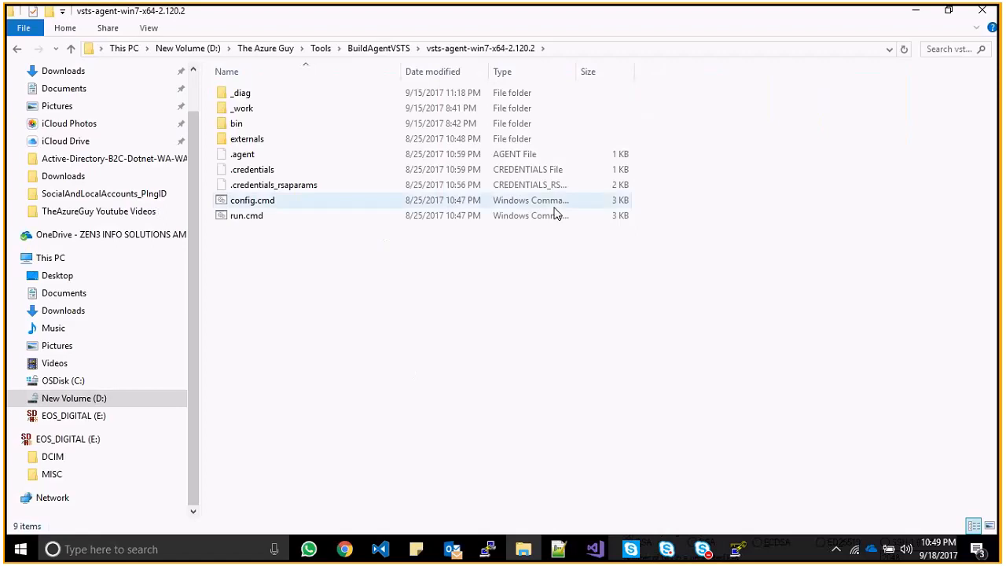
- Show the agent folder's full path in the address bar, glancing back at the agent queues page
click(559, 47)
key(alt+Tab)
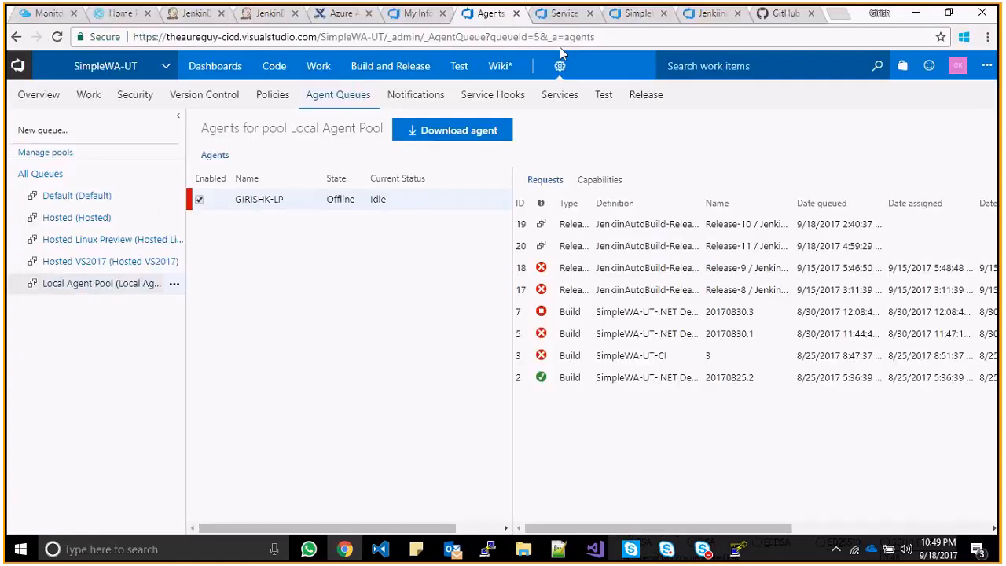
key(alt+Tab)
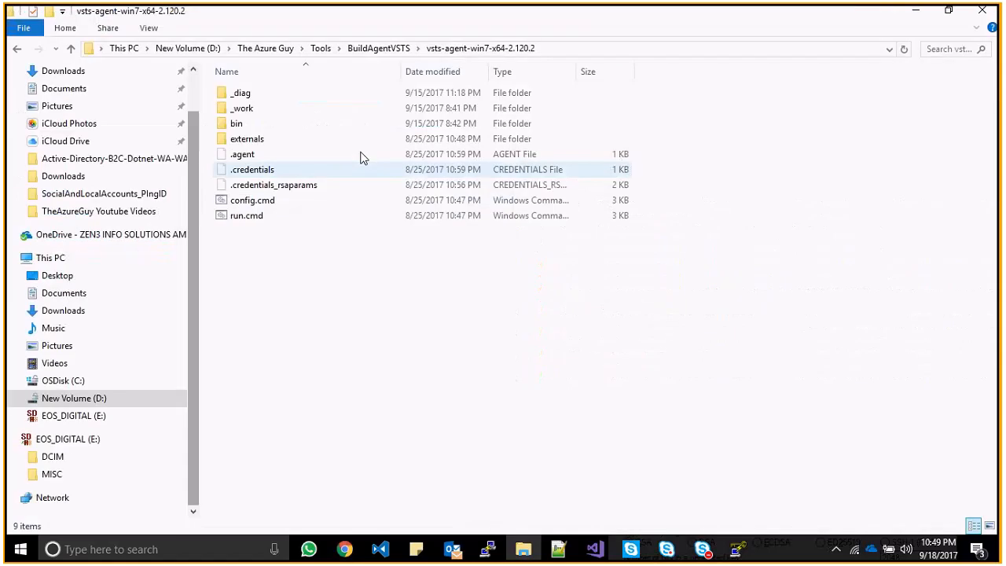
key(alt+Tab)
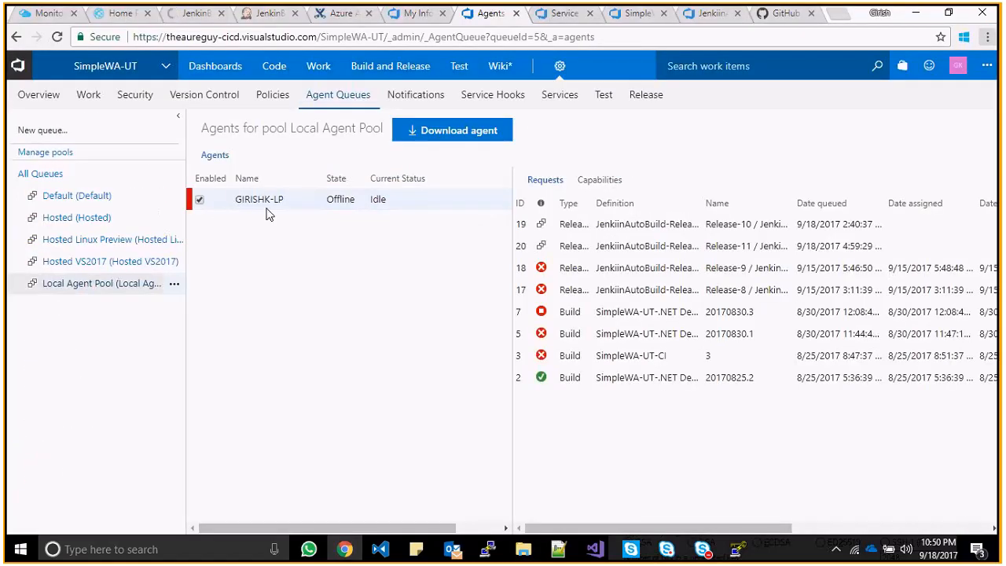
key(alt+Tab)
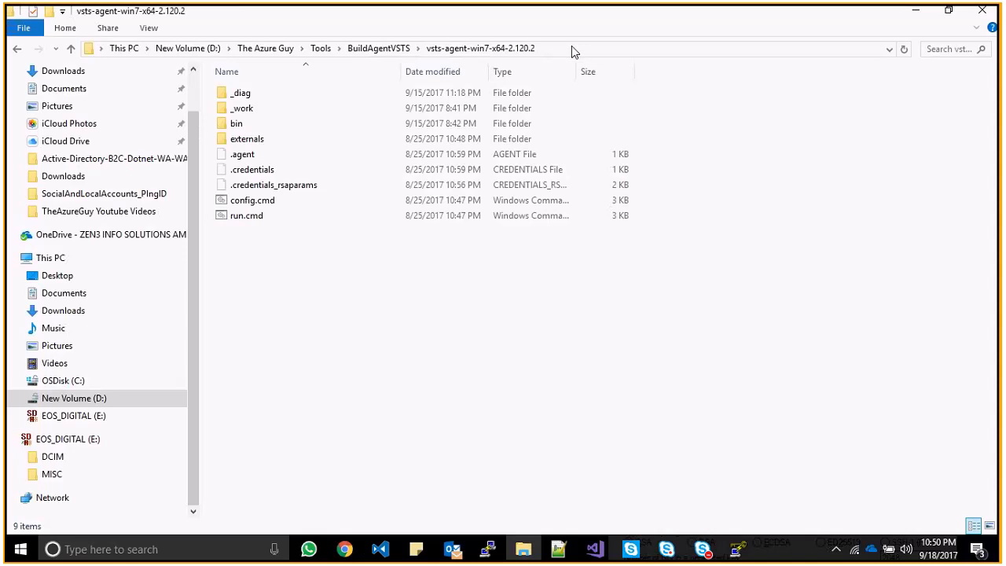
click(572, 46)
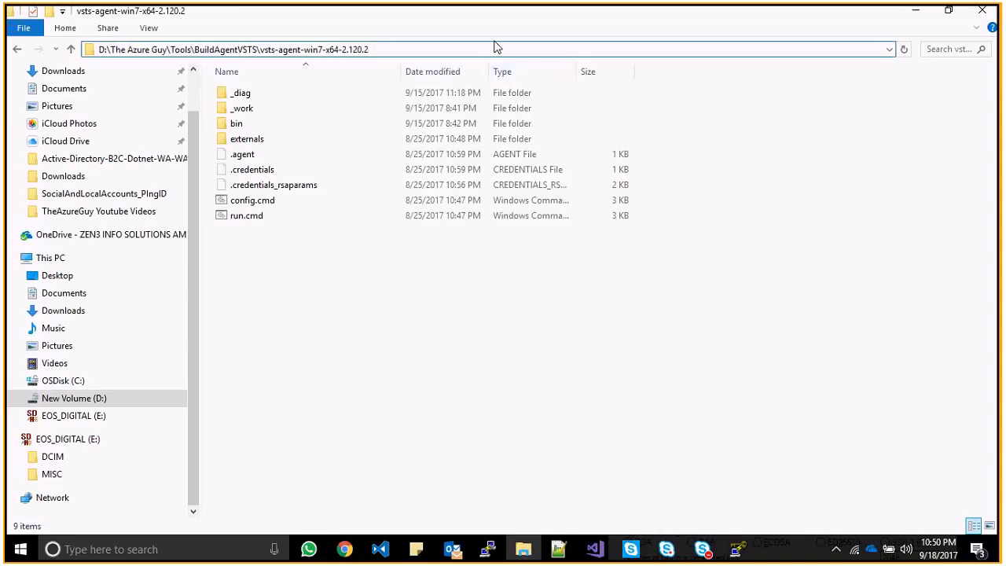
- Open a Command Prompt in the agent folder by entering cmd in the address bar
click(496, 48)
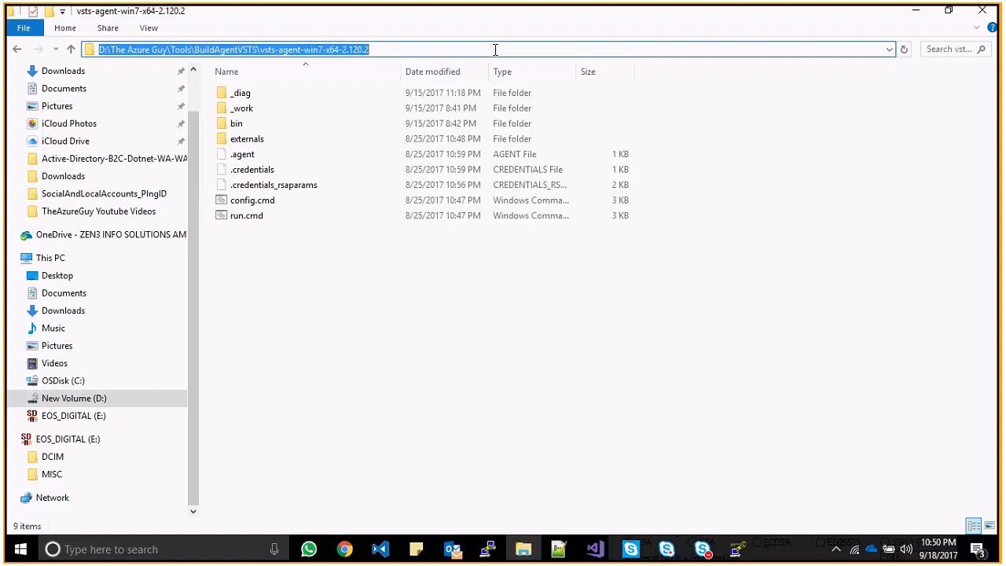
text(cmd)
key(Return)
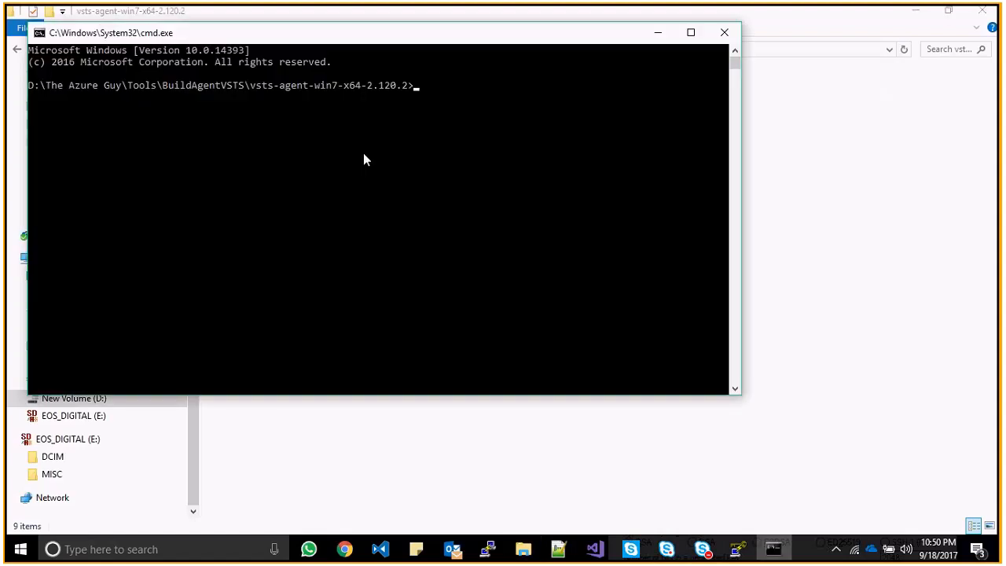
- Start the build agent with .\run.cmd and minimize its console
text(.un.cmd)
key(Return)
click(657, 33)
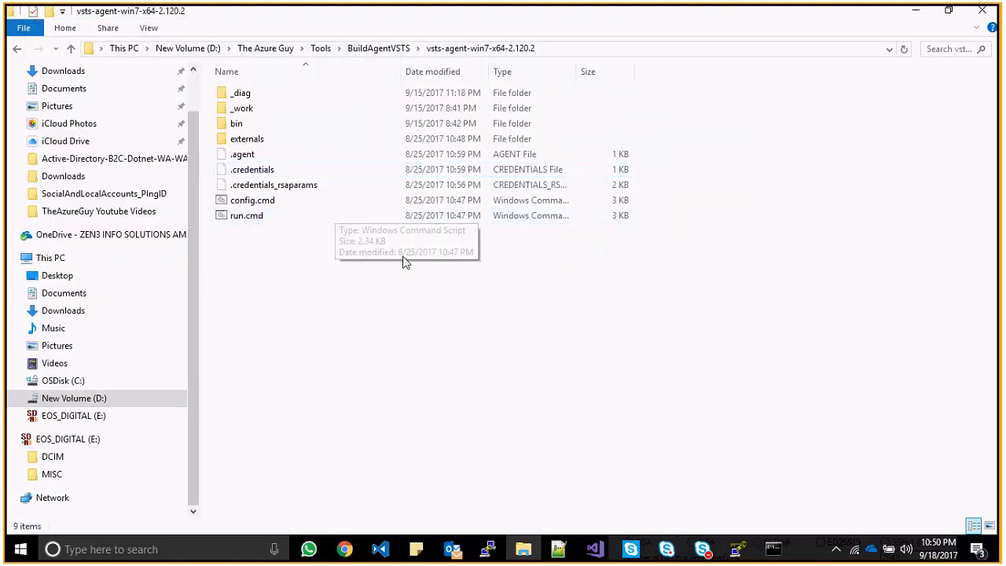
key(alt+Tab)
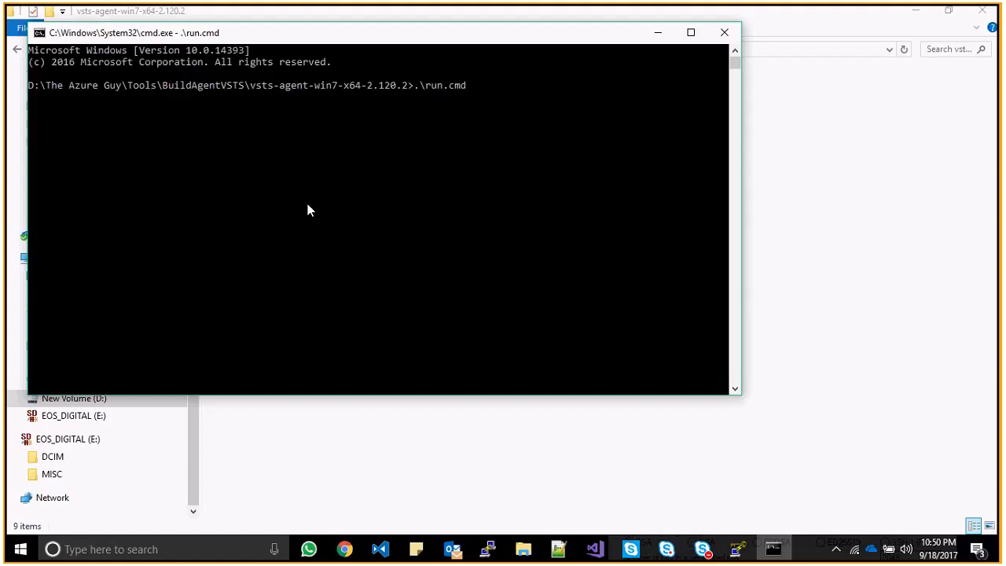
key(alt+Tab)
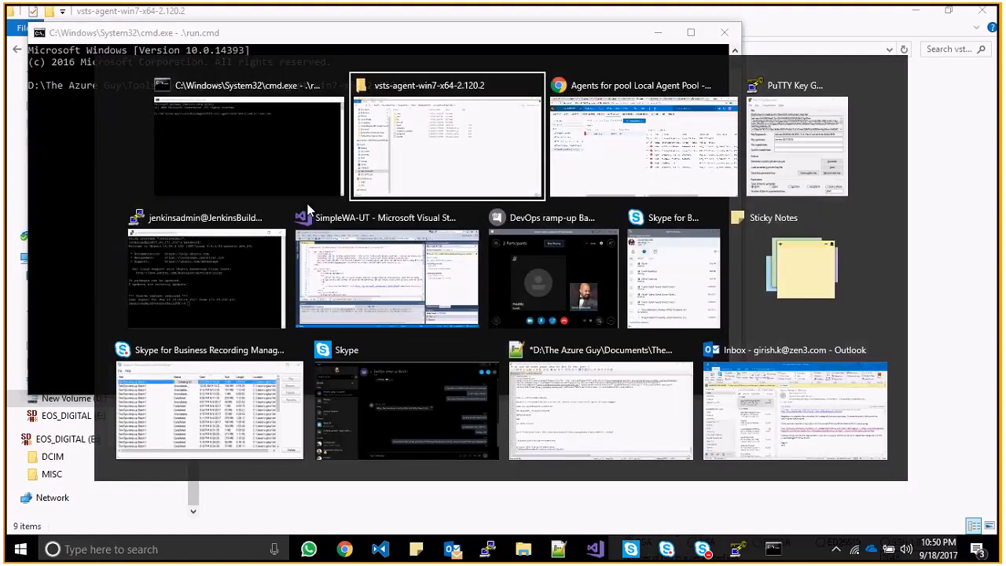
- Return to the Local Agent Pool page to see agent GIRISHK-LP Online and idle
key(alt+Tab)
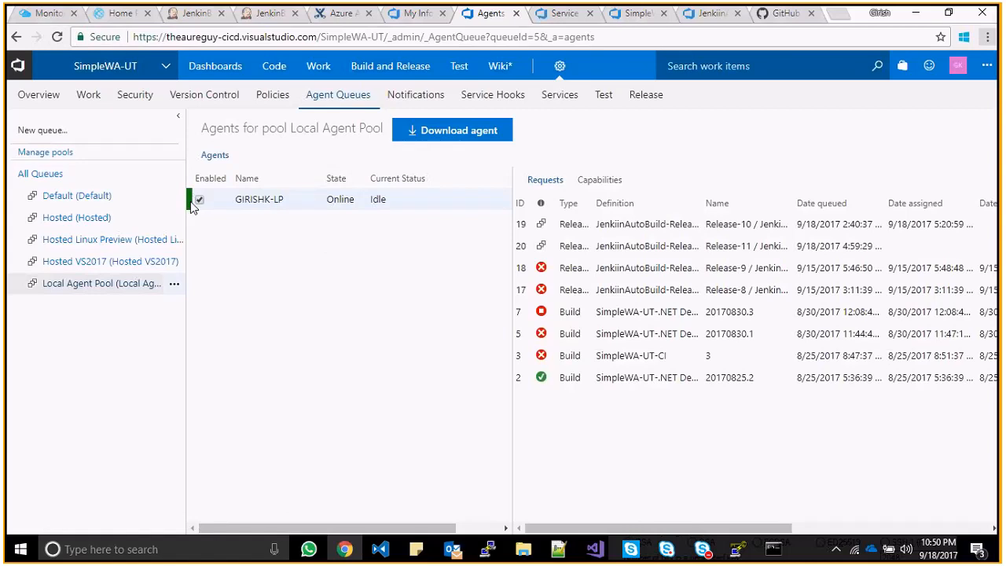
click(774, 550)
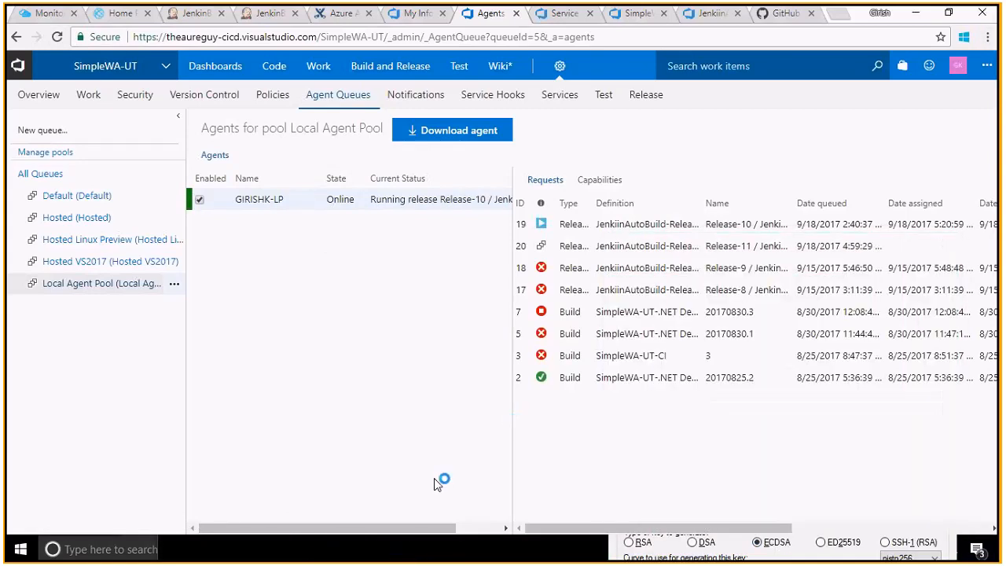
- Read the agent console's Listening and Running job lines, then minimize it to the agent pool page
key(super+Tab)
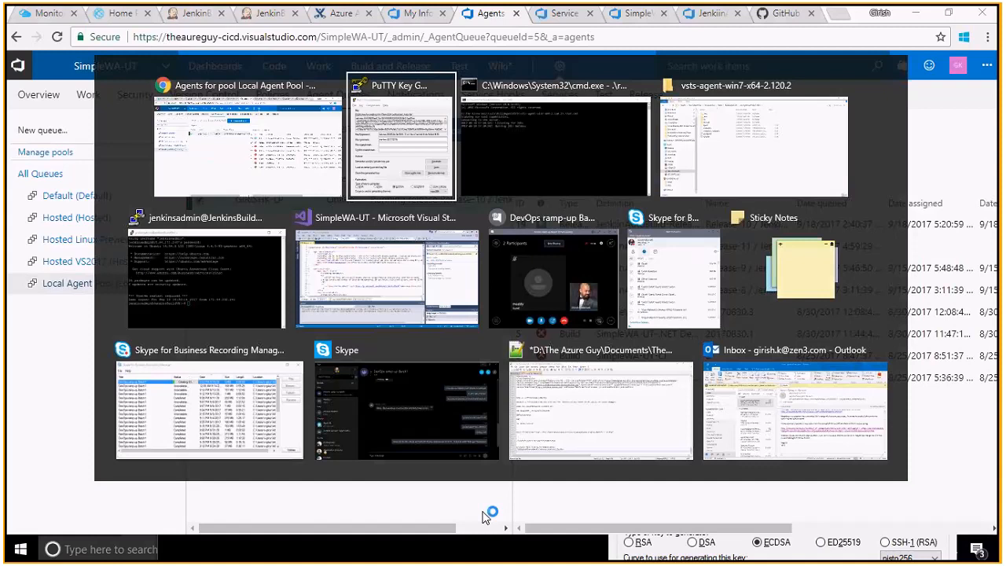
key(alt+Tab)
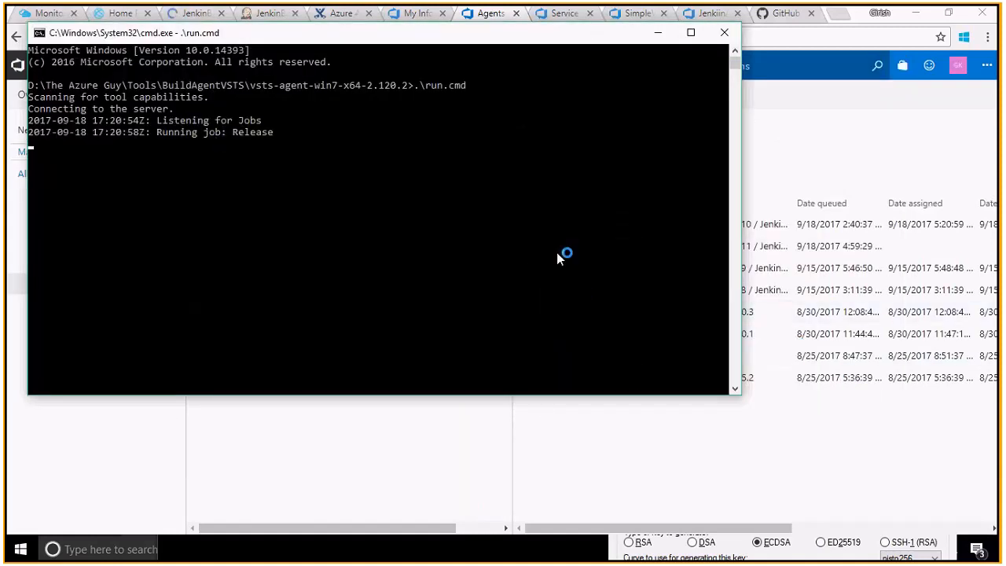
click(658, 34)
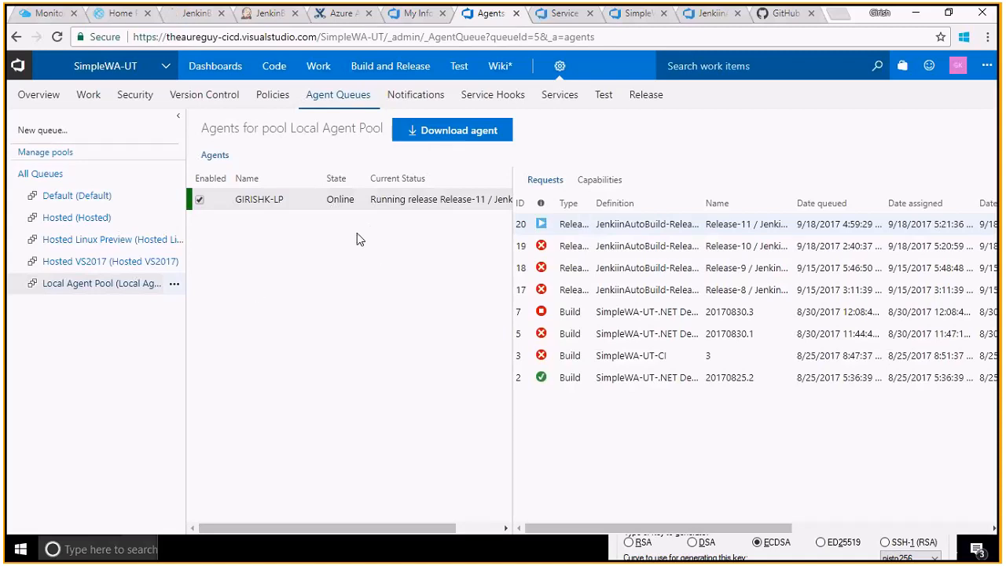
- Open build #41 of the Jenkins JenkinBuild job, briefly checking the VSTS service hooks
click(195, 15)
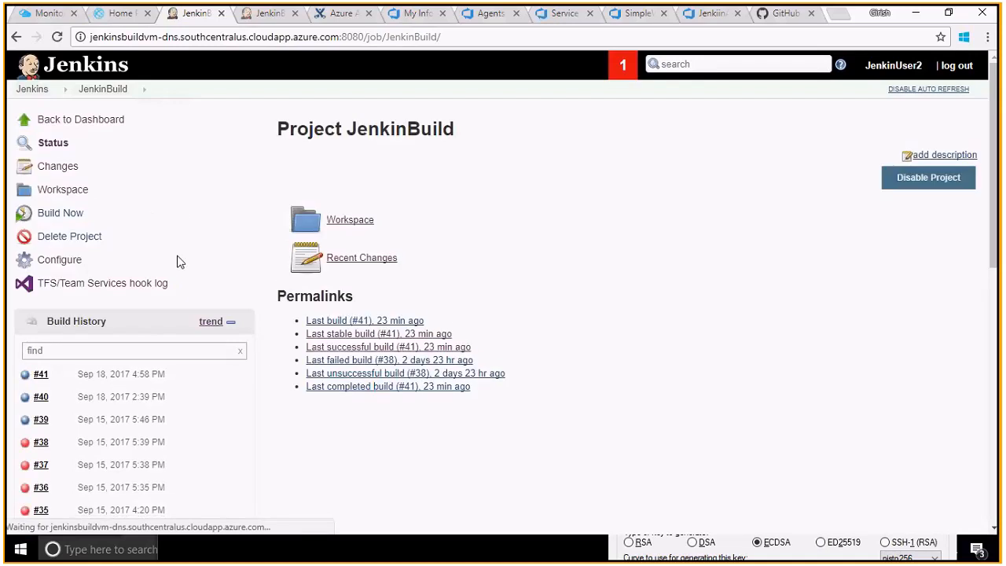
click(38, 376)
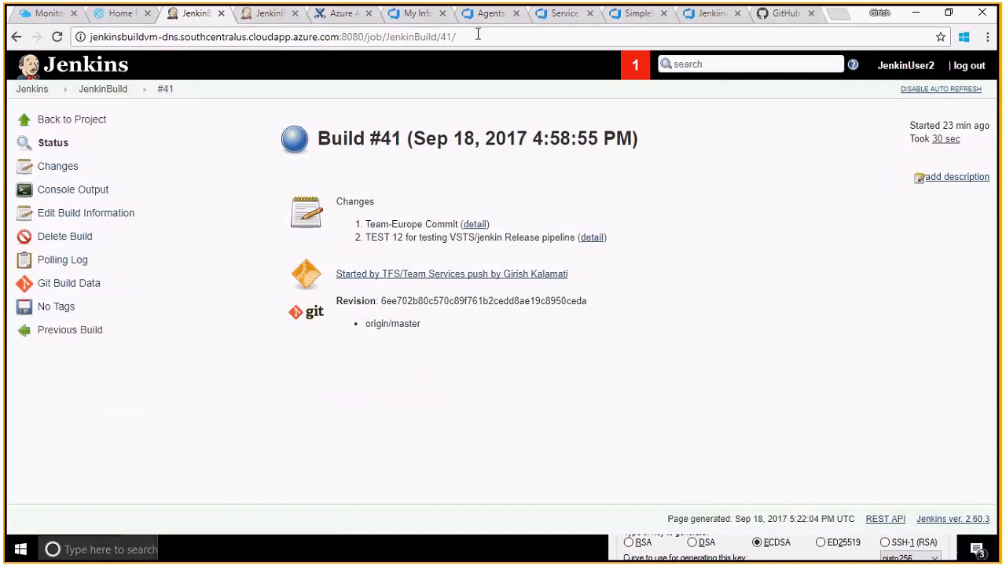
click(420, 14)
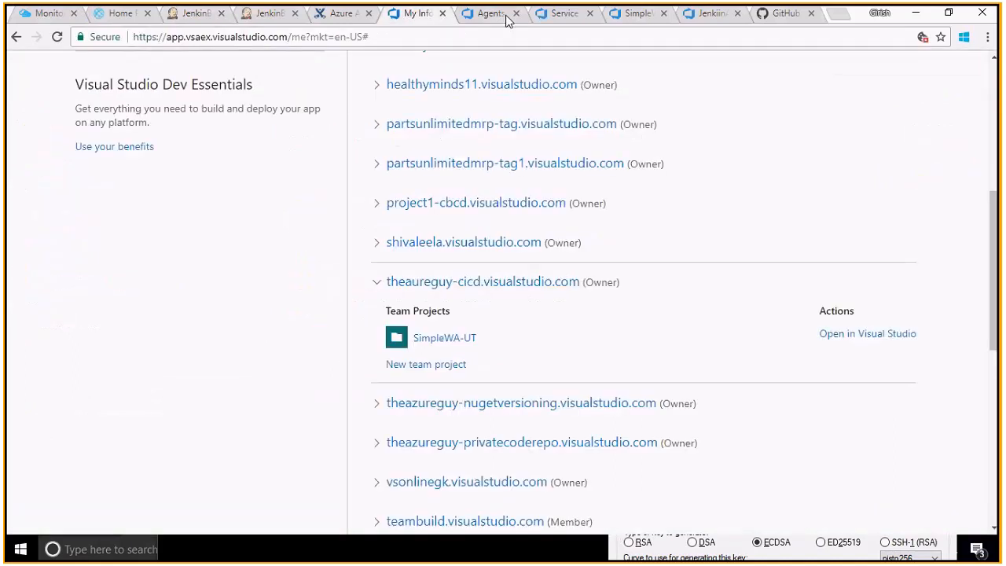
click(570, 14)
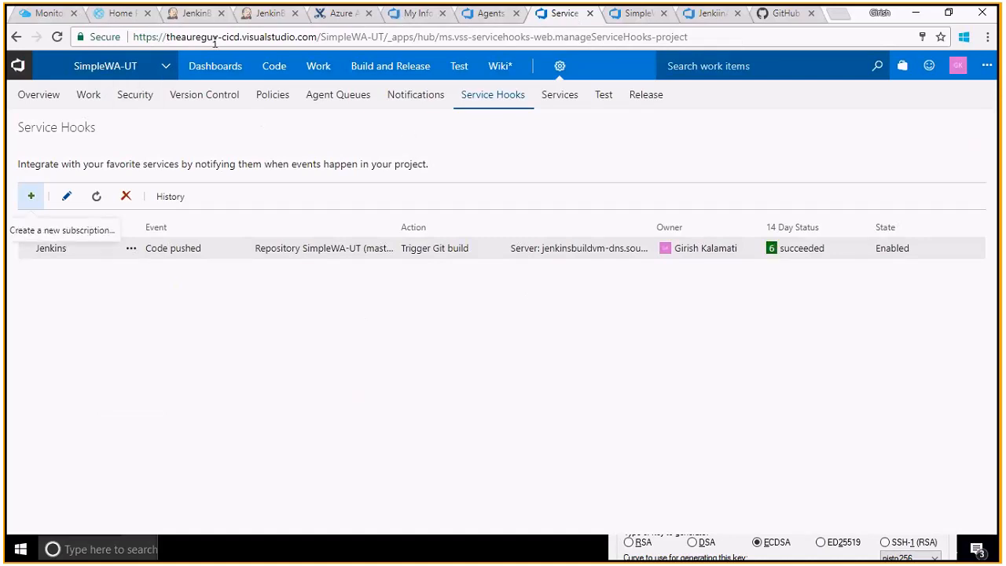
click(198, 18)
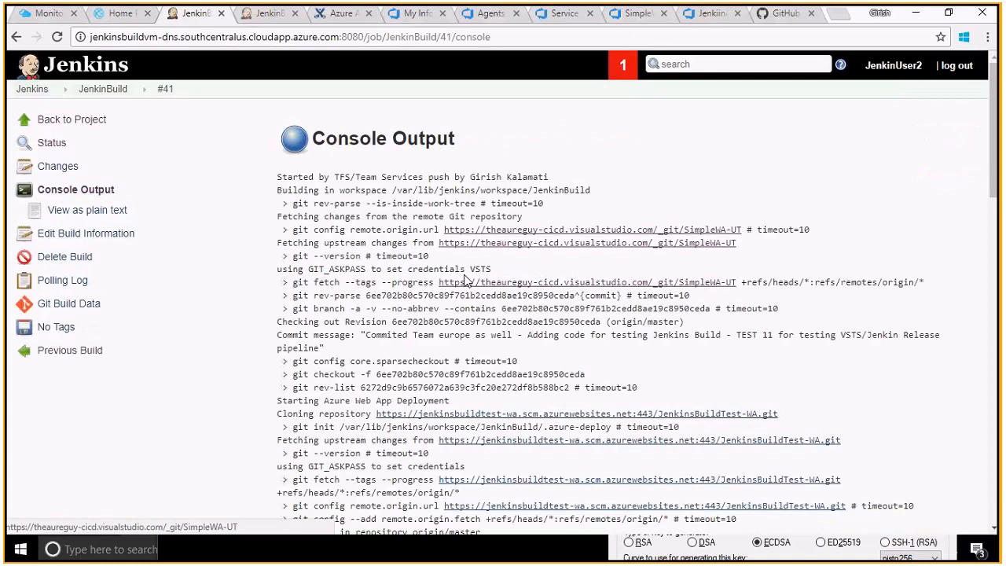
- Highlight build #41's git command, Azure Web App deployment and Release-11 trigger lines, then view JenkinsBuildTest-WA
drag(330, 203, 603, 208)
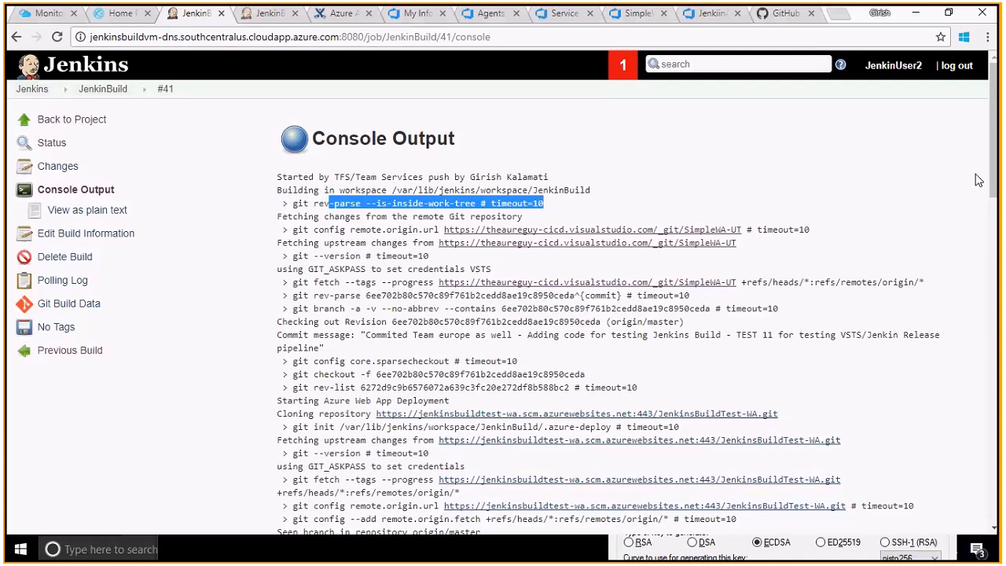
scroll(991, 205, down, 2)
drag(995, 220, 995, 516)
mouse_move(299, 403)
mouse_down()
mouse_move(436, 409)
mouse_move(304, 416)
mouse_move(303, 404)
mouse_up()
click(430, 407)
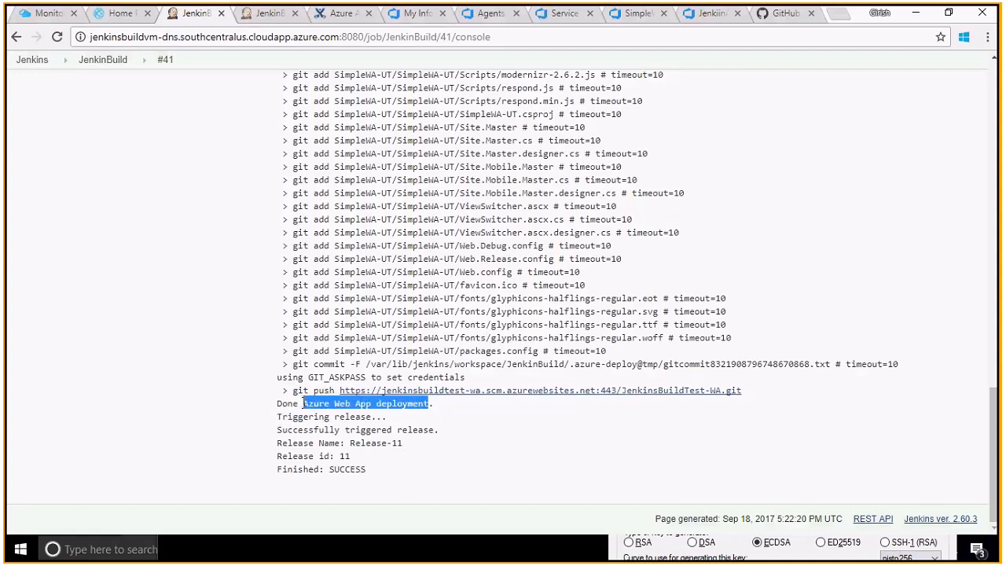
click(352, 430)
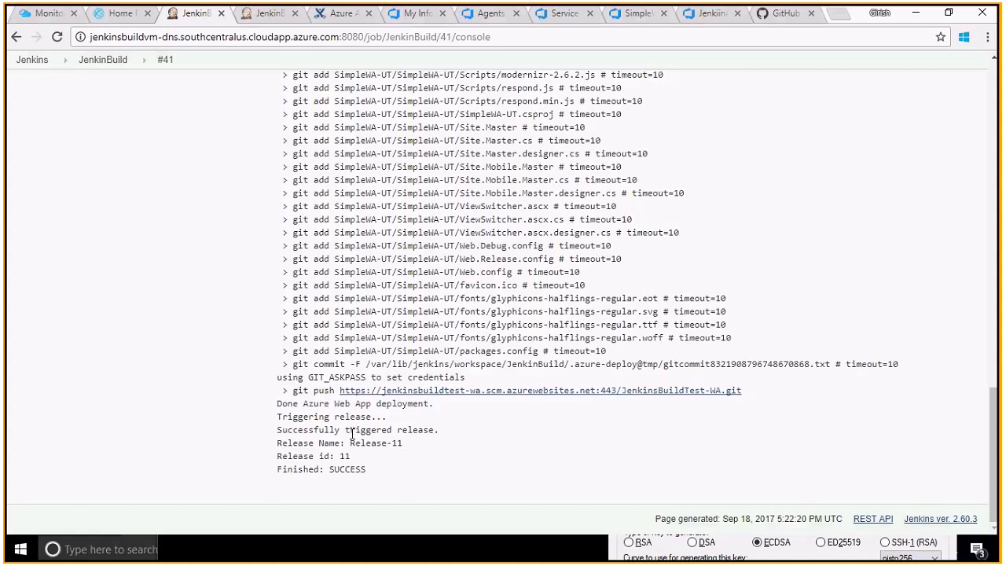
drag(352, 434, 399, 445)
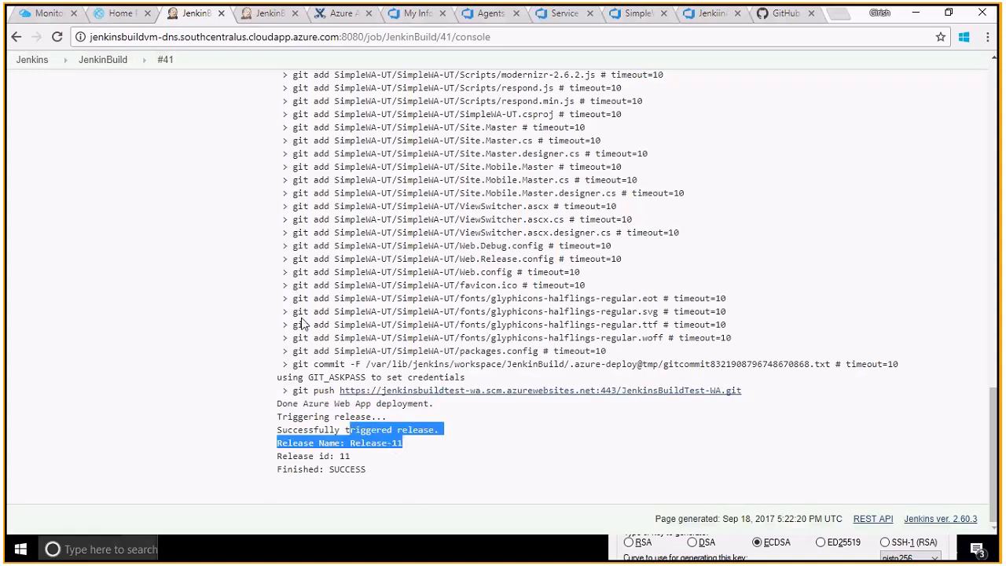
click(37, 16)
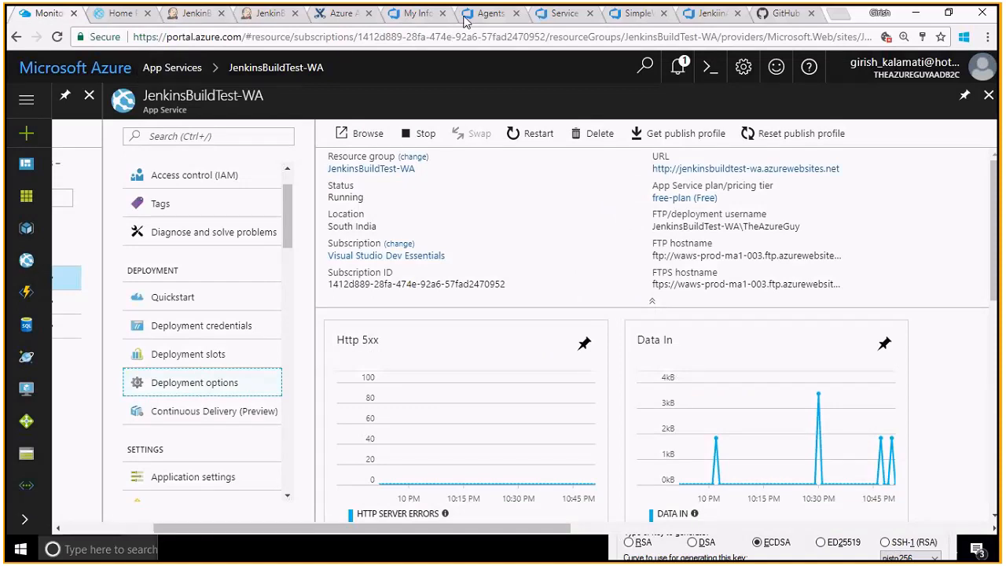
- Check Release-11's summary in the releases list against the agent console, confirming it failed
click(473, 17)
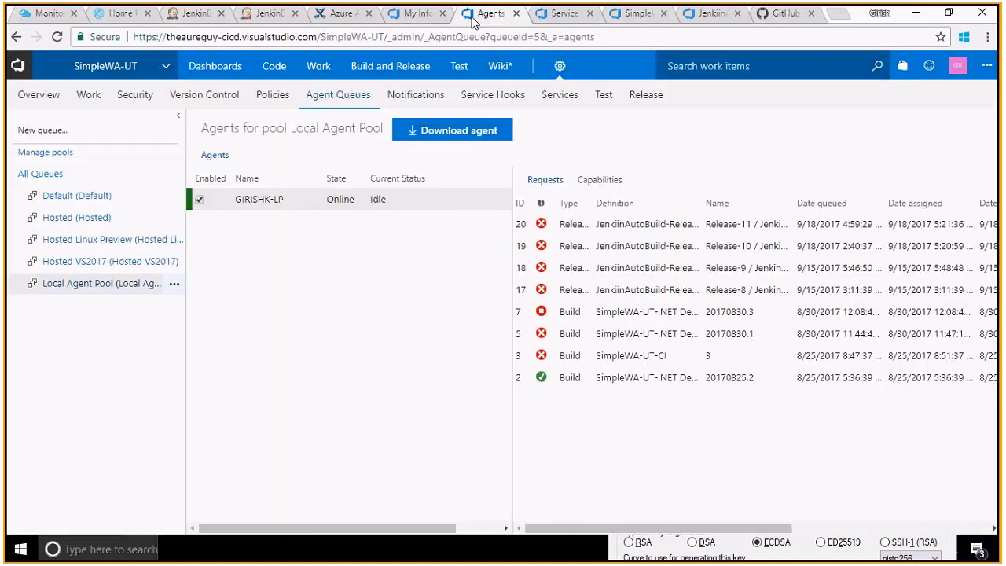
click(615, 225)
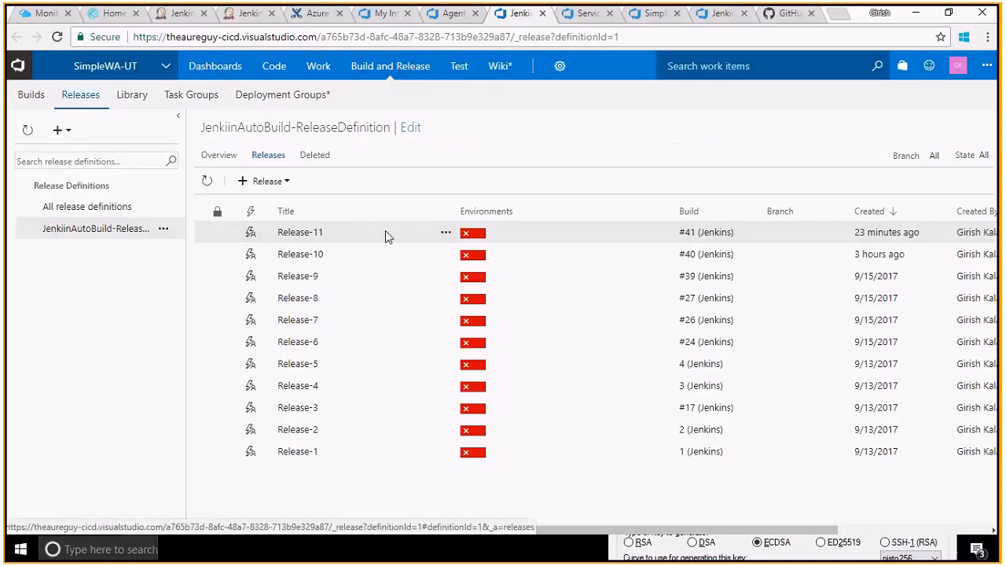
click(297, 234)
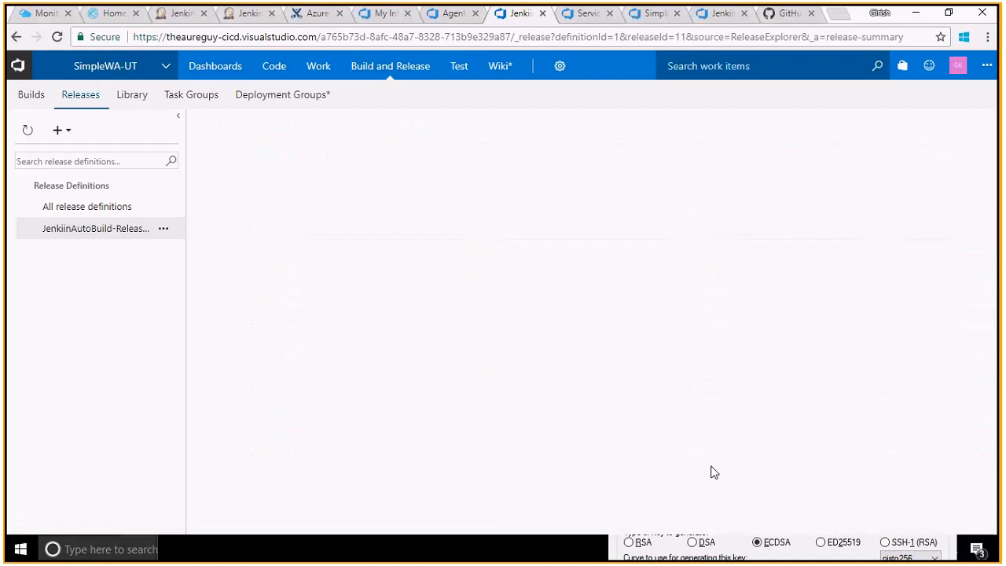
key(alt+Tab)
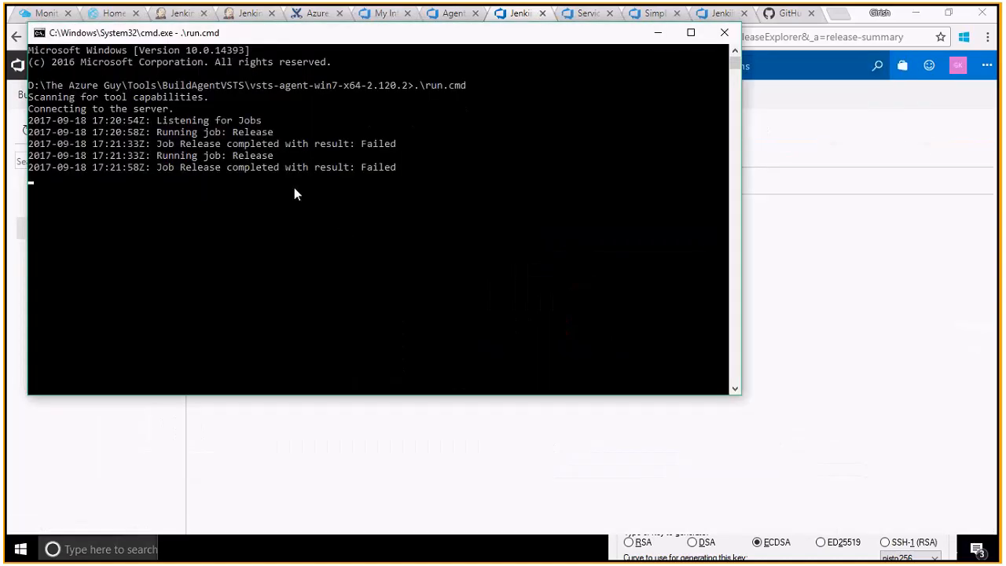
key(alt+Tab)
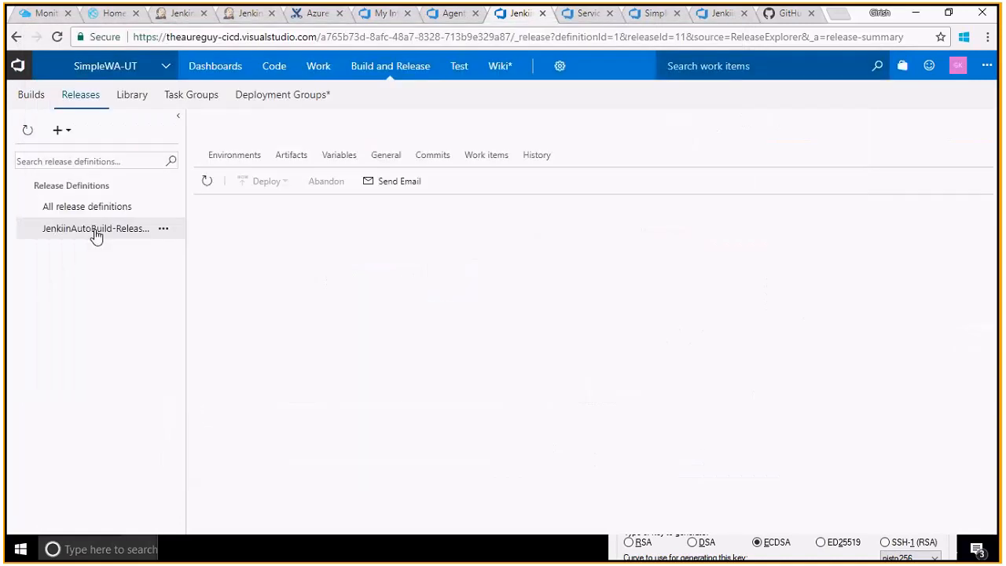
click(94, 233)
click(306, 233)
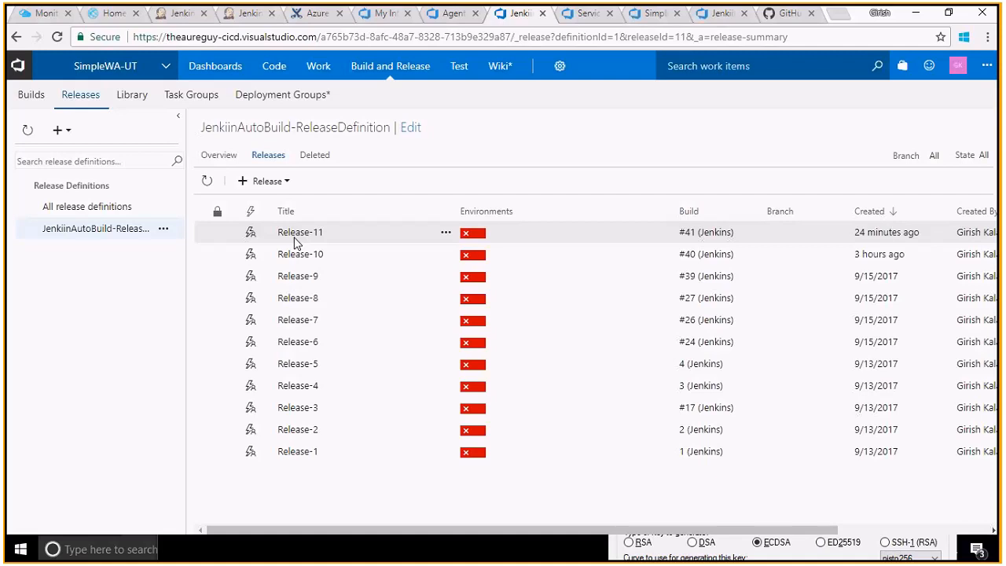
- Edit JenkiinAutoBuild-ReleaseDefinition, discarding the page's unsaved changes
click(163, 228)
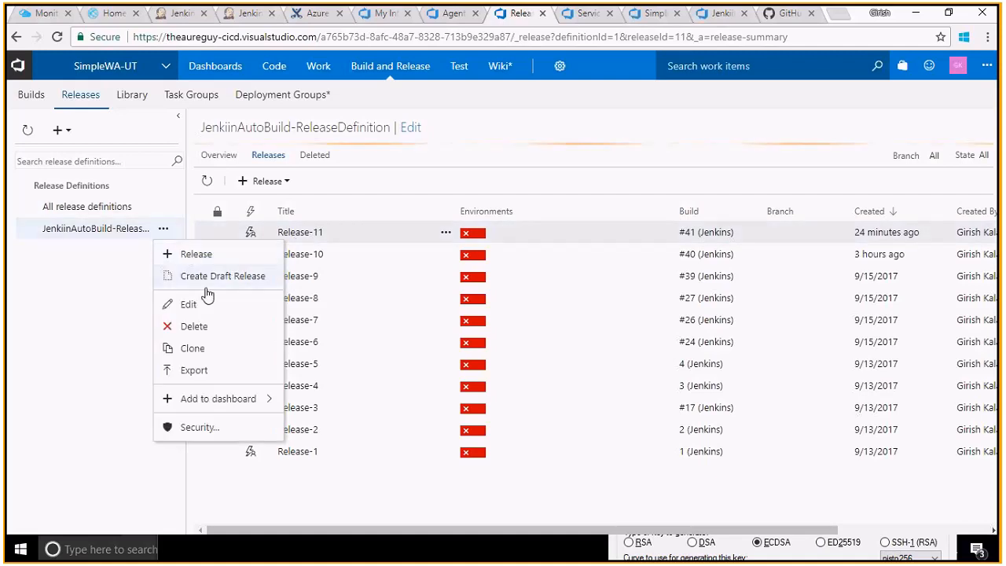
click(206, 313)
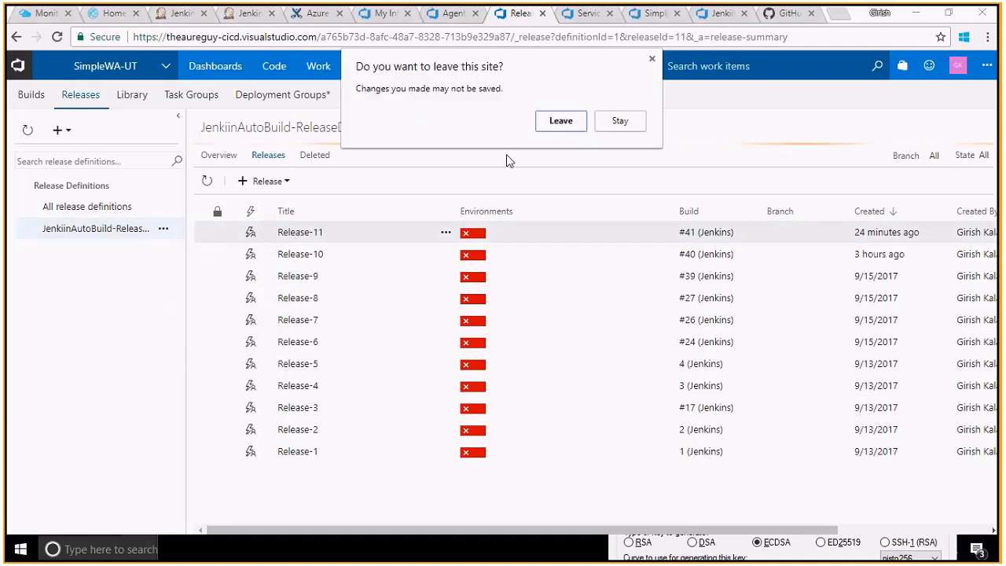
click(574, 123)
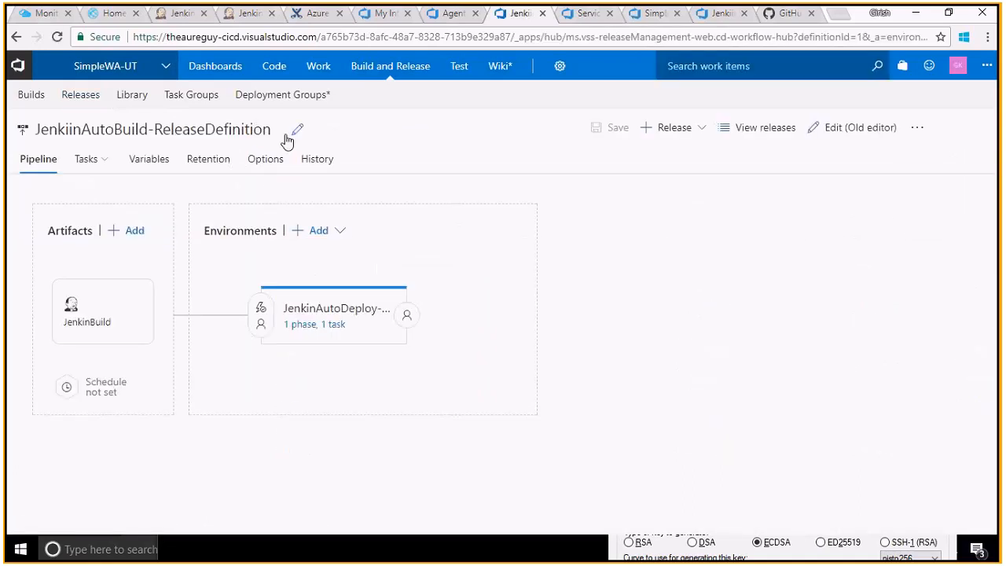
- Recheck the Jenkins build #41 console and deployed site, then return to the release definition editor
click(180, 18)
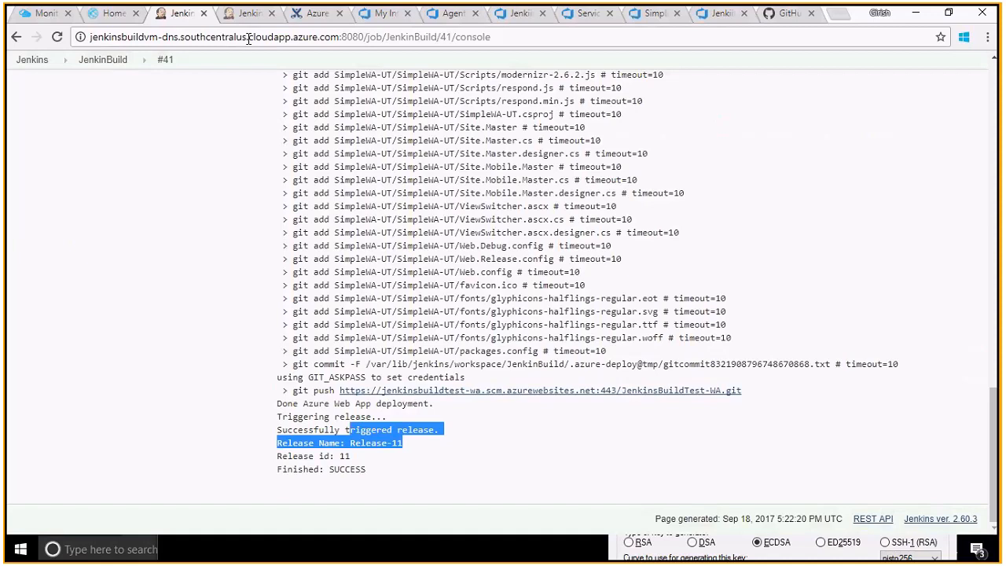
click(114, 14)
click(178, 17)
click(522, 14)
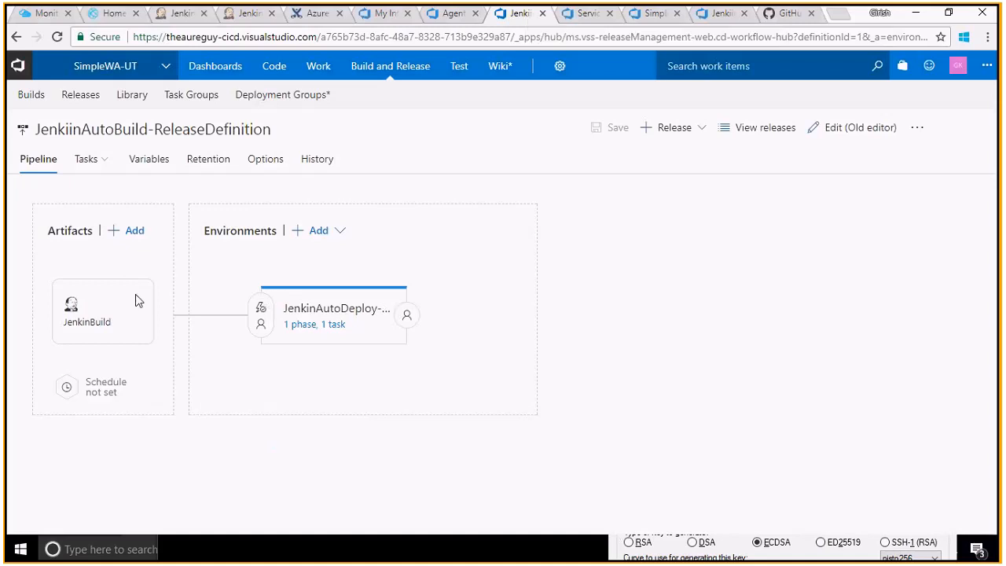
- Open the JenkinBuild artifact's details and manage its JenkinVM-Endpoint service connection
click(702, 130)
click(609, 276)
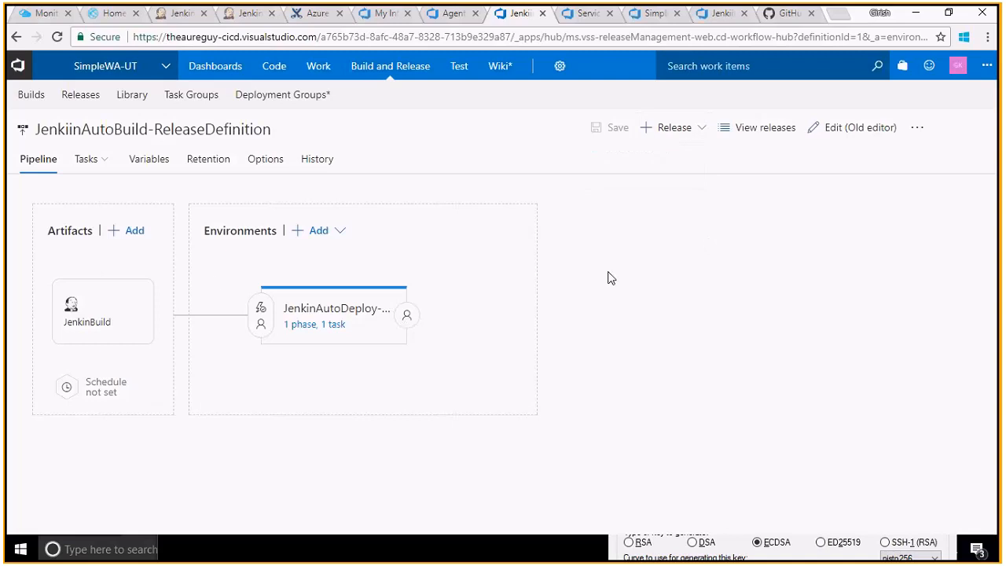
click(112, 310)
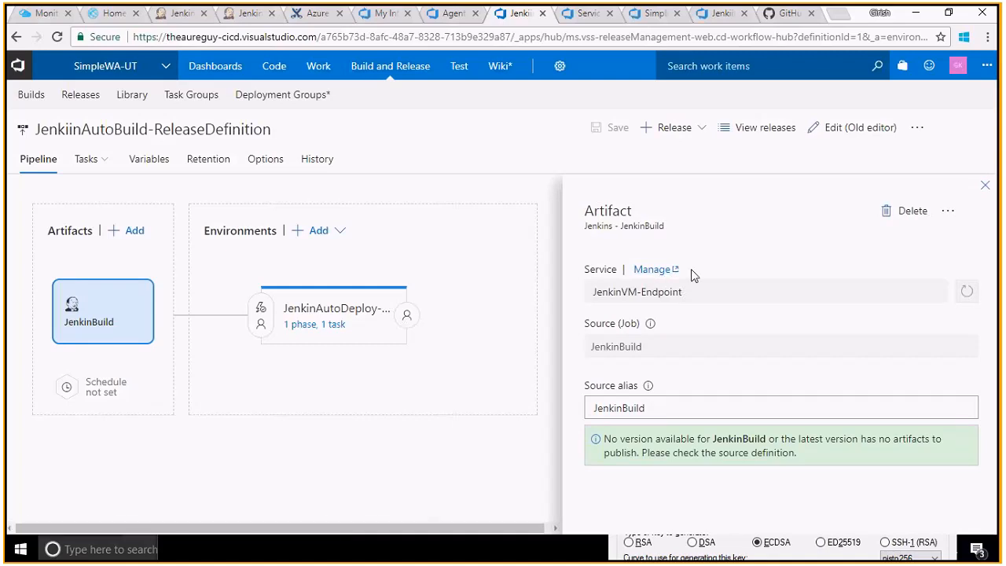
click(659, 269)
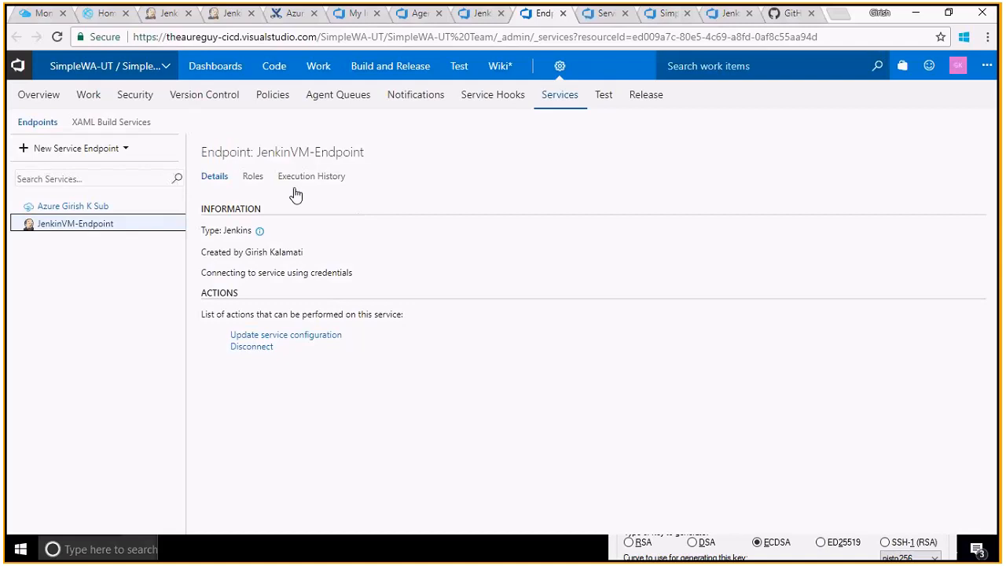
- Match the endpoint's Server URL to the Jenkins address on port 8080, verify the connection, and close
click(314, 338)
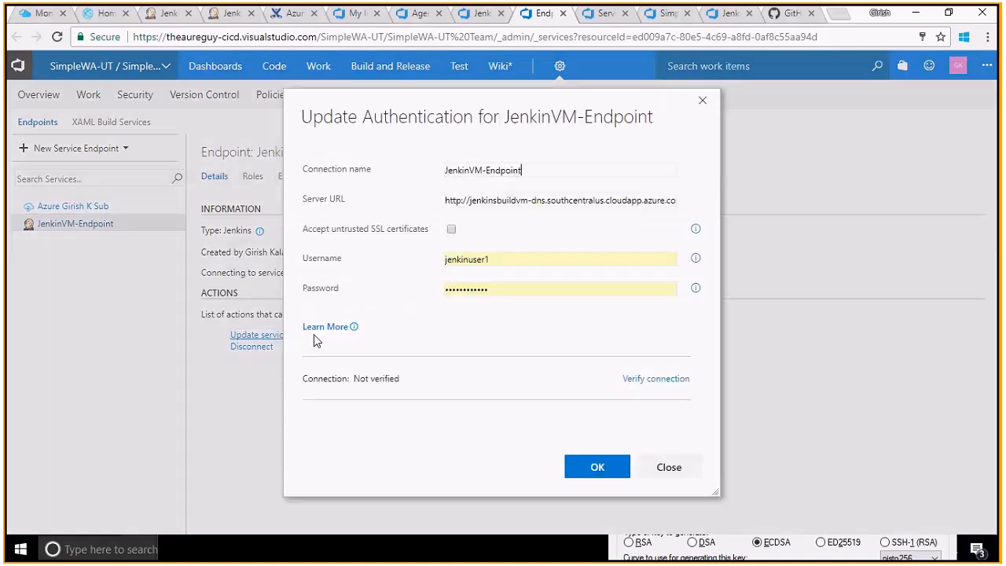
click(557, 199)
key(End)
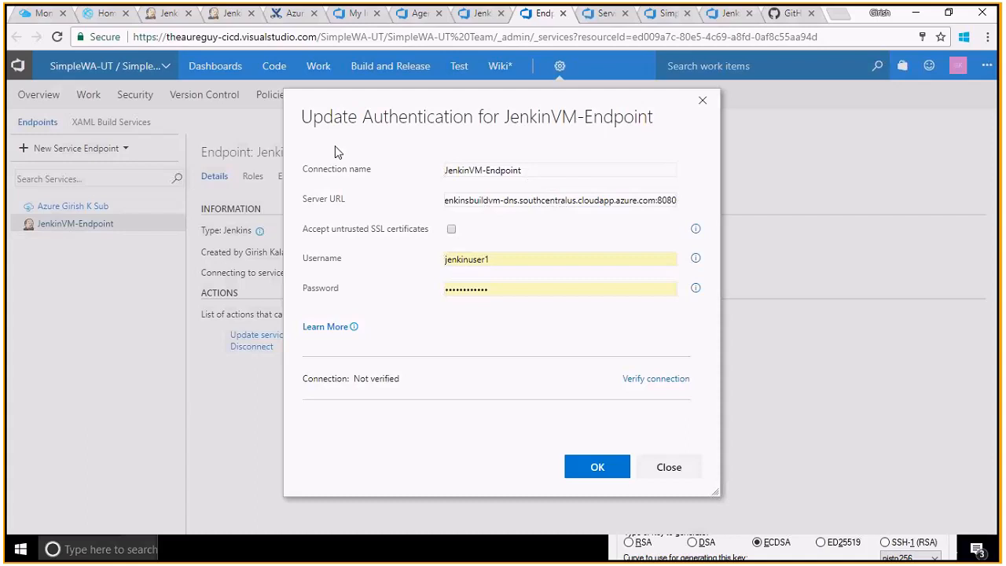
click(167, 13)
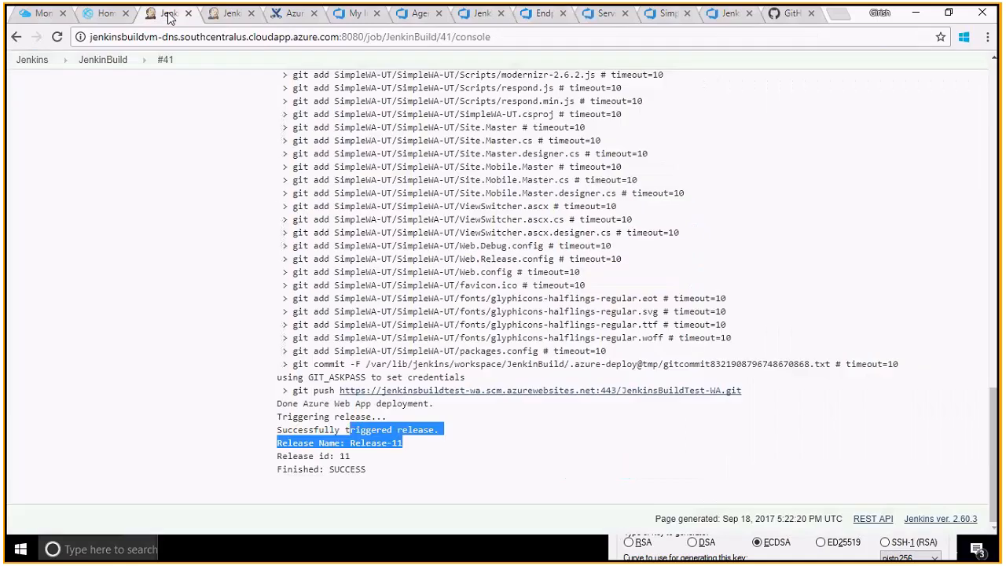
click(366, 37)
click(366, 37)
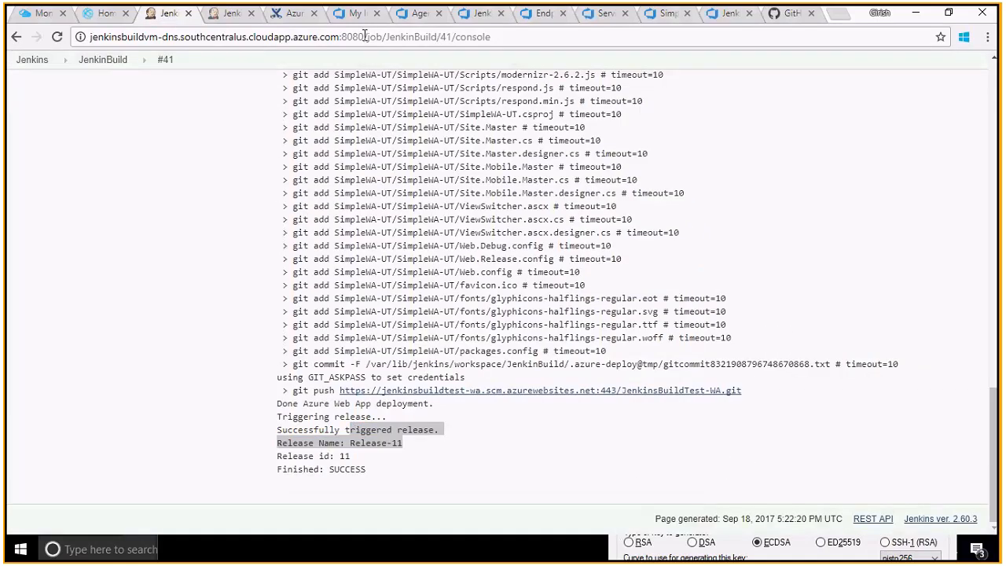
click(539, 21)
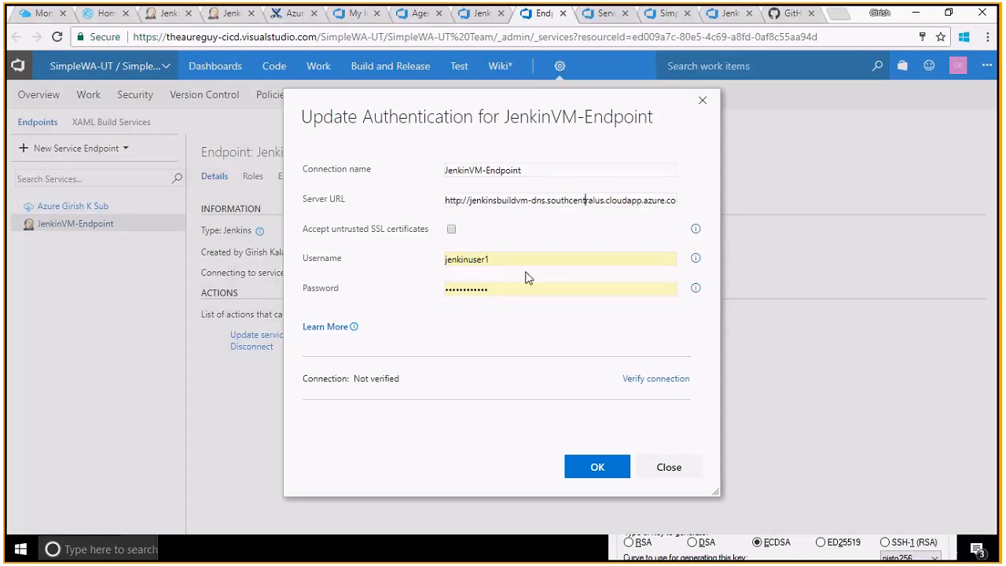
click(643, 378)
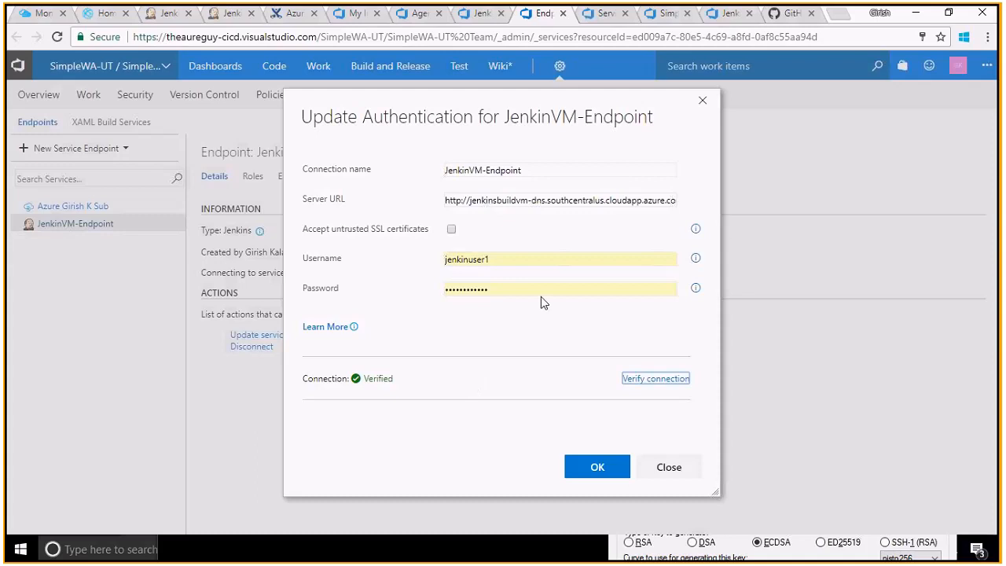
click(703, 103)
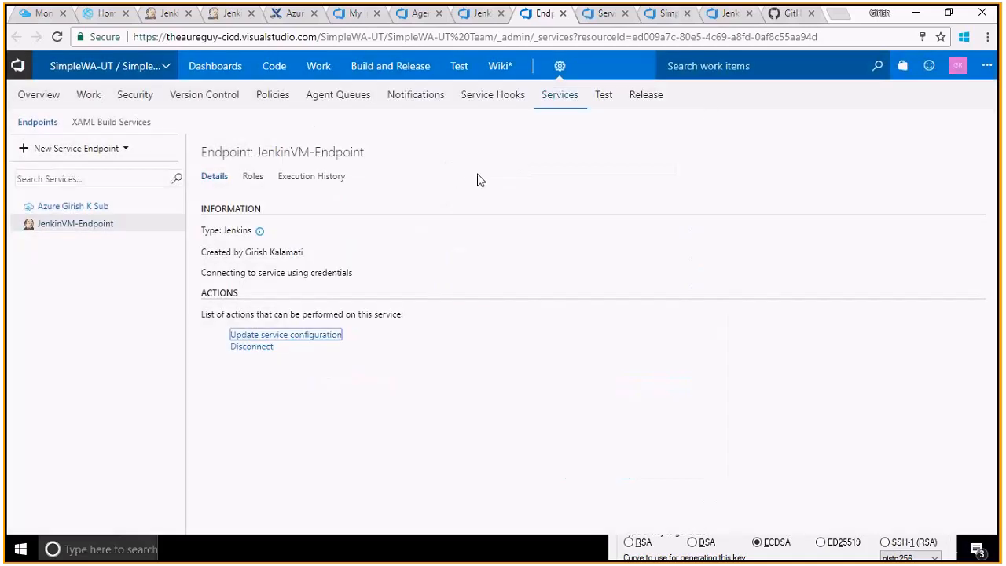
- Close the endpoint settings and check the Jenkins build #40 console and Jenkins dashboard
click(563, 13)
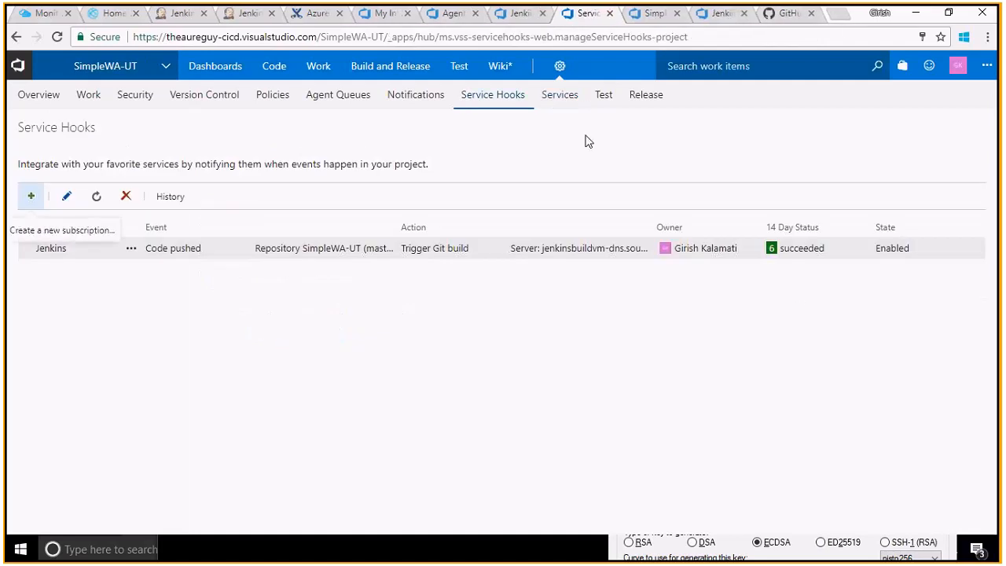
click(519, 17)
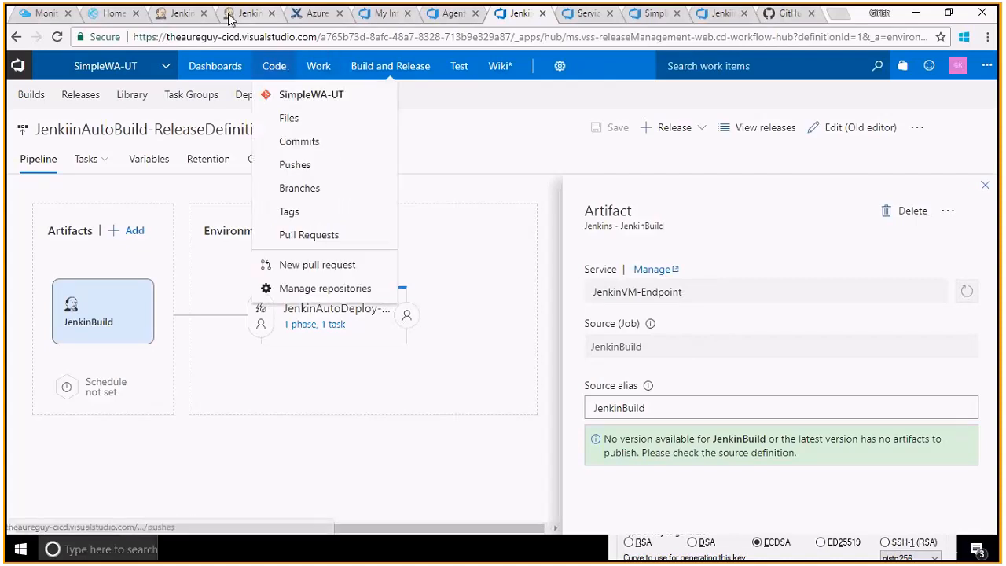
click(183, 14)
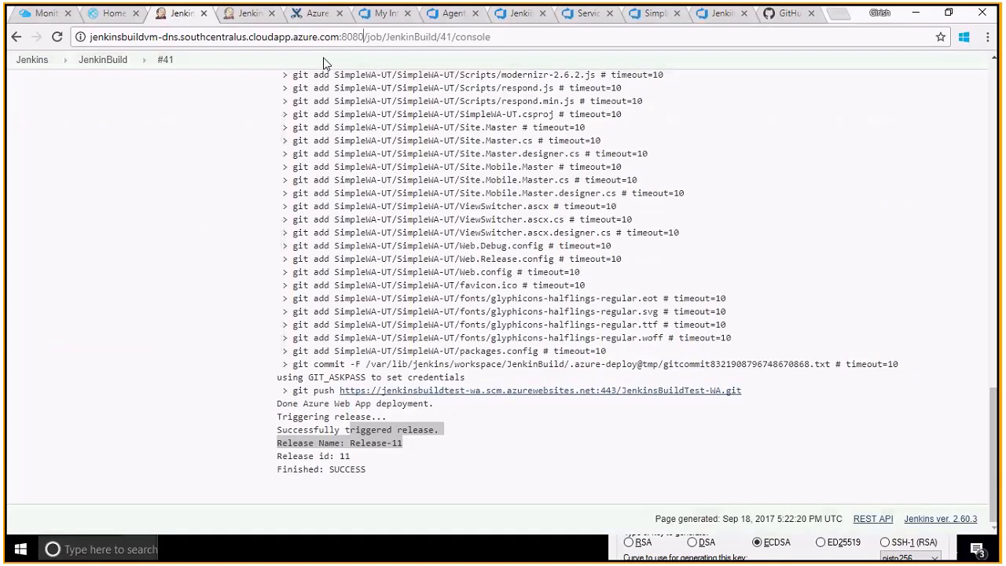
double_click(417, 37)
key(ctrl+Tab)
click(90, 67)
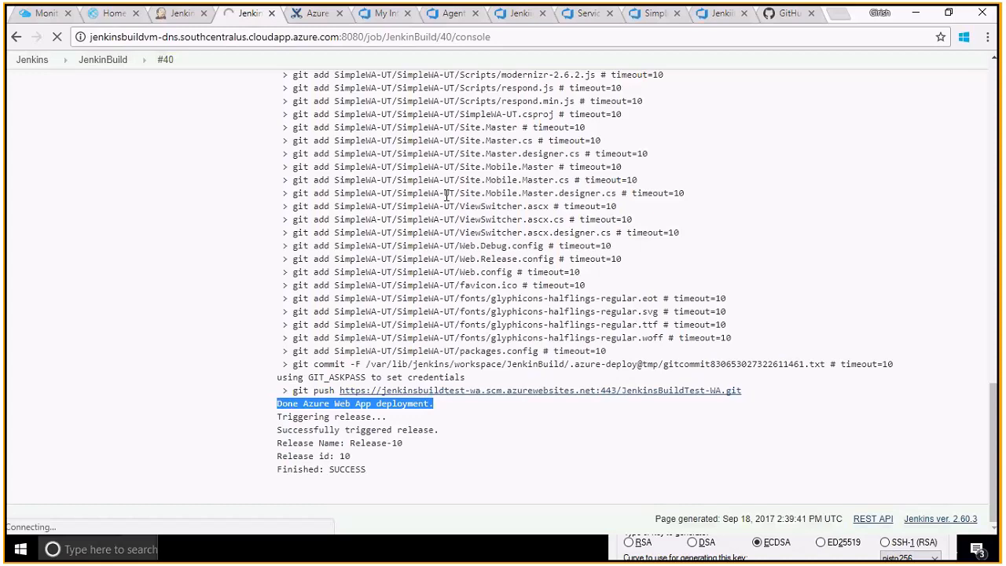
double_click(410, 39)
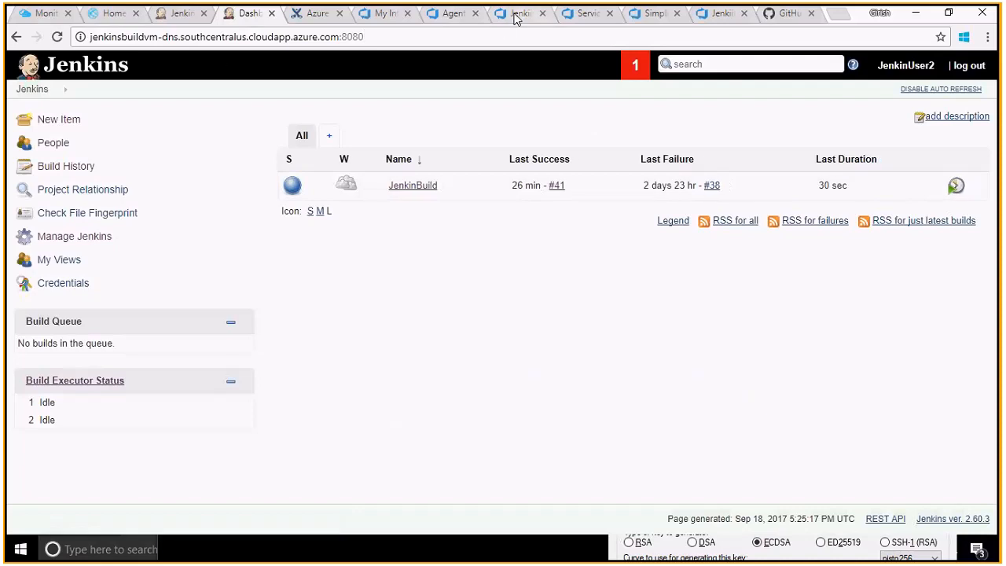
- Review the agent pool requests, Jenkins service hook, recent pushes and releases, then return to the pipeline
click(453, 15)
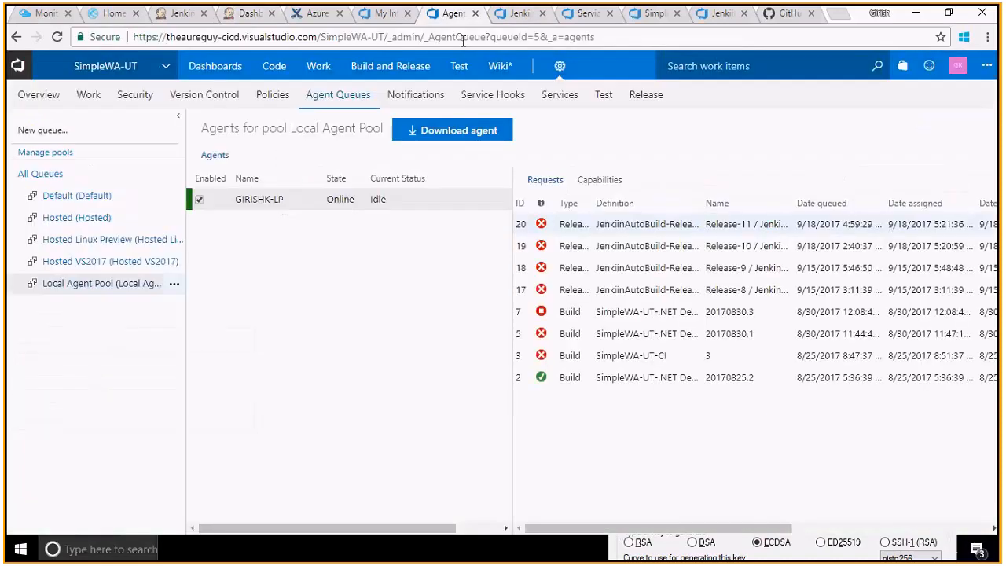
click(585, 14)
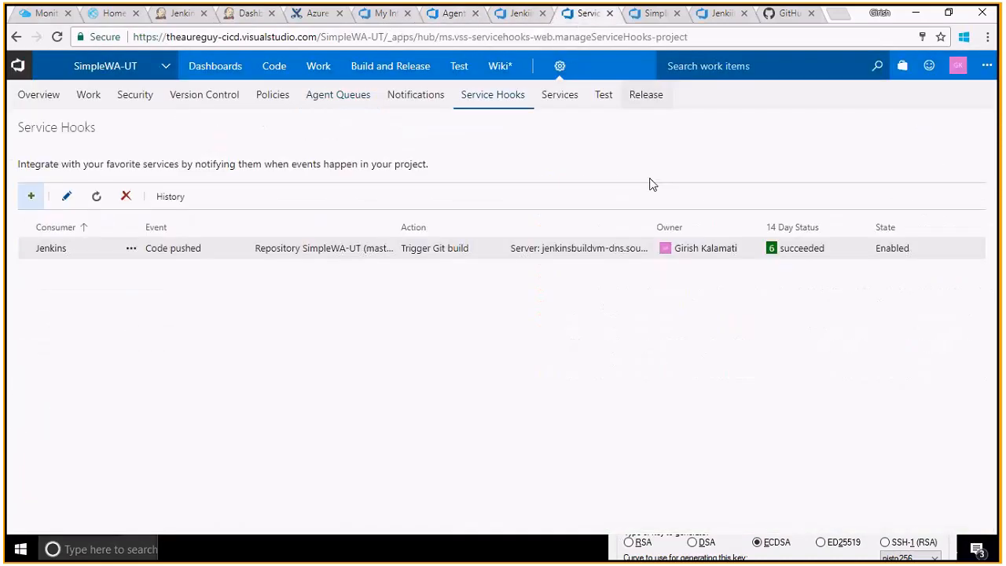
click(654, 17)
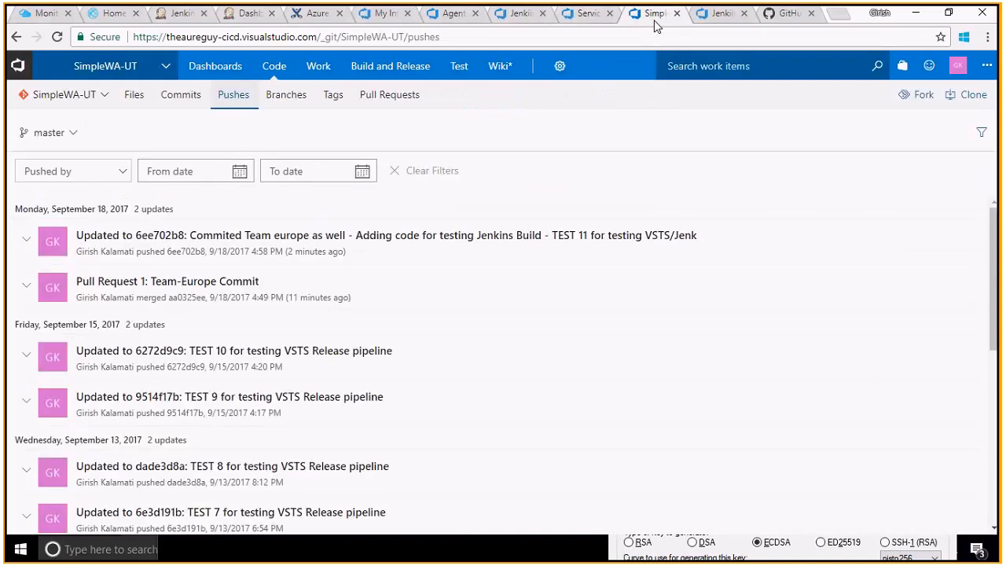
click(589, 16)
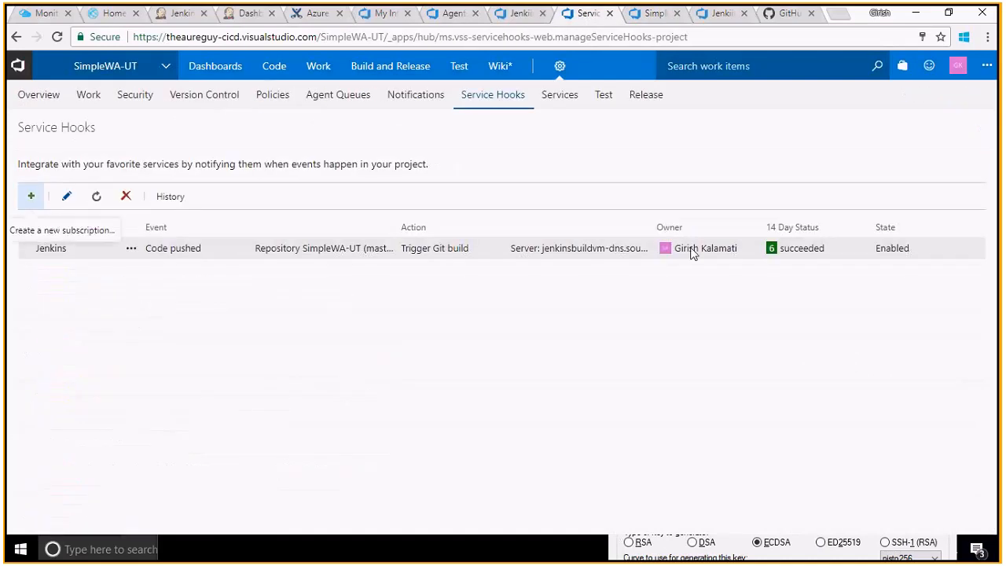
click(702, 16)
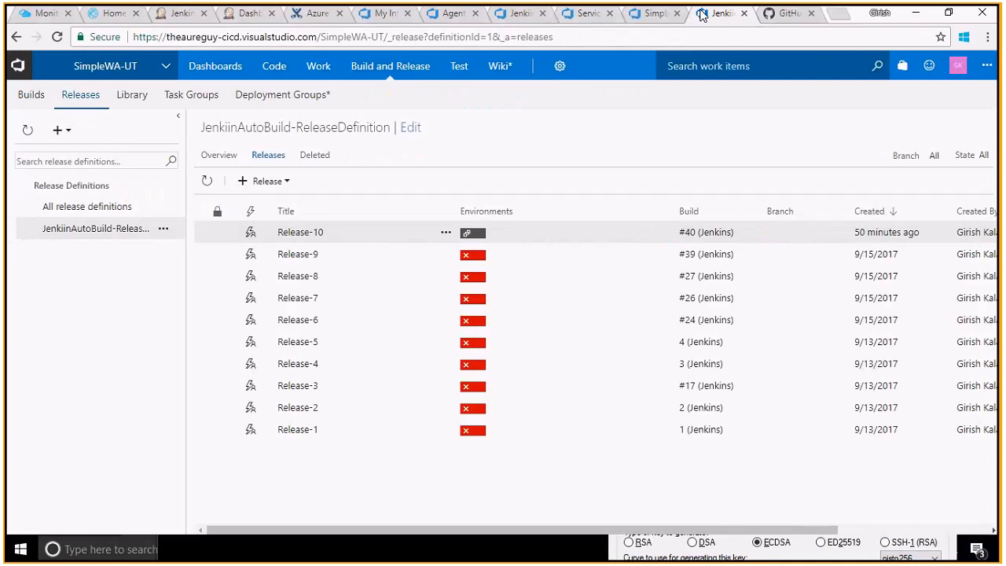
click(521, 18)
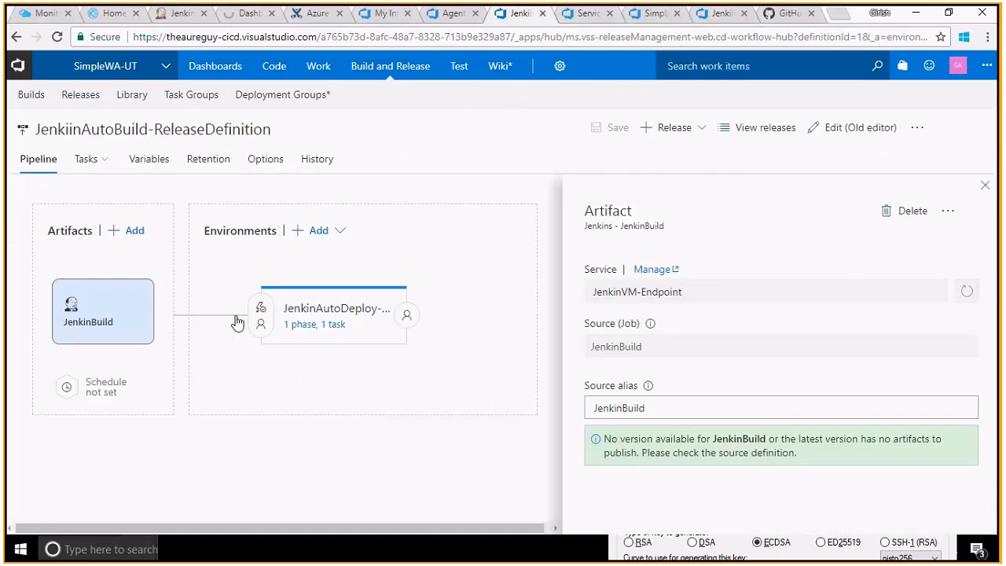
- Close the JenkinBuild artifact details and show the JenkinAutoDeploy-ReleaseEnv environment's tasks
click(984, 186)
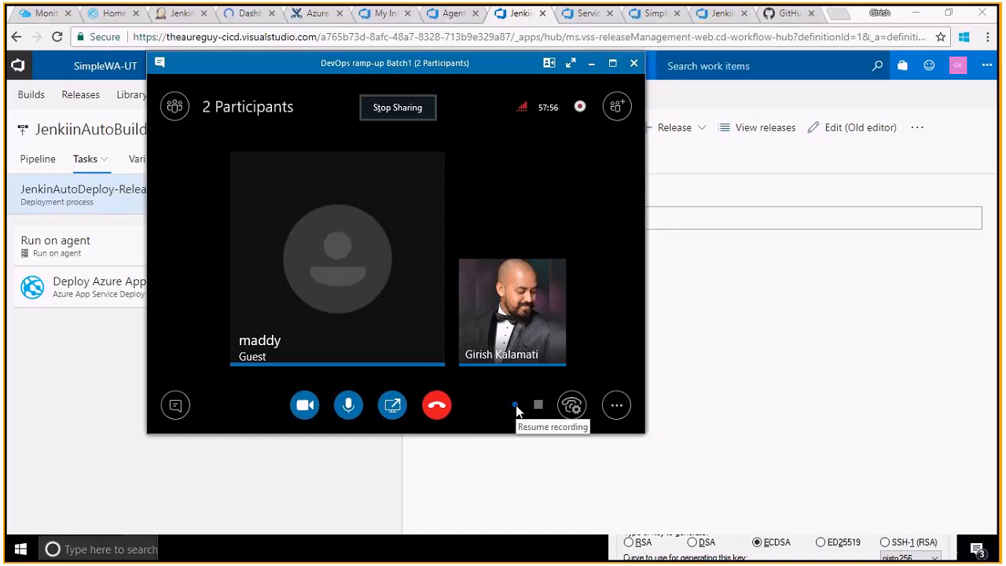
click(591, 64)
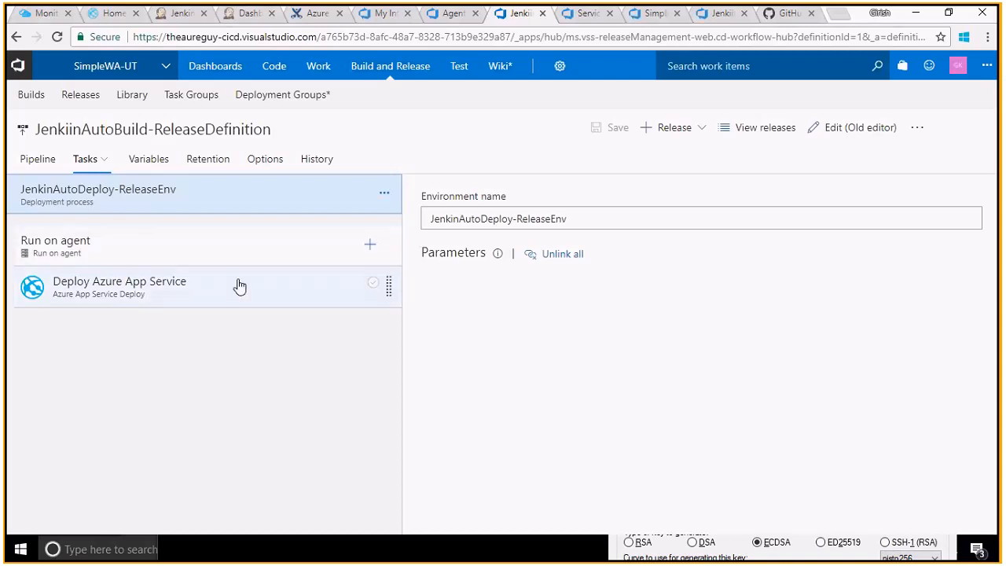
- Search the task catalogue for 'azure', then inspect the Deploy Azure App Service task's JenkinsBuildTest-WA target
click(371, 246)
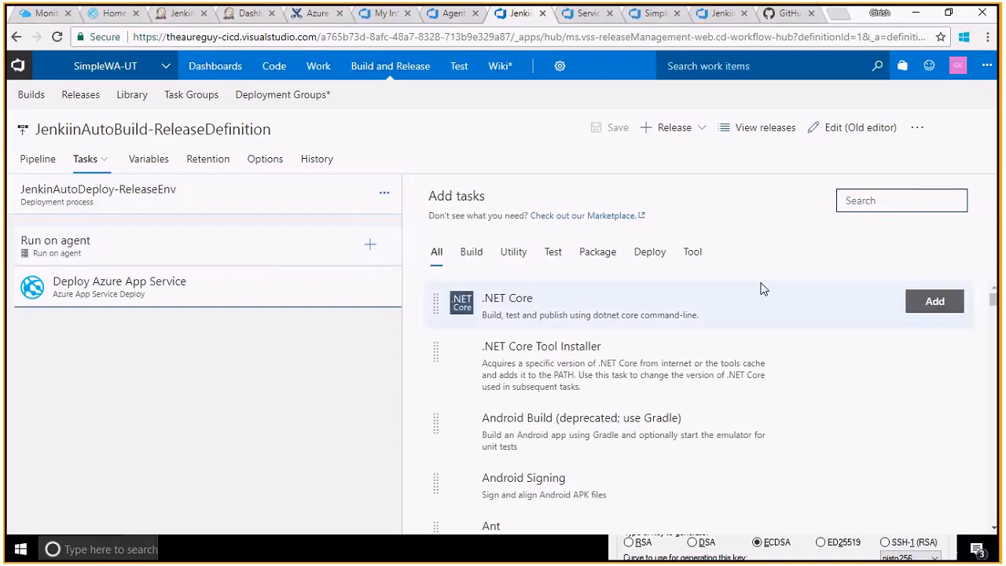
click(864, 202)
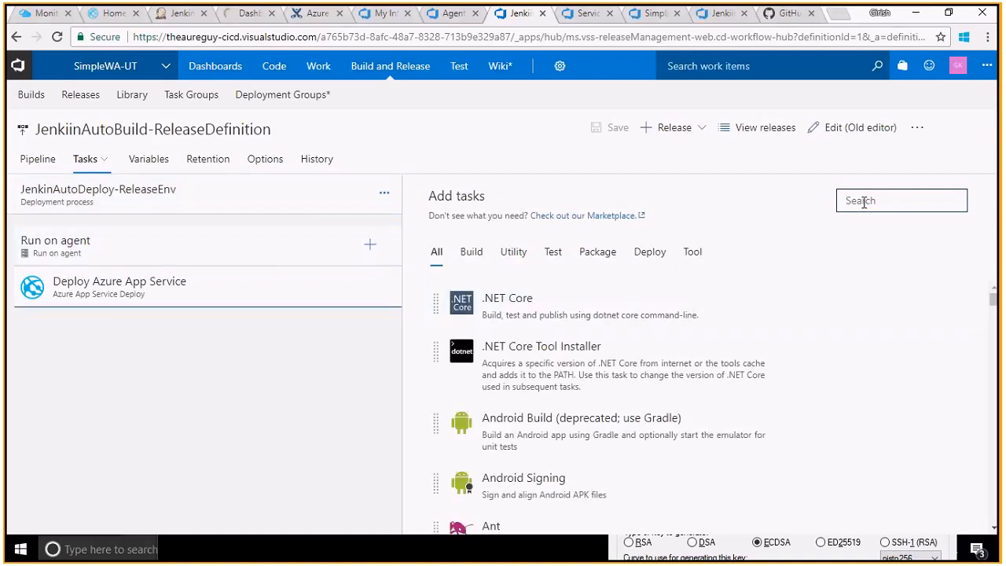
text(azure)
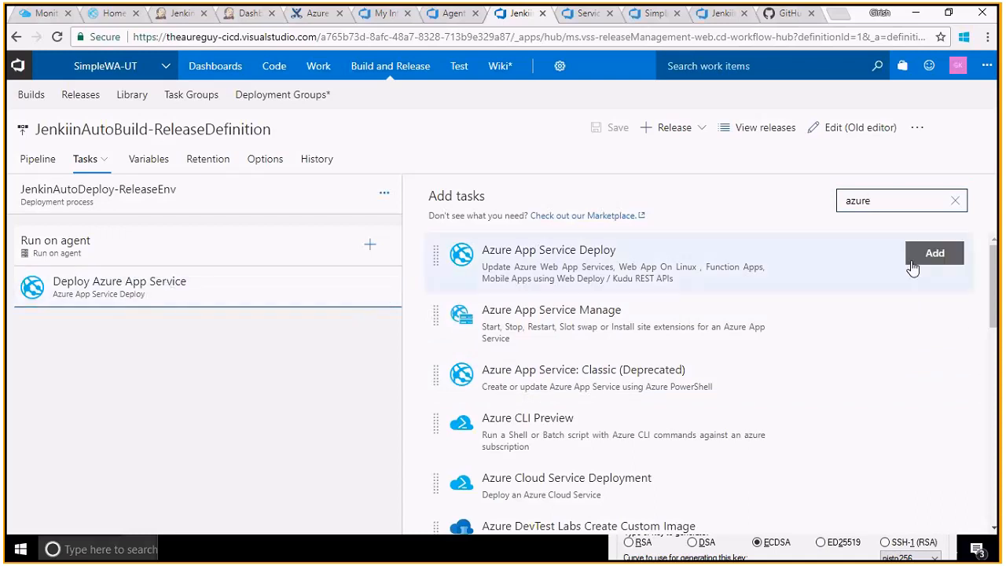
click(955, 201)
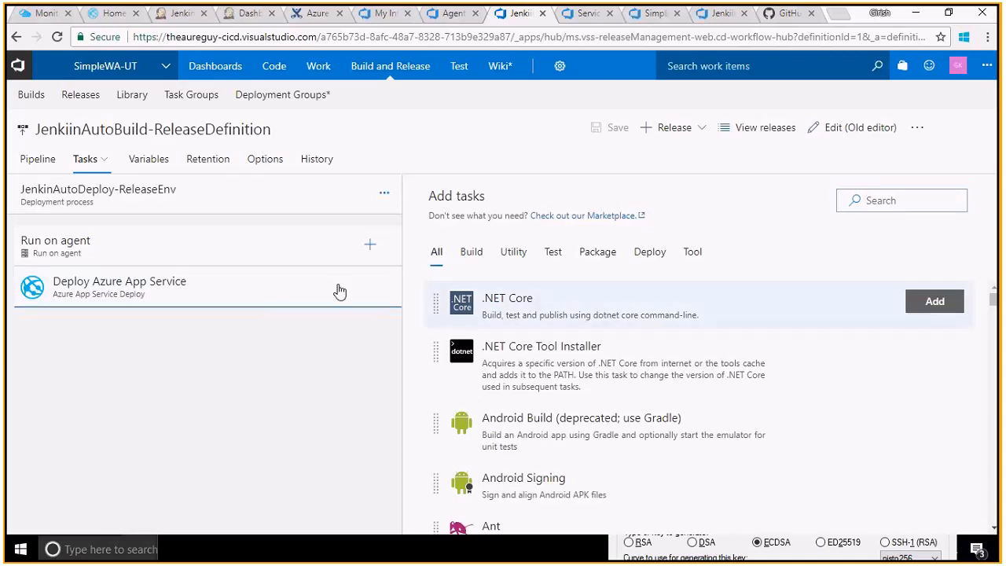
click(225, 297)
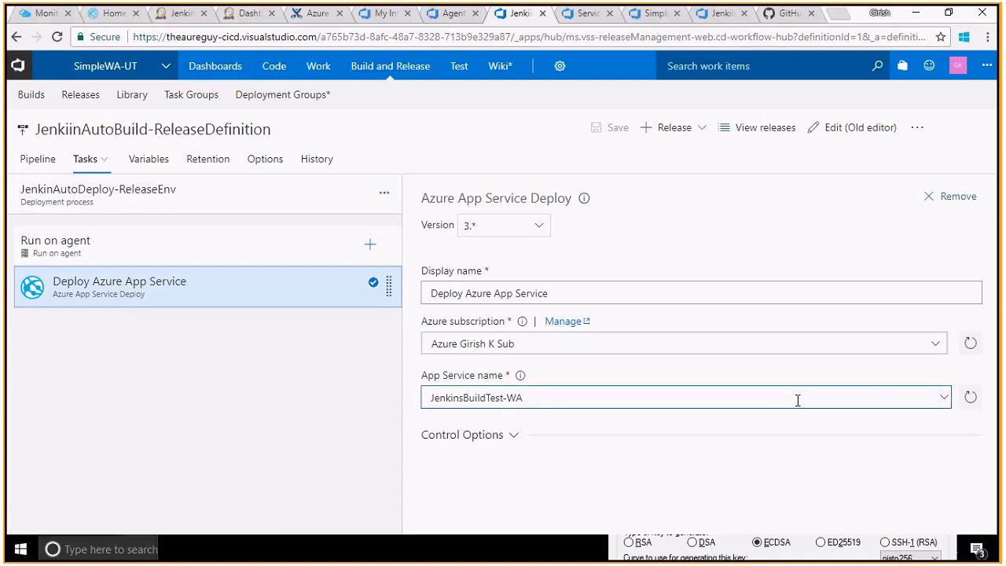
click(941, 403)
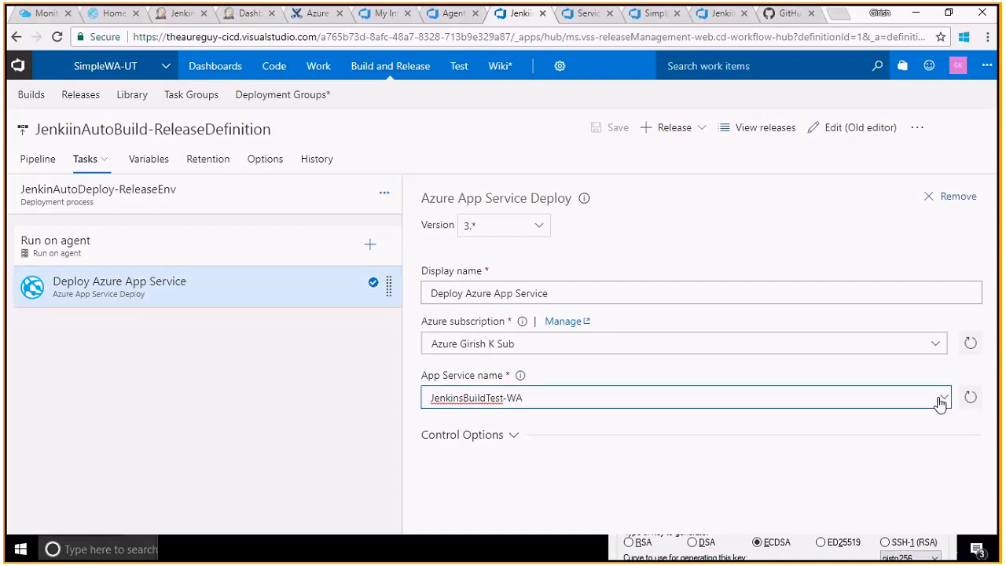
click(826, 367)
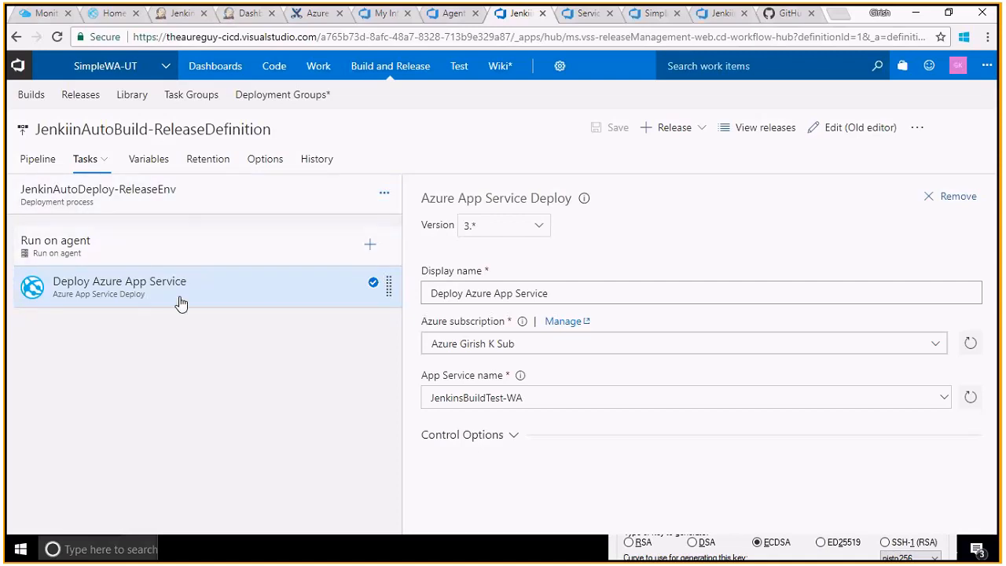
- Check Jenkins build #41, then open the JenkiinAutoBuild release definition's change history
click(181, 22)
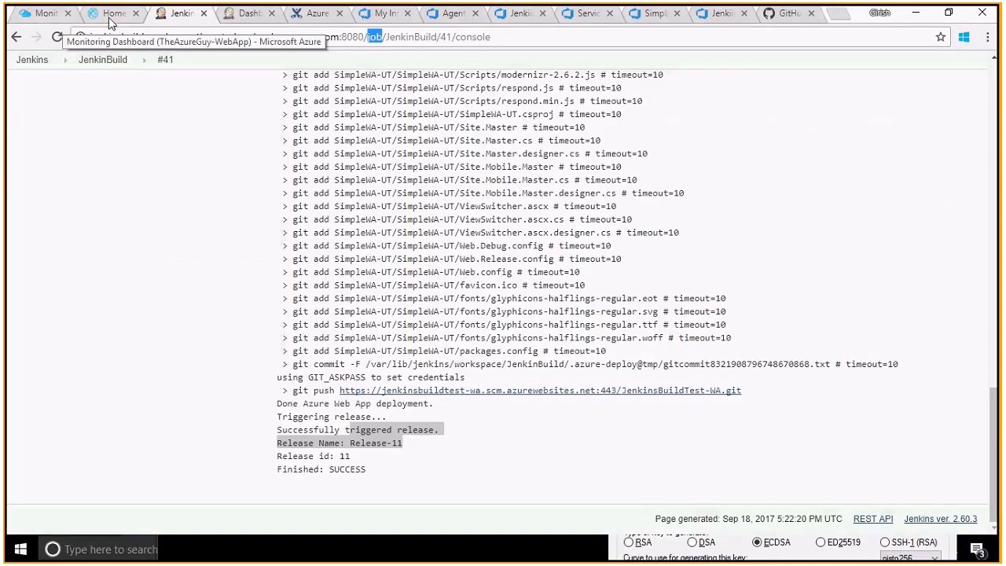
click(522, 15)
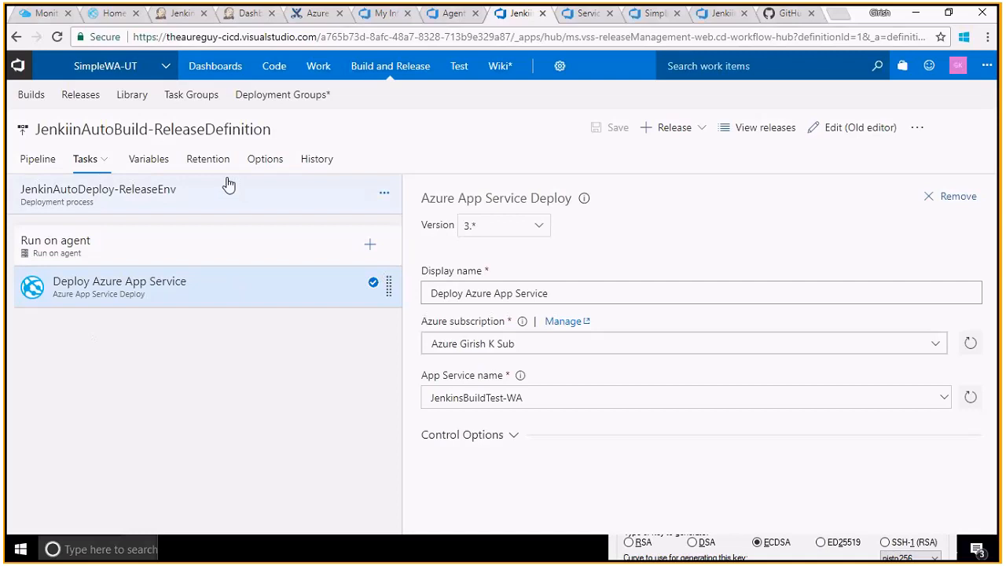
click(387, 77)
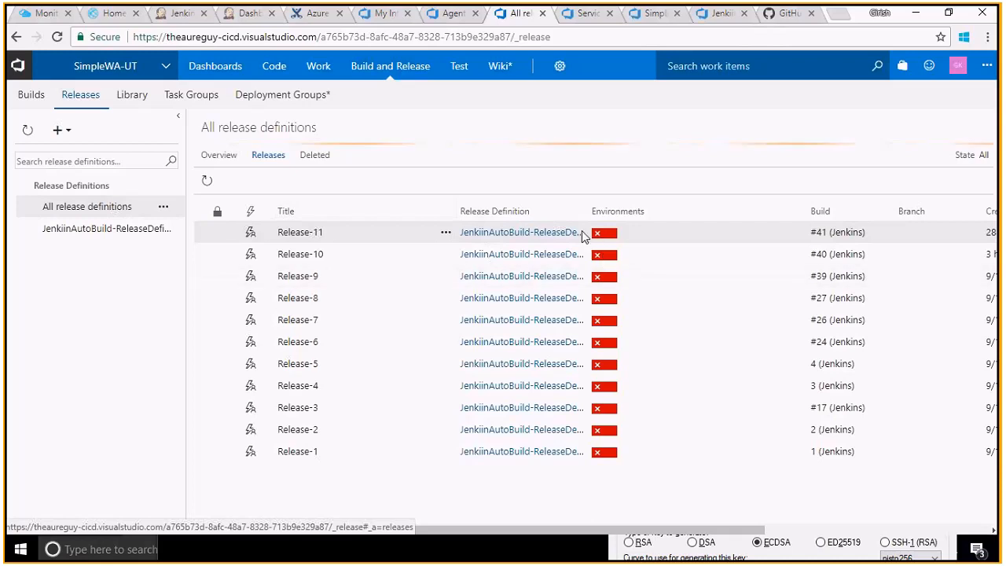
click(496, 231)
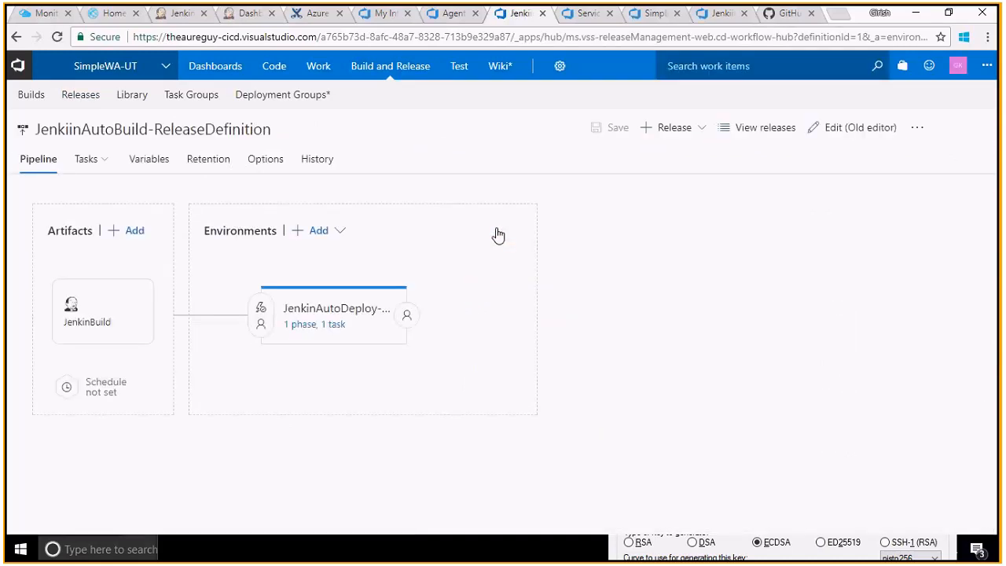
click(308, 162)
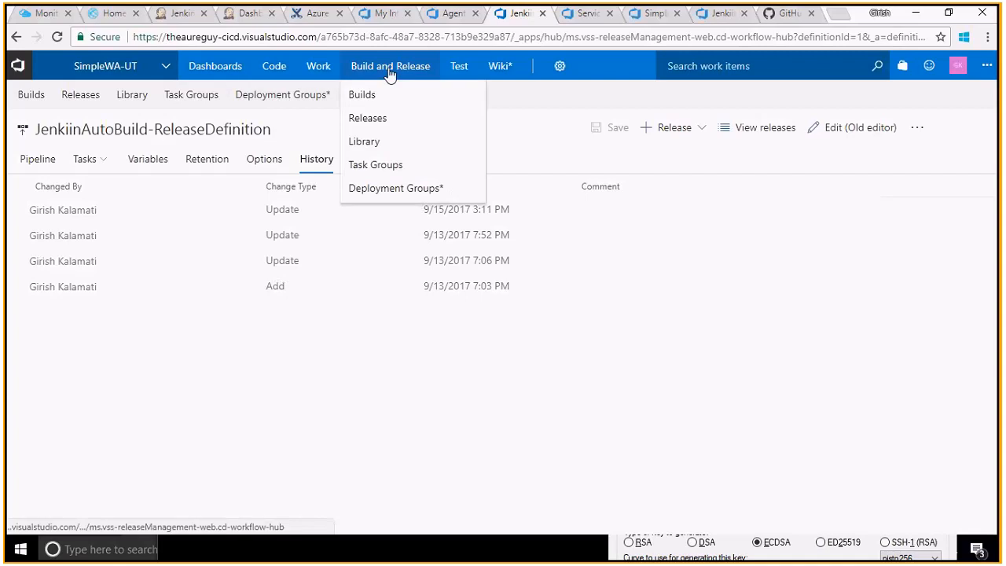
- View the build definitions with SimpleWA-UT-.NET Desktop-CI build #0.1.0, then return to the releases list
click(388, 93)
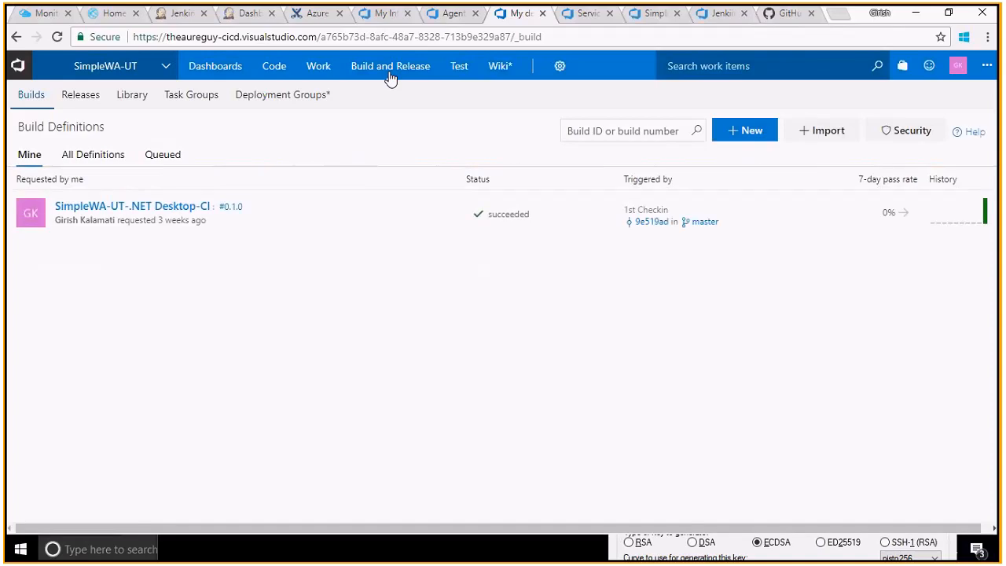
click(390, 74)
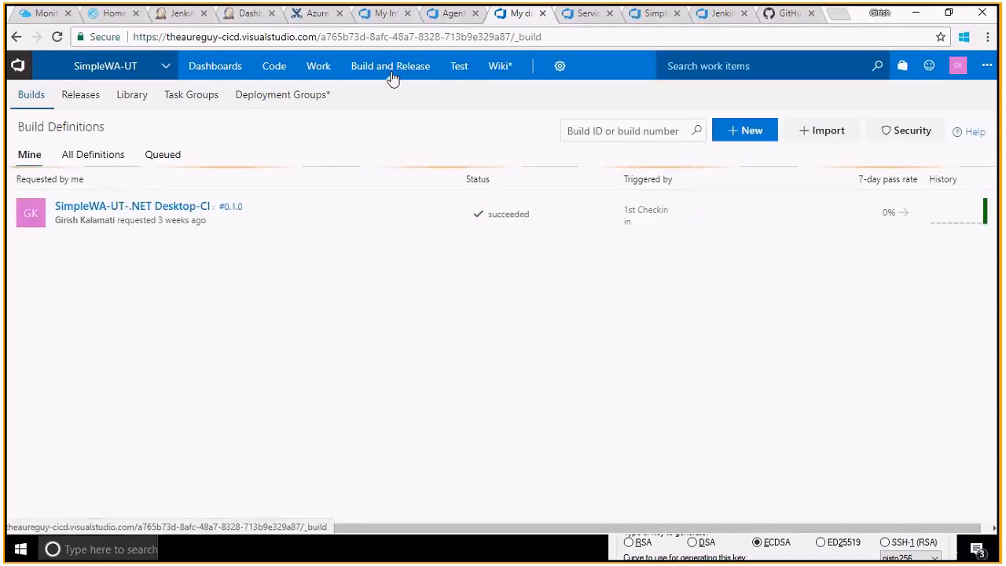
mouse_move(393, 83)
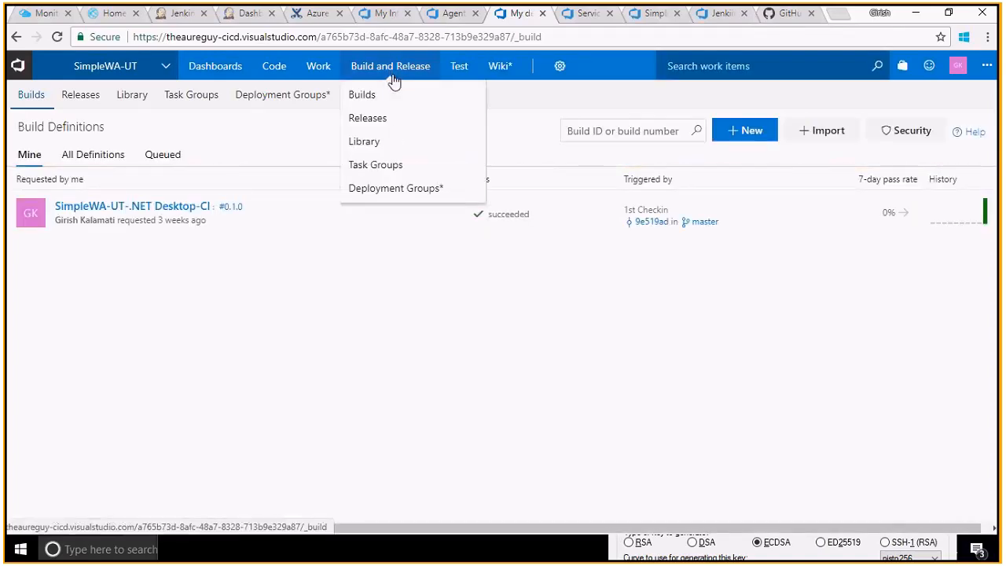
click(383, 119)
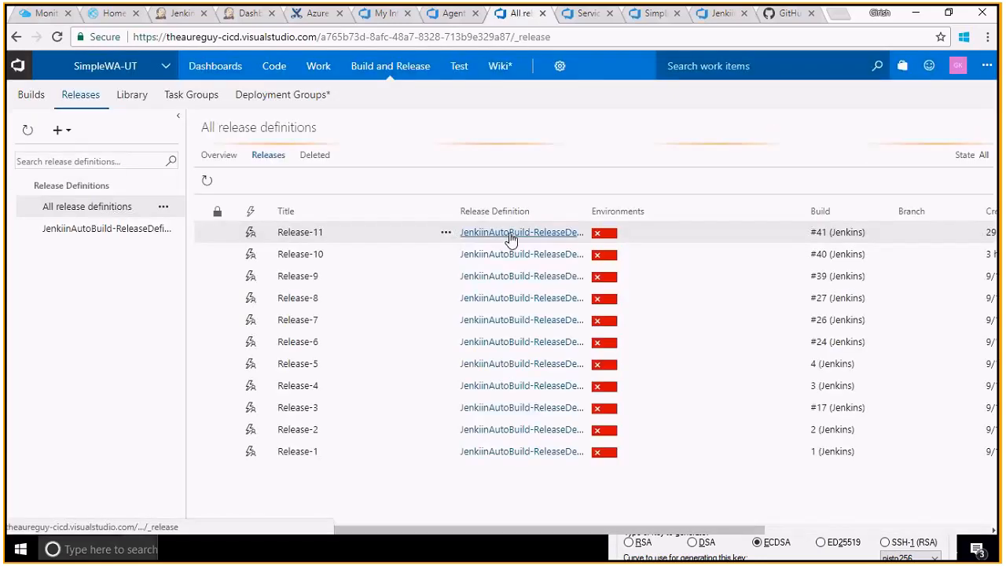
- Open Release-11's deployment logs and highlight the 'No package found with specified pattern' error
click(605, 235)
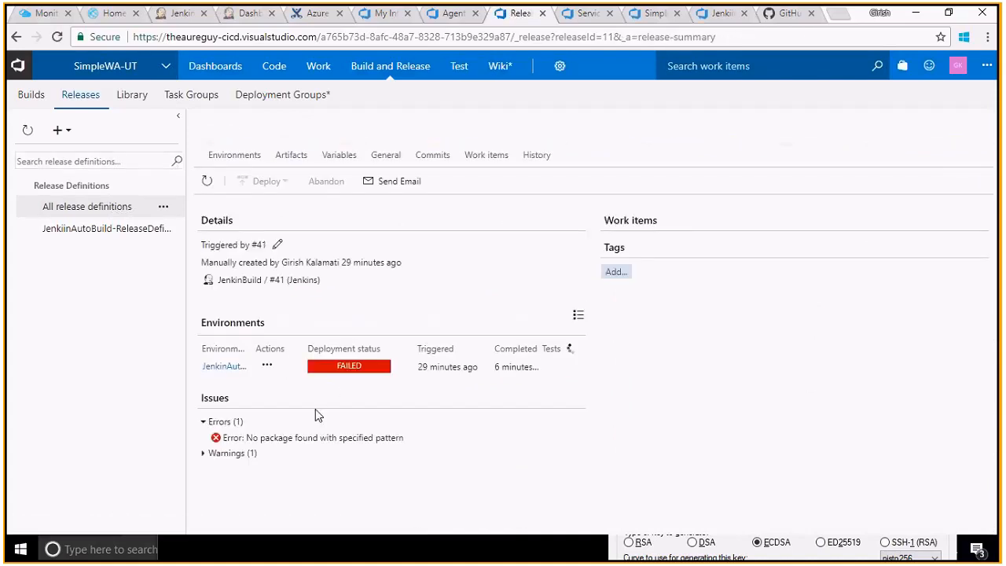
click(248, 439)
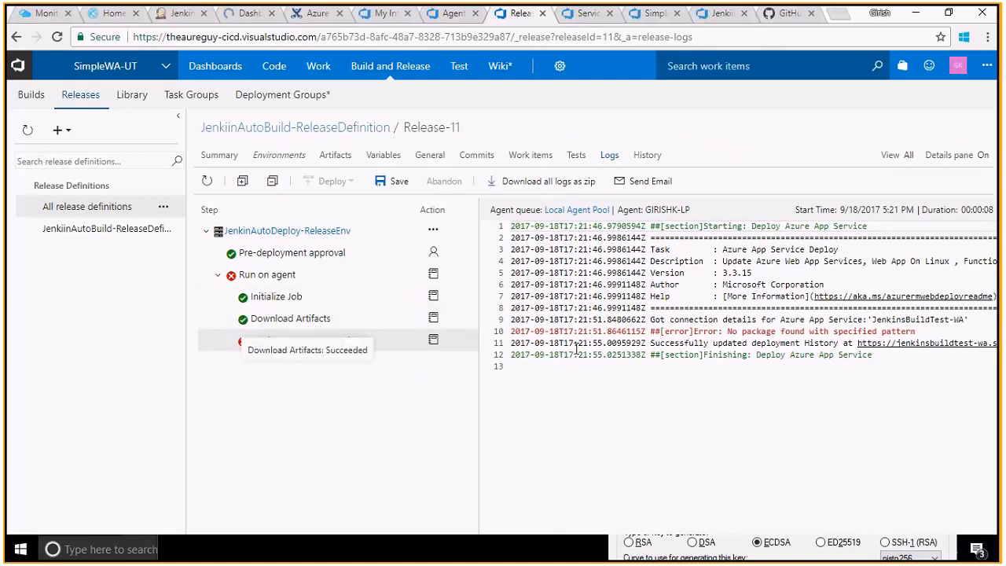
drag(705, 326, 742, 355)
click(808, 334)
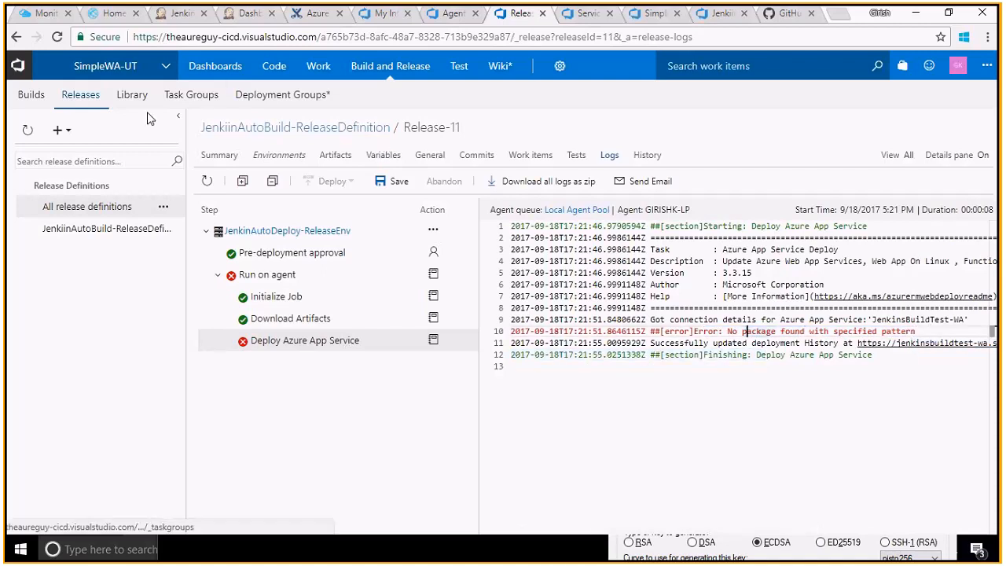
click(182, 15)
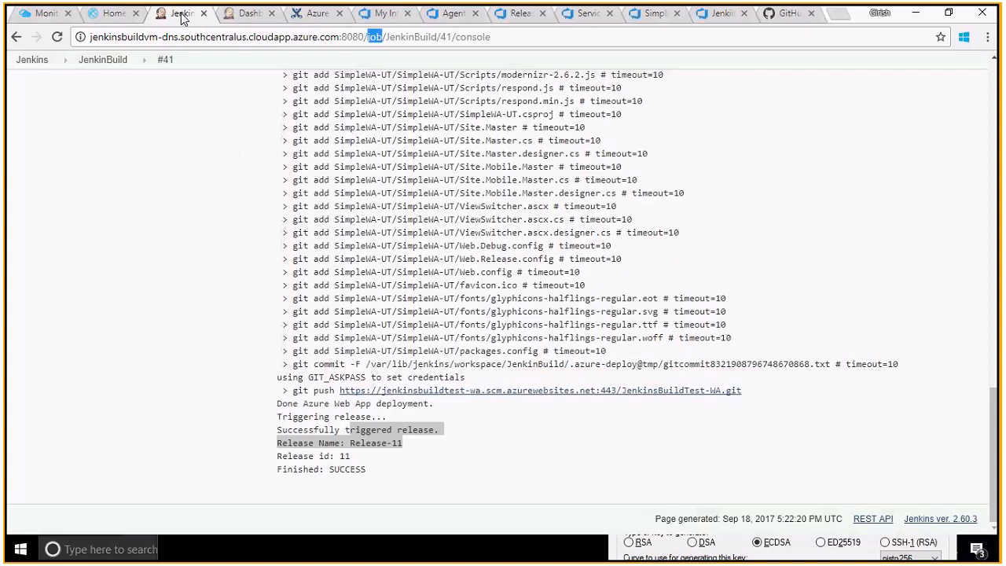
- Reload the live web app, still showing TEST 10, then go to the JenkinsBuildTest-WA overview
click(365, 280)
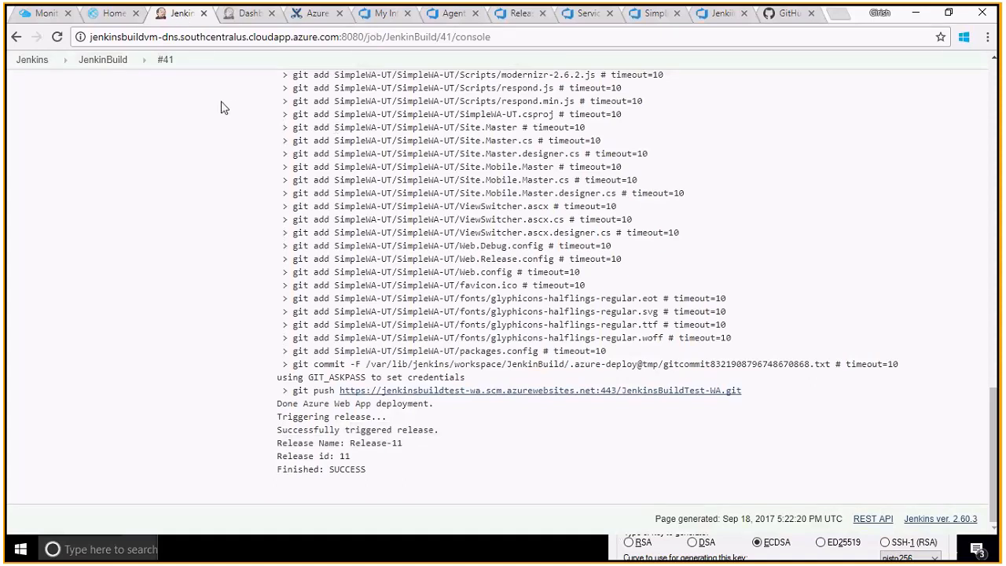
click(114, 14)
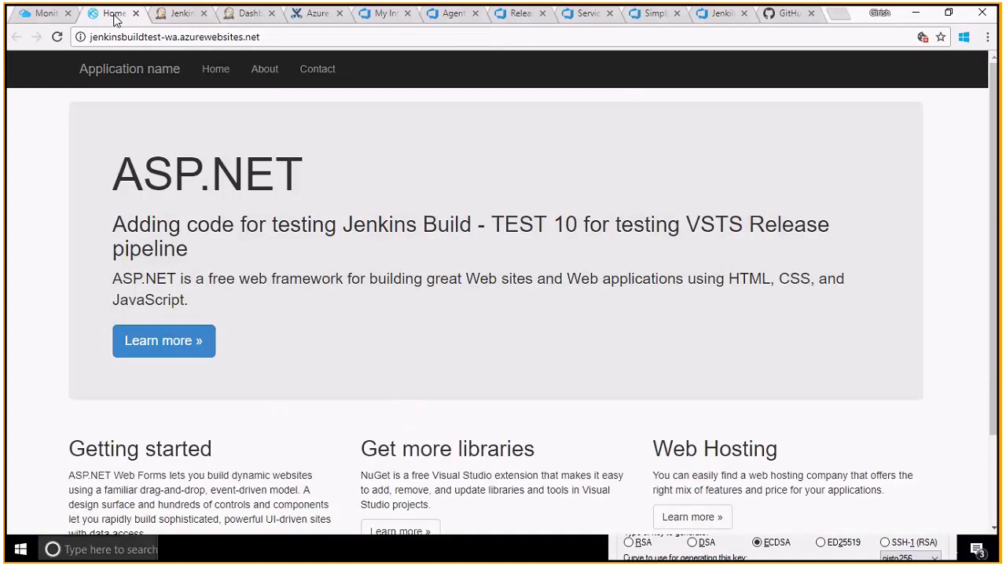
click(75, 50)
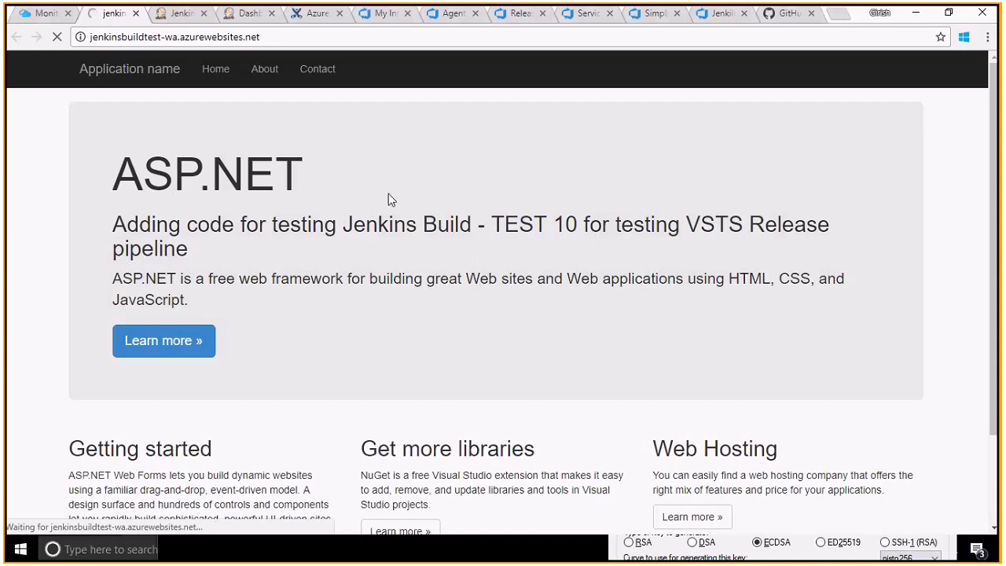
click(52, 13)
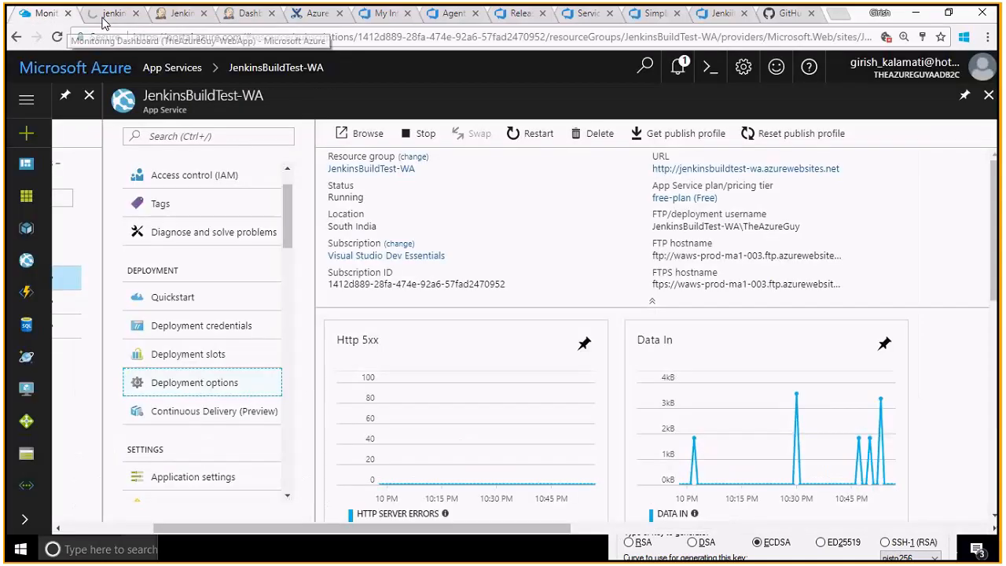
- Highlight the new TEST 11 and TEST 12 headings on the live site, then bring up the window switcher
click(104, 22)
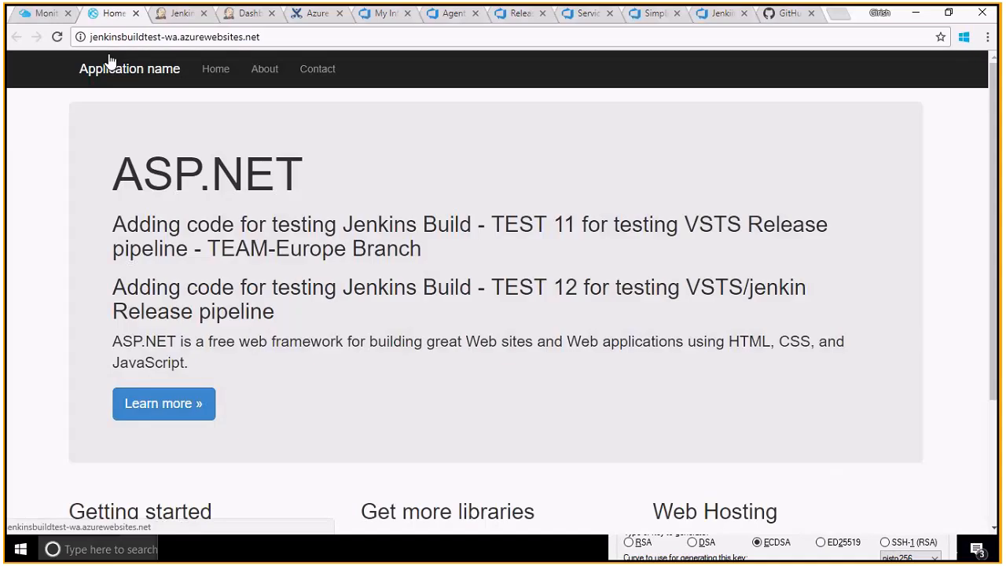
drag(359, 326, 222, 288)
drag(202, 243, 100, 224)
click(341, 231)
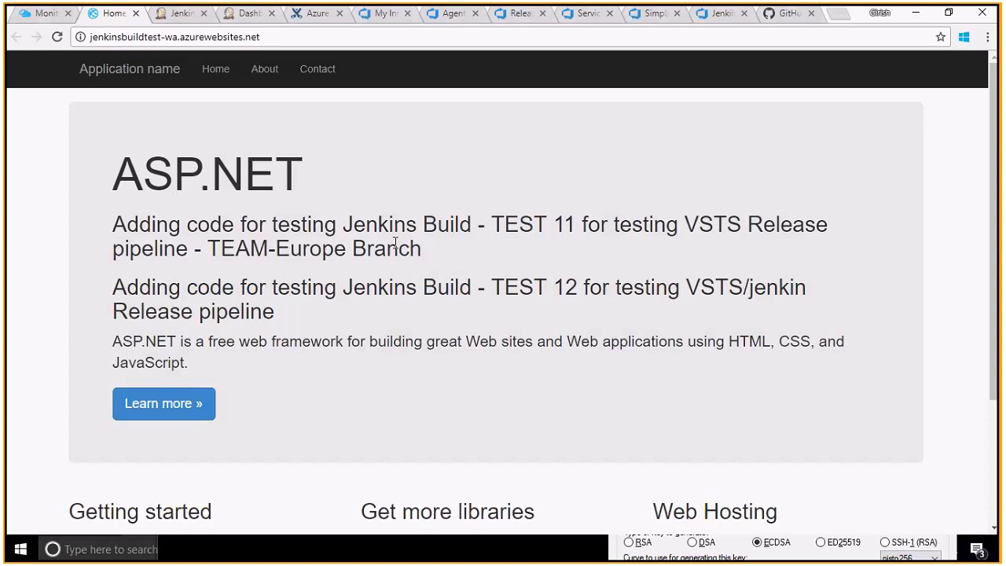
drag(181, 228, 619, 288)
click(309, 157)
key(alt+Tab)
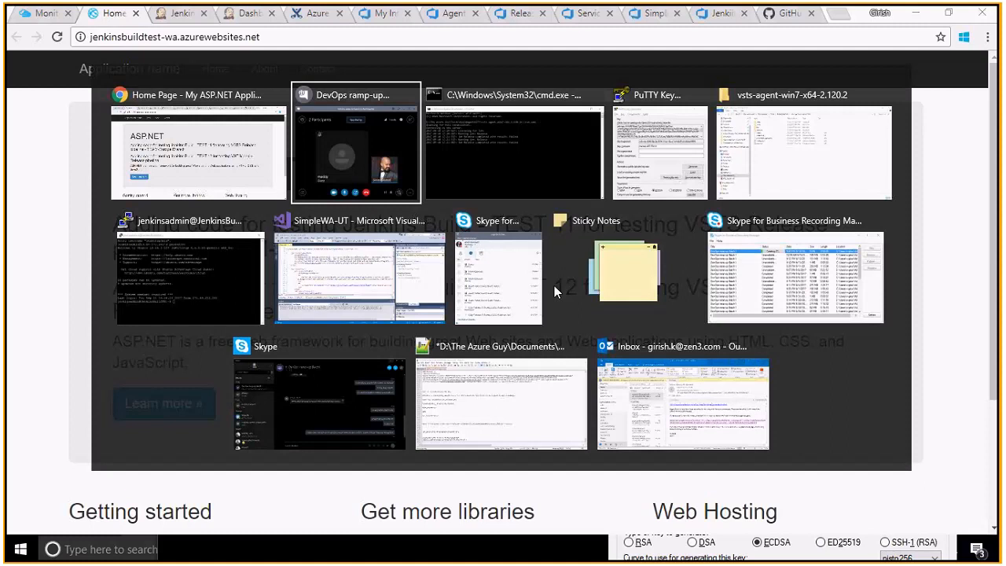